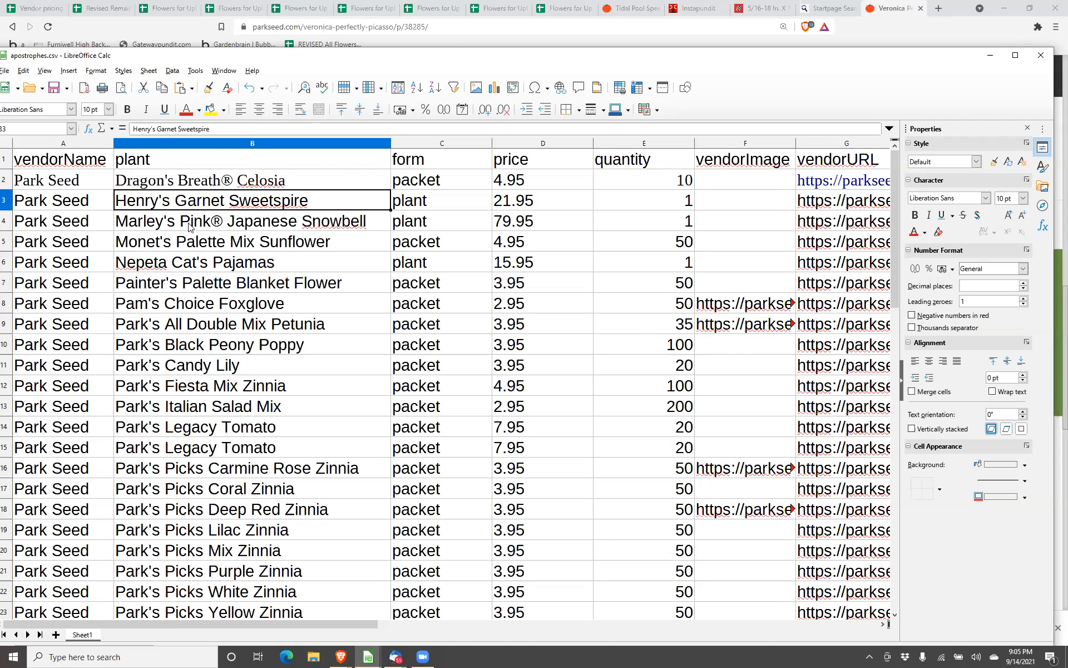
Switch to the Bubble editor and examine the plant field of the Vendor Pricing data type.
left_click(189, 225)
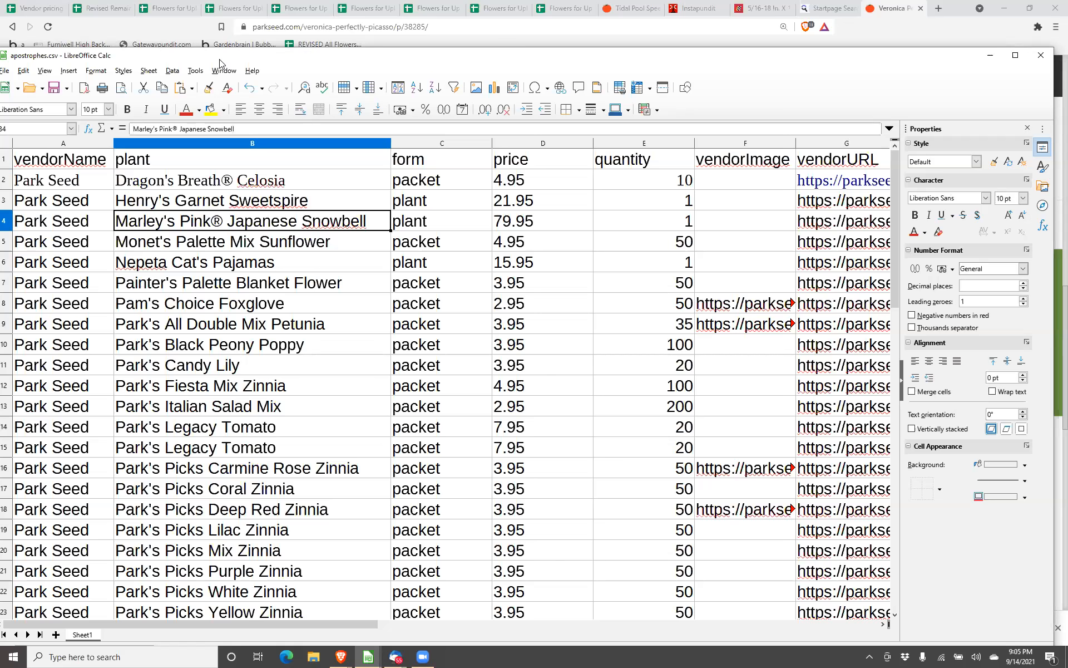
left_click_drag(239, 56, 243, 74)
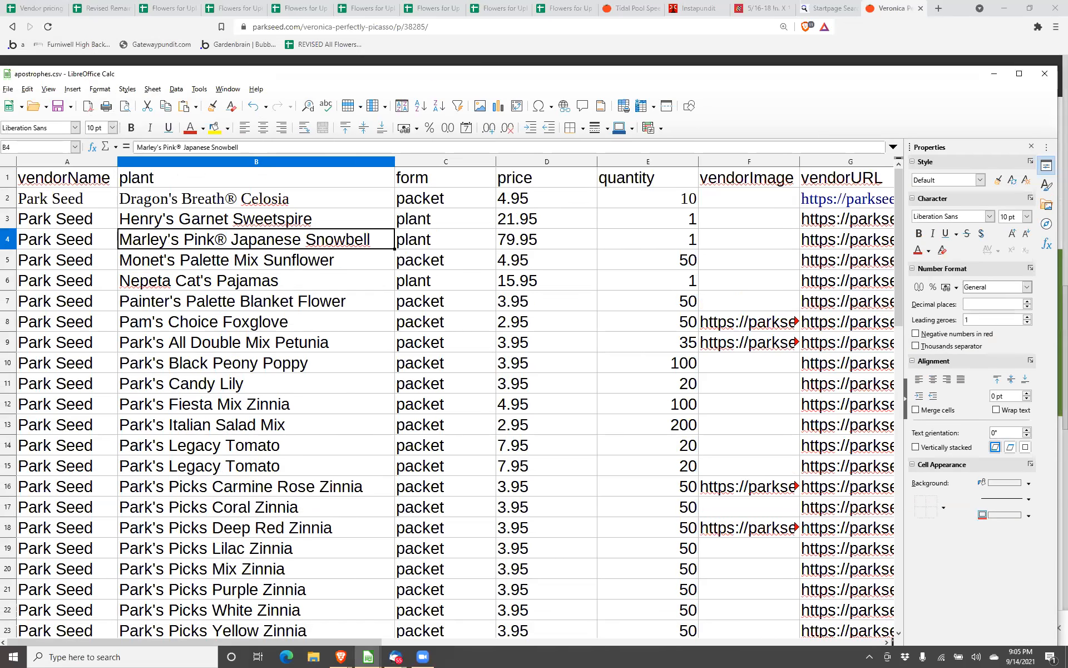
left_click(340, 657)
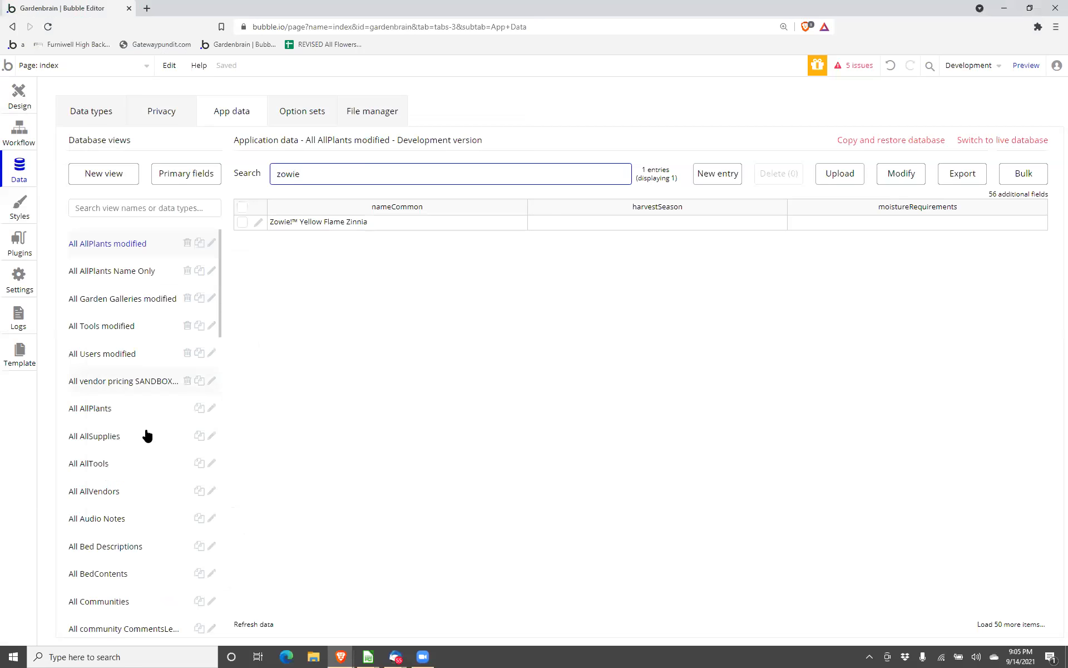
scroll(146, 436, "down", 1)
left_click(97, 112)
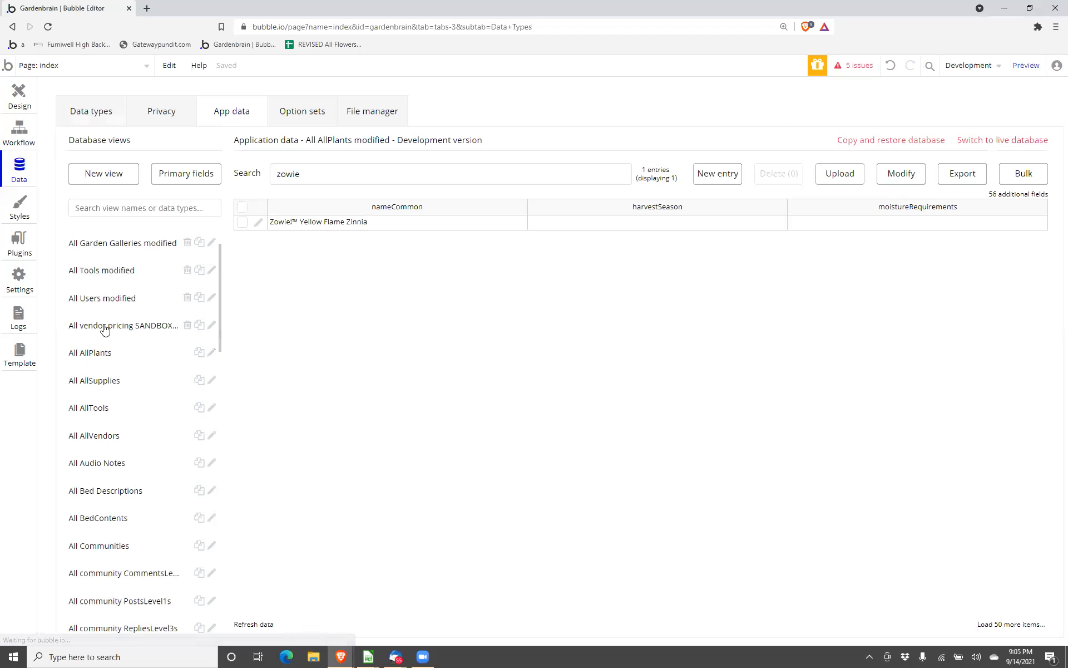
scroll(139, 482, "down", 10)
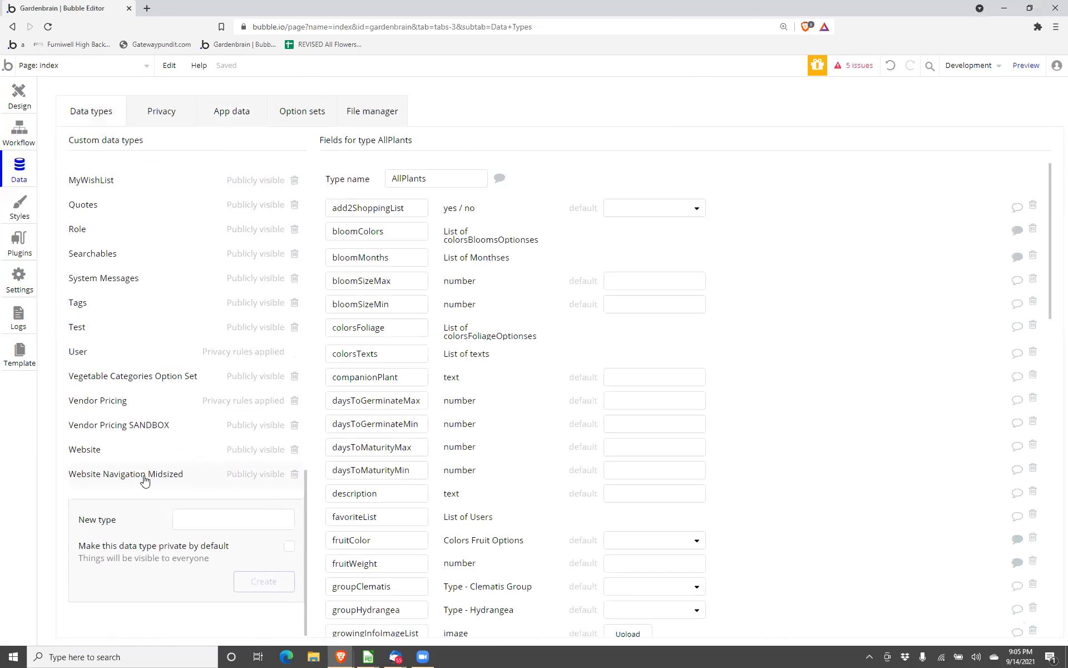
left_click(112, 398)
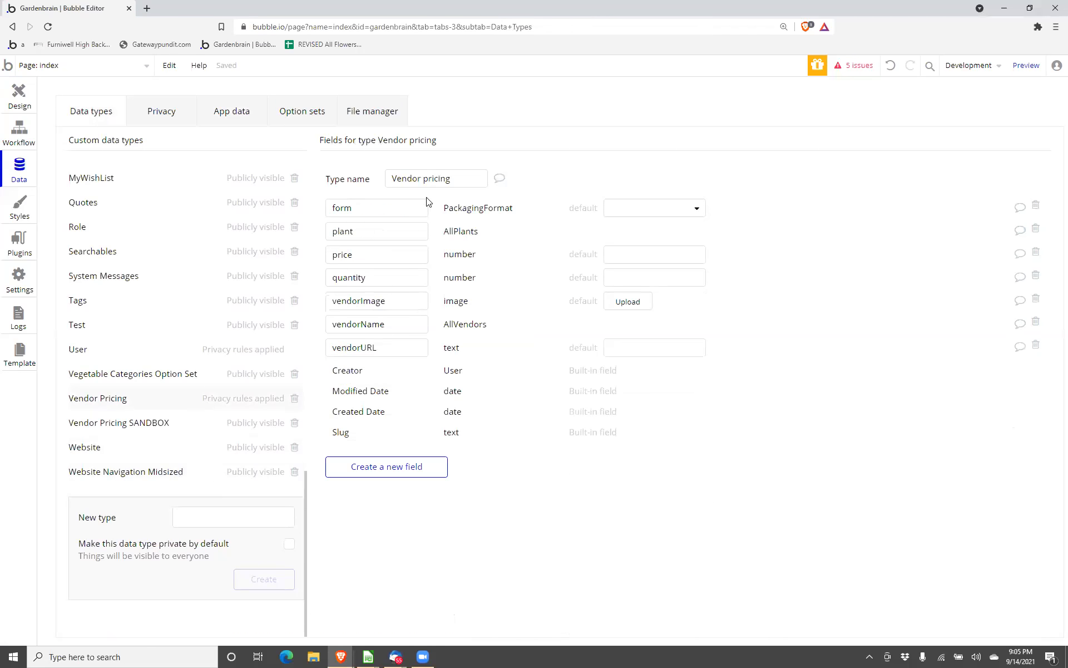
double_click(407, 238)
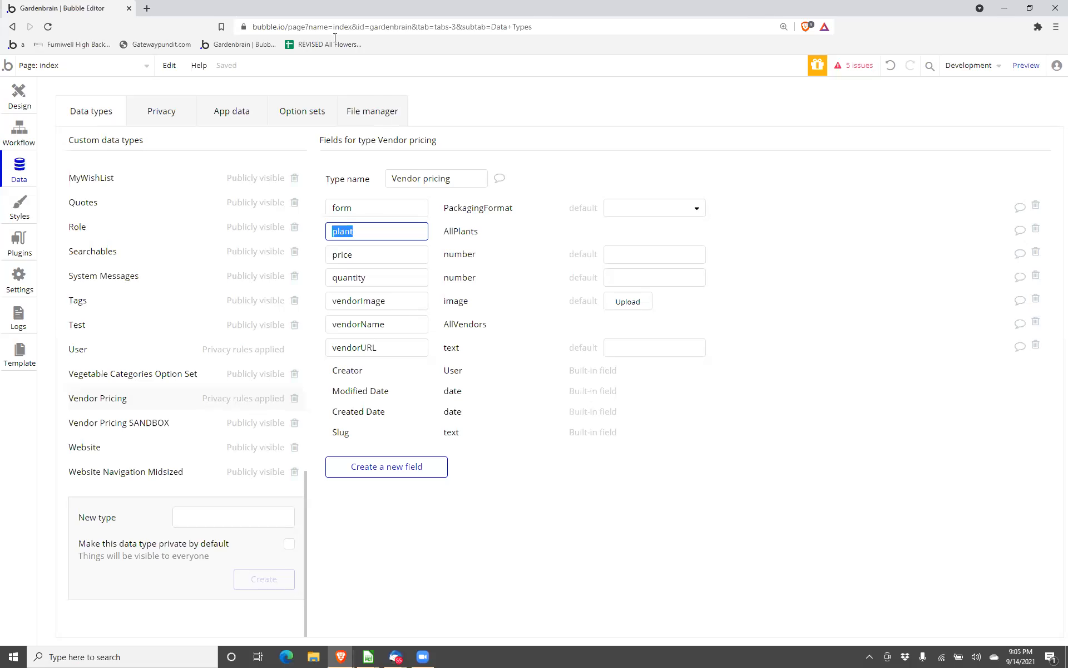
Open the AllPlants data type and examine its nameCommon field.
double_click(224, 5)
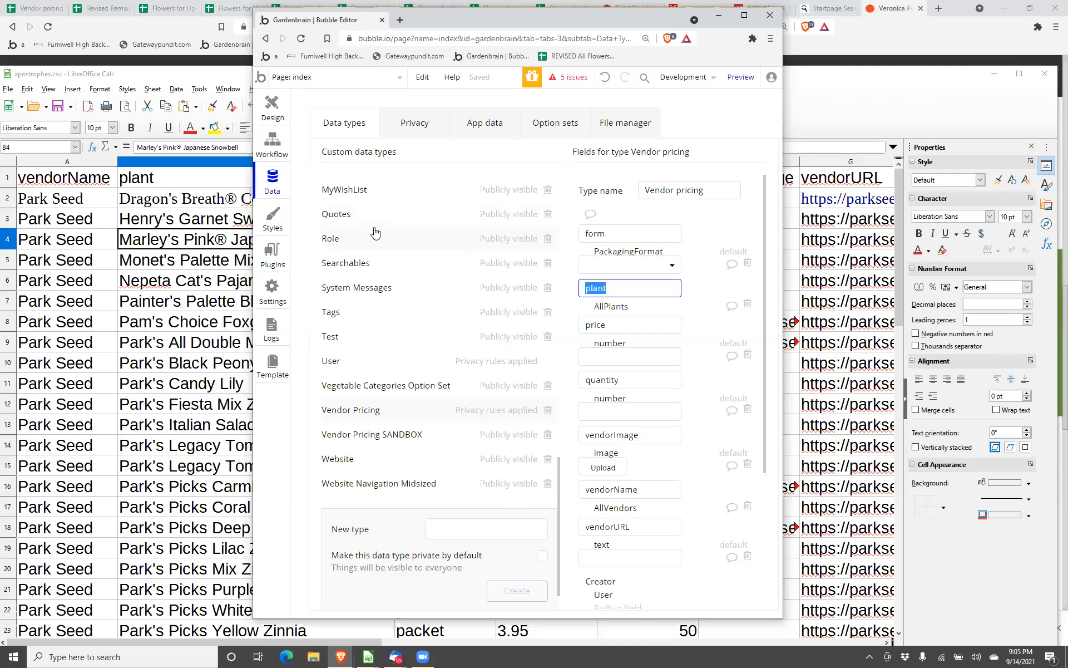
scroll(375, 225, "up", 15)
left_click(368, 196)
left_click(745, 15)
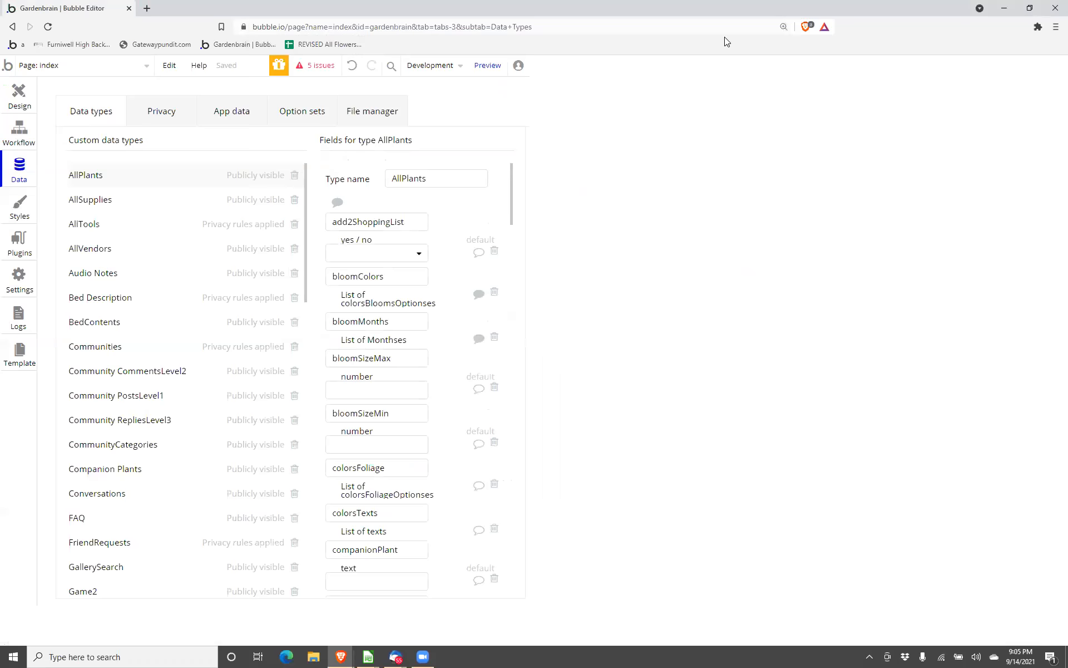
scroll(432, 434, "down", 3)
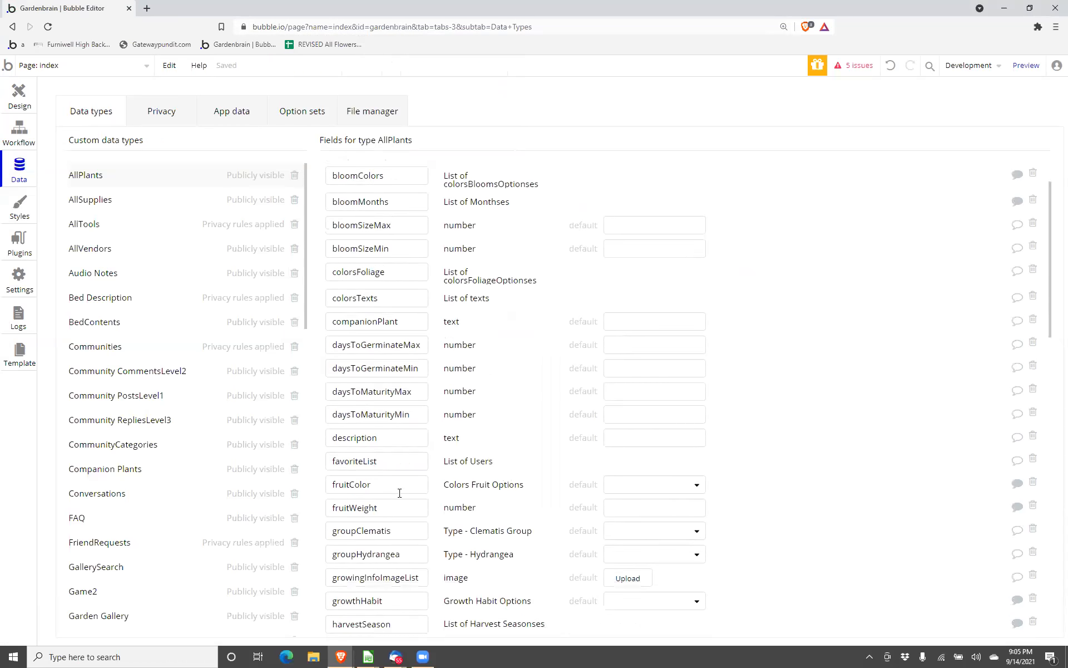
scroll(398, 502, "down", 5)
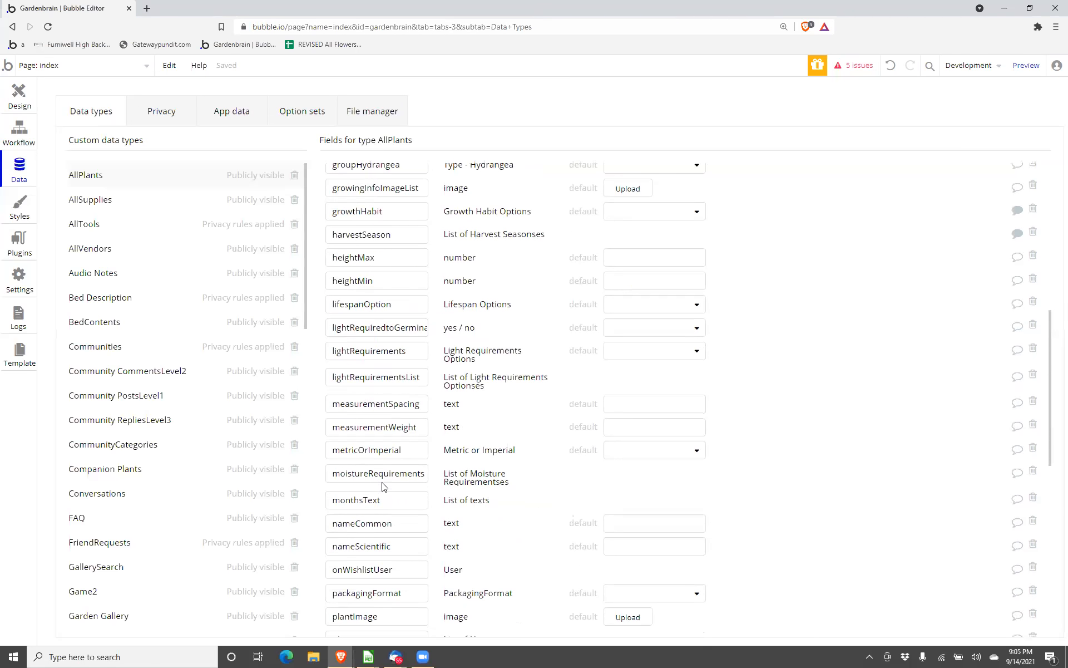
double_click(384, 522)
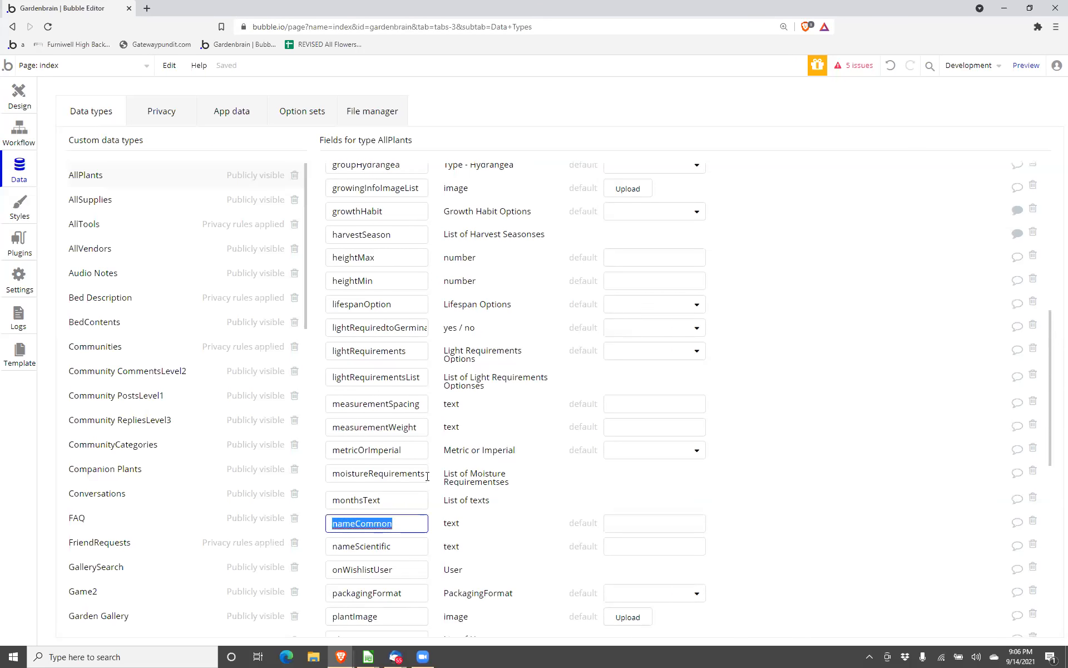
scroll(414, 441, "down", 3)
scroll(414, 441, "down", 1)
scroll(425, 324, "up", 1)
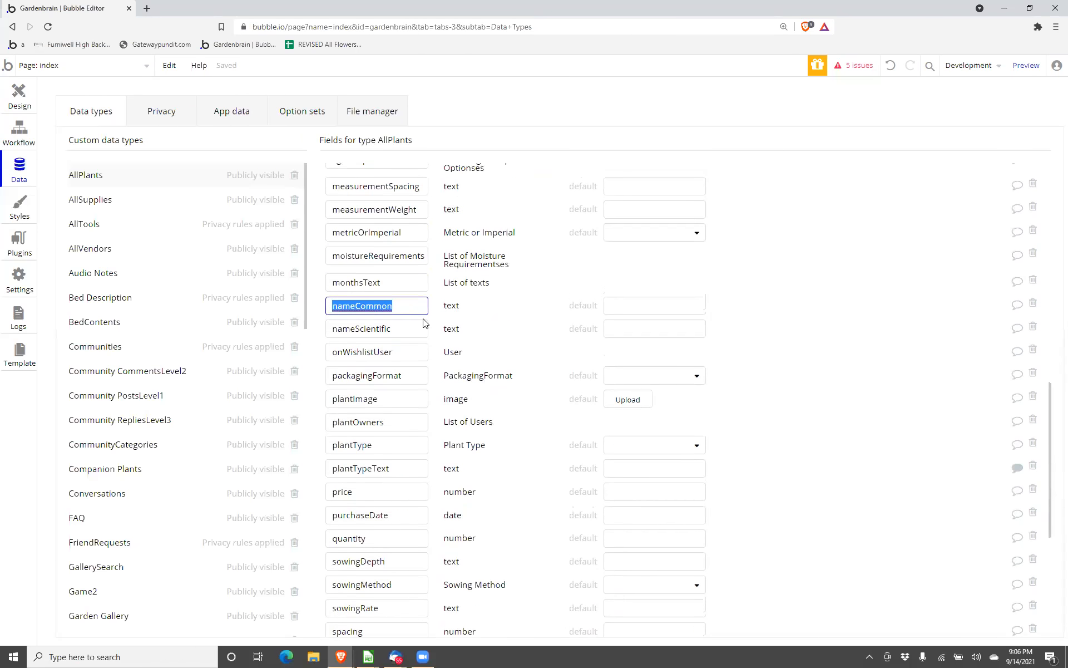
left_click(413, 356)
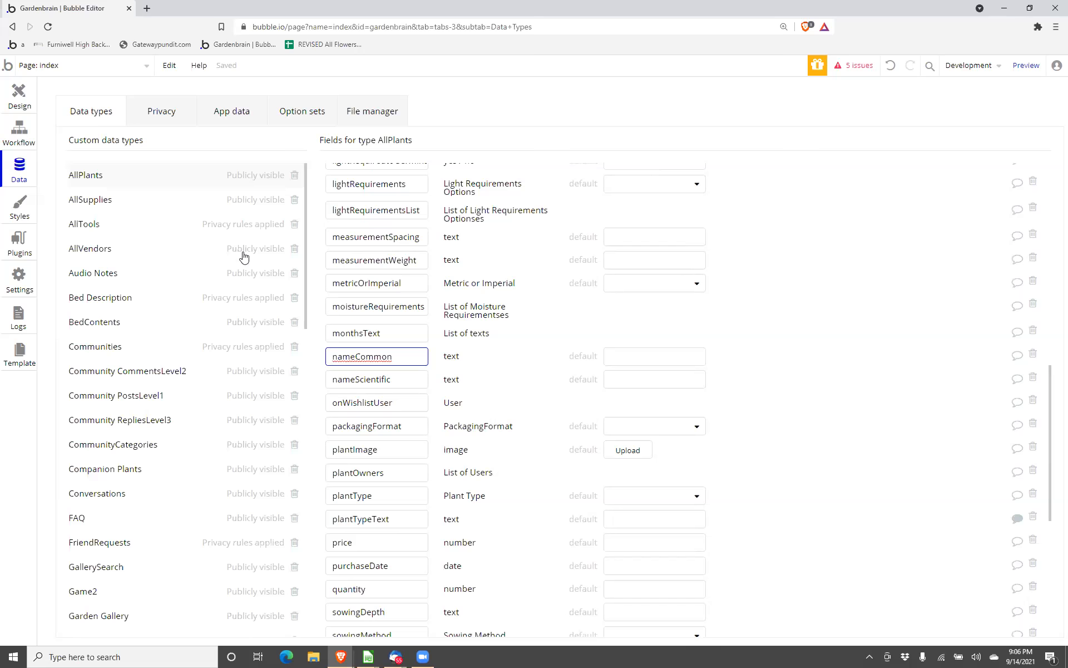
Search the All AllPlants modified app data for "garnet".
left_click(233, 112)
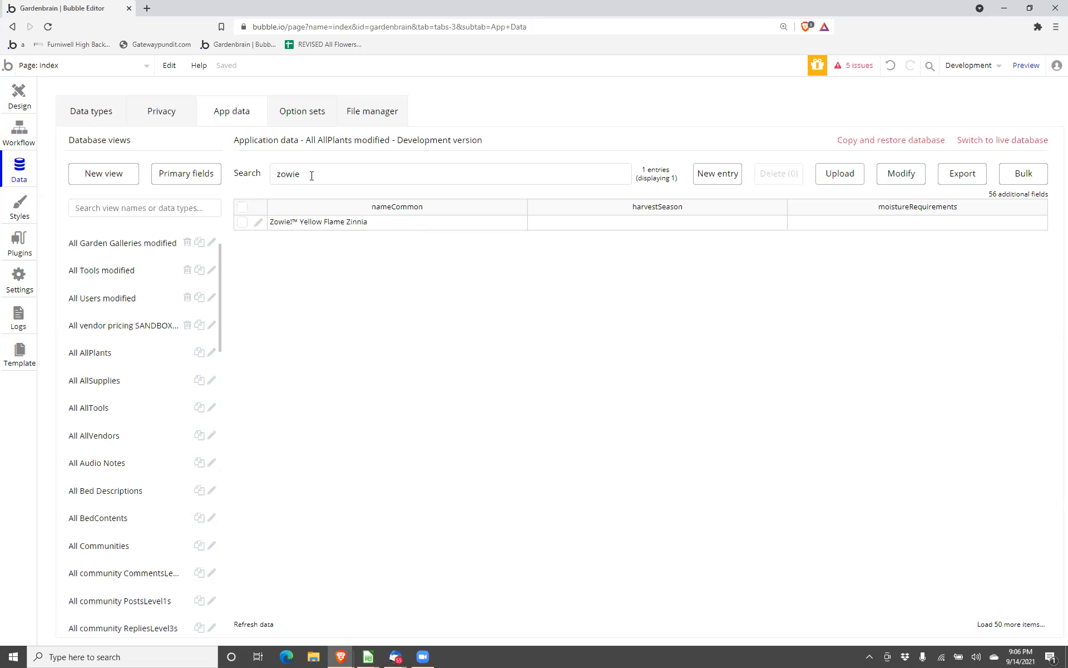
double_click(314, 176)
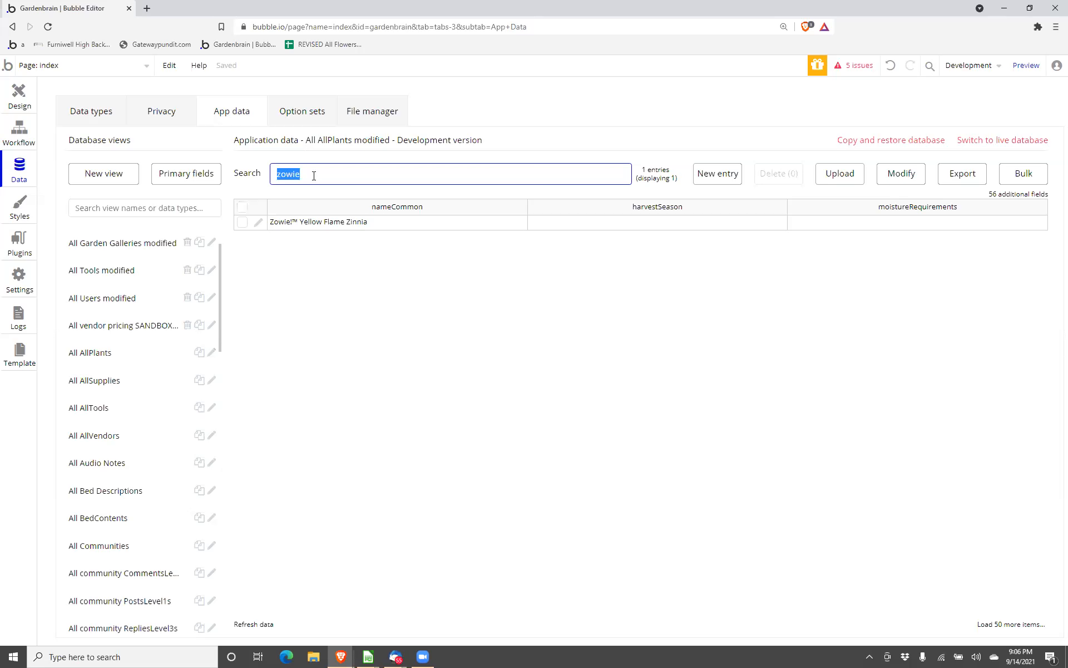
type("garnet")
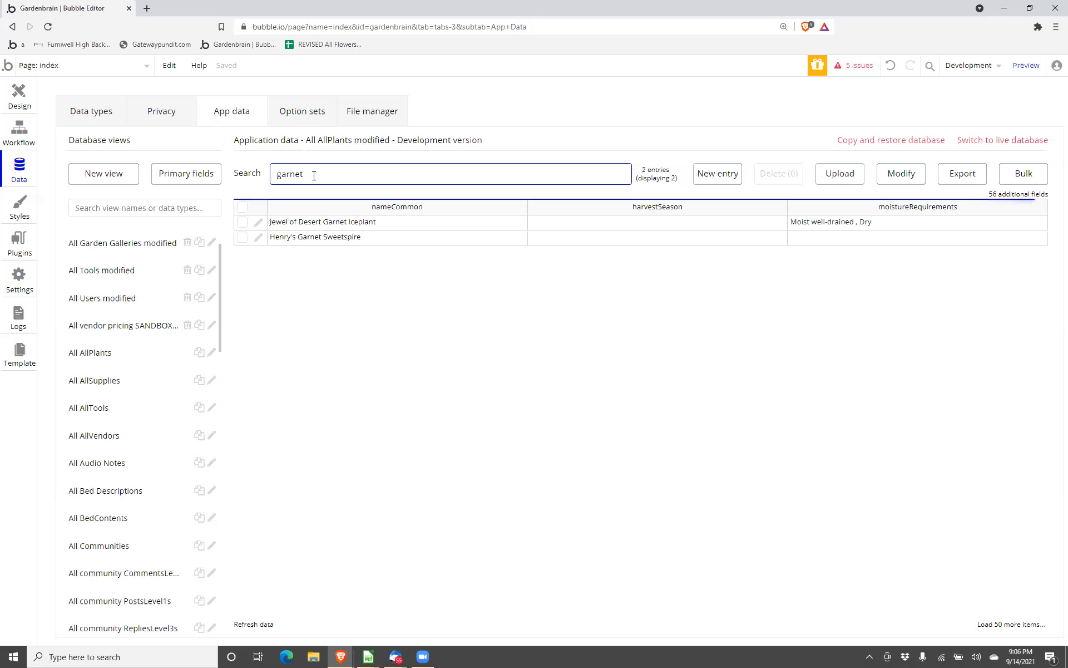
Open the Henry's Garnet Sweetspire entry, check its NameCommon value, and close it without saving.
left_click(258, 238)
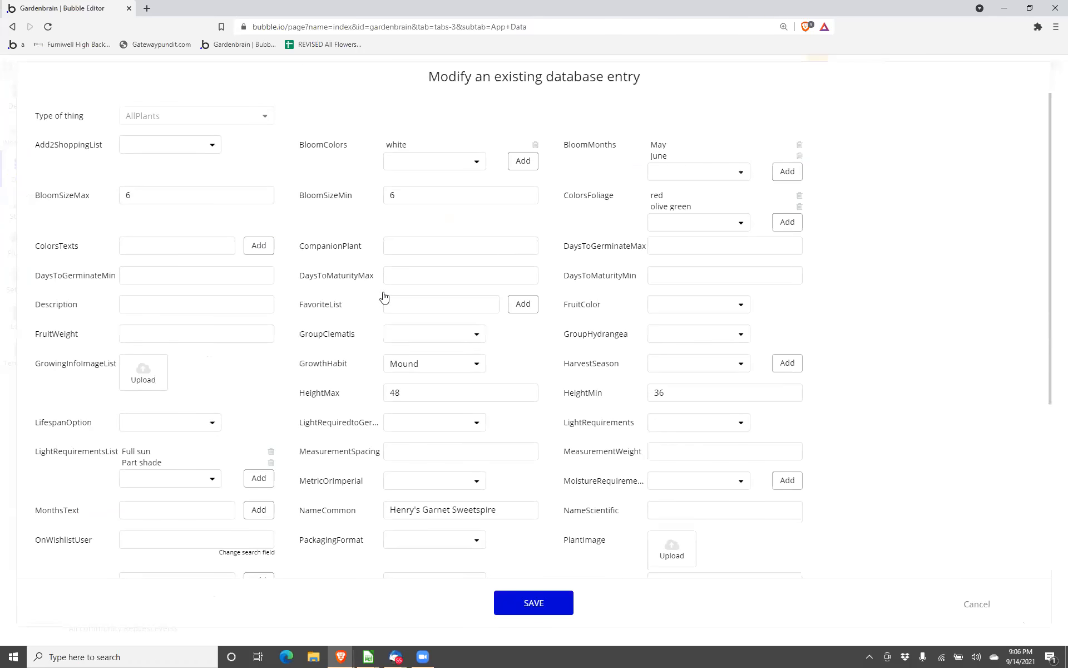
scroll(384, 298, "down", 5)
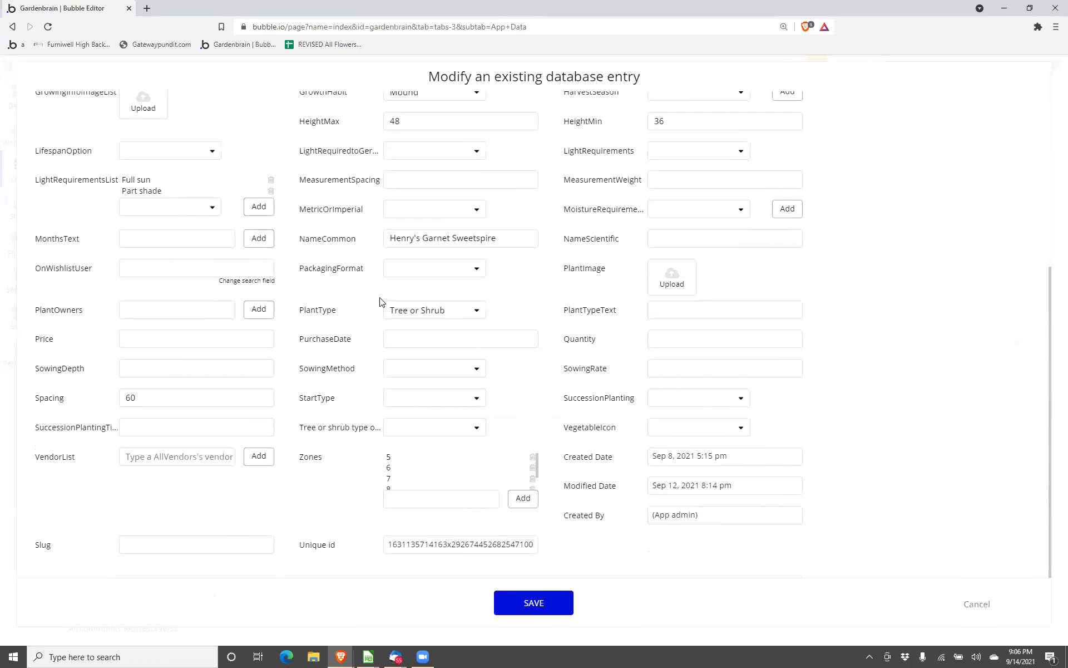
triple_click(435, 239)
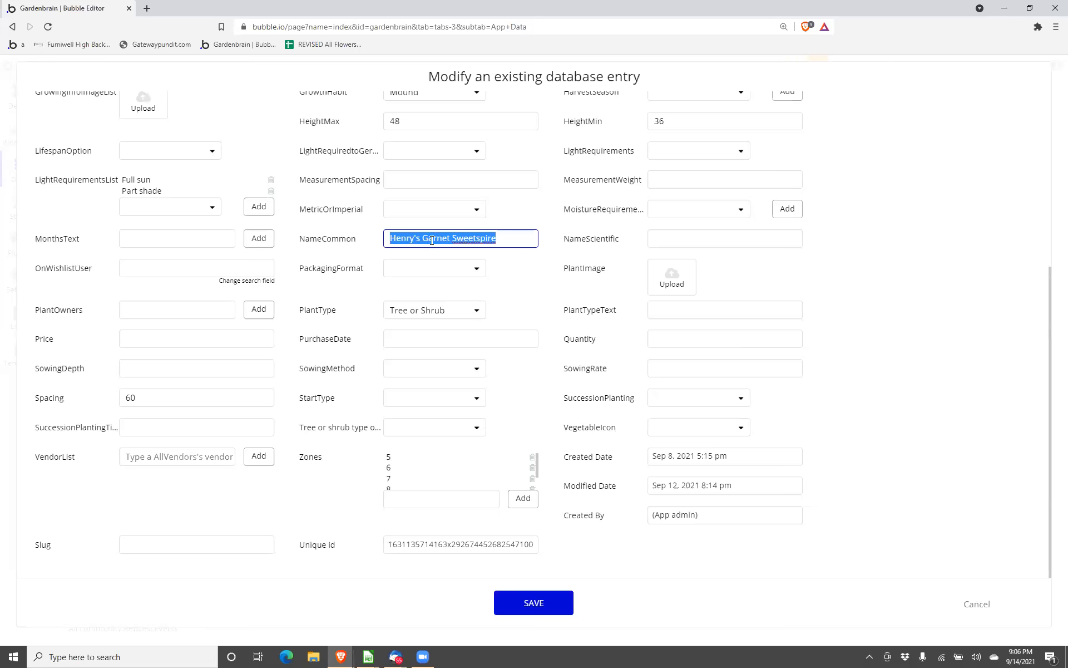
left_click(510, 241)
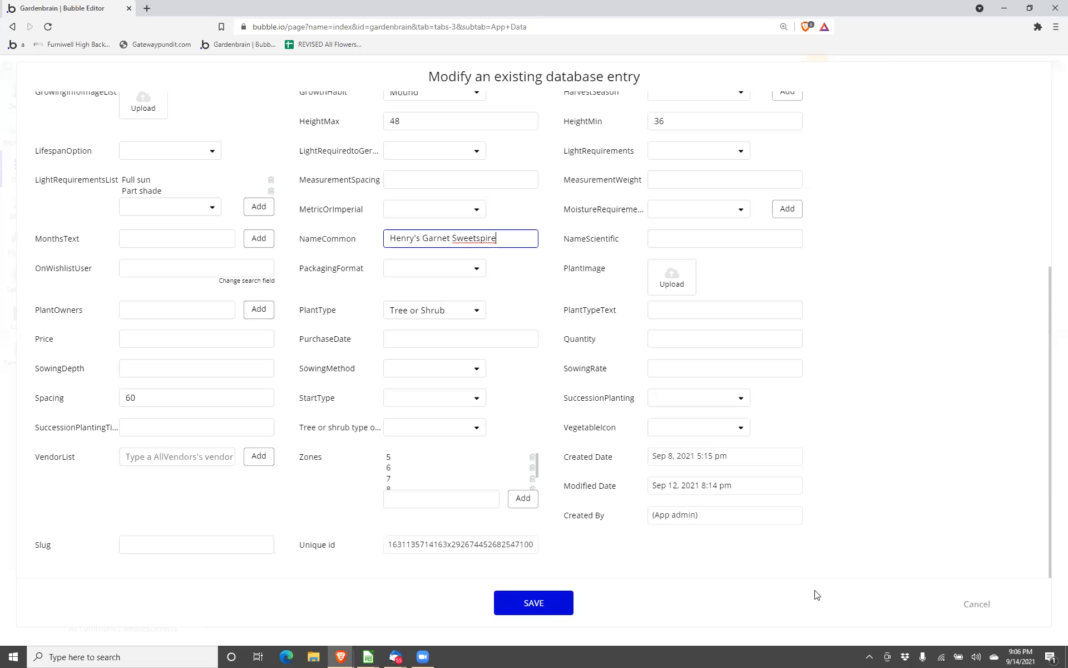
left_click(983, 604)
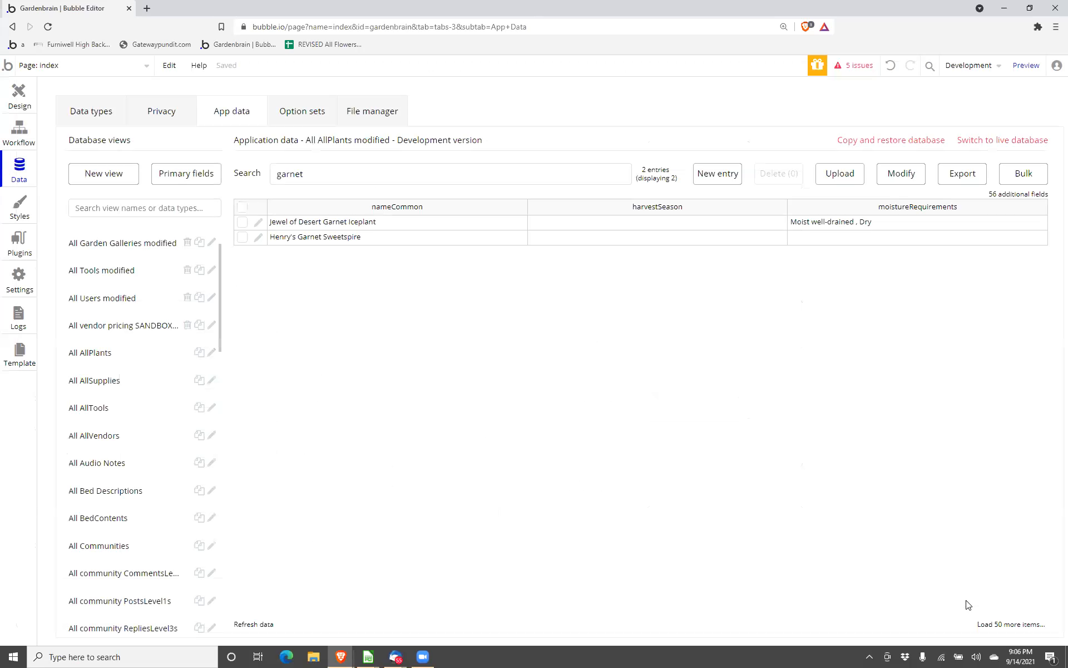
Open the All Vendor pricings database view in the app data.
scroll(159, 553, "down", 5)
scroll(158, 553, "down", 15)
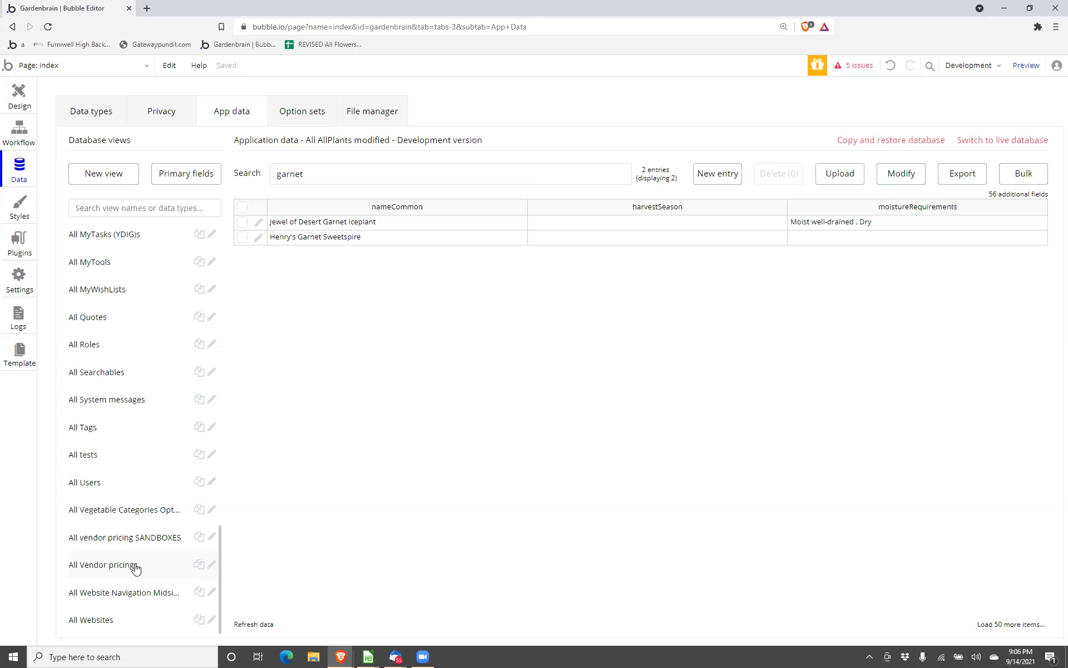
left_click(135, 566)
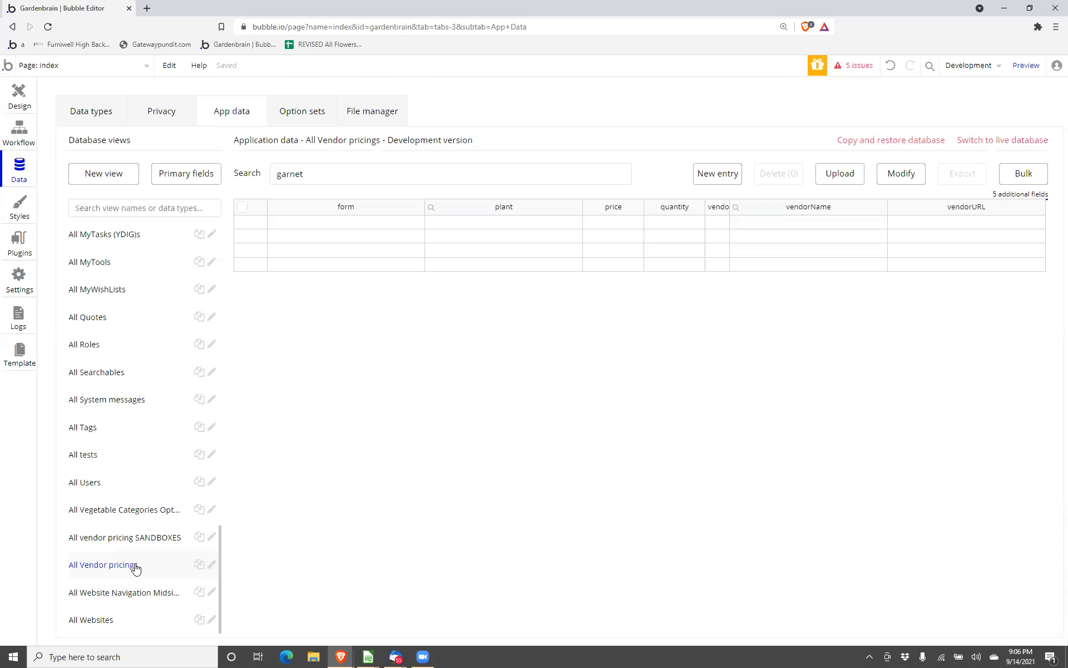
left_click(832, 173)
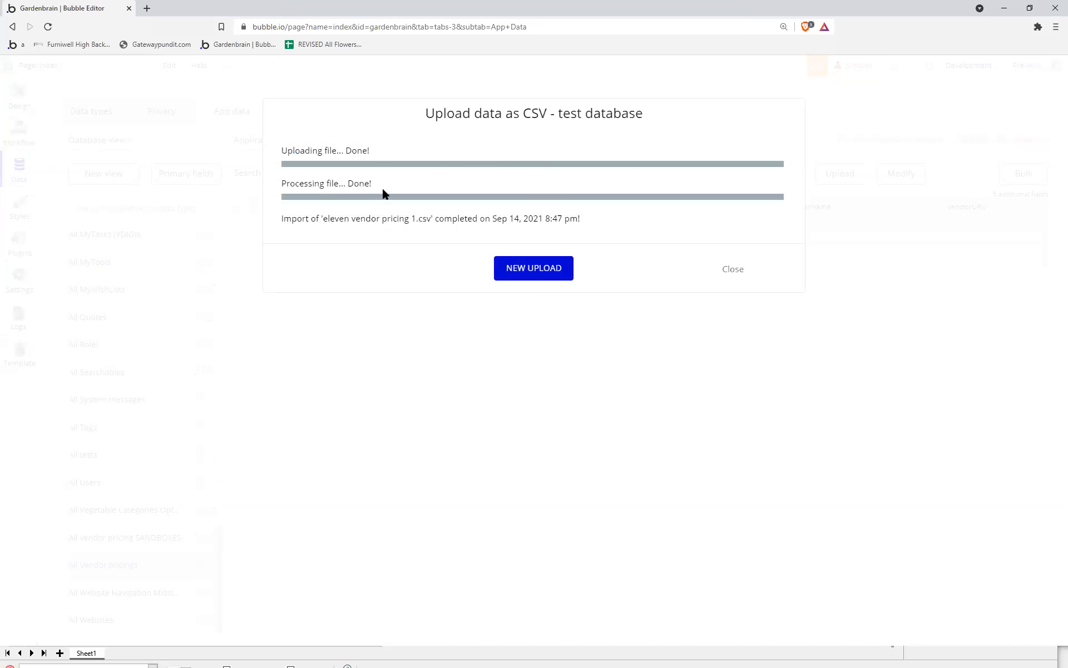
left_click(521, 278)
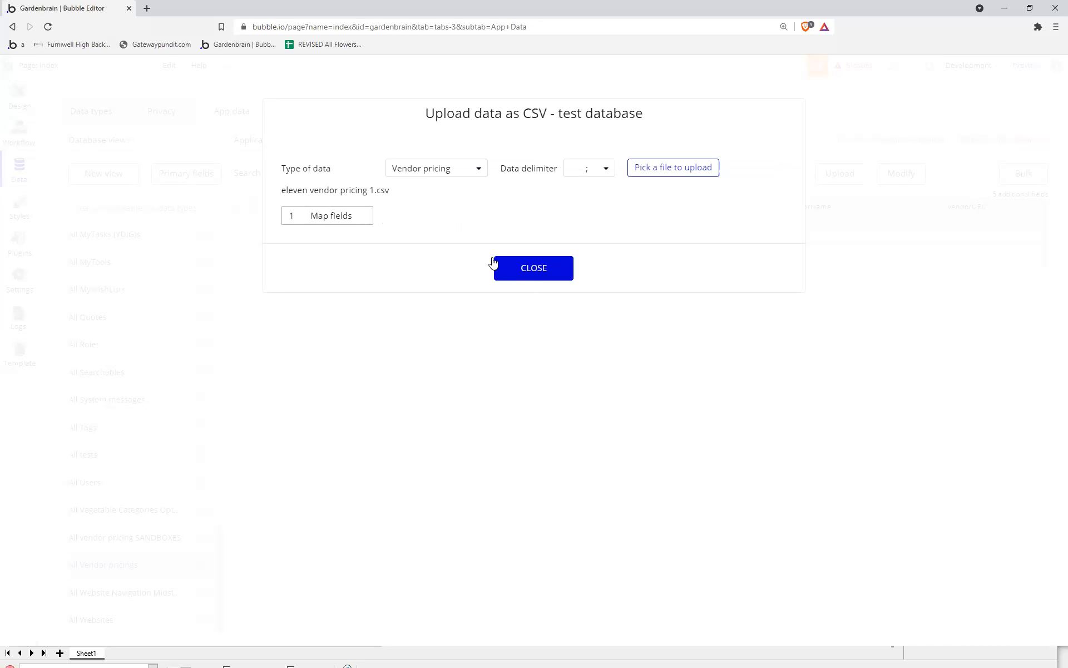
left_click(404, 172)
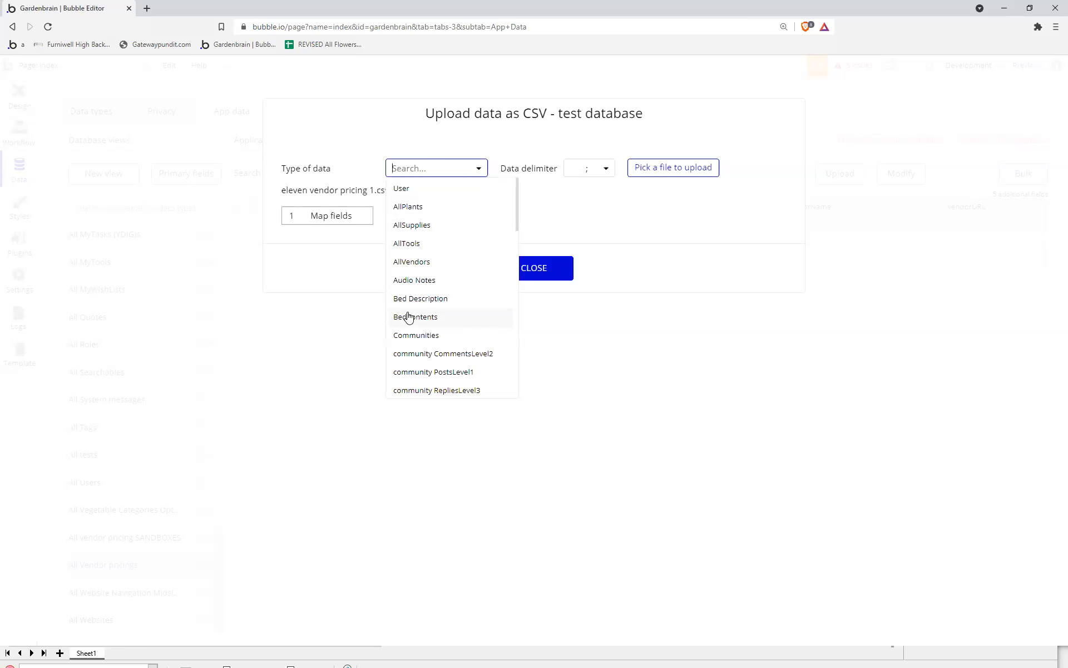
scroll(406, 332, "down", 10)
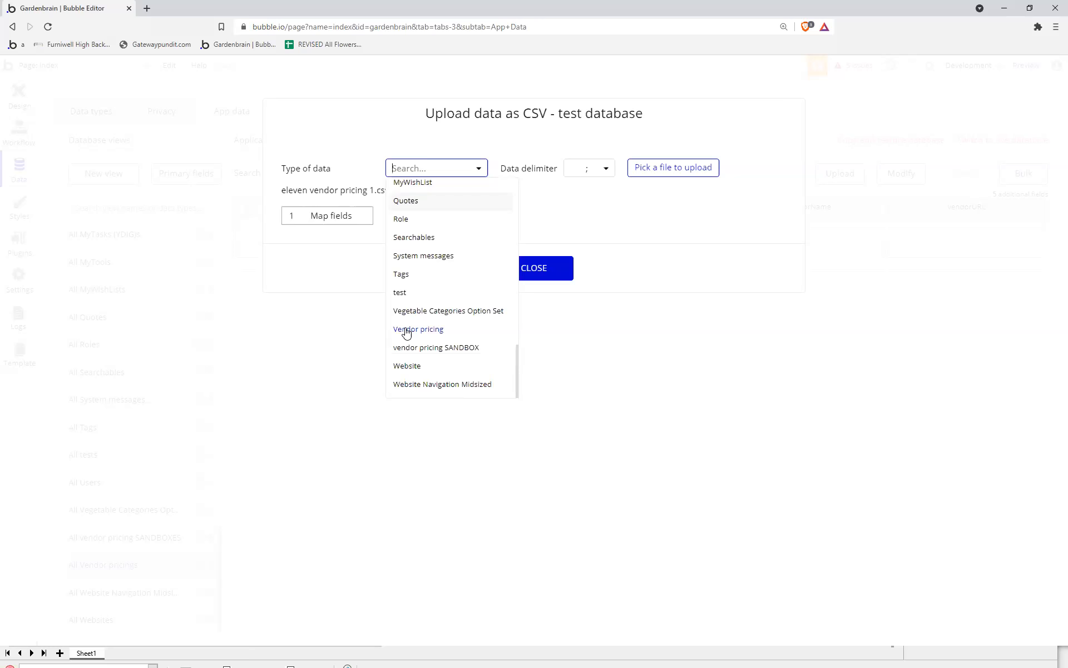
left_click(405, 346)
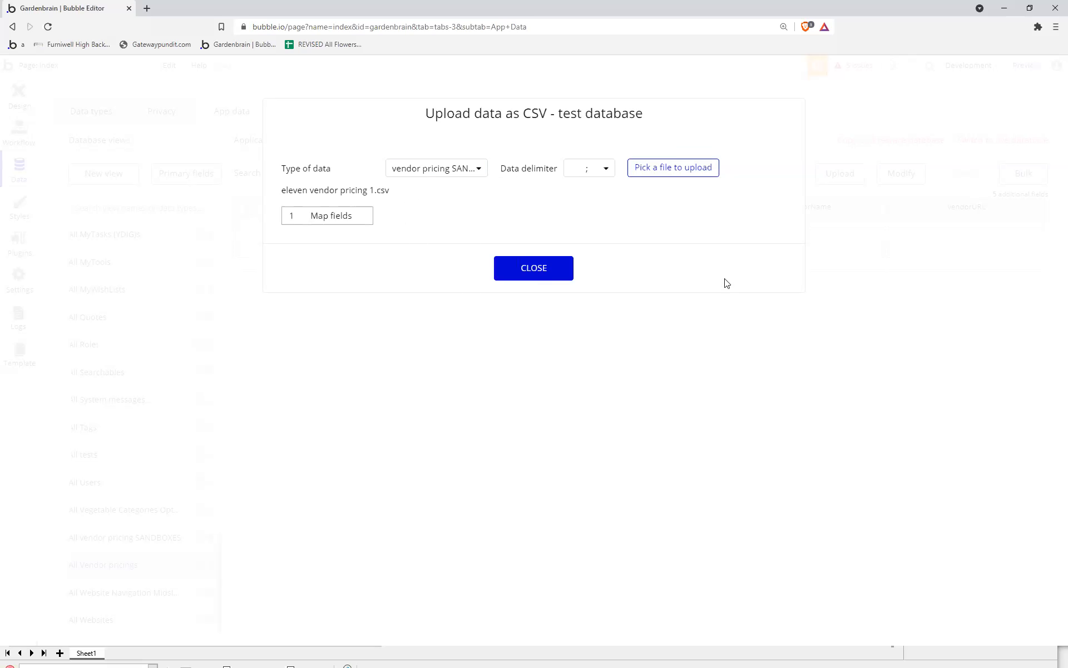
left_click(549, 268)
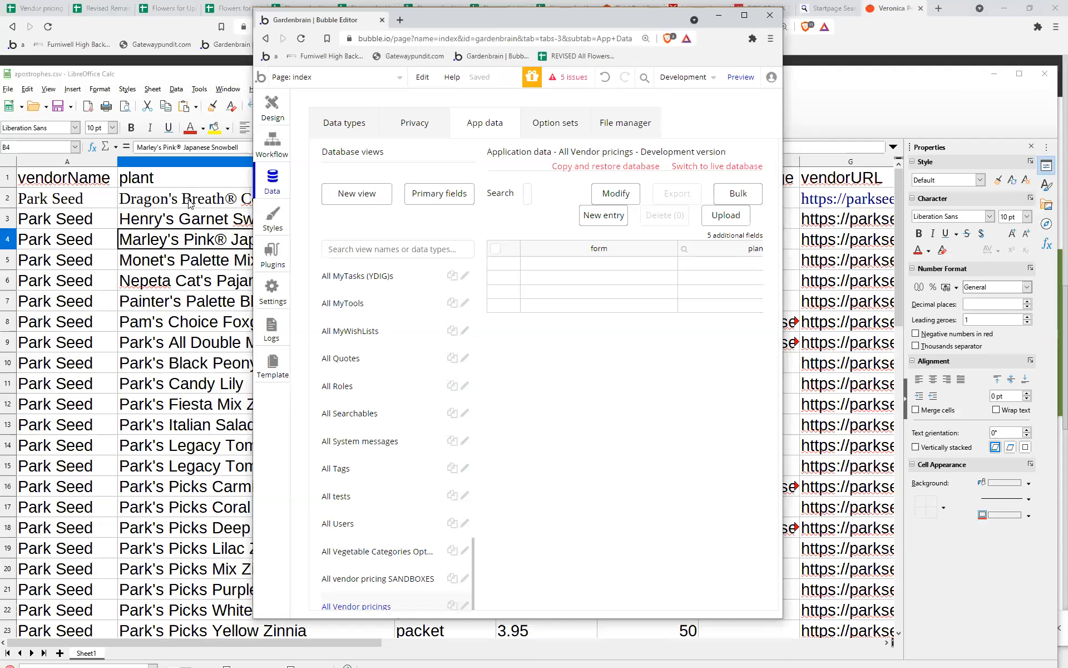
Switch to apostrophes.csv in LibreOffice Calc, select the header and Dragon's Breath® Celosia rows, and create a new blank spreadsheet.
left_click(188, 199)
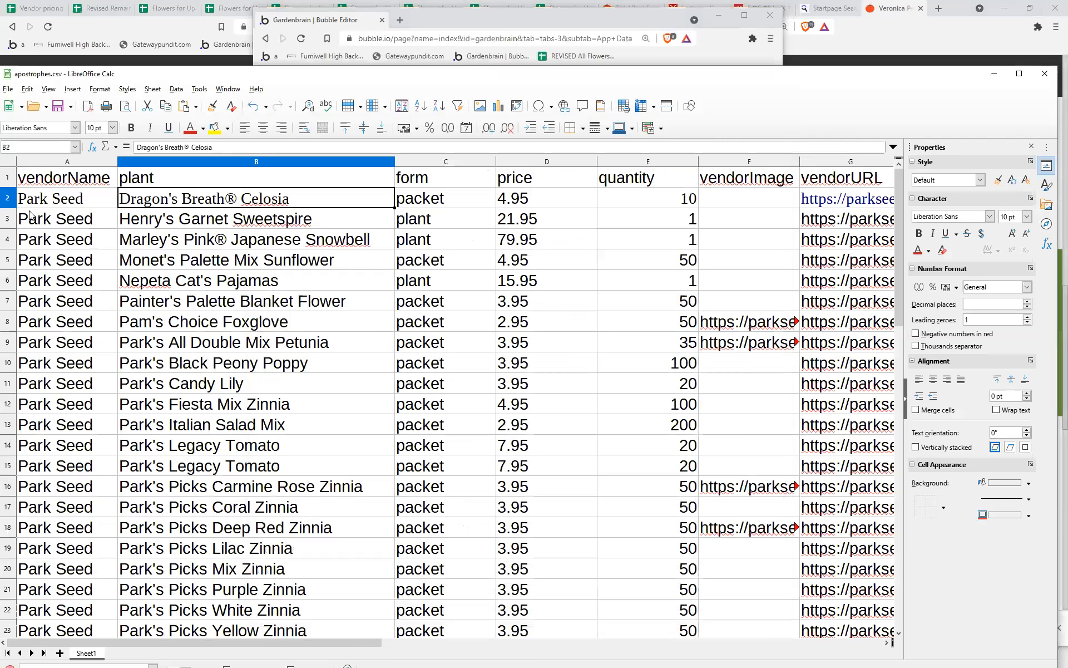
left_click(3, 184)
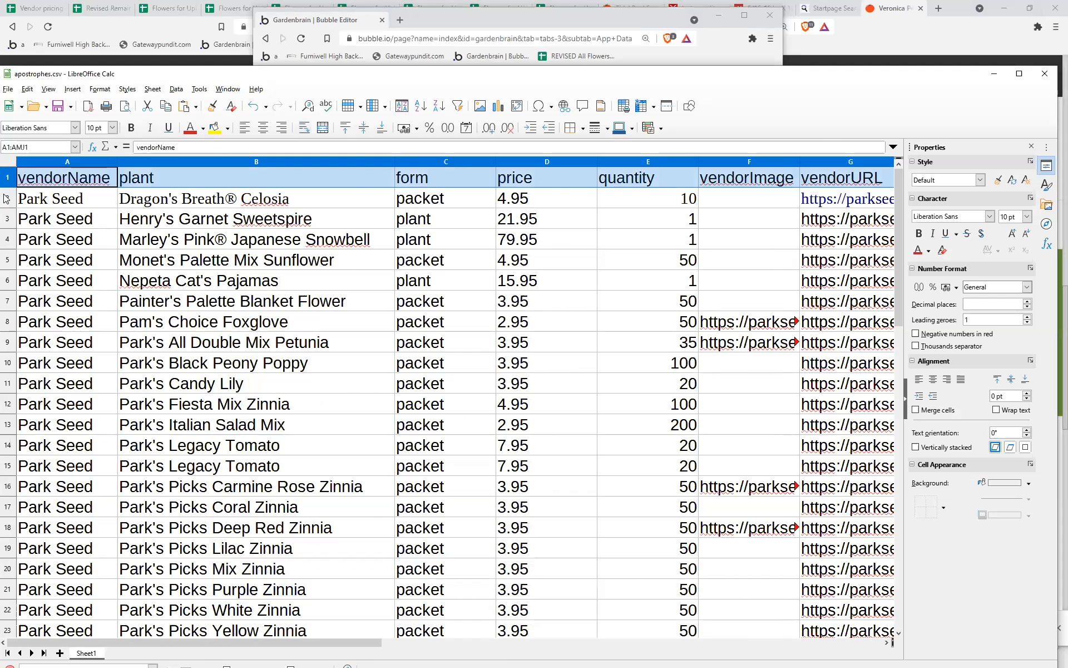
left_click(6, 198, "shift")
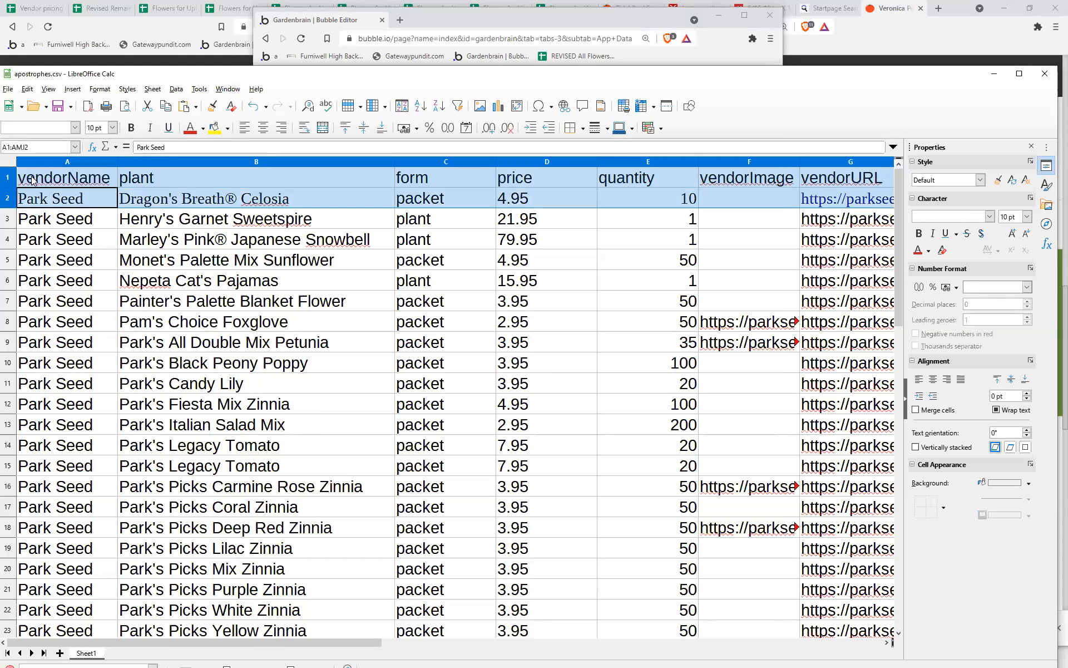
scroll(32, 179, "up", 1)
key("ctrl+n")
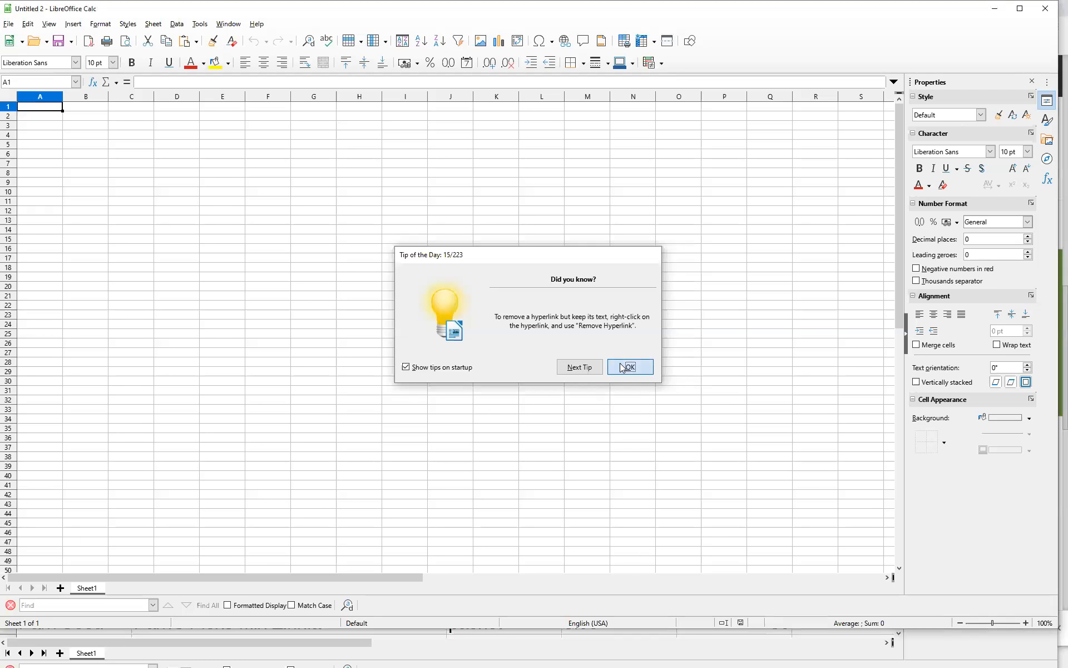
left_click(634, 368)
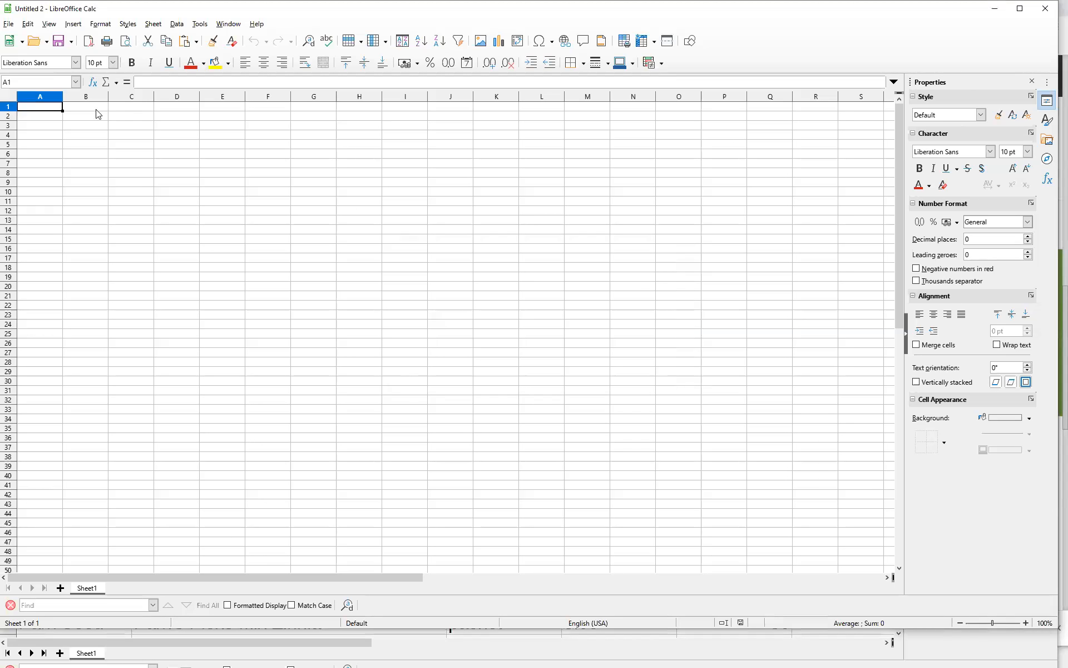
Paste the copied header and Dragon's Breath® Celosia rows into the blank spreadsheet and open the Save As dialog.
left_click(7, 107)
key("ctrl+v")
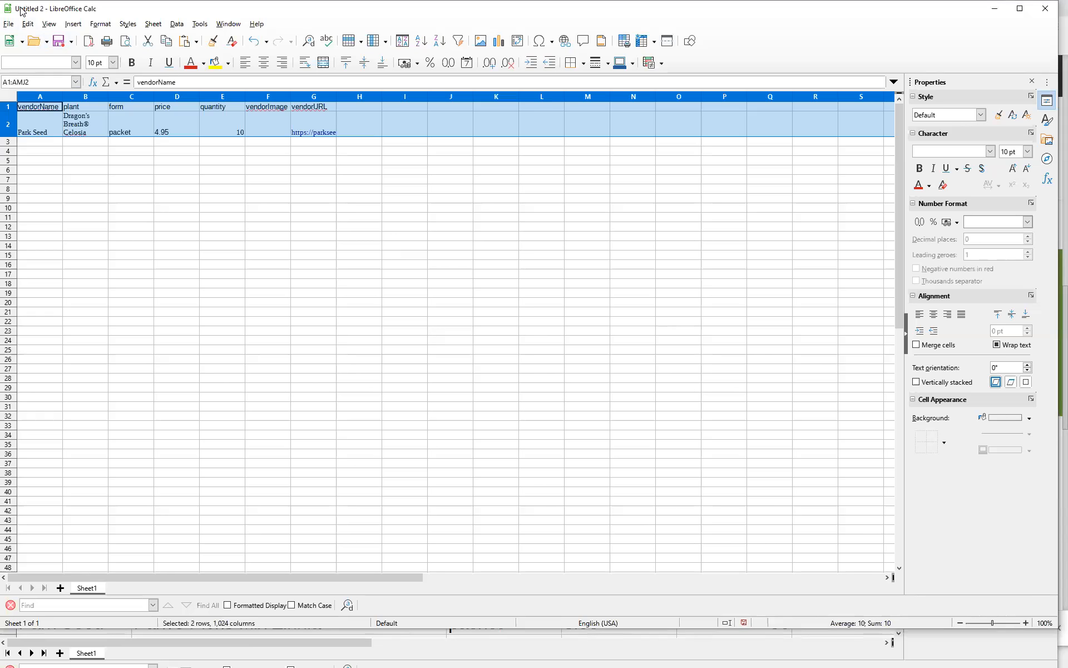
left_click(12, 22)
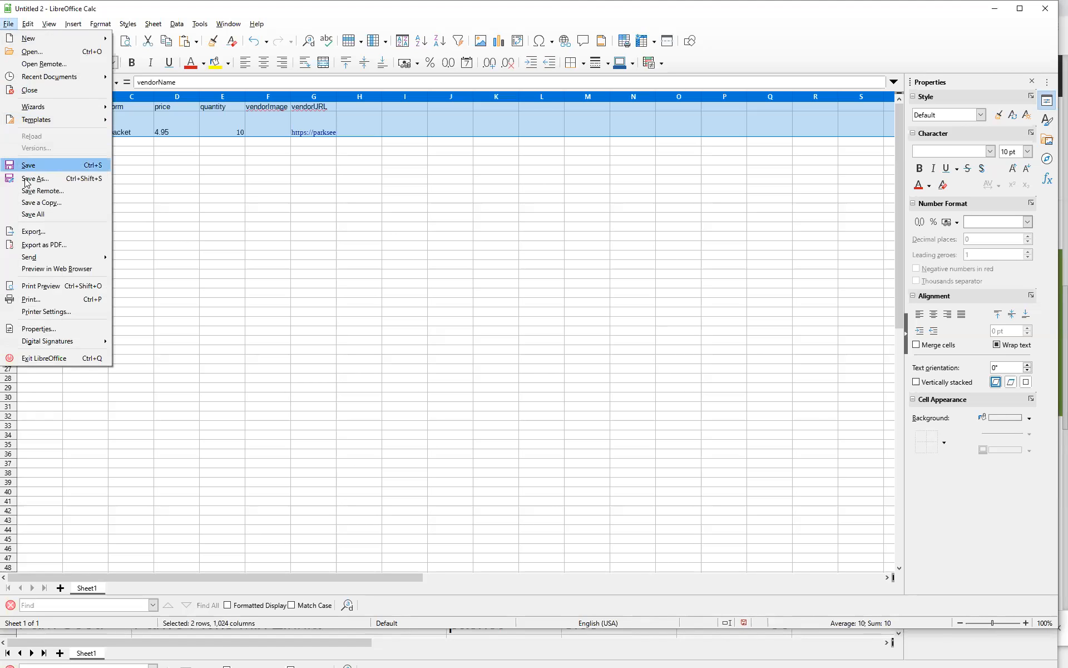
left_click(25, 185)
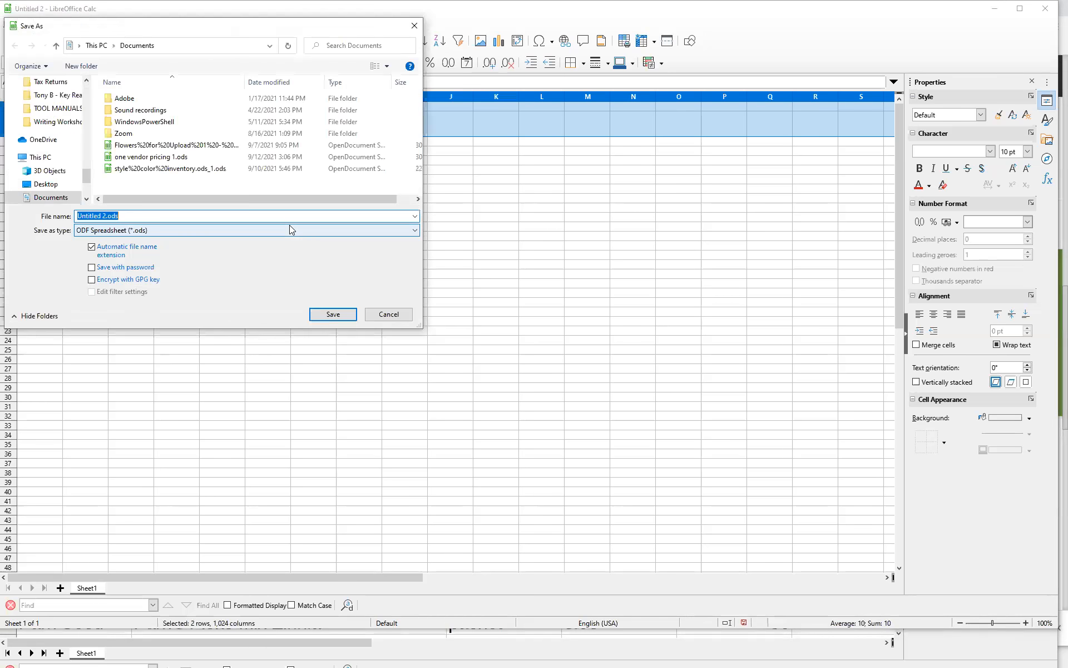
Enter testFILE as the file name and choose Text CSV (*.csv) as the file type.
scroll(82, 149, "down", 2)
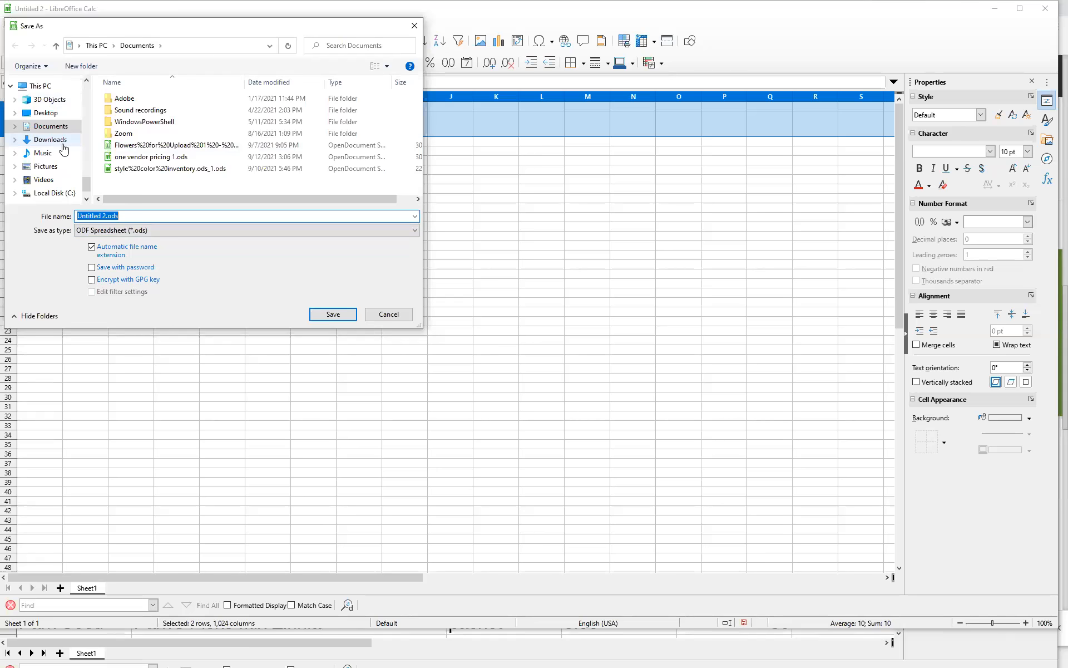
scroll(63, 150, "down", 1)
scroll(63, 149, "up", 1)
scroll(64, 148, "up", 4)
scroll(64, 147, "down", 1)
scroll(63, 147, "up", 2)
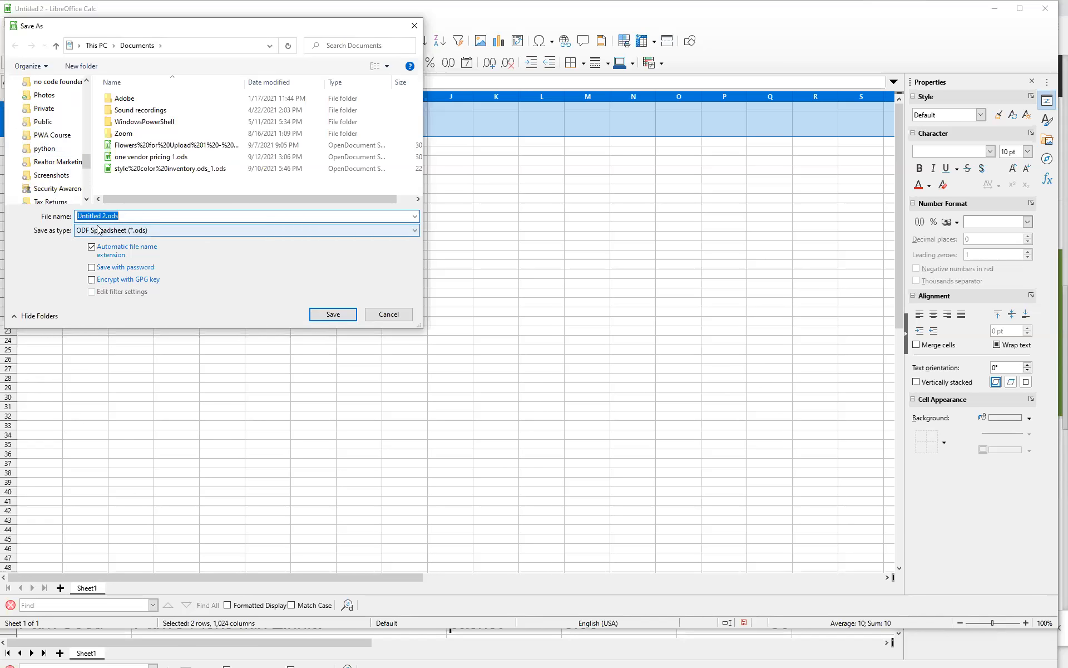
type("testFILE")
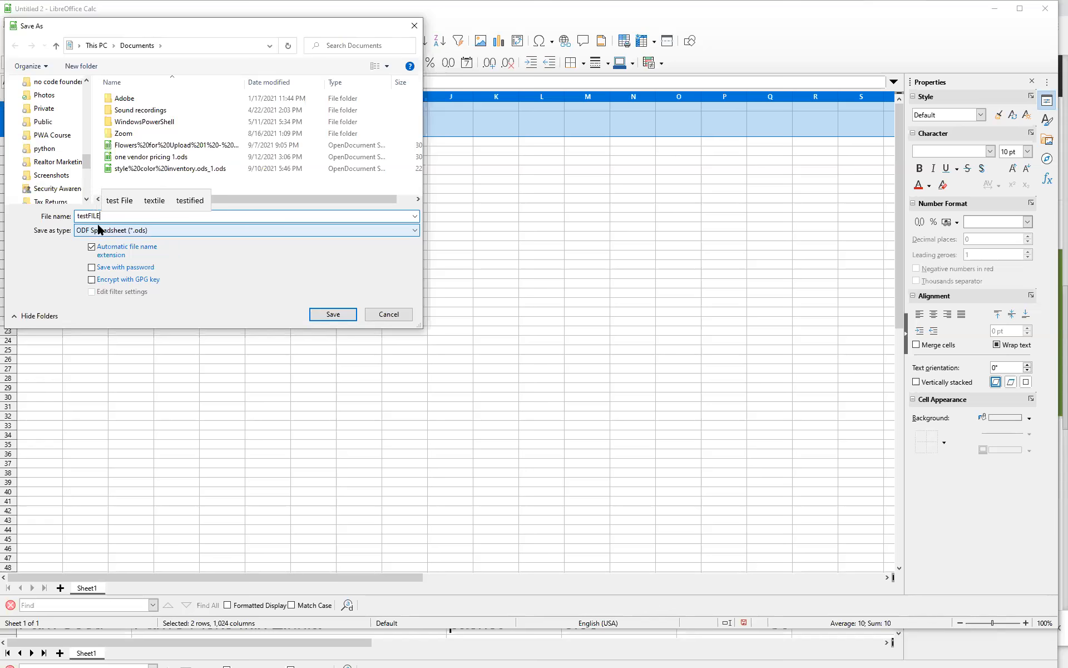
left_click(99, 229)
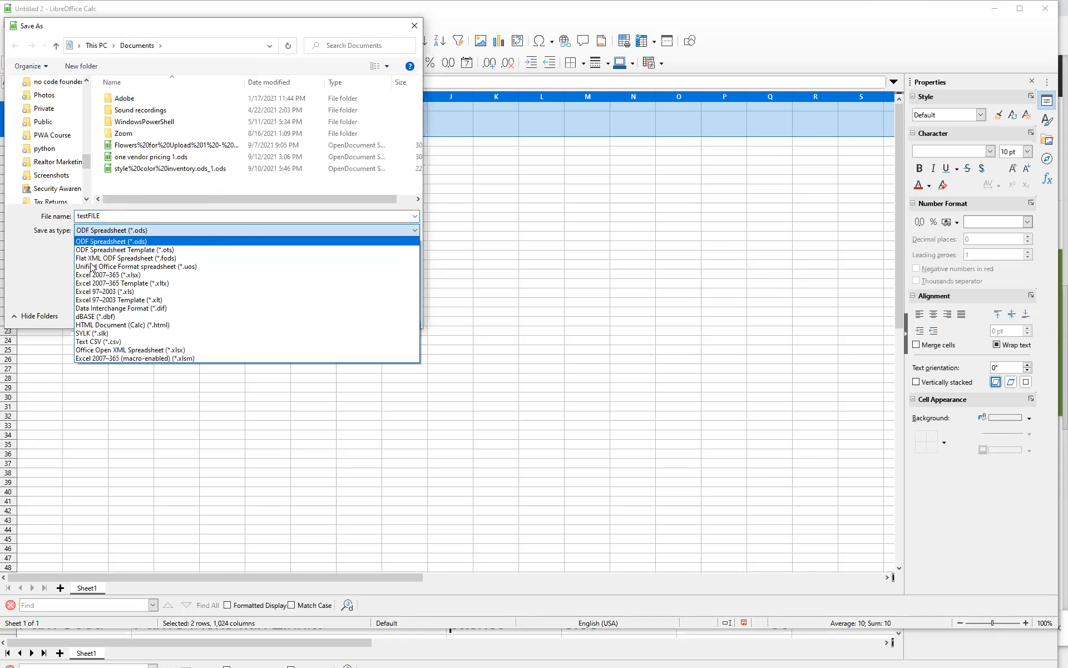
left_click(114, 341)
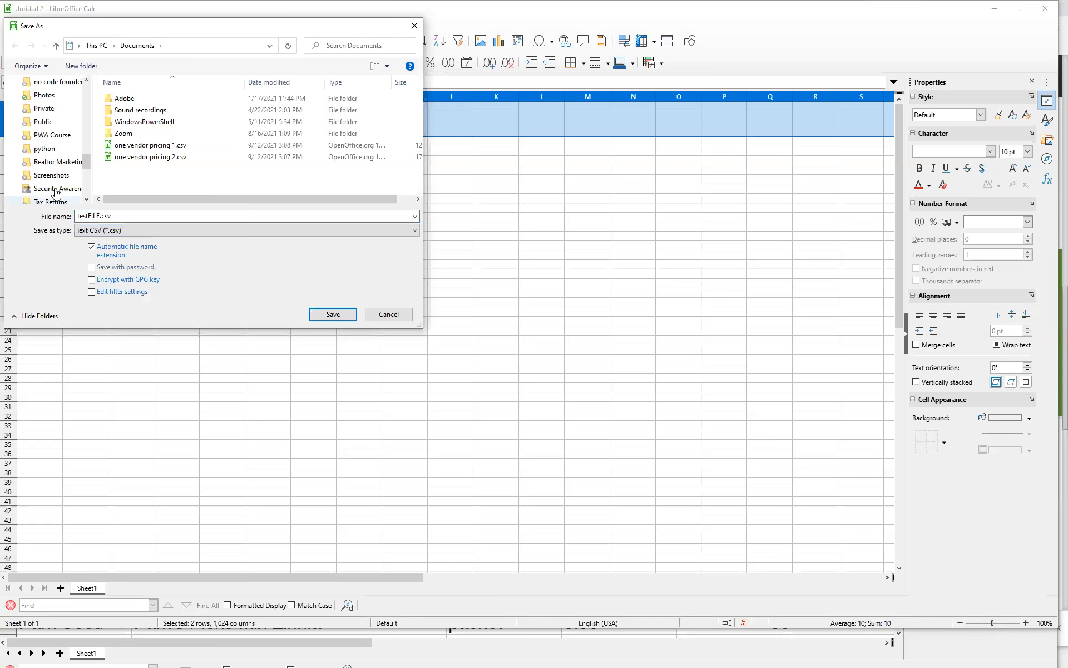
Save the file in Downloads, keeping the CSV format and the Unicode (UTF-8) export settings with a semicolon field delimiter.
scroll(49, 150, "down", 4)
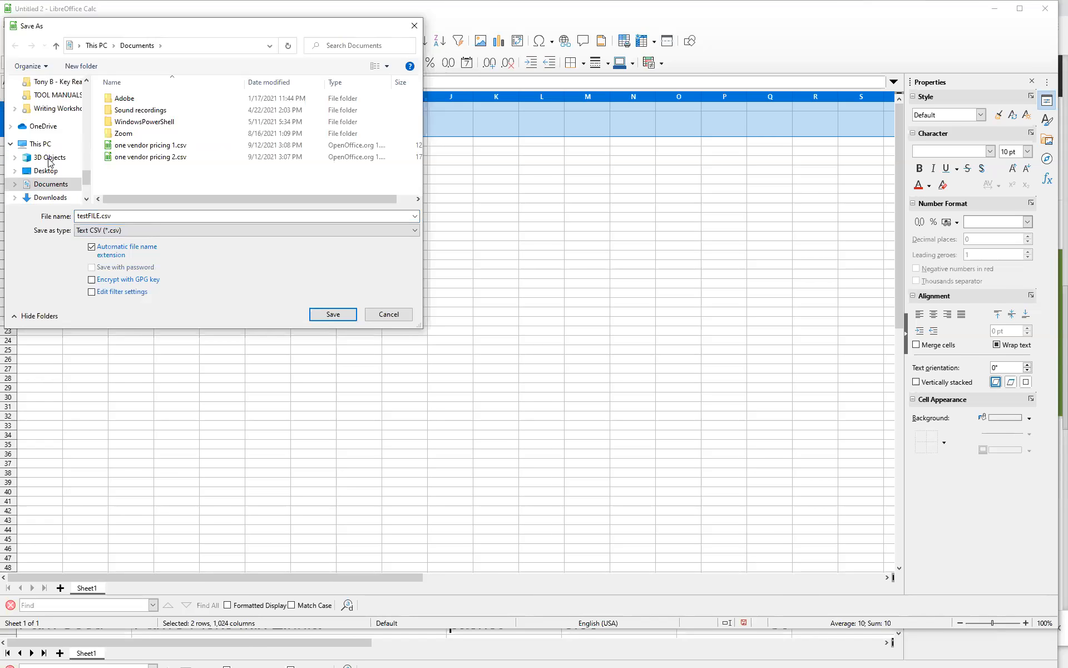
scroll(48, 161, "down", 2)
left_click(50, 140)
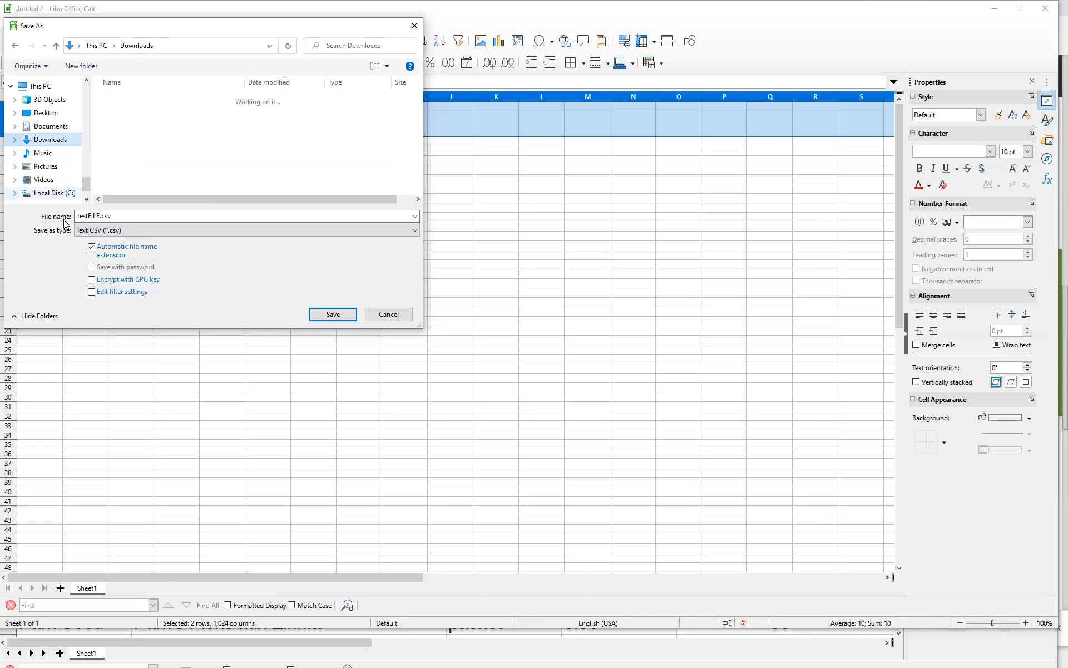
left_click(331, 315)
left_click(575, 363)
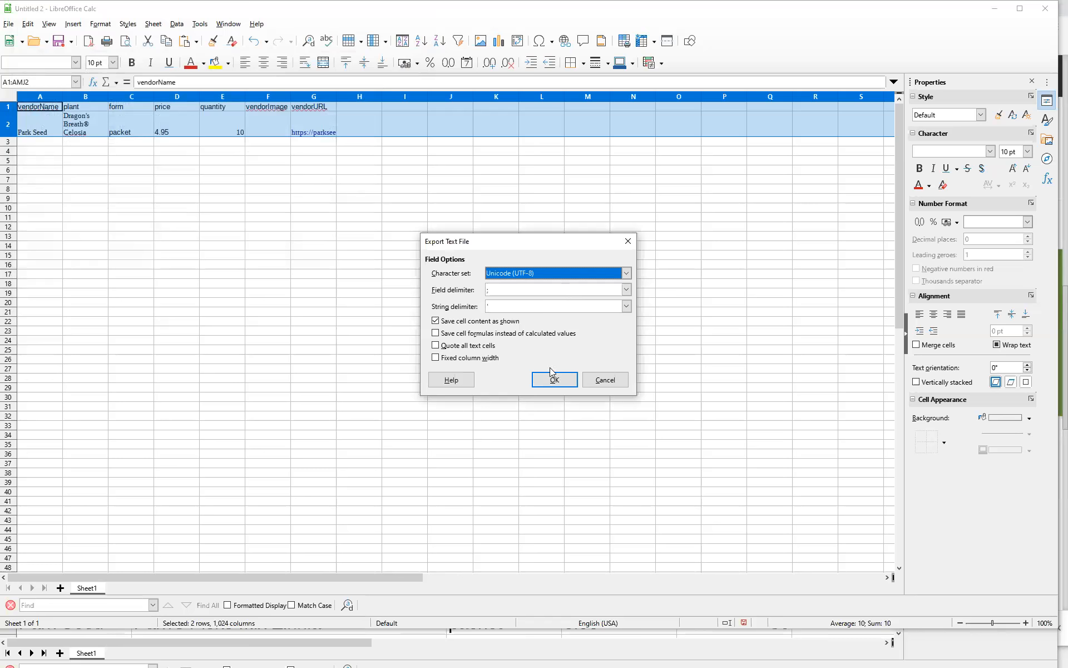
left_click(554, 380)
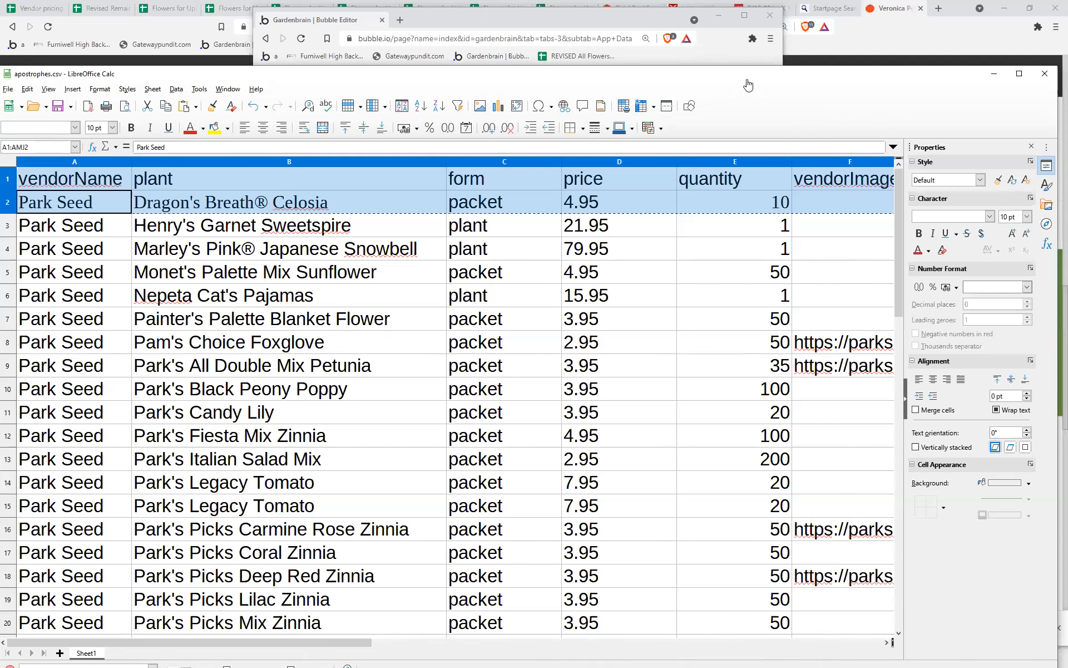
Switch to the Bubble editor, open the CSV data upload dialog, and pick testFILE.csv from Downloads as the file to upload.
left_click_drag(744, 79, 746, 150)
left_click(745, 16)
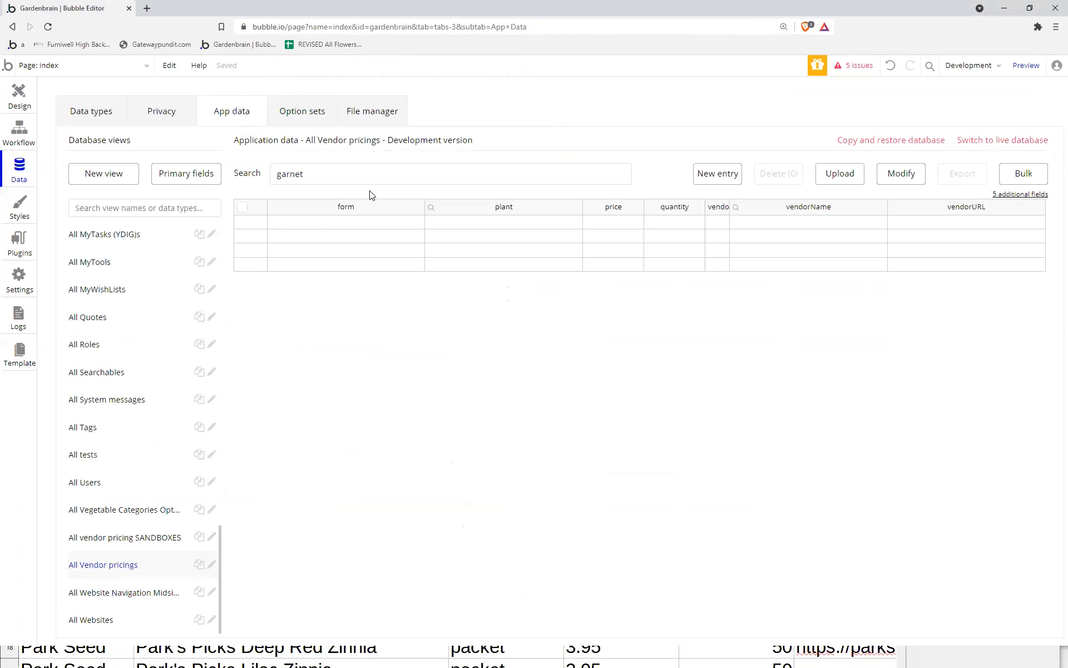
left_click(850, 179)
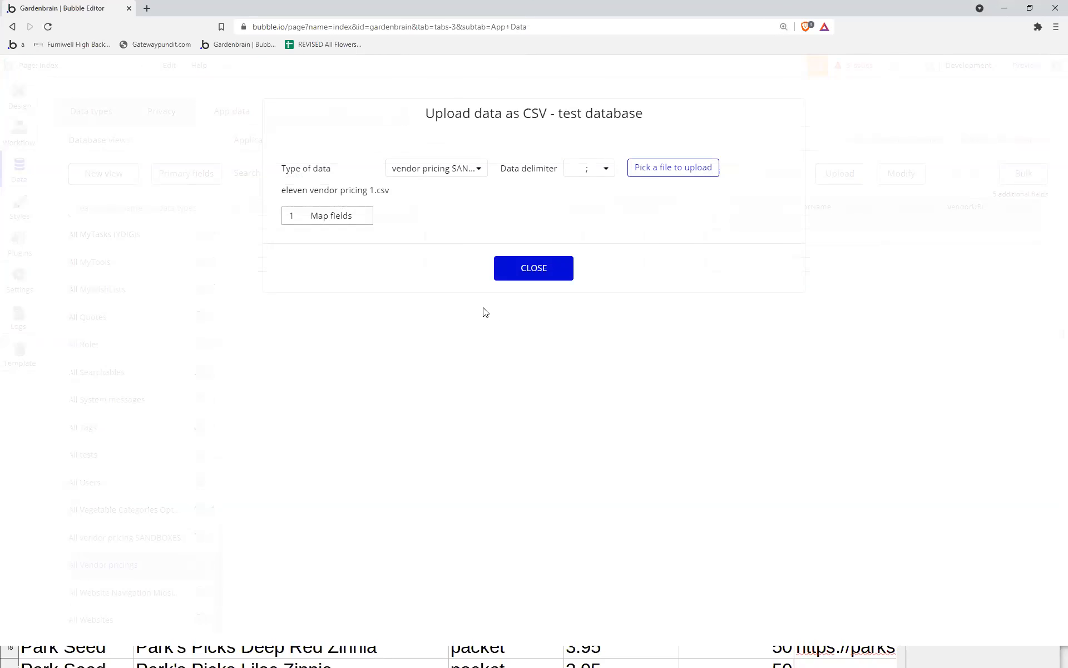
left_click(708, 173)
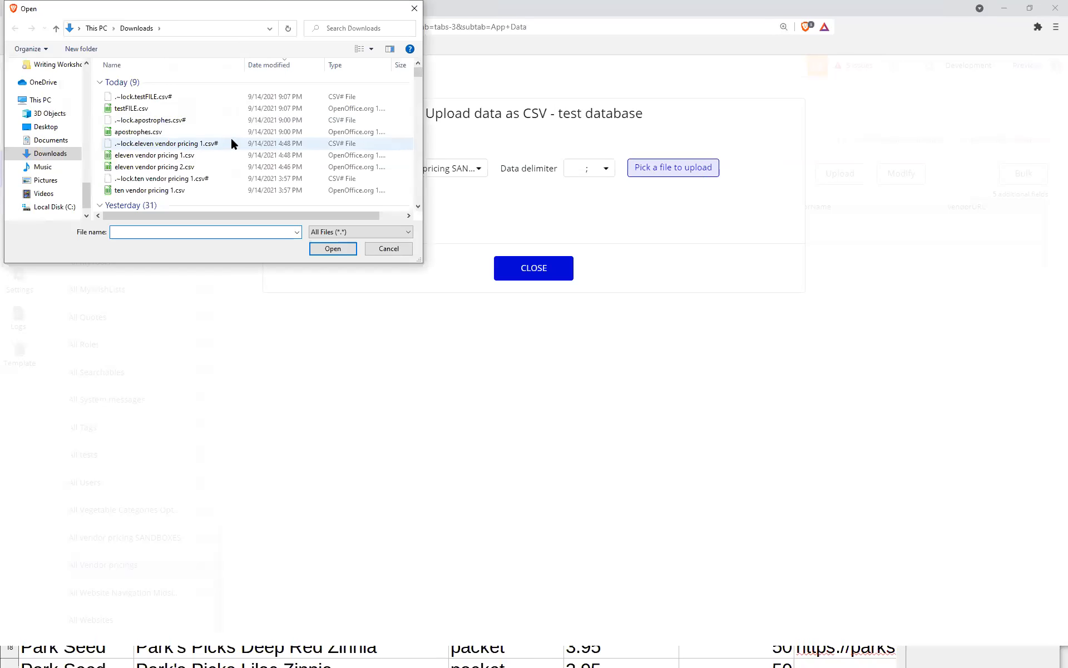
left_click(198, 109)
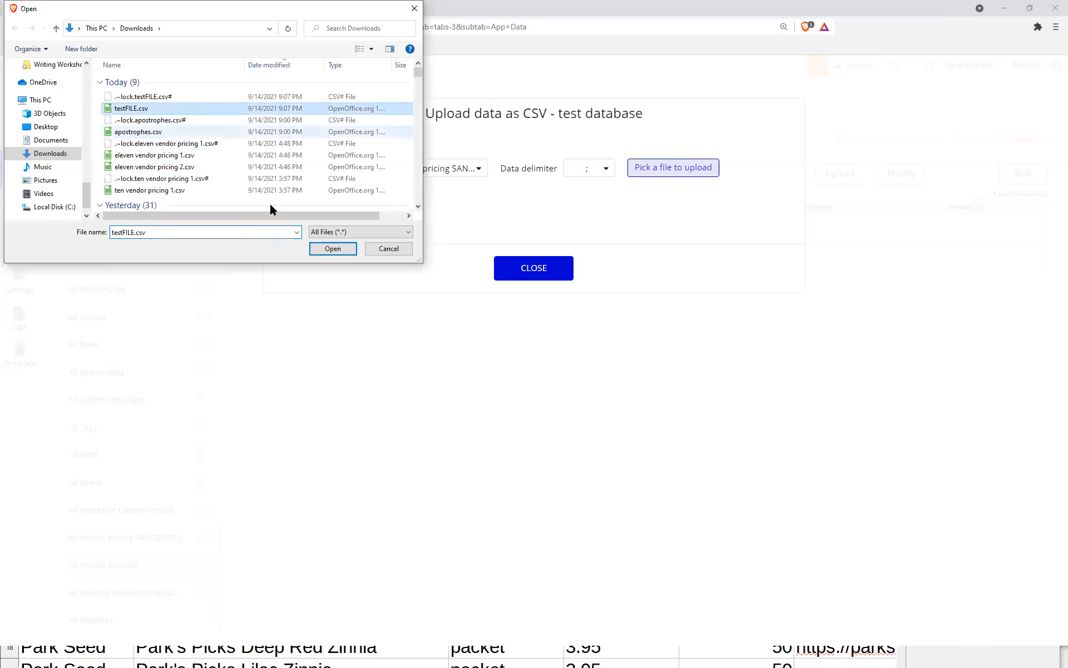
left_click(333, 248)
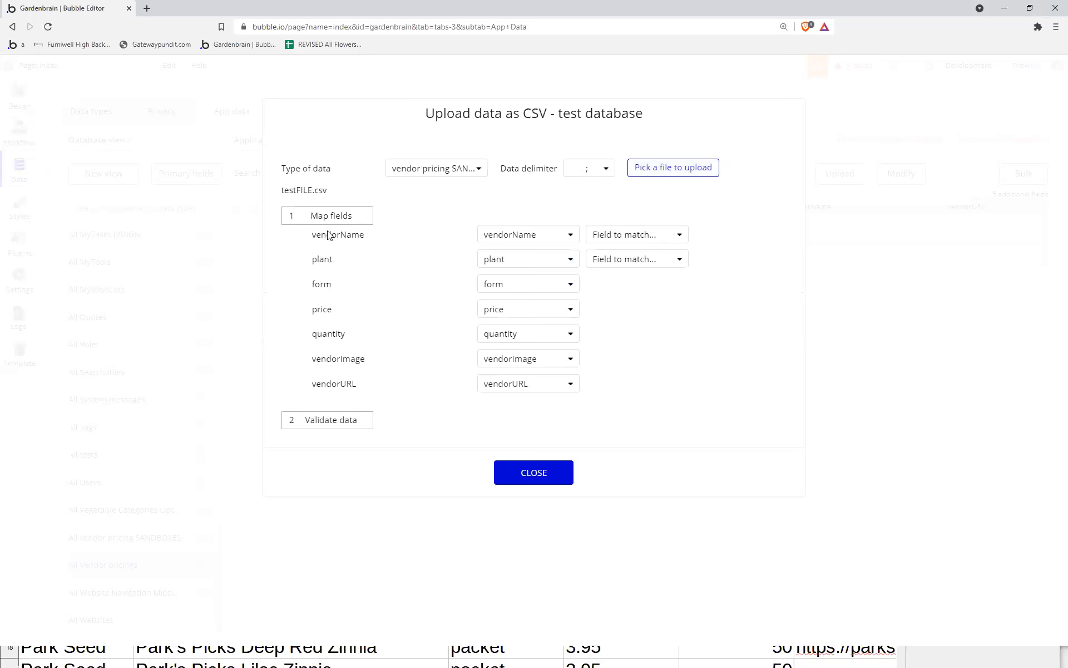
Match the vendorName field on vendorName and the plant field on nameCommon, and validate the data.
left_click(601, 236)
type("ve")
left_click(612, 271)
left_click(615, 256)
type("namne")
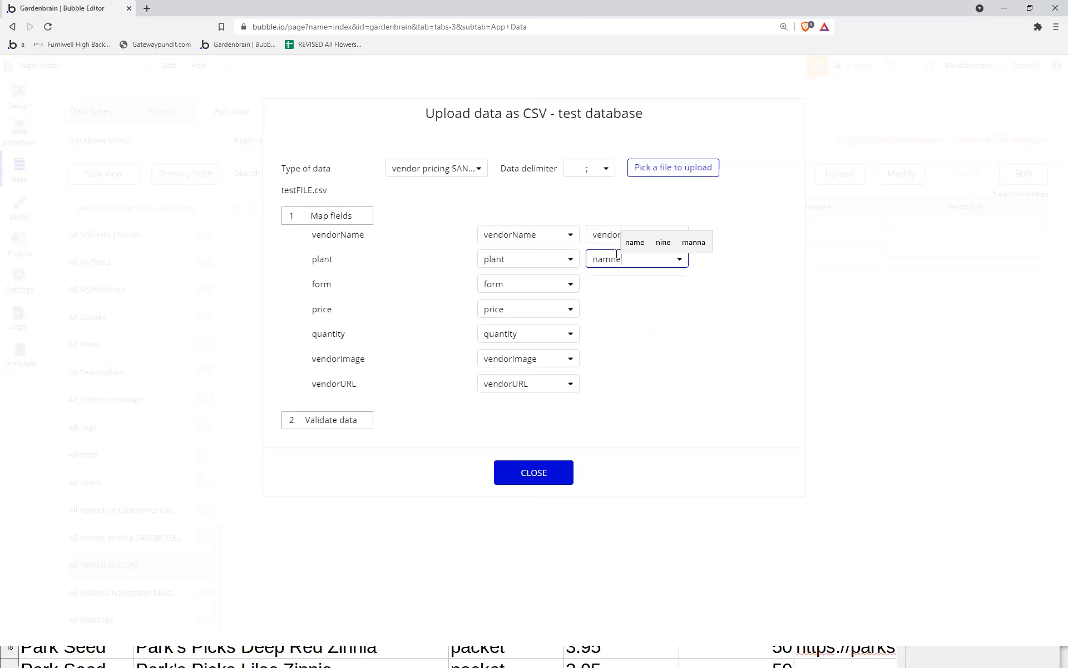
key("BackSpace")
key("BackSpace")
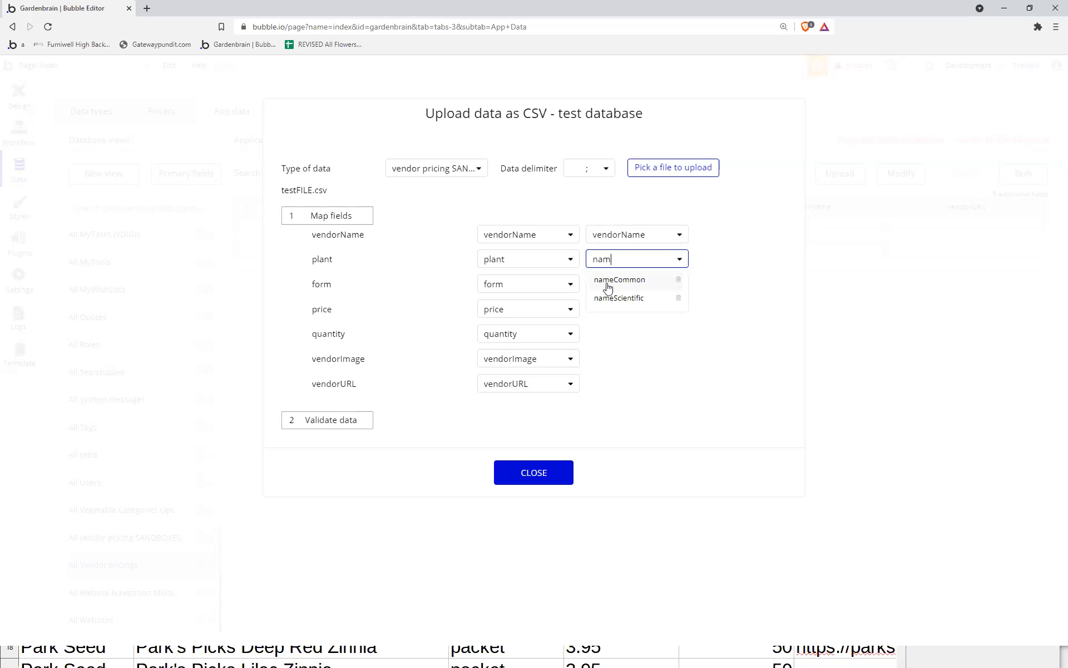
key("Return")
left_click(295, 422)
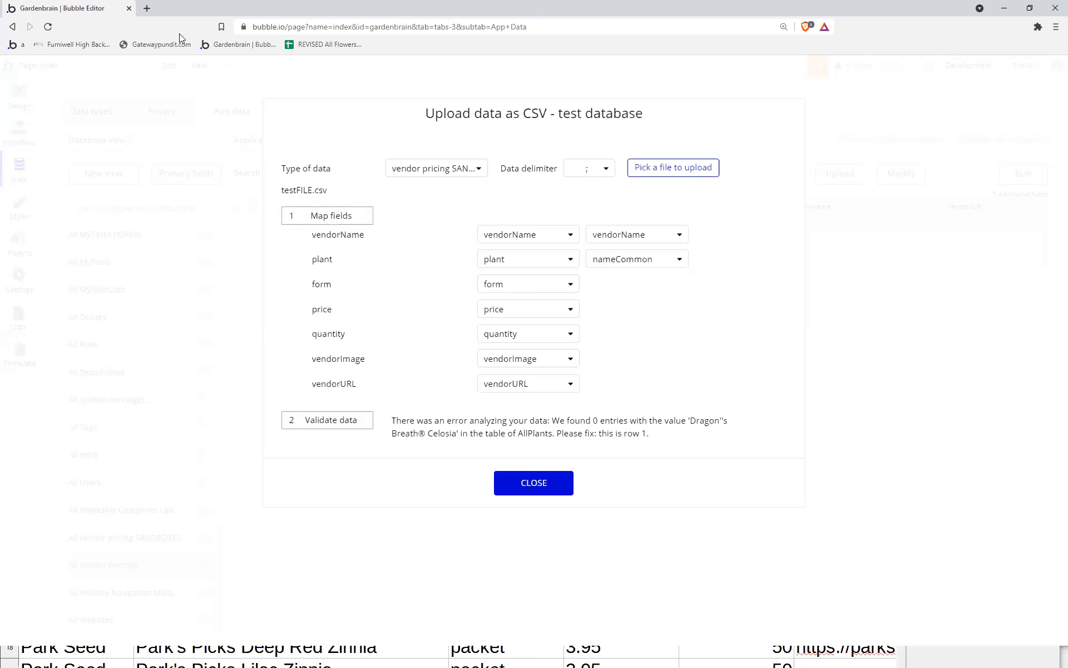
Reload the Bubble editor page and switch back to apostrophes.csv in LibreOffice Calc.
left_click(49, 30)
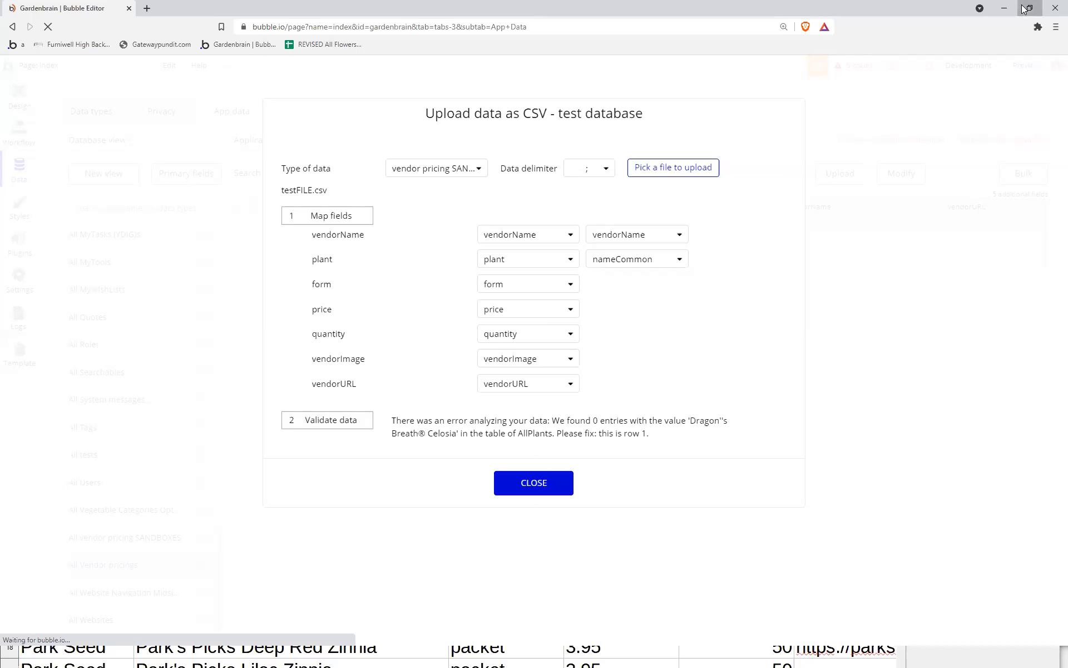
double_click(940, 11)
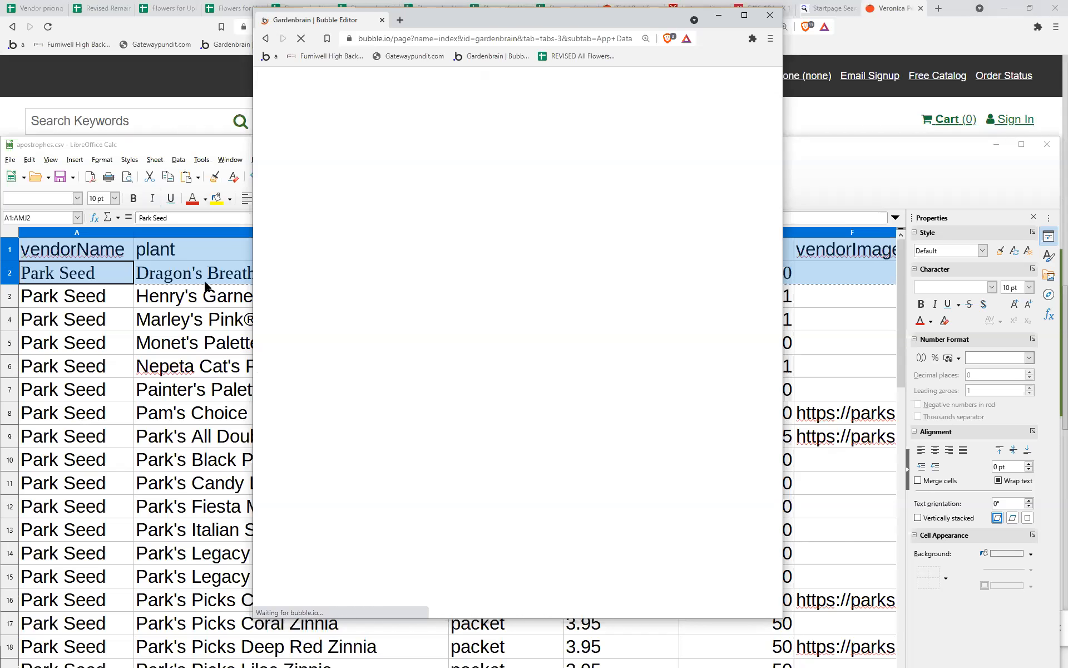
left_click(157, 148)
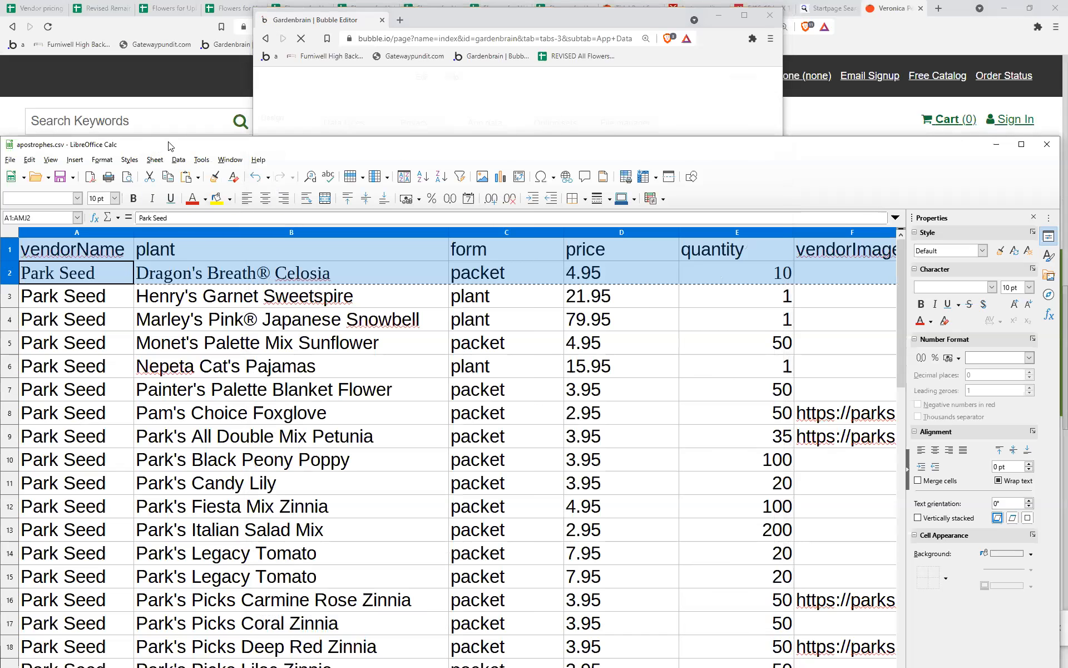
left_click_drag(202, 145, 318, 47)
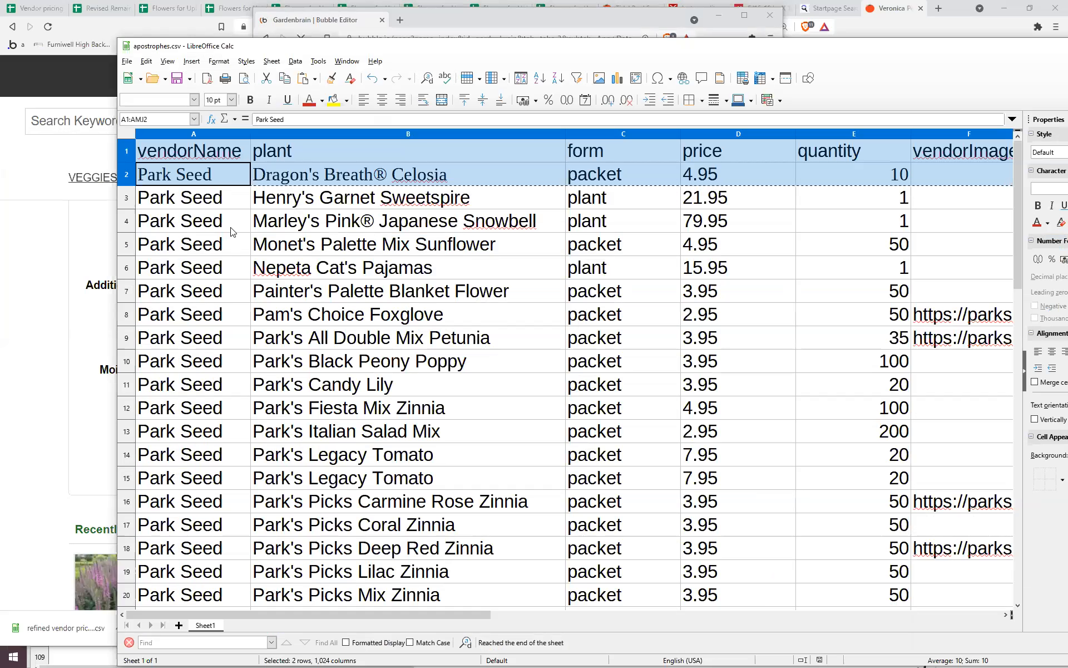
Paste the copied header and Dragon's Breath® Celosia rows into another new spreadsheet and select the plant name text in B2.
key("ctrl+n")
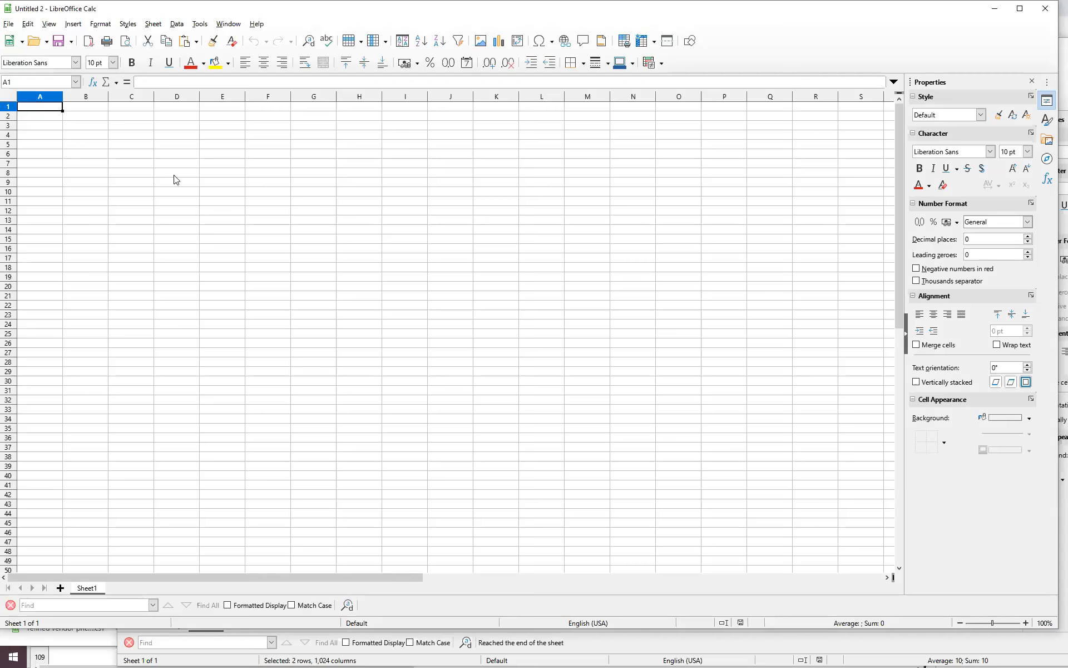
key("ctrl+v")
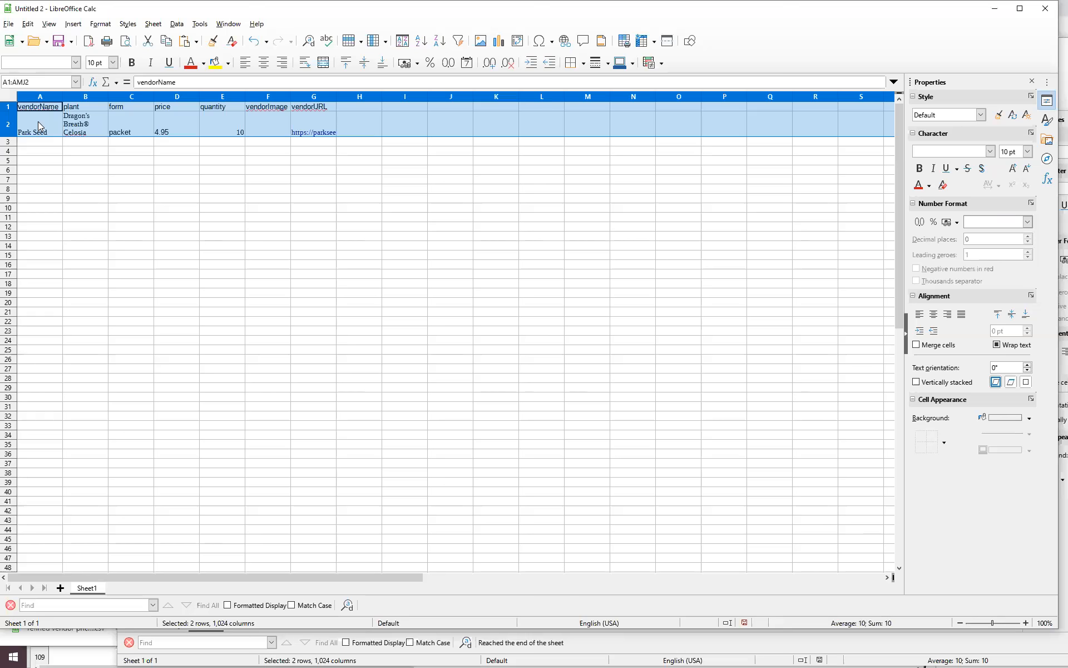
left_click(71, 120)
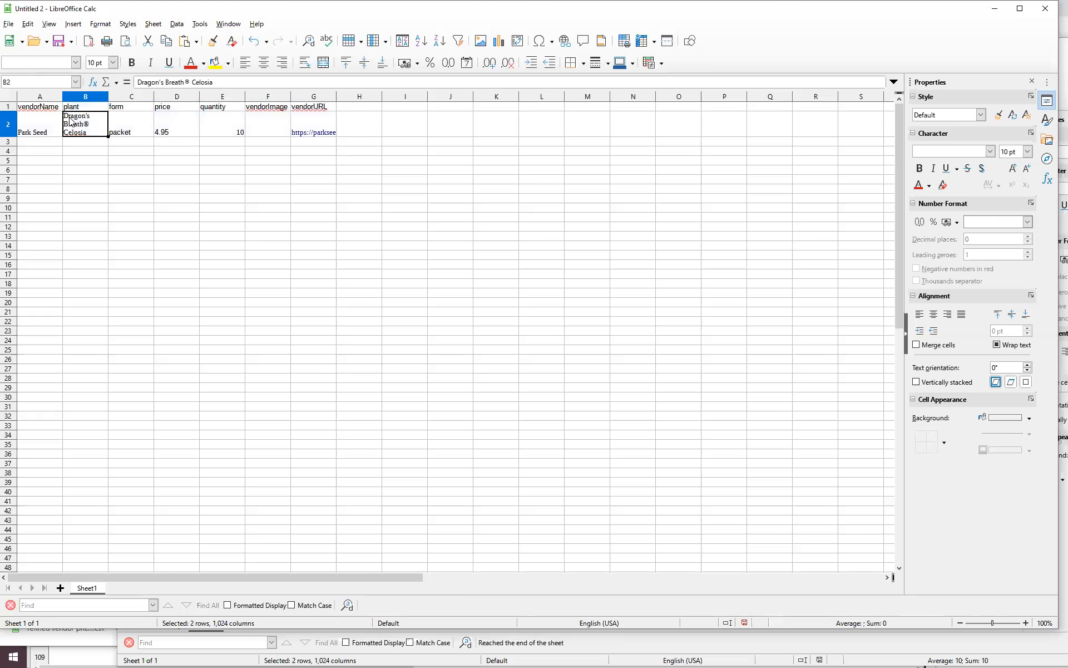
triple_click(145, 82)
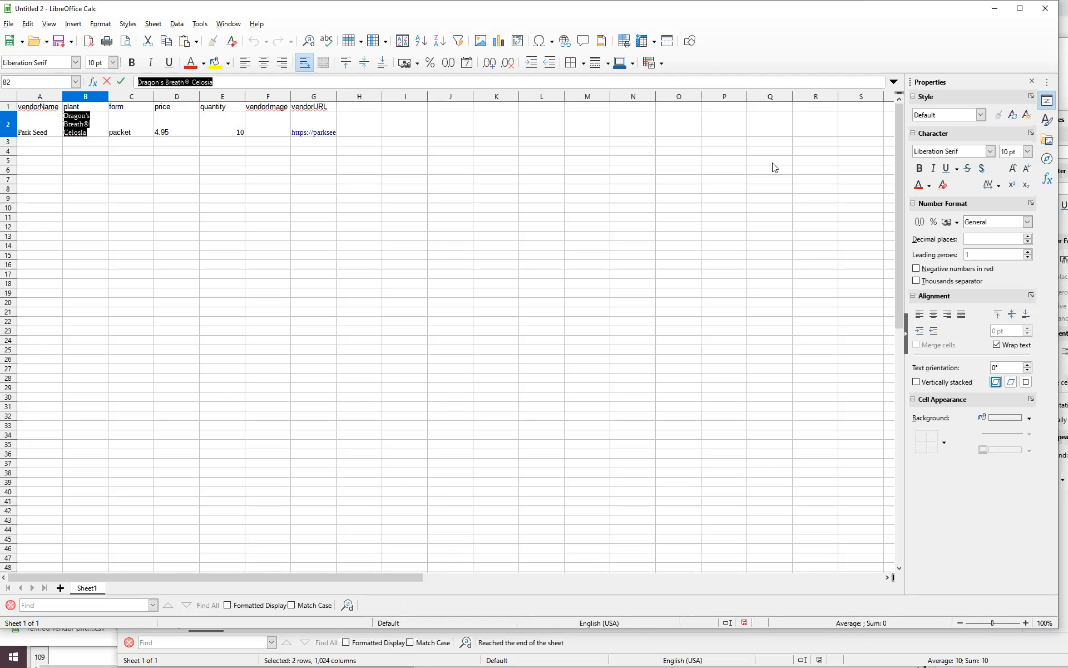
Minimize the new spreadsheet and the Park Seed browser window, and bring eleven vendor pricing 1.csv to the front.
left_click_drag(773, 6, 765, 46)
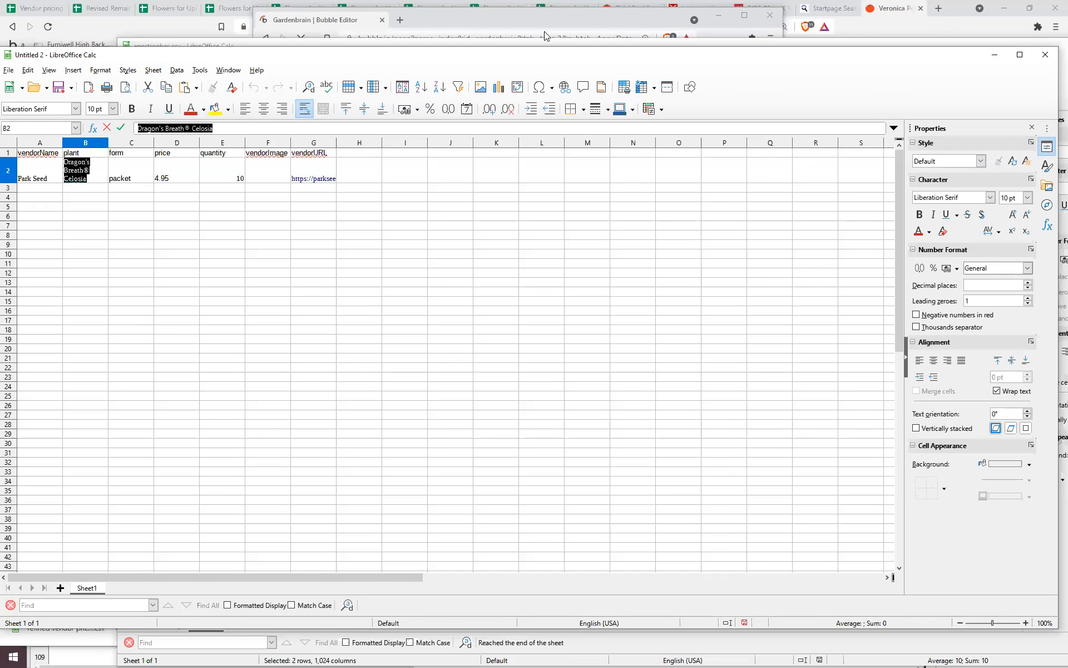
left_click(995, 55)
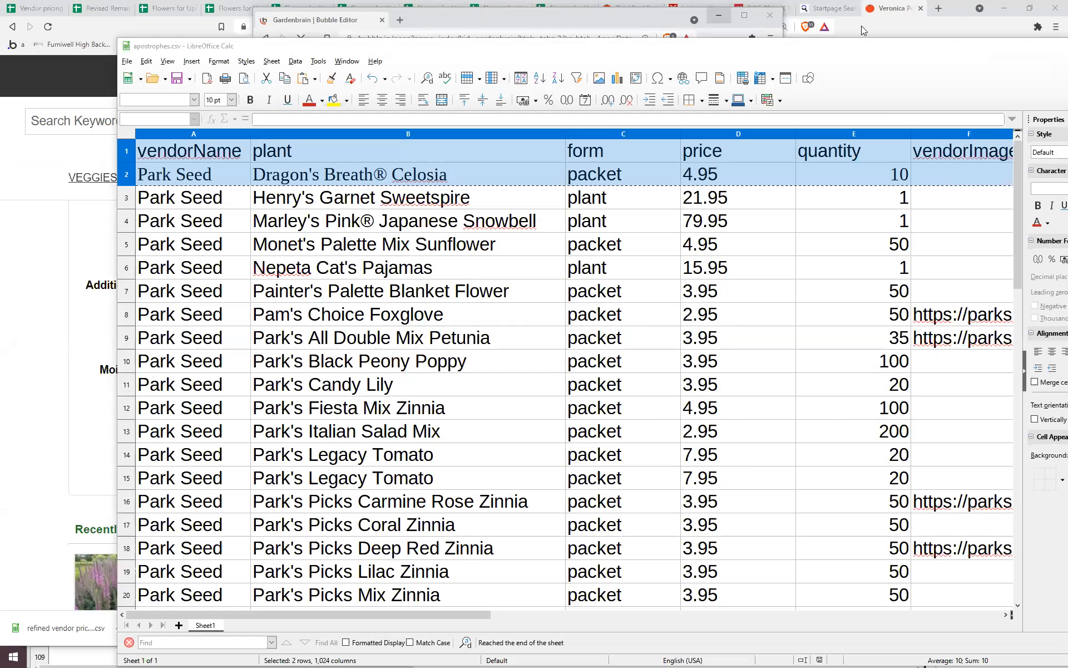
left_click(1001, 10)
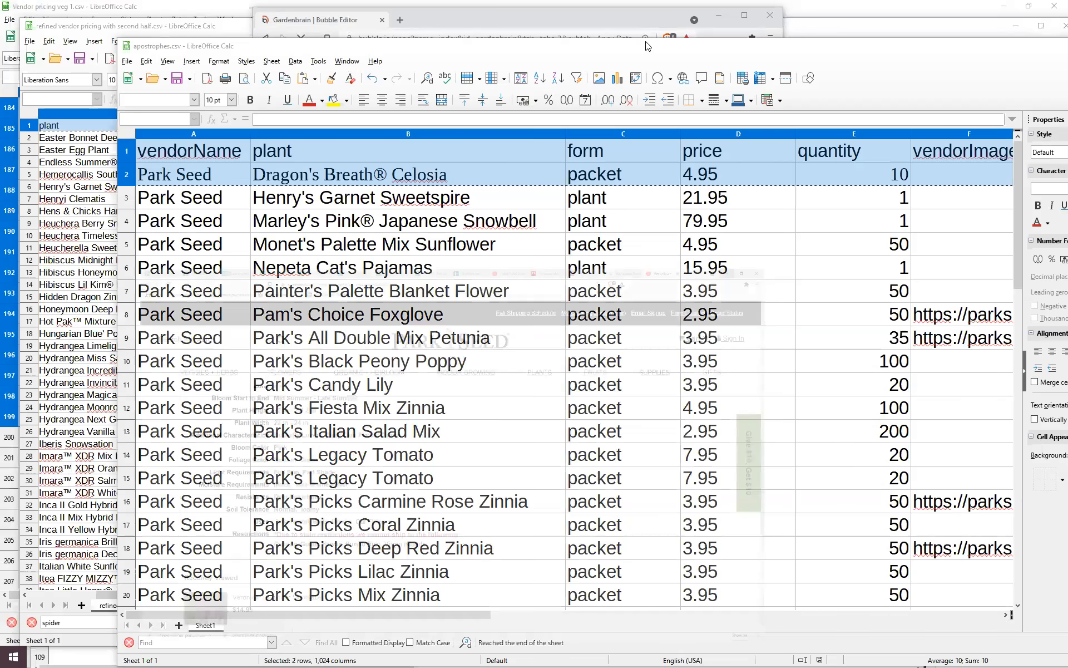
left_click(696, 26)
double_click(696, 26)
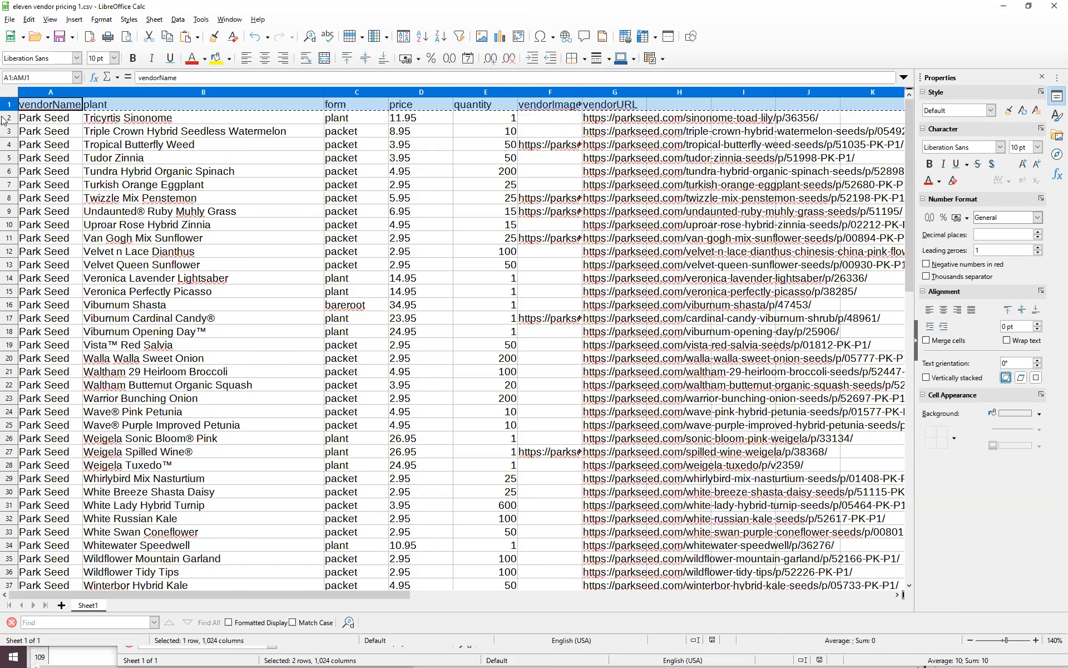
Copy the Tricyrtis Sinonome row from eleven vendor pricing 1.csv and switch back to the Bubble editor's app data.
left_click(5, 118)
key("ctrl+c")
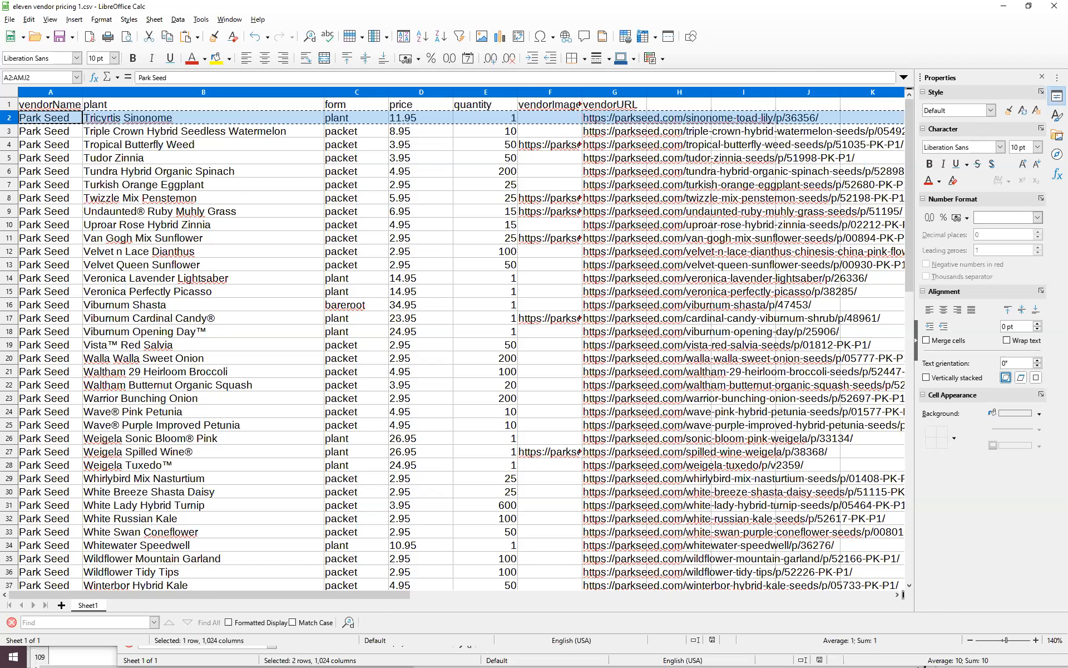
key("alt+Tab")
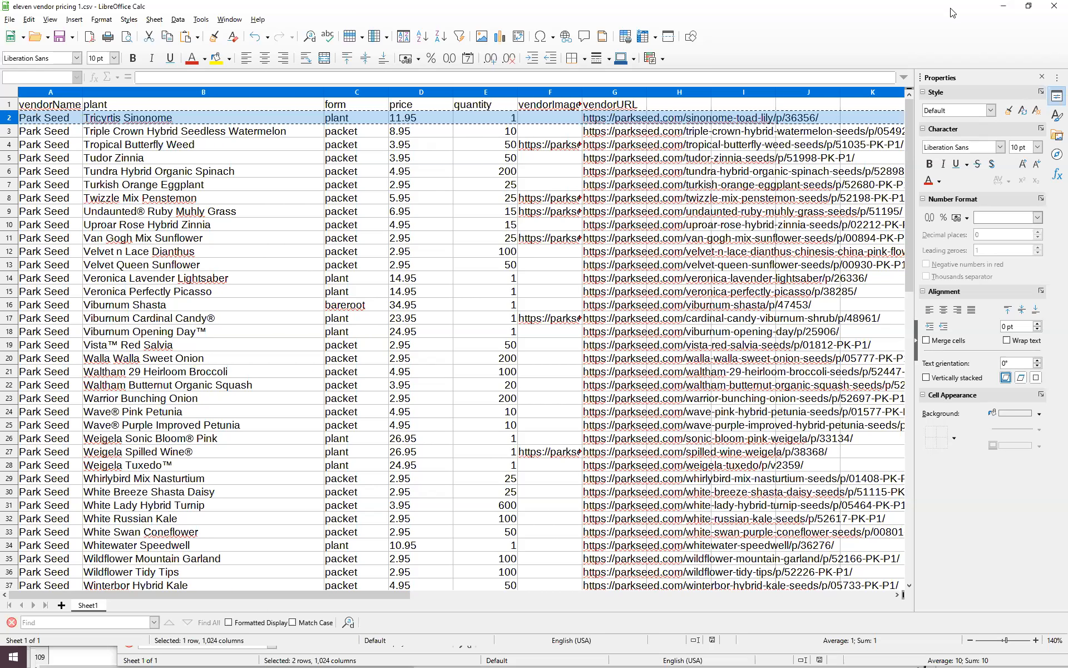
left_click(1004, 7)
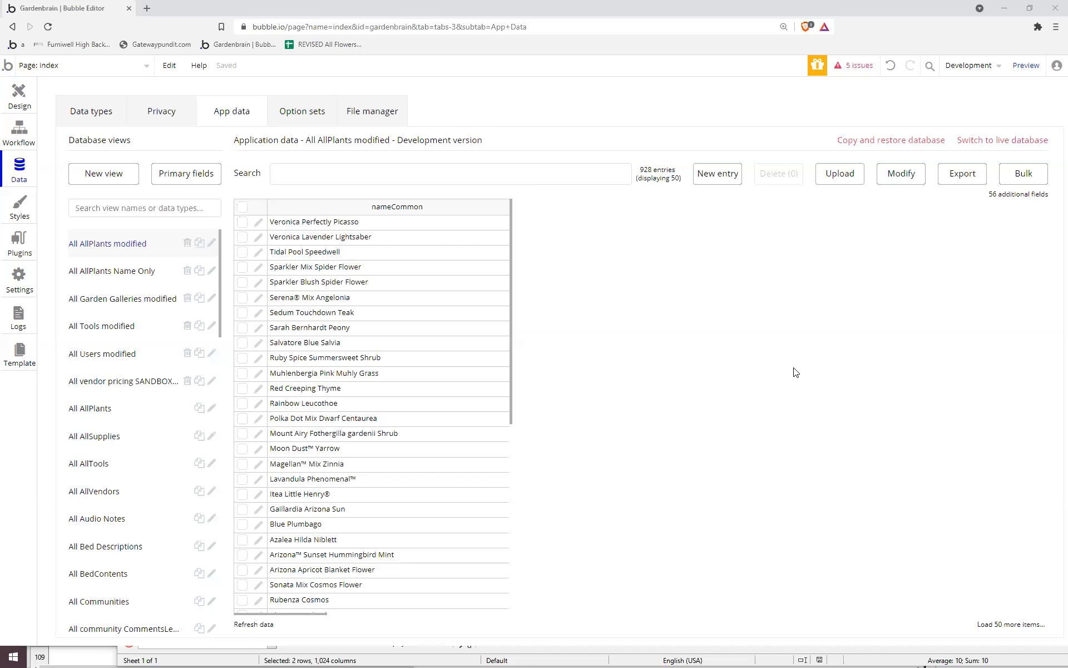
Set up a CSV upload of TESTfileTWO.csv into vendor pricing SANDBOX with a semicolon as the data delimiter.
scroll(161, 544, "down", 12)
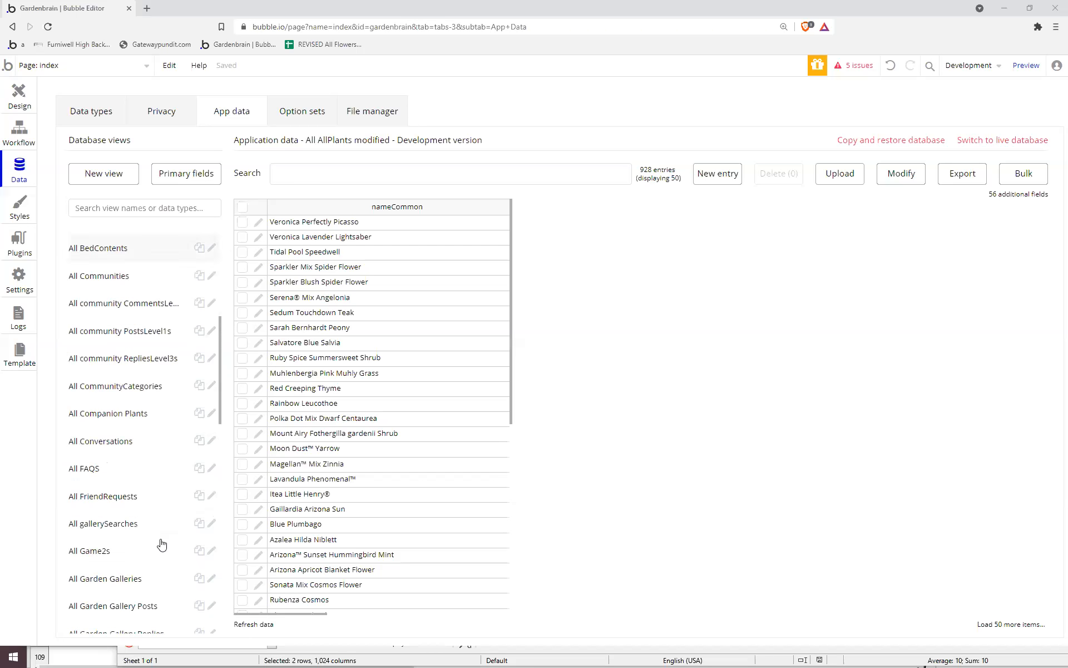
scroll(161, 544, "down", 5)
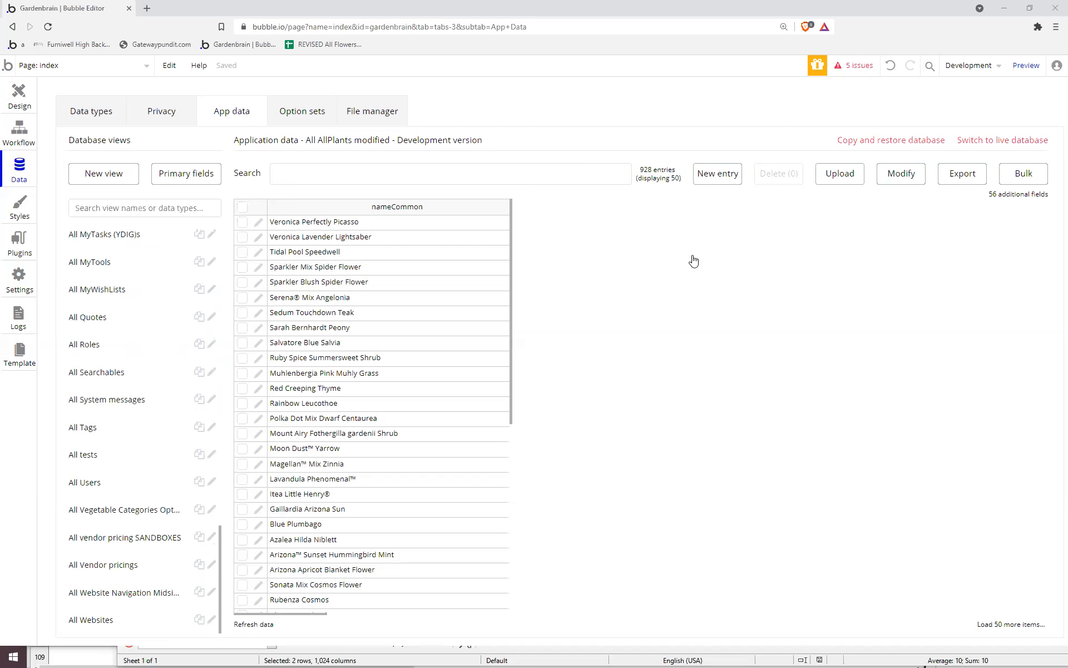
left_click(846, 175)
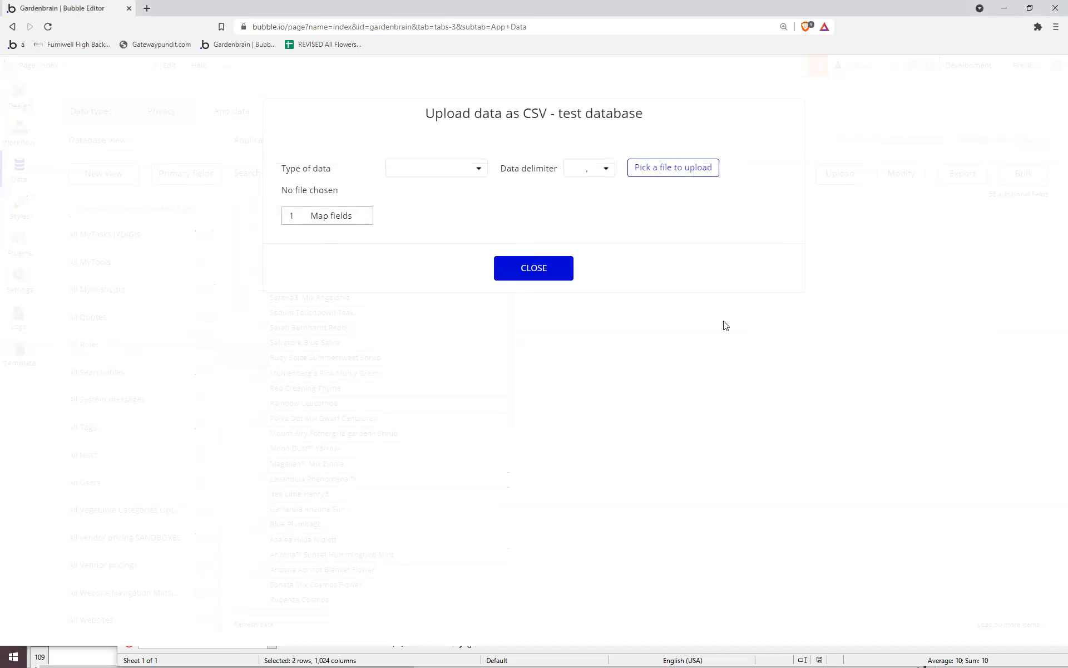
left_click(420, 177)
type("ve")
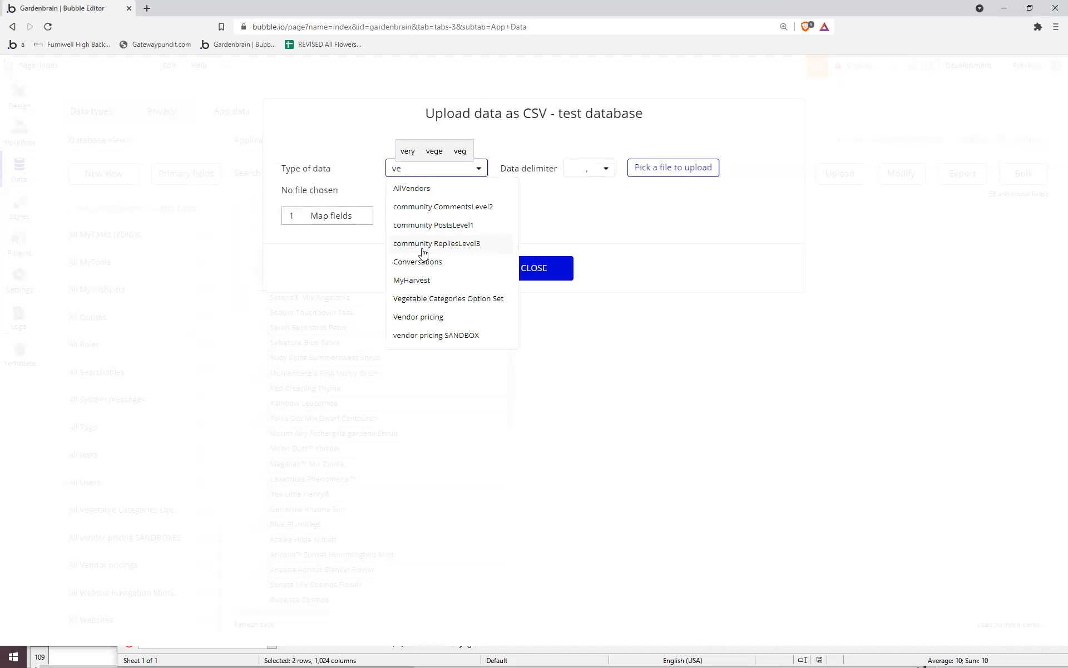
left_click(422, 336)
left_click(673, 173)
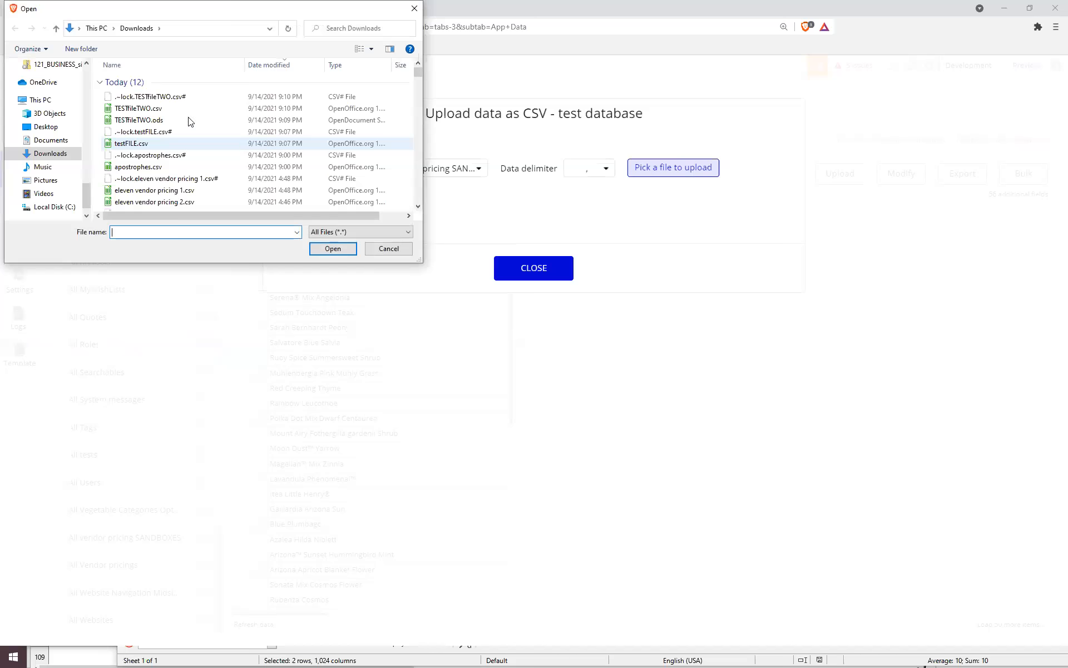
left_click(188, 109)
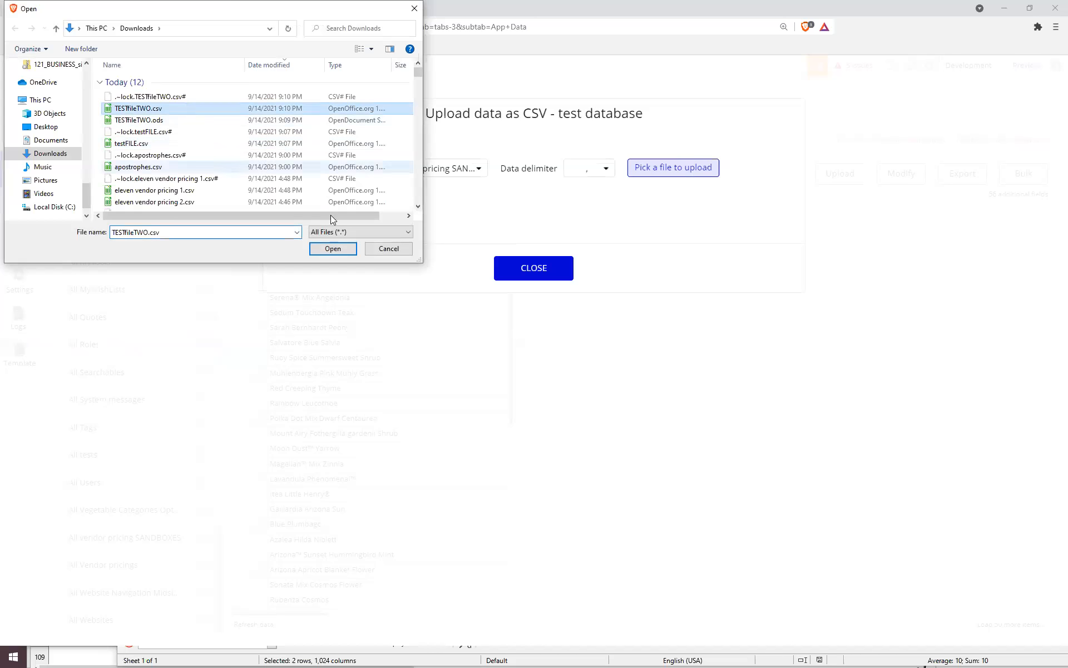
left_click(326, 248)
left_click(605, 168)
left_click(599, 209)
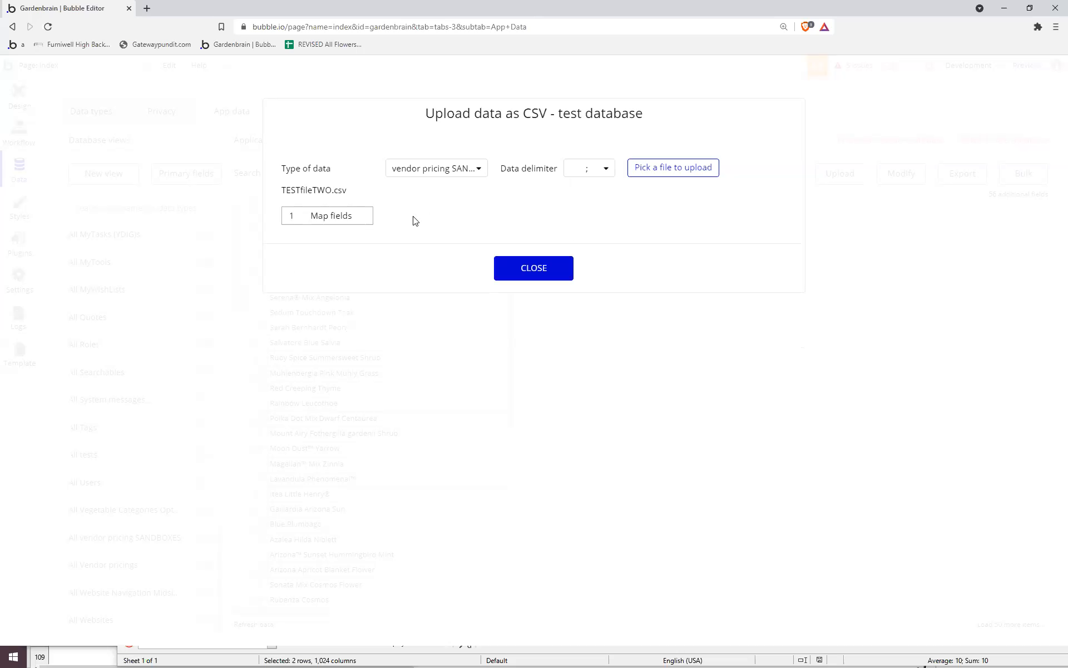
Map the CSV columns, matching vendorName by vendorName and plant by nameCommon, and try to validate the data.
left_click(346, 218)
left_click(616, 235)
type("ve")
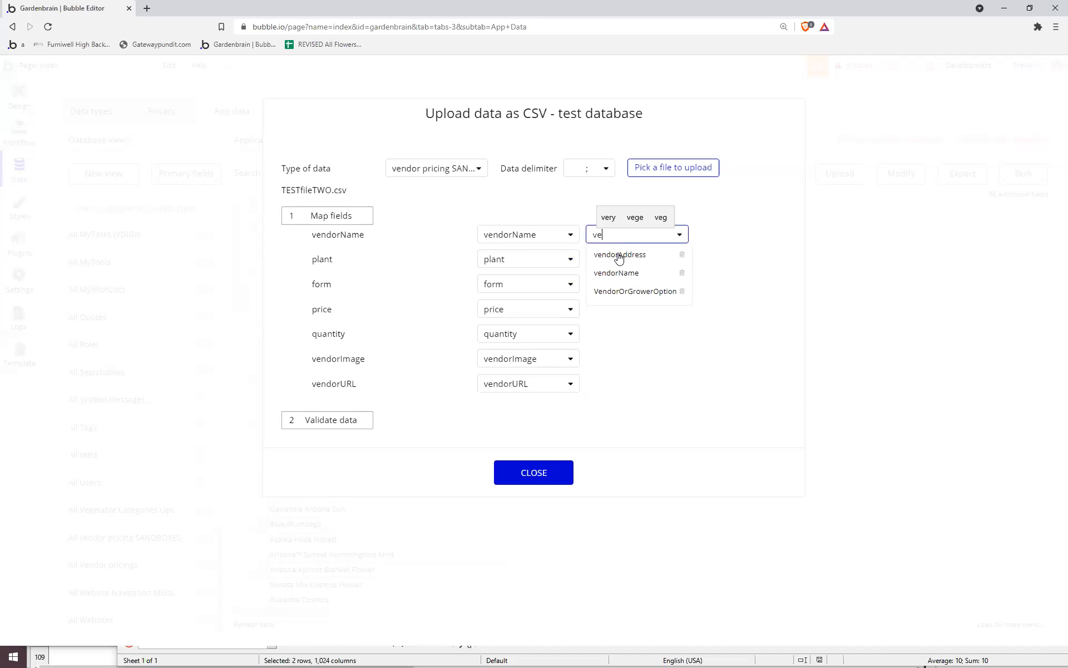
left_click(615, 272)
left_click(617, 261)
type("namec")
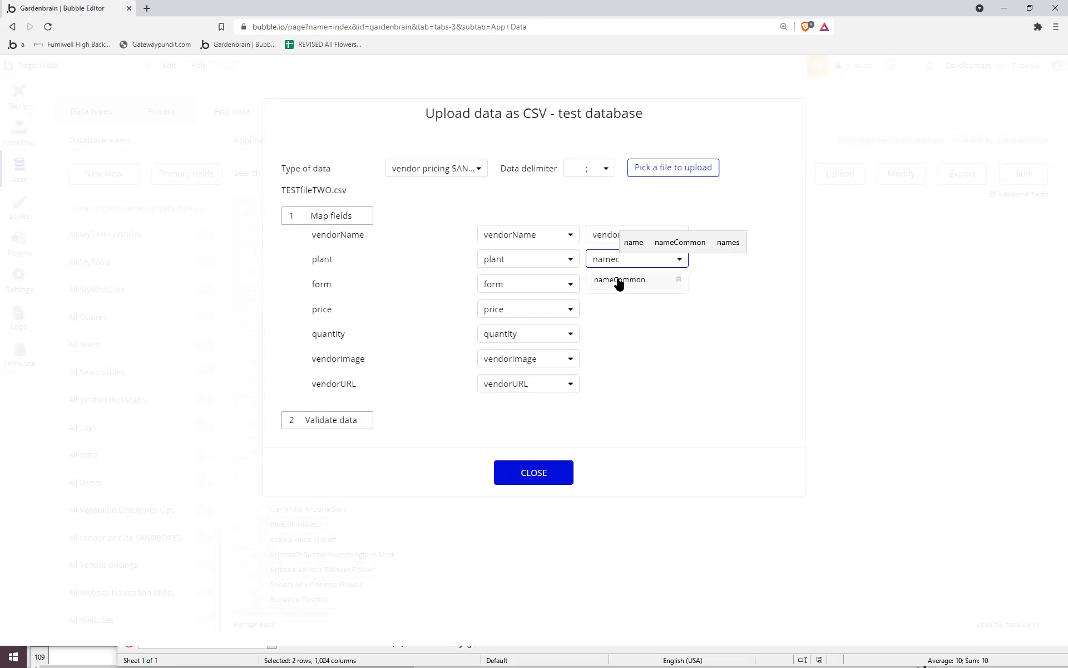
left_click(618, 279)
left_click(351, 425)
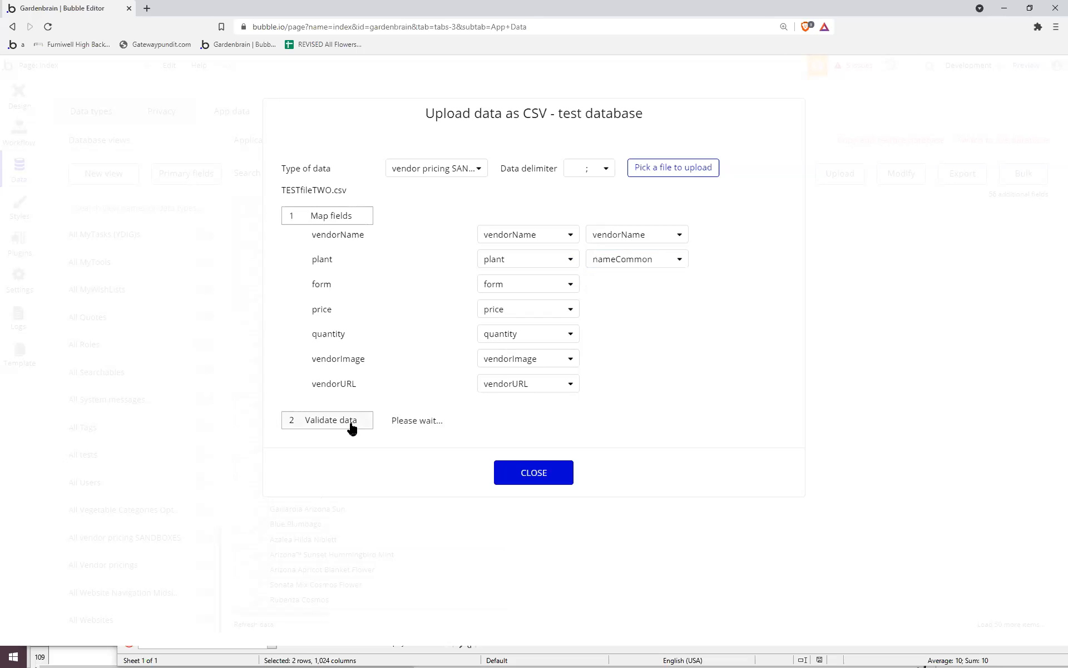
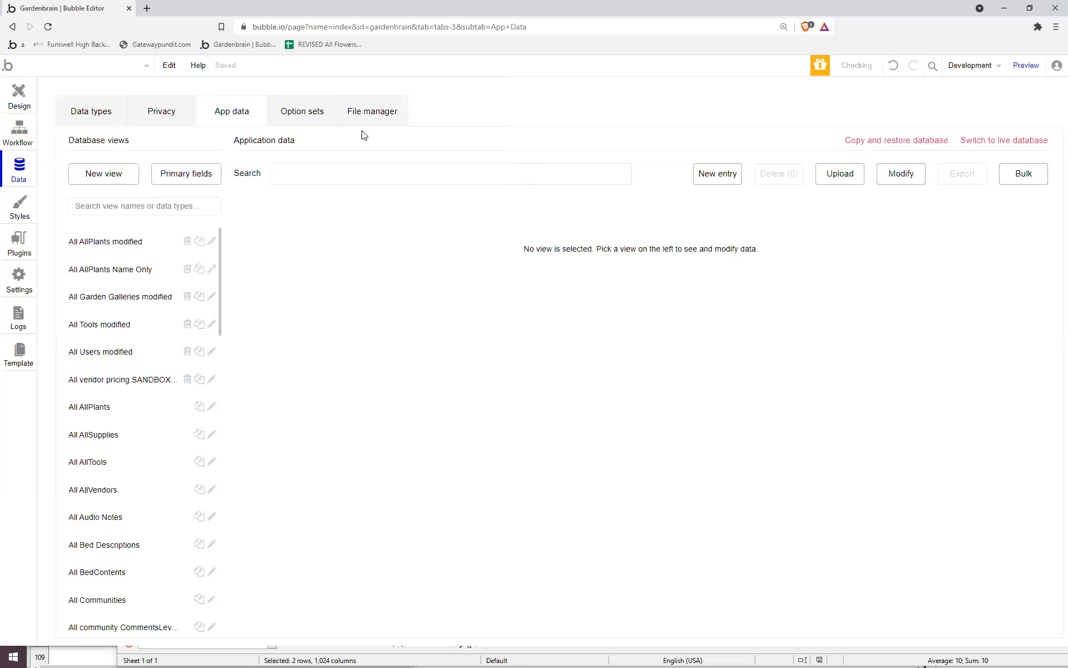
Start a new CSV upload for vendor pricing SANDBOX using TESTfileTWO.csv and a semicolon delimiter.
left_click(827, 175)
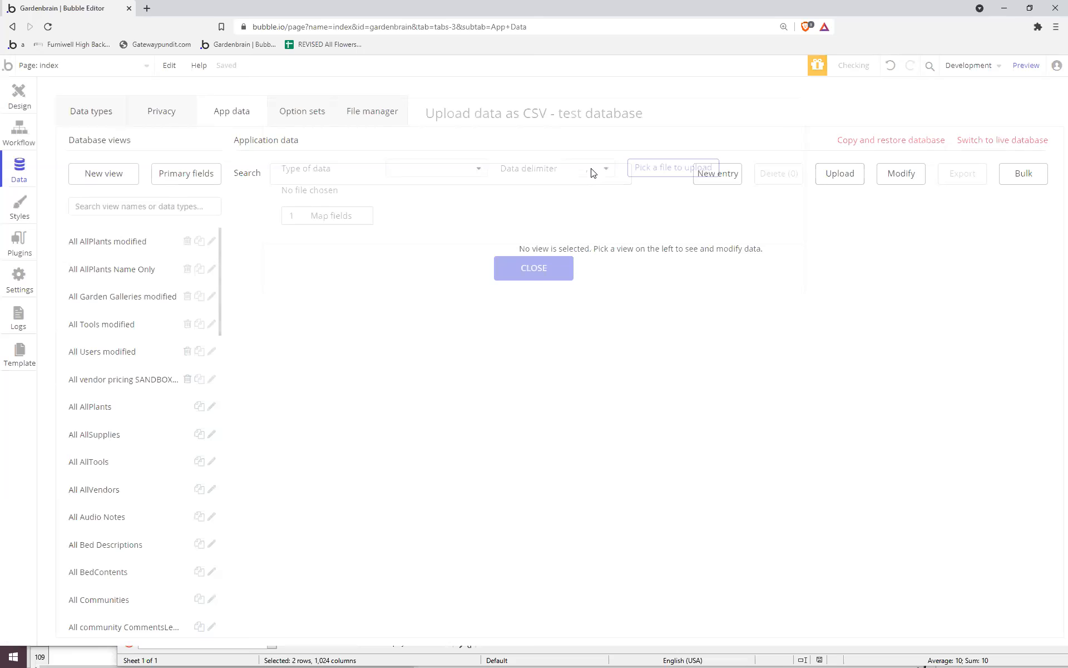
left_click(453, 168)
type("ve")
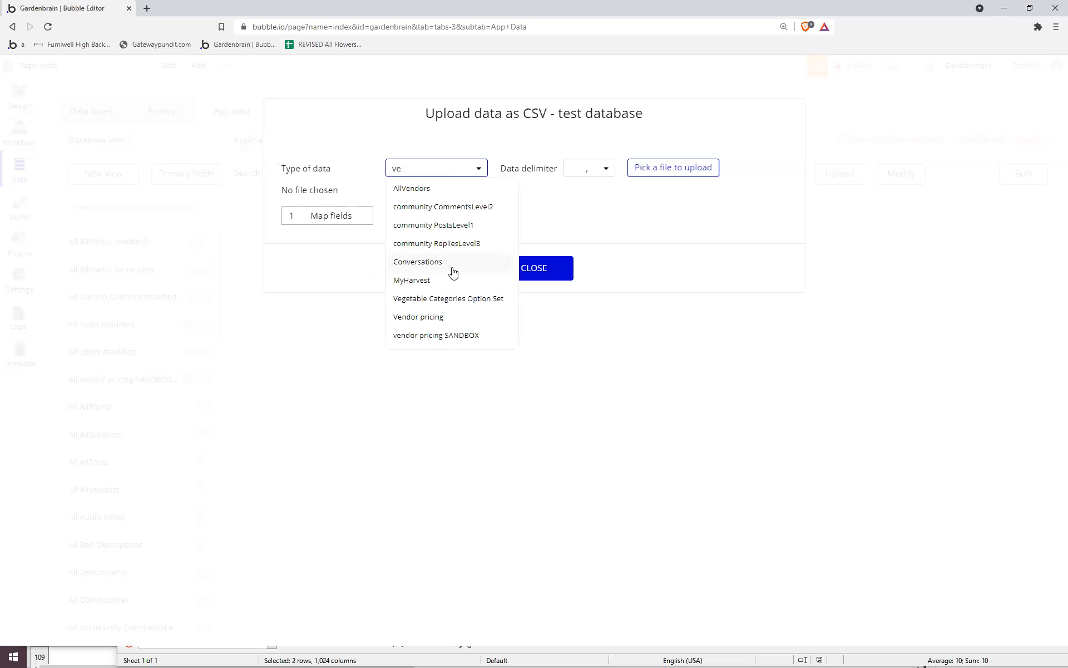
left_click(462, 336)
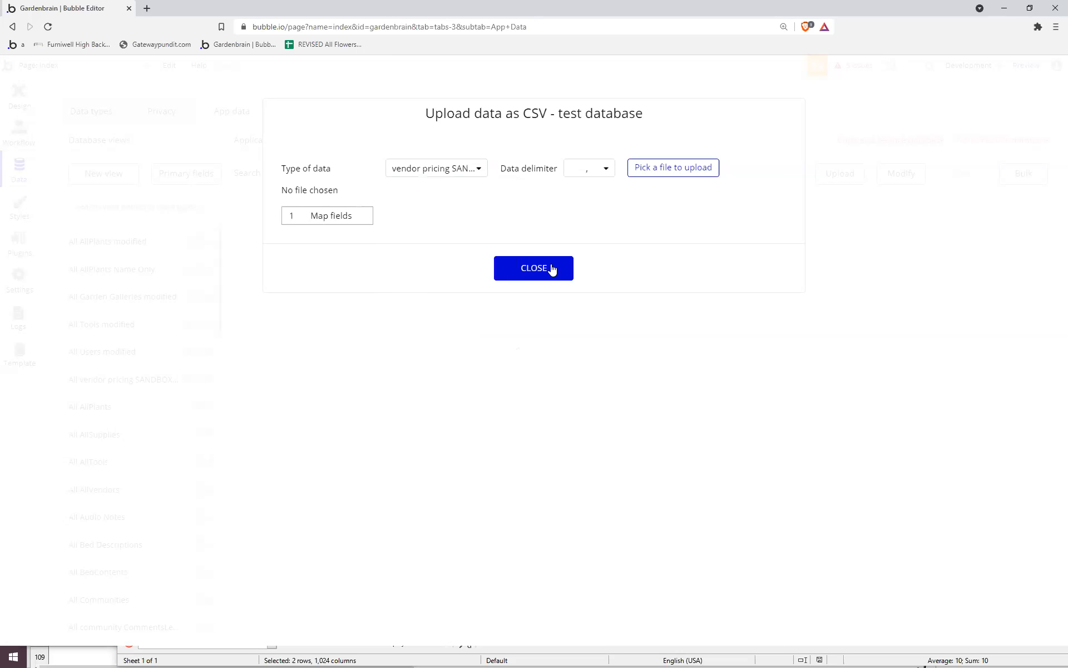
left_click(634, 169)
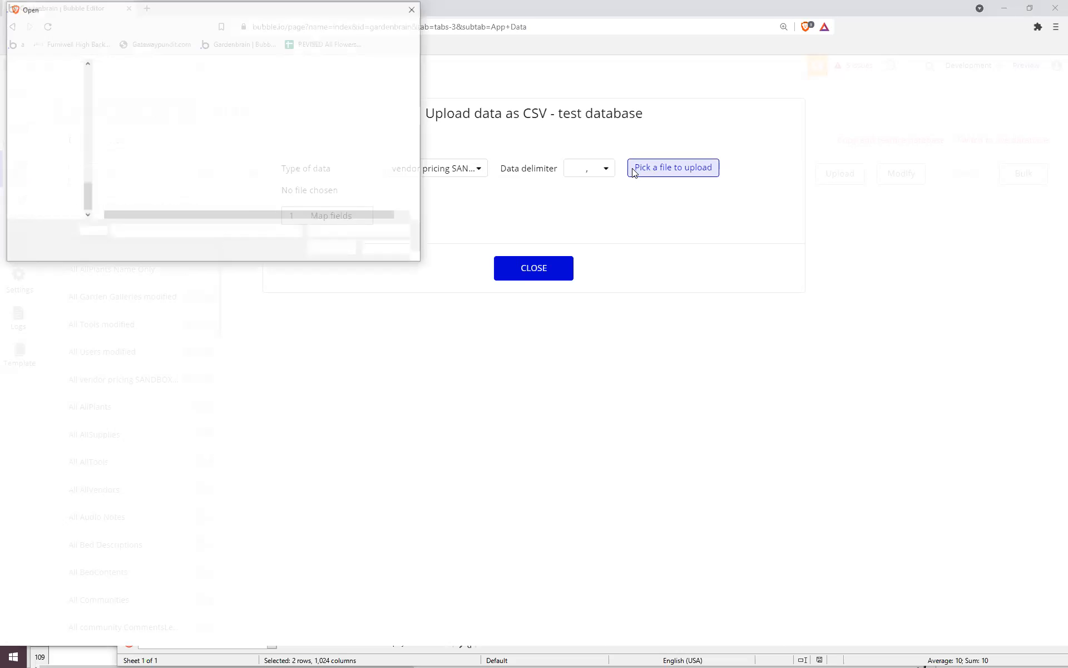
left_click(170, 109)
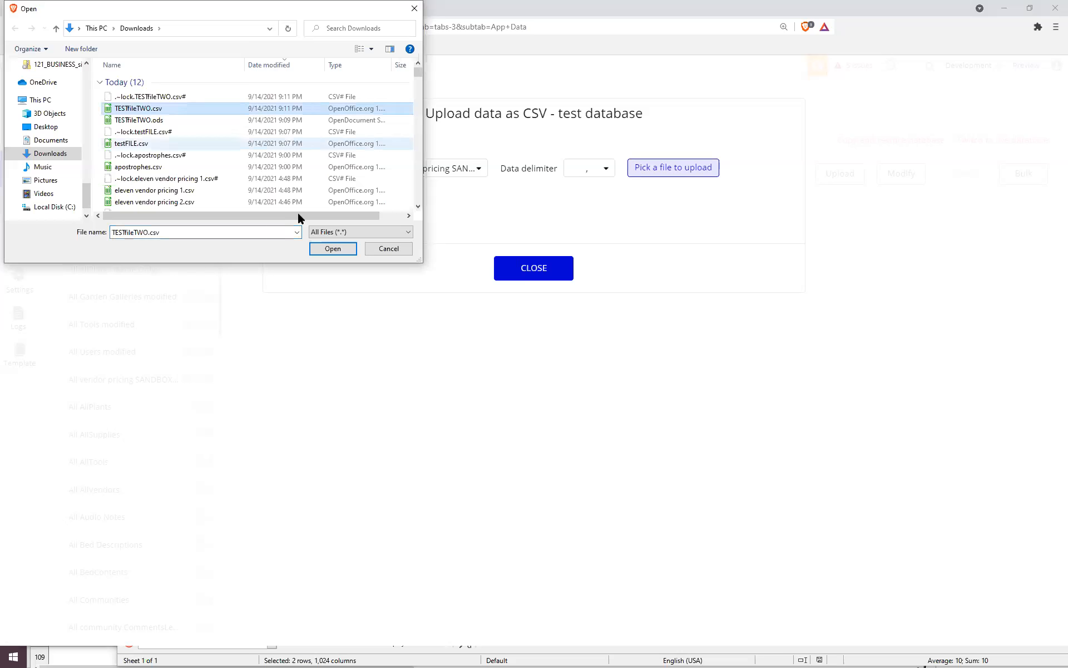
left_click(328, 247)
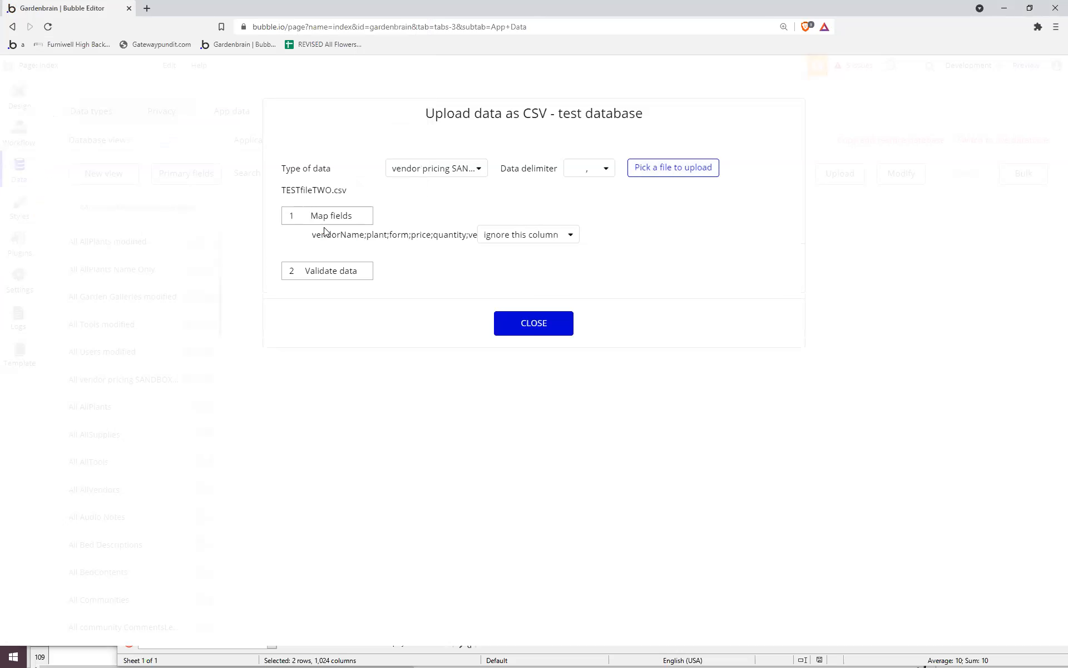
left_click(579, 168)
left_click(578, 216)
Map the TESTfileTWO.csv fields, matching vendorName by vendorName and plant by nameCommon.
left_click(358, 221)
left_click(651, 235)
type("ve")
left_click(643, 275)
left_click(644, 257)
type("namec")
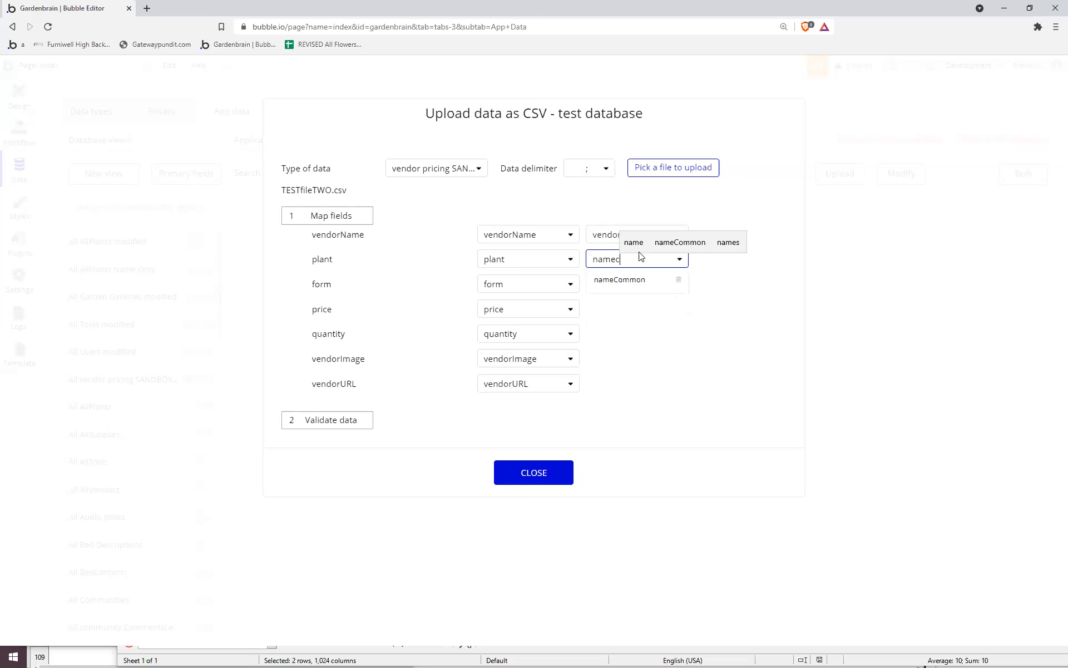
left_click(641, 289)
Validate the mapped data and upload it to the test database, closing the upload dialog.
left_click(329, 420)
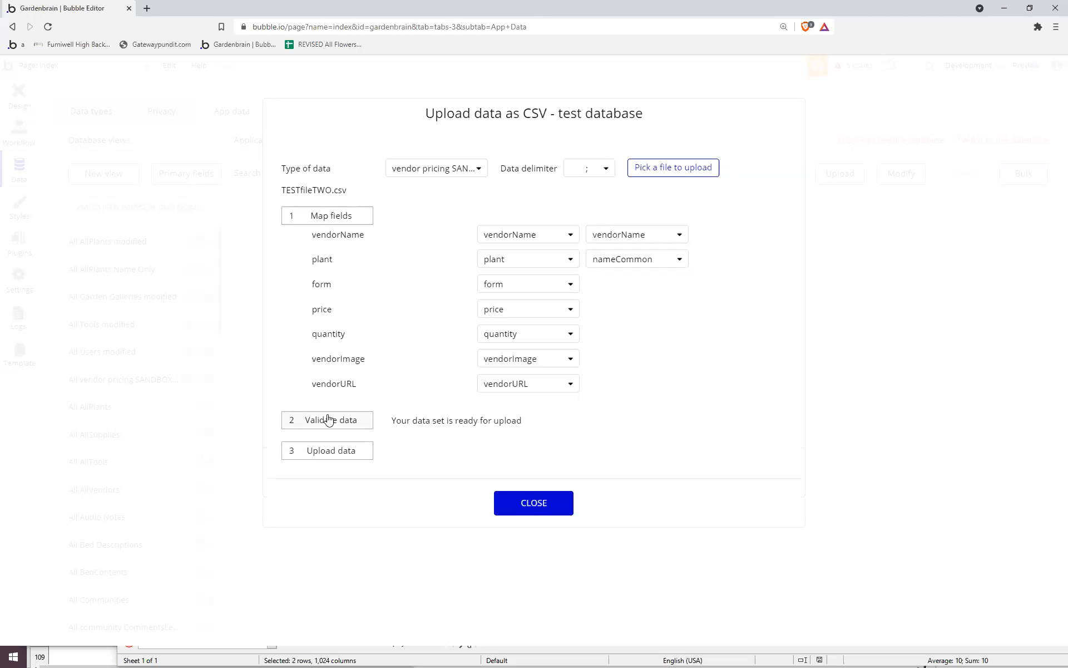
left_click(308, 452)
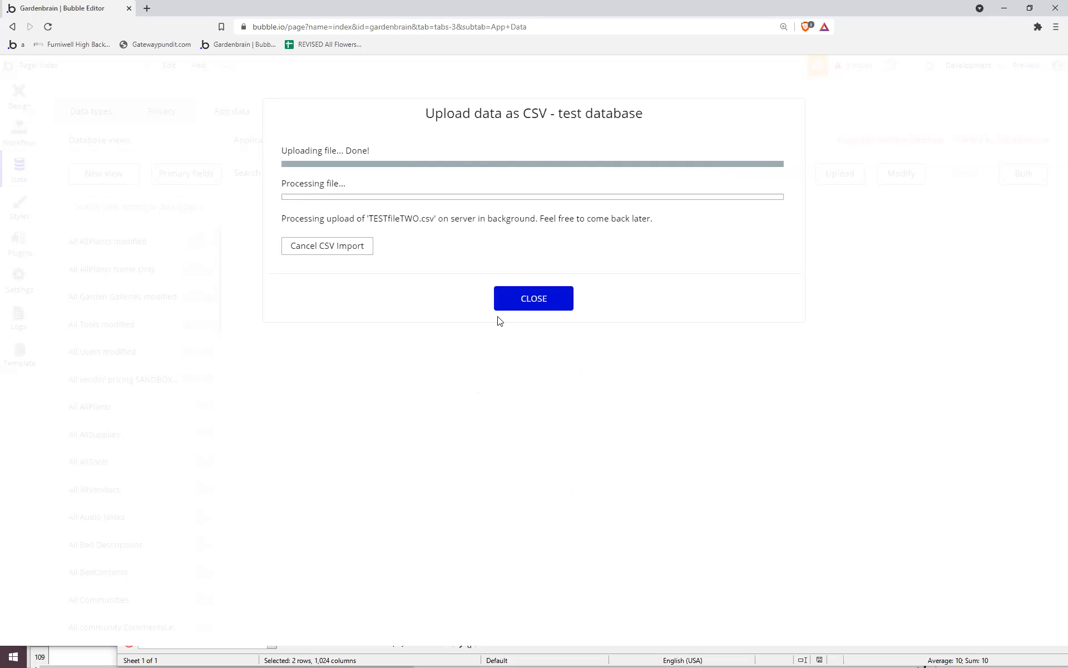
left_click(531, 300)
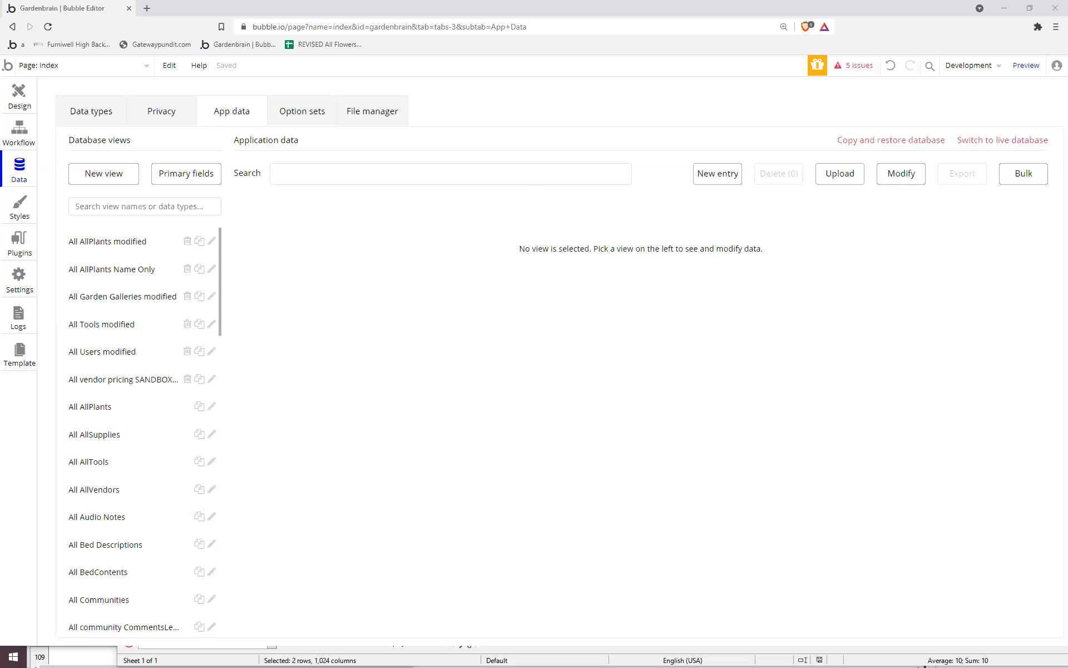
Switch to testFILE.csv in LibreOffice Calc and widen the plant column so the plant name fits on one line.
key("alt+Tab")
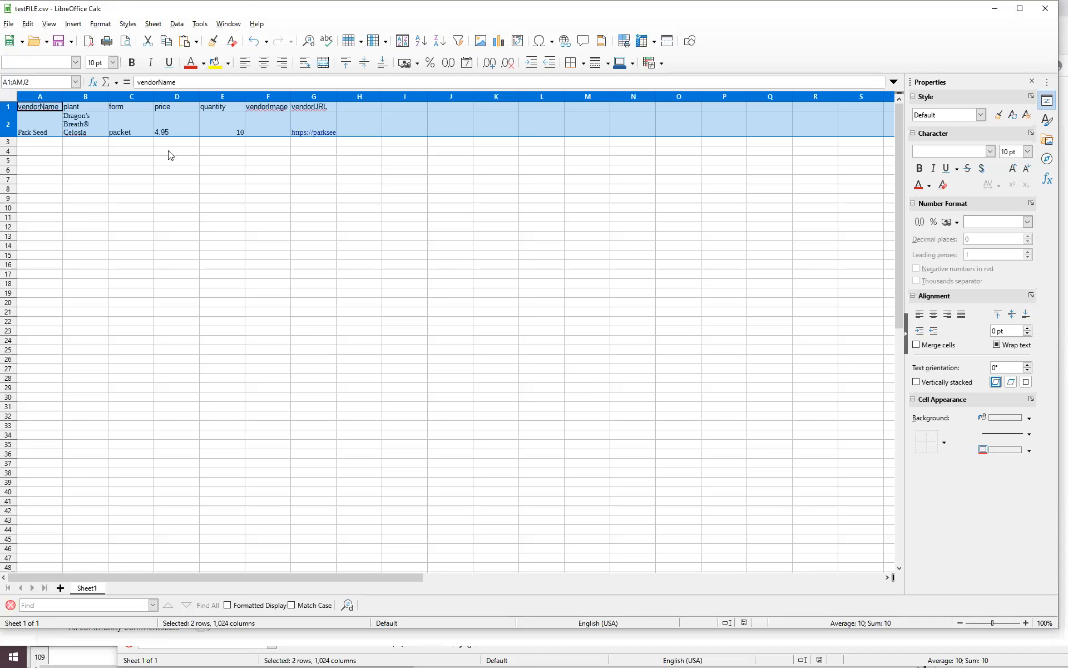
left_click(169, 151)
left_click_drag(109, 97, 182, 107)
scroll(224, 221, "up", 4, "ctrl")
scroll(224, 221, "up", 4, "ctrl")
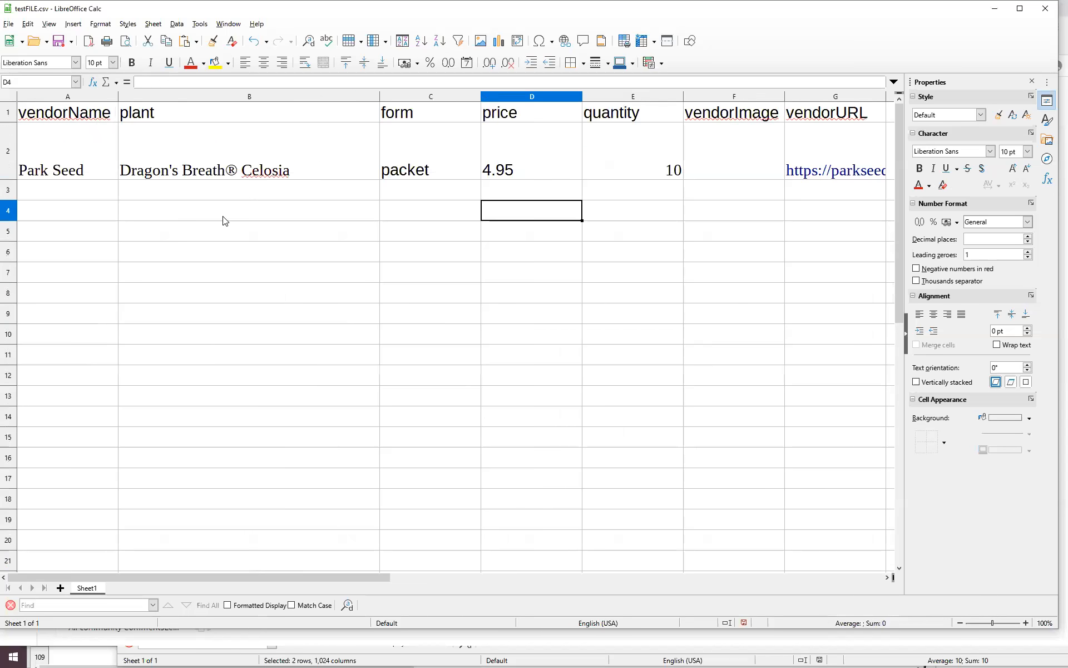
Enclose the plant name in B2 in square brackets so it reads [Dragon's Breath® Celosia].
left_click(202, 177)
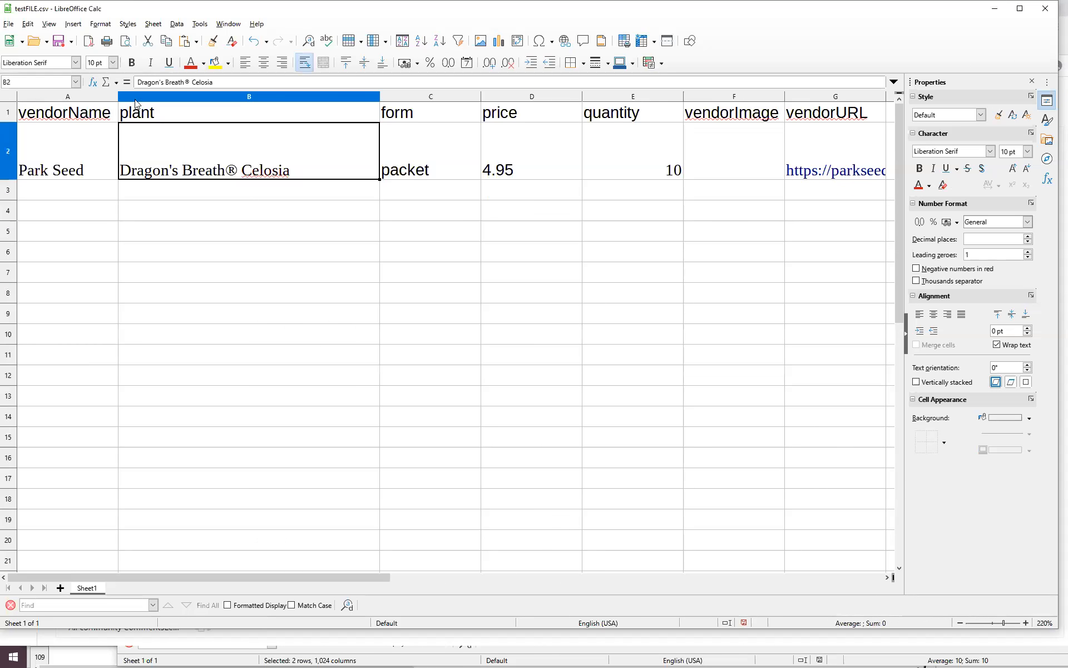
left_click(136, 83)
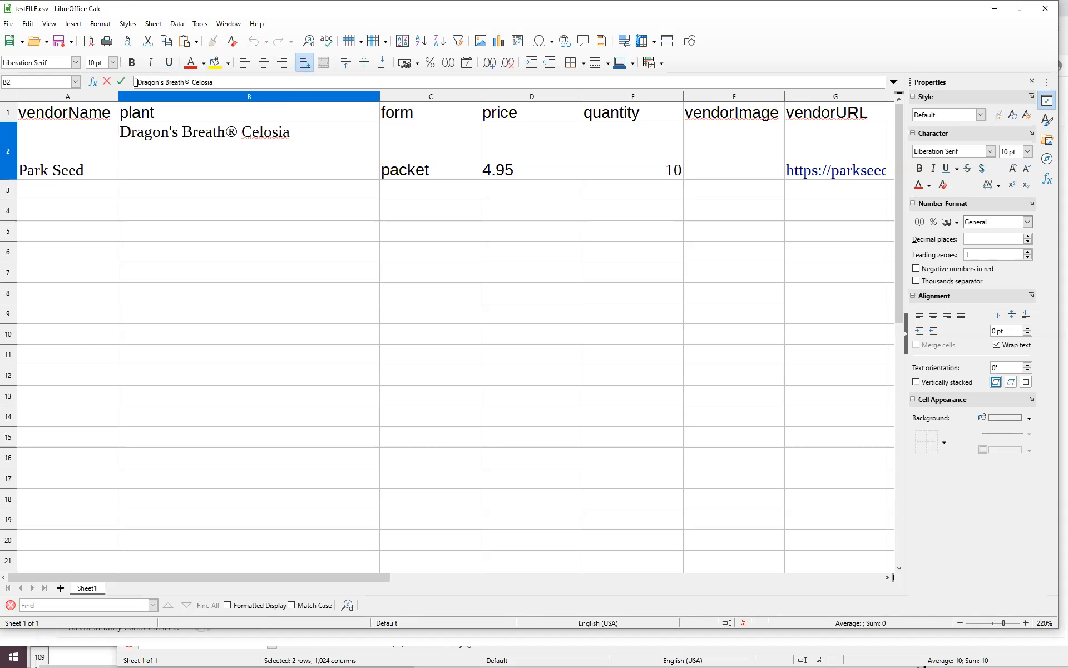
type("[")
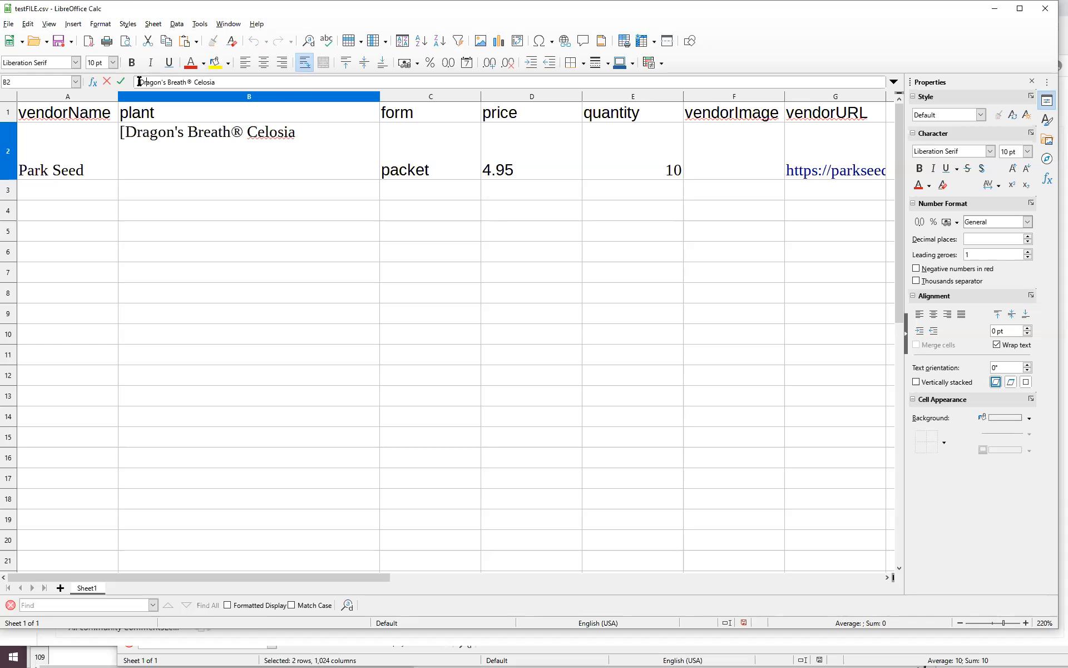
left_click(230, 83)
type("]")
left_click(187, 270)
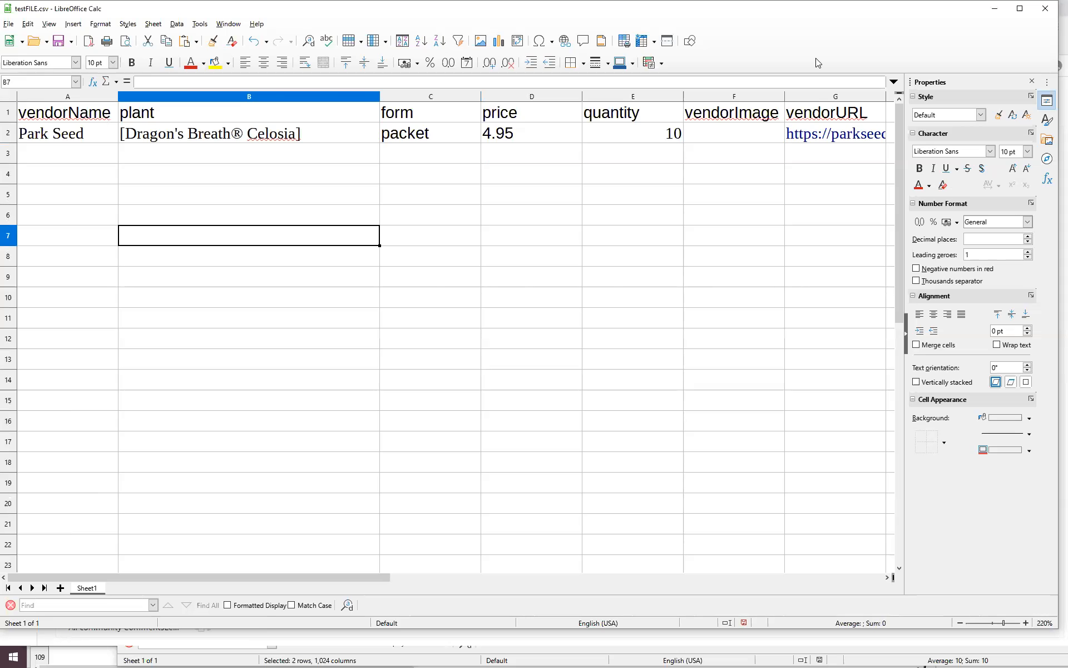
Return to the Bubble editor, dismiss the completed TESTfileTWO.csv import and reload the page.
left_click(1003, 13)
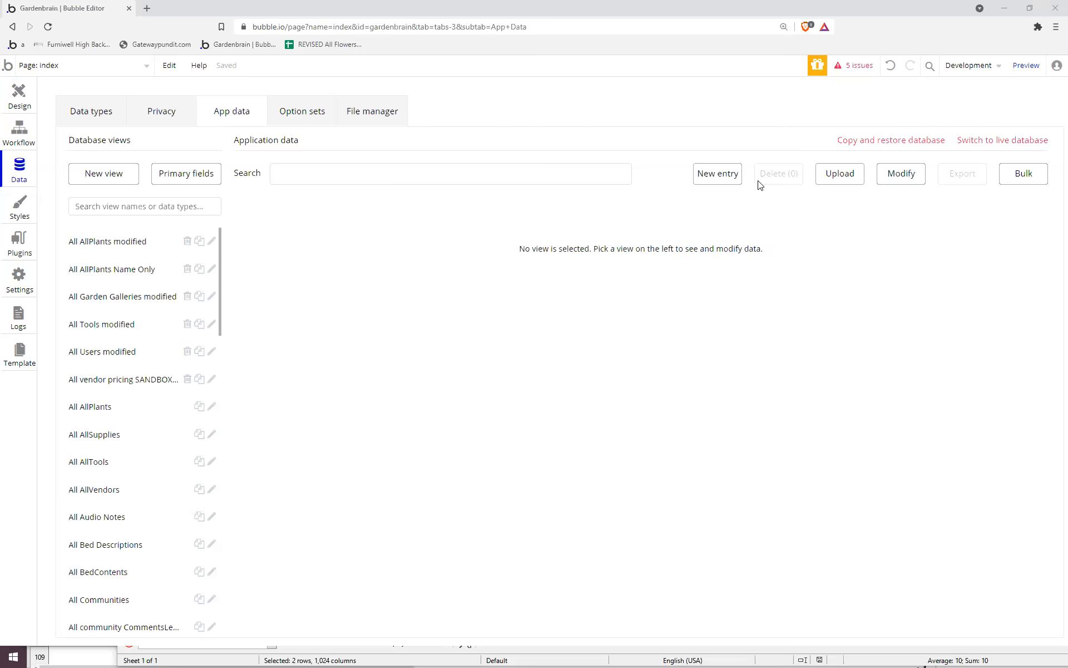
left_click(829, 177)
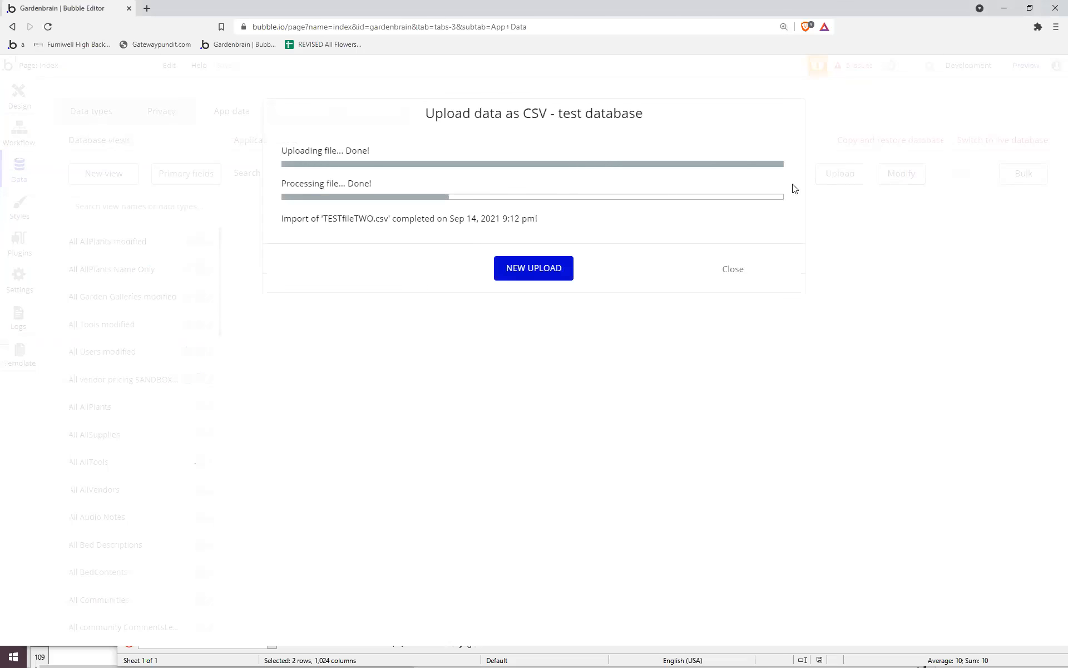
left_click(555, 271)
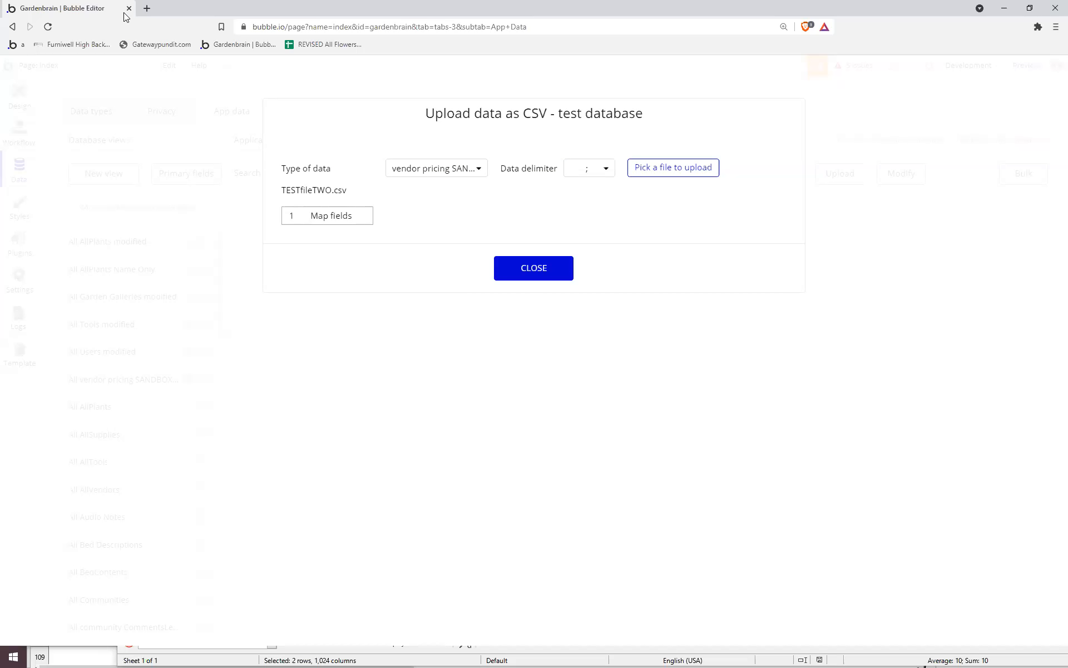
left_click(46, 27)
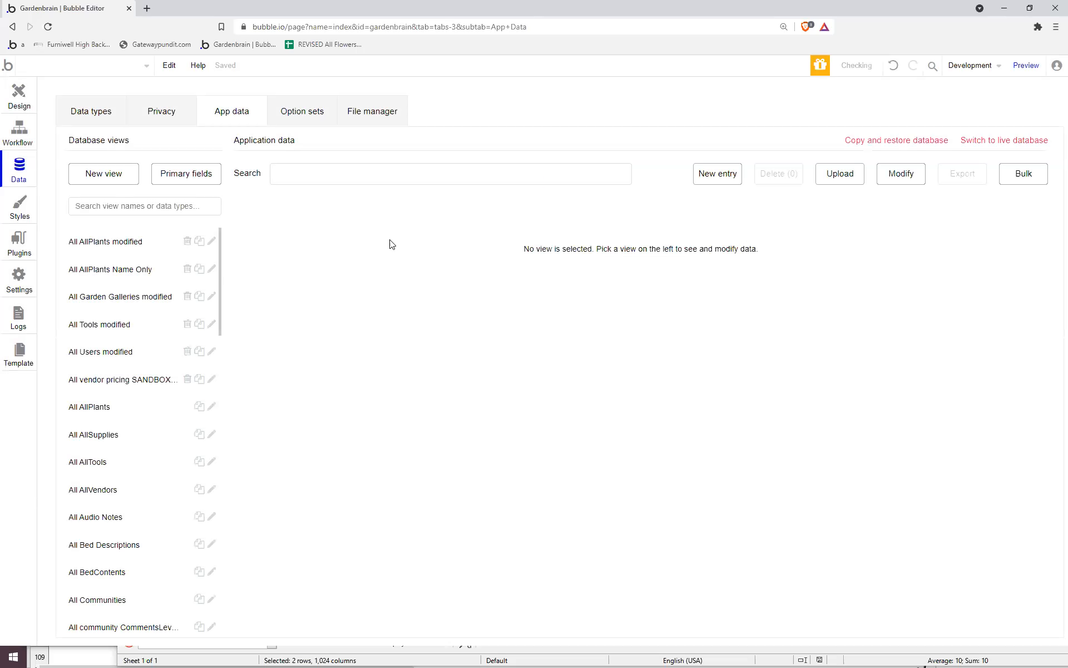
Start a CSV upload for the vendor pricing SANDBOX data type with a semicolon delimiter and load testFILE.csv from Downloads.
left_click(839, 173)
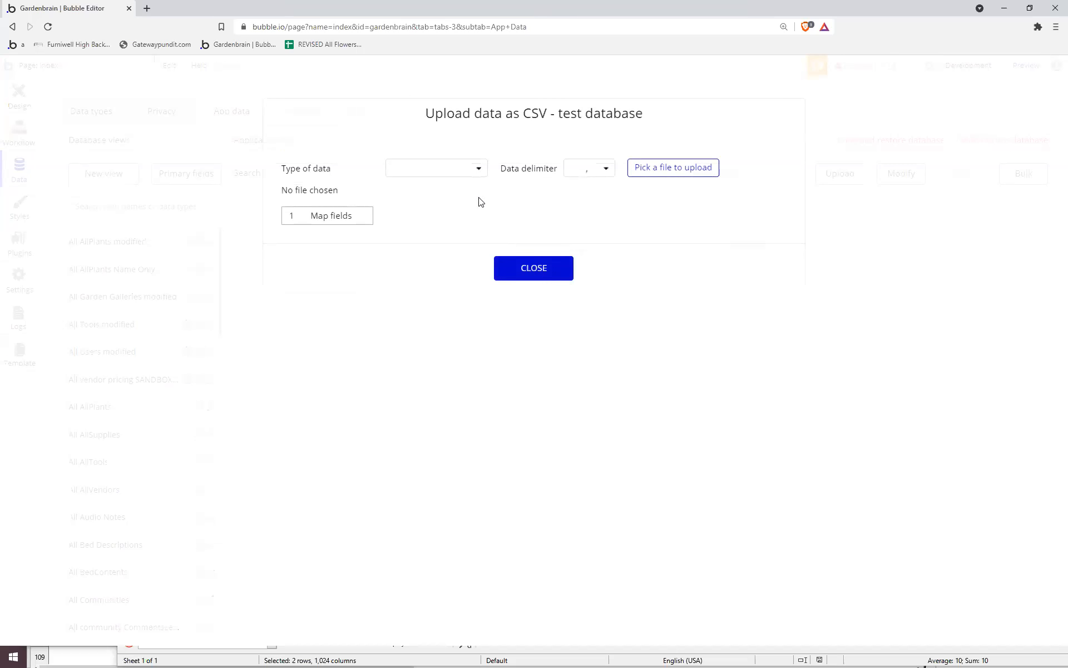
left_click(457, 172)
type("ve")
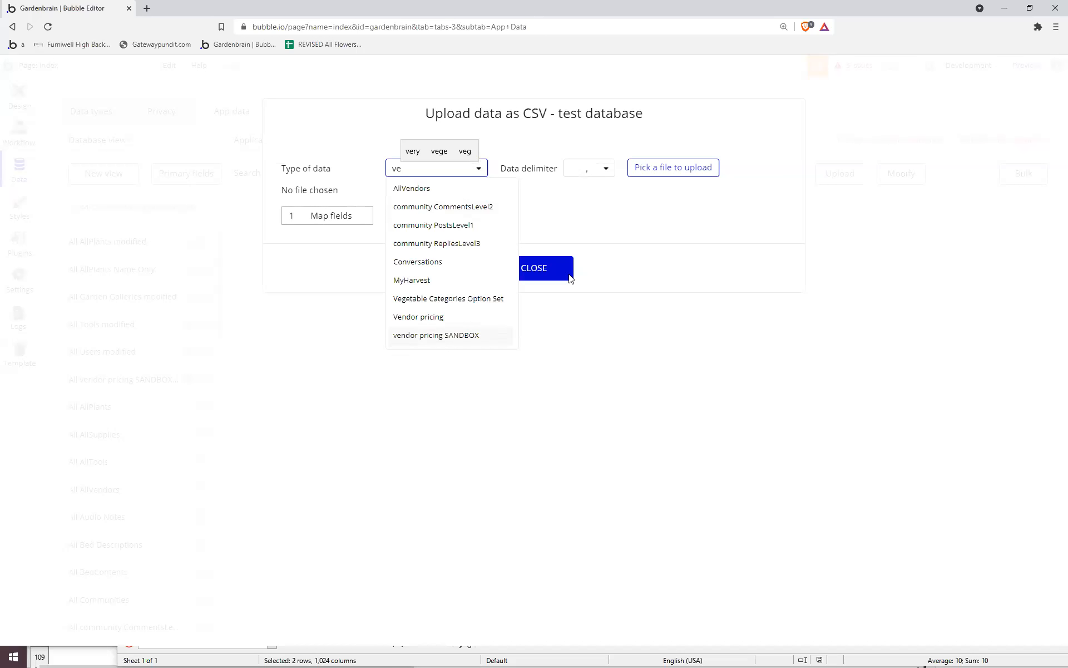
left_click(438, 337)
left_click(589, 169)
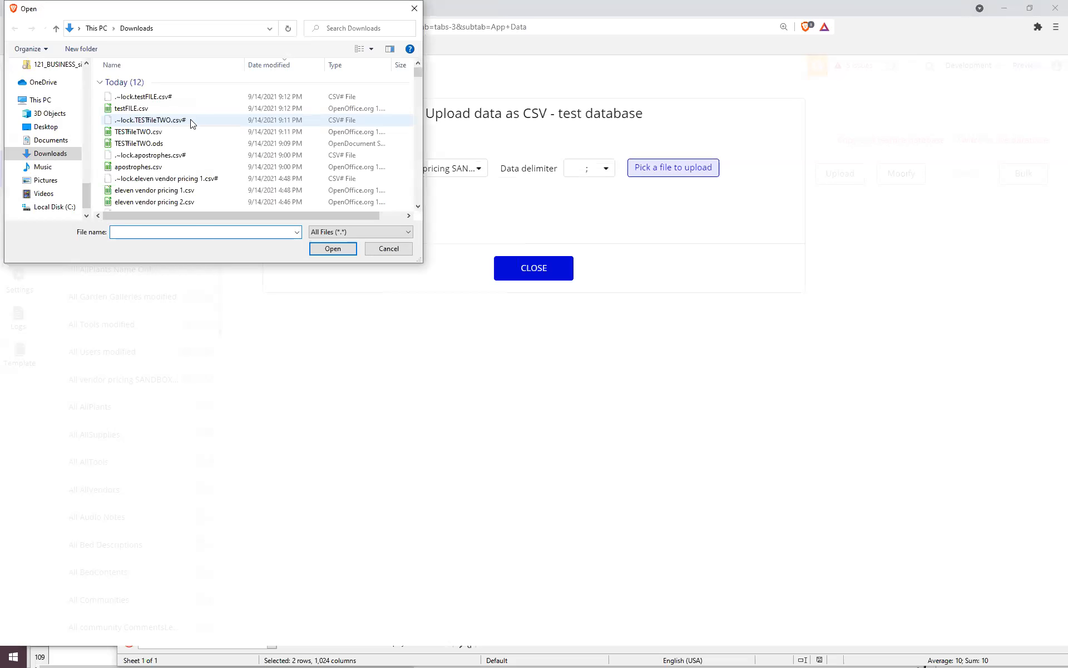
left_click(134, 108)
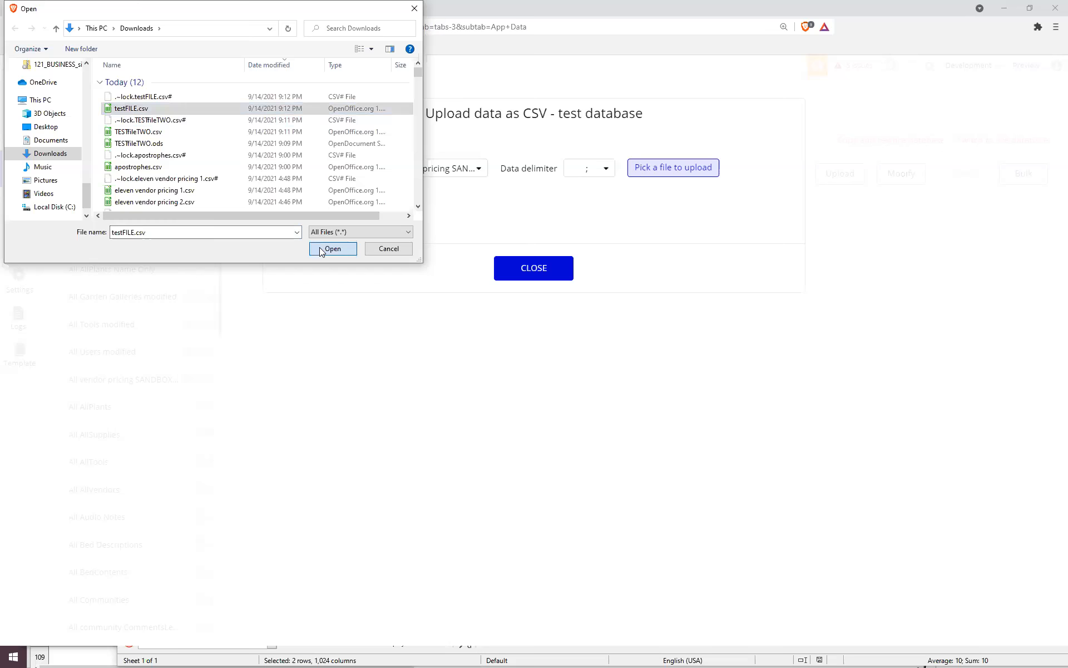
left_click(323, 248)
Match vendorName to the vendorName field and plant to nameCommon, and validate the bracketed plant name data.
left_click(611, 244)
type("ve")
left_click(609, 272)
left_click(613, 261)
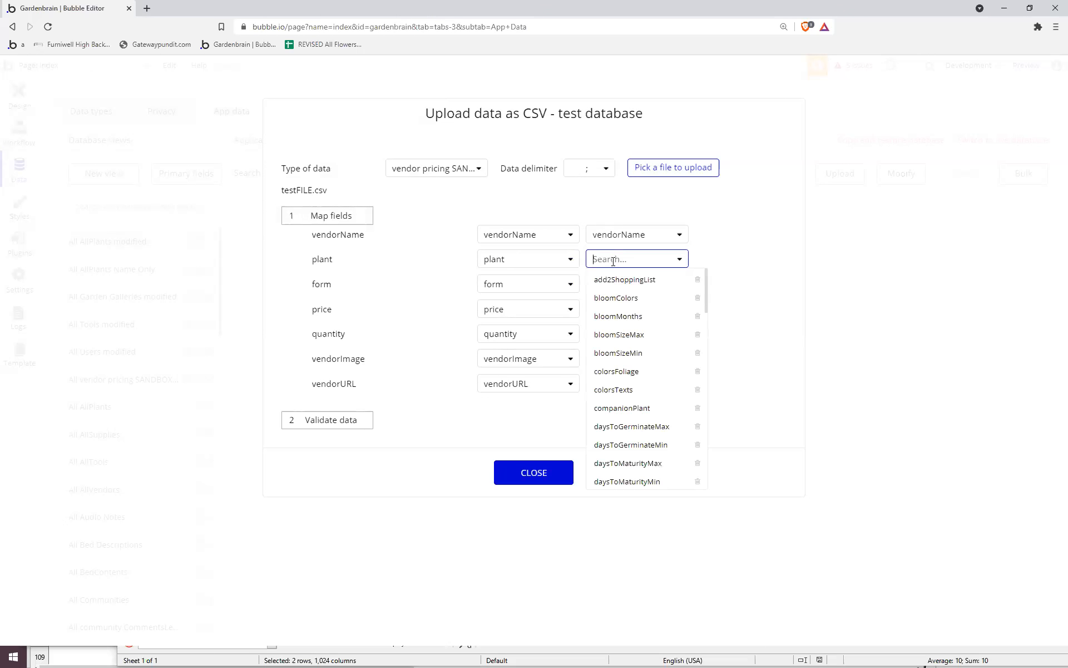
type("haje")
key("BackSpace")
key("BackSpace")
key("BackSpace")
key("BackSpace")
key("BackSpace")
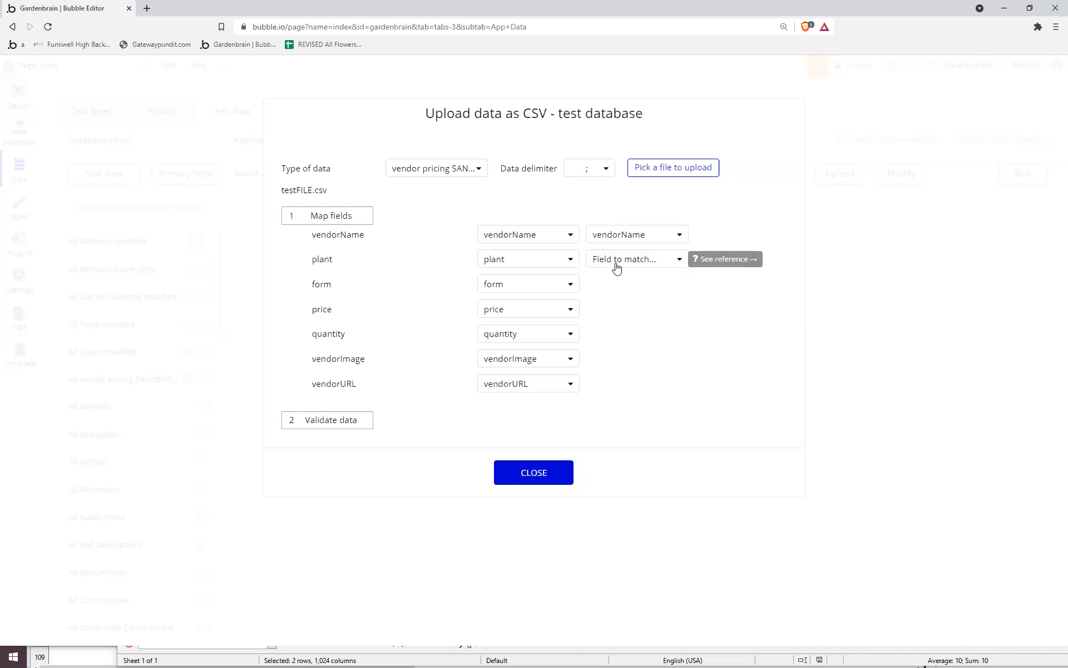
left_click(617, 263)
type("namec")
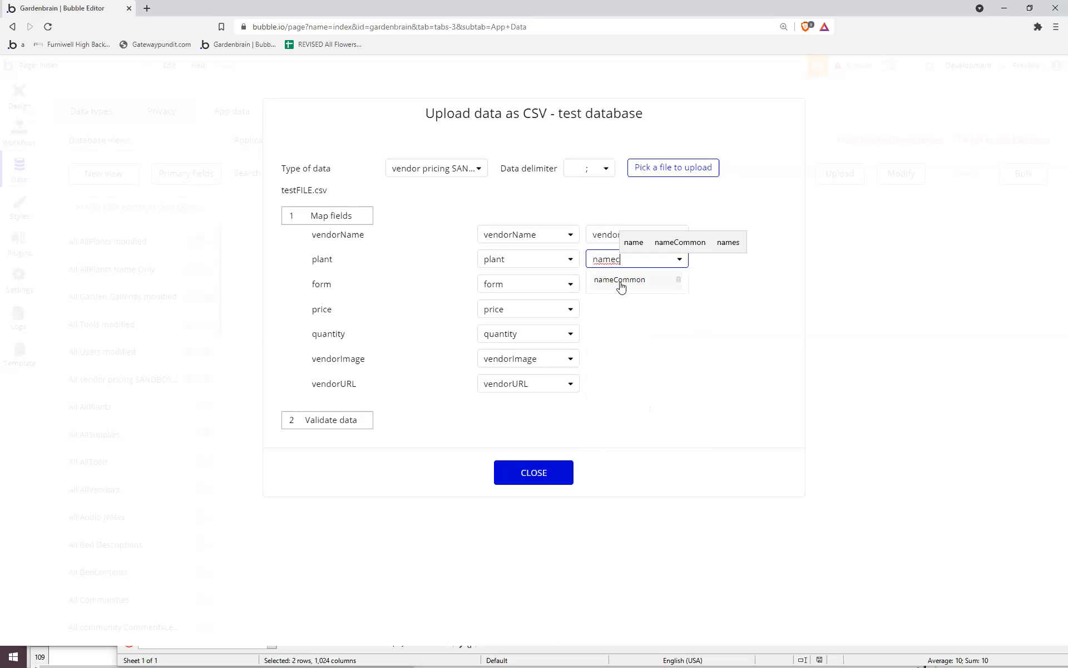
left_click(619, 281)
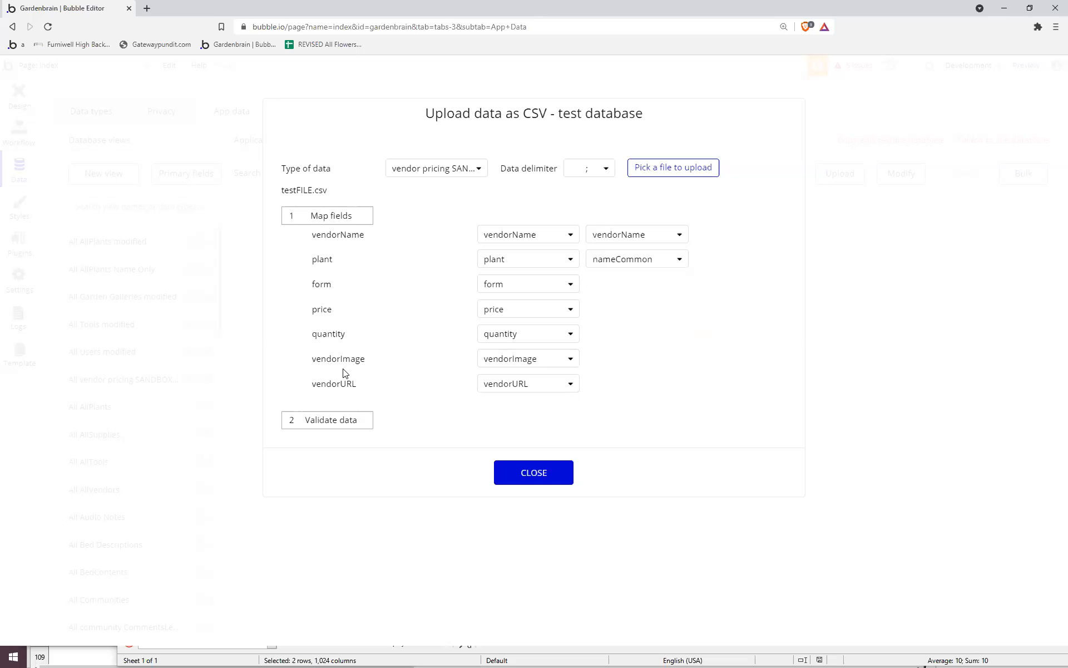
left_click(290, 427)
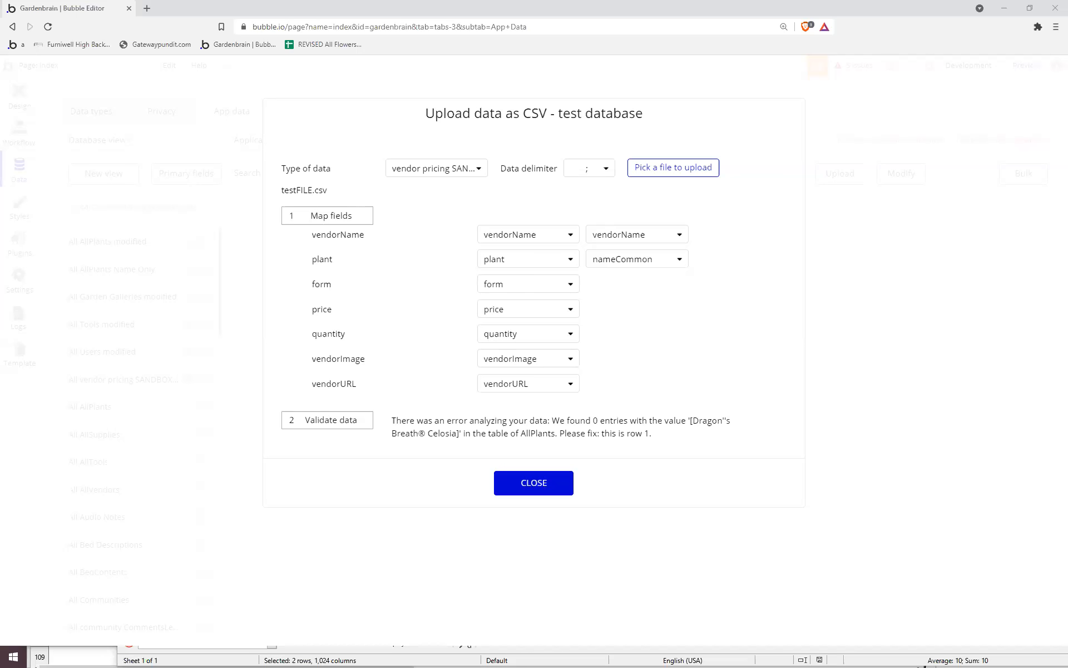
Switch to testFILE.csv in LibreOffice Calc and replace the brackets in B2 with double quotes, giving “Dragon's Breath® Celosia”.
key("alt+Tab")
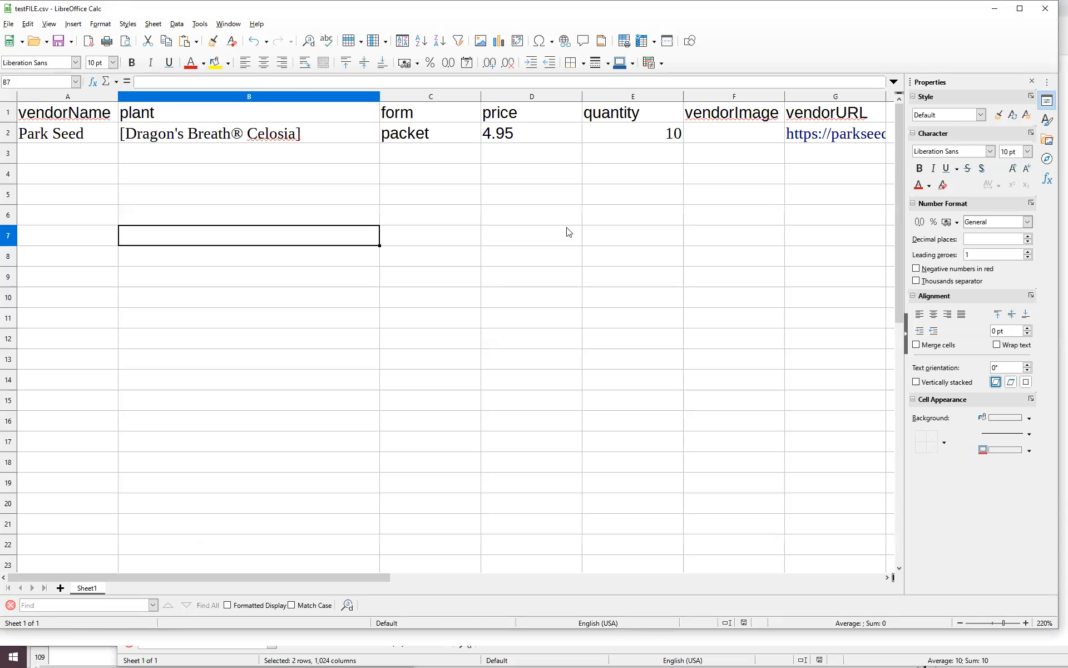
left_click(305, 140)
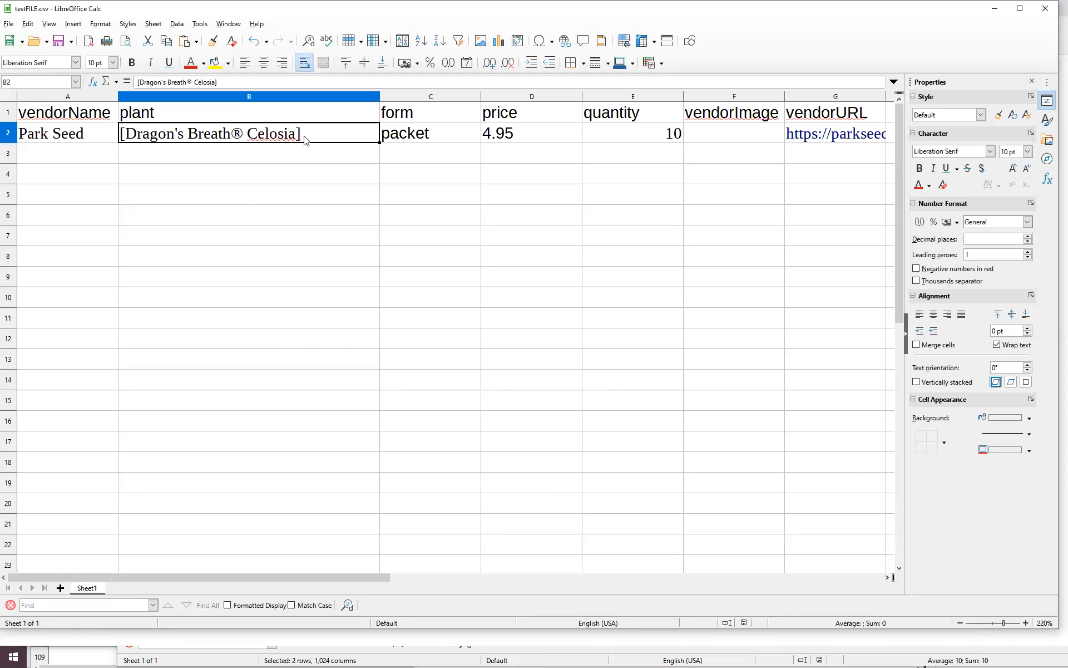
left_click(241, 80)
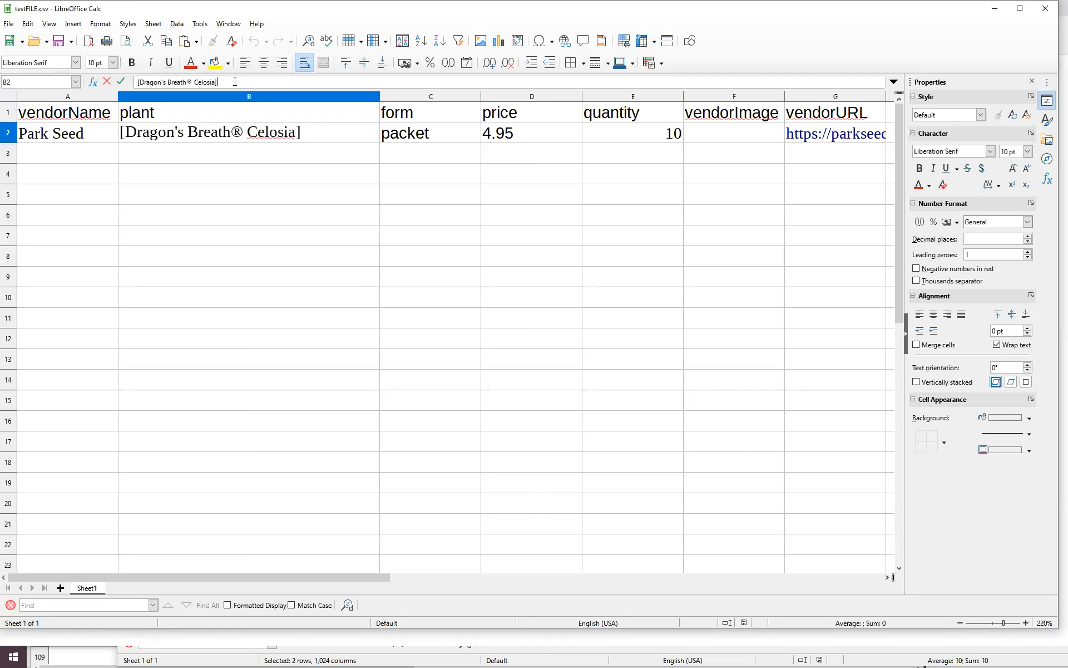
key("BackSpace")
type("\"\"")
left_click(141, 82)
key("BackSpace")
type("\"\"")
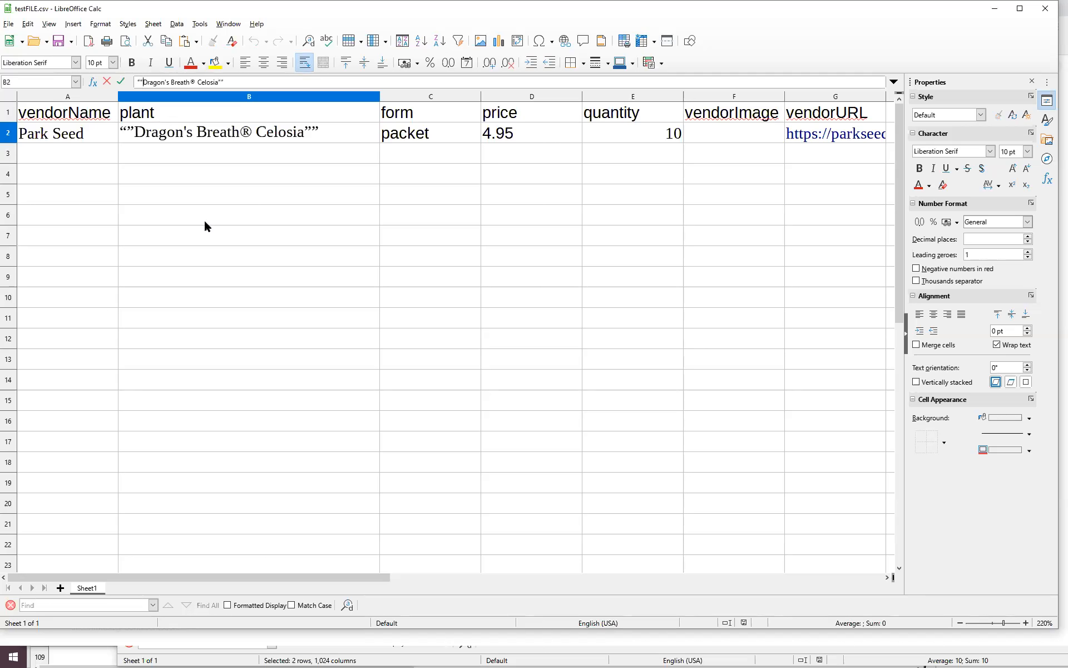
key("BackSpace")
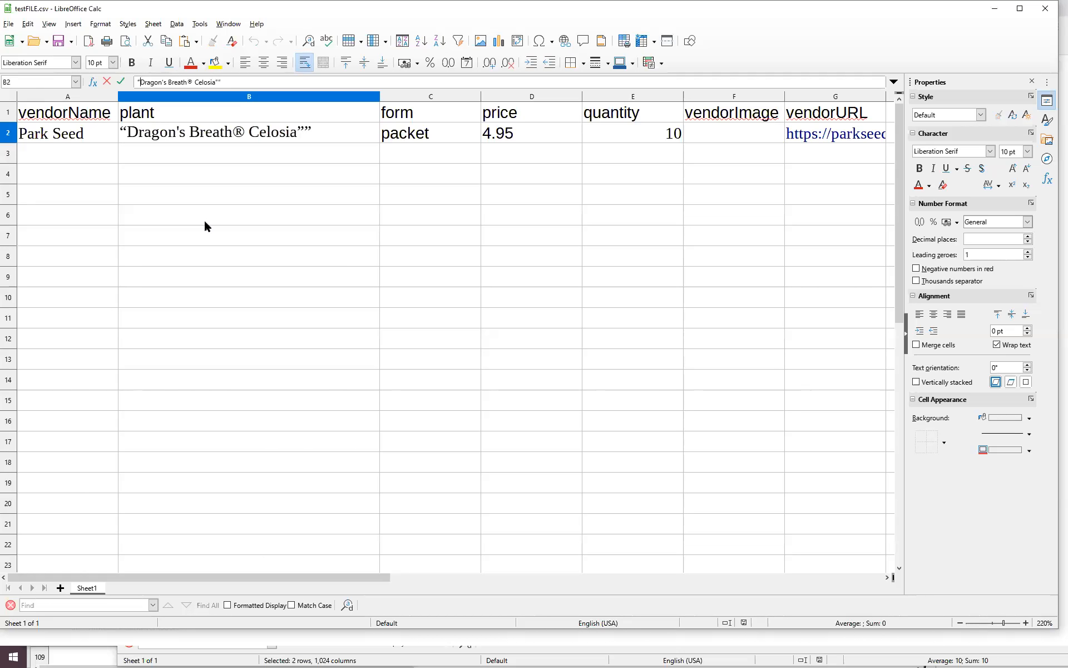
key("End")
key("BackSpace")
key("Return")
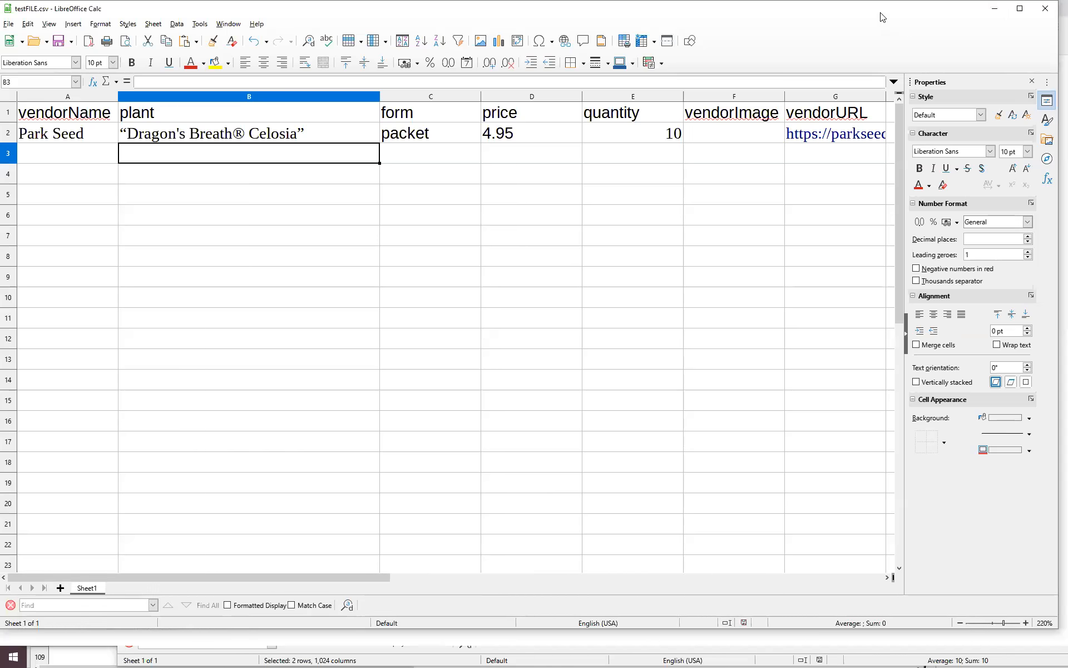
Return to the Bubble editor and reload the page to clear the previous upload dialog.
left_click(1063, 206)
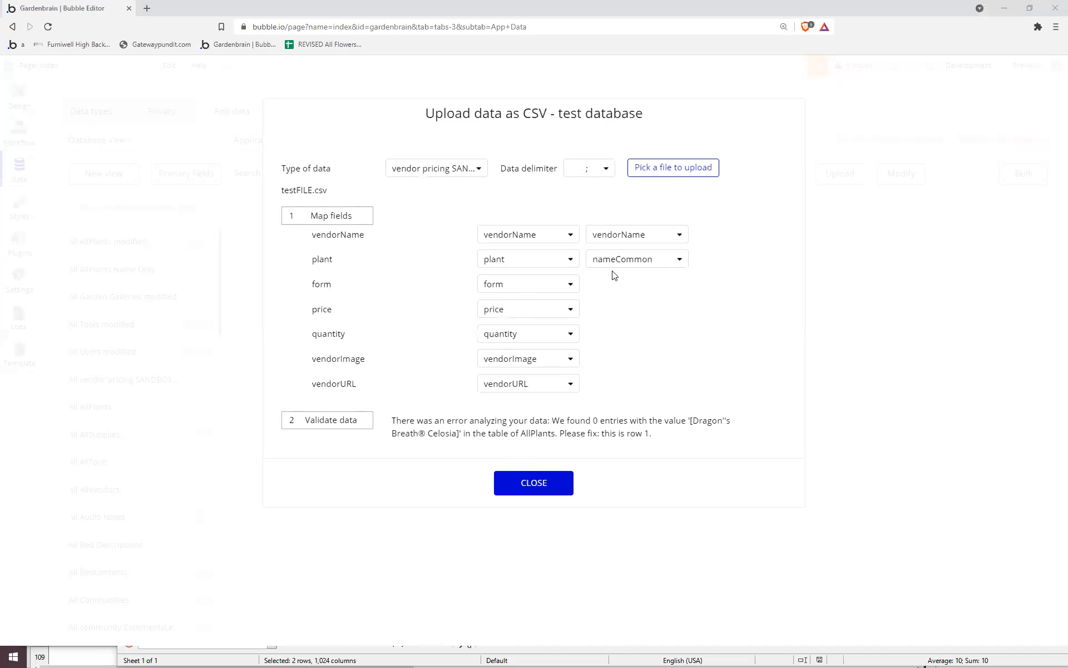
mouse_move(560, 332)
left_click(48, 27)
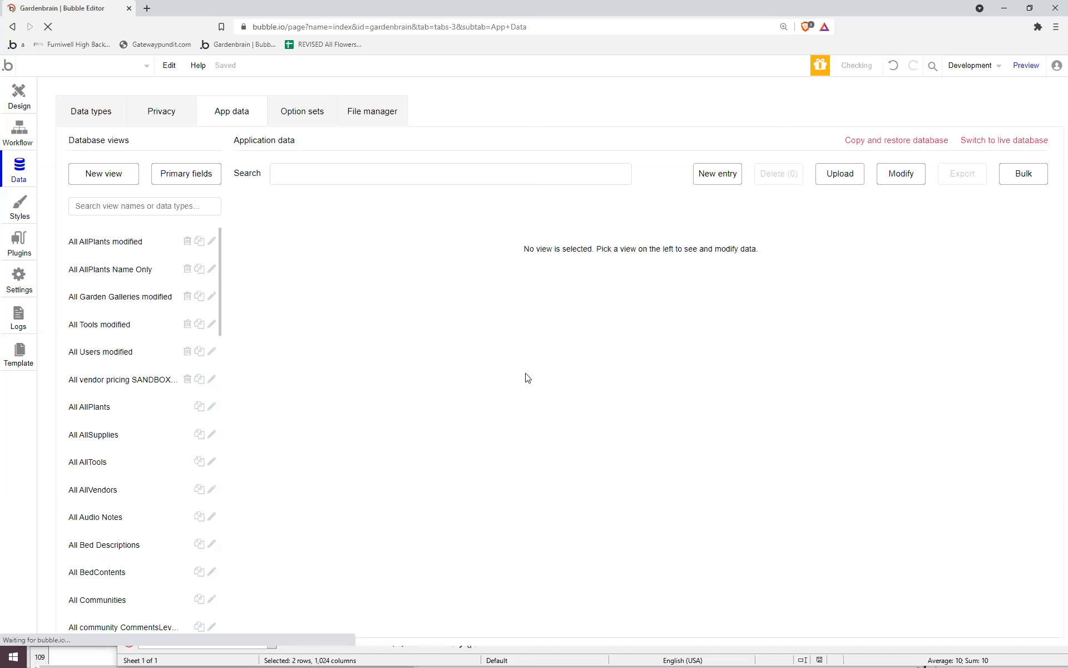
Set up a new CSV upload to vendor pricing SANDBOX with the semicolon delimiter, choosing the revised testFILE.csv.
left_click(842, 174)
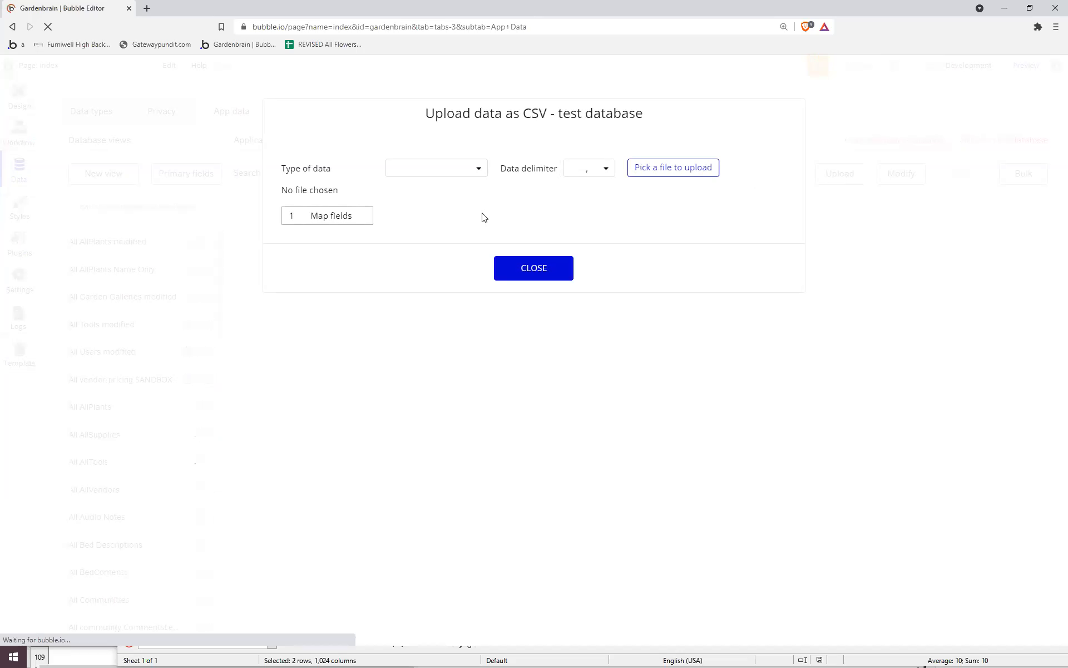
left_click(460, 165)
type("ven")
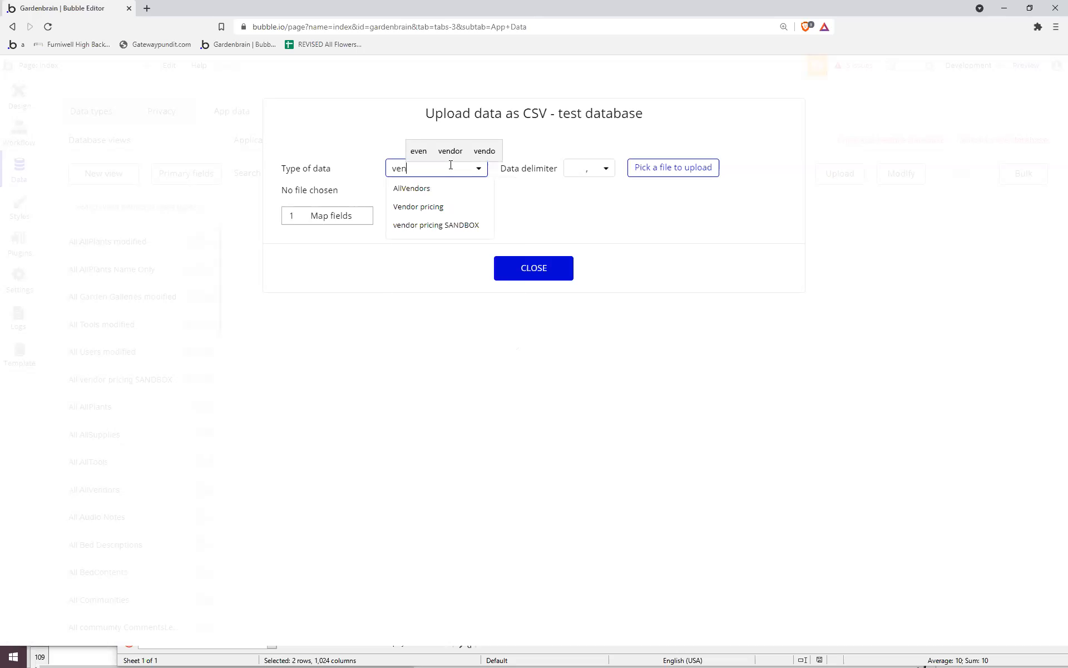
left_click(460, 226)
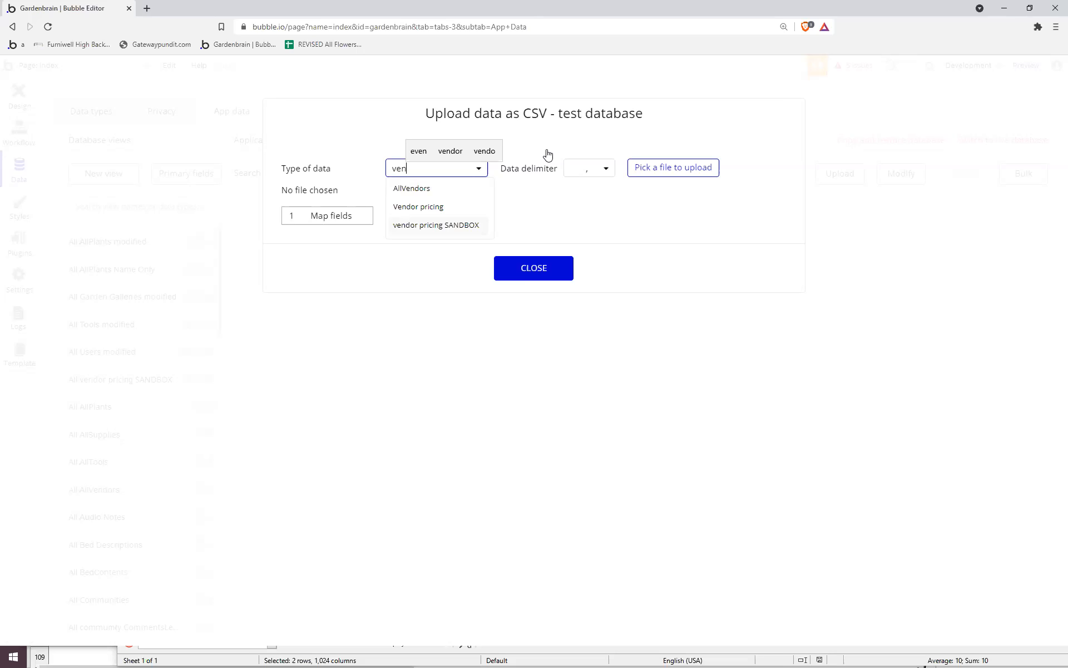
left_click(581, 178)
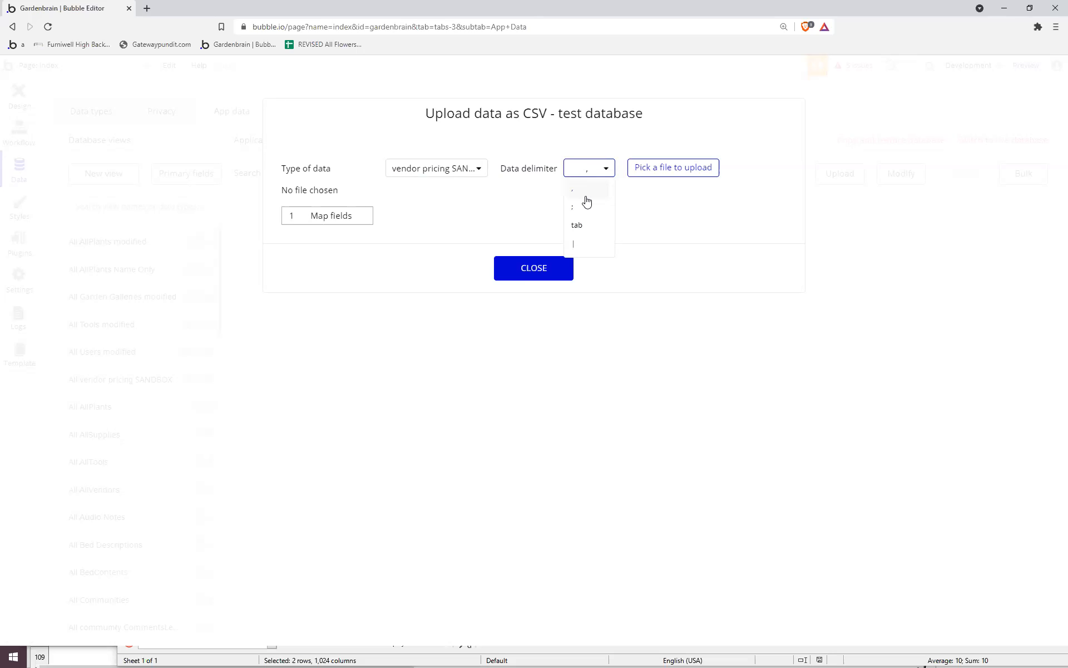
left_click(585, 205)
left_click(649, 162)
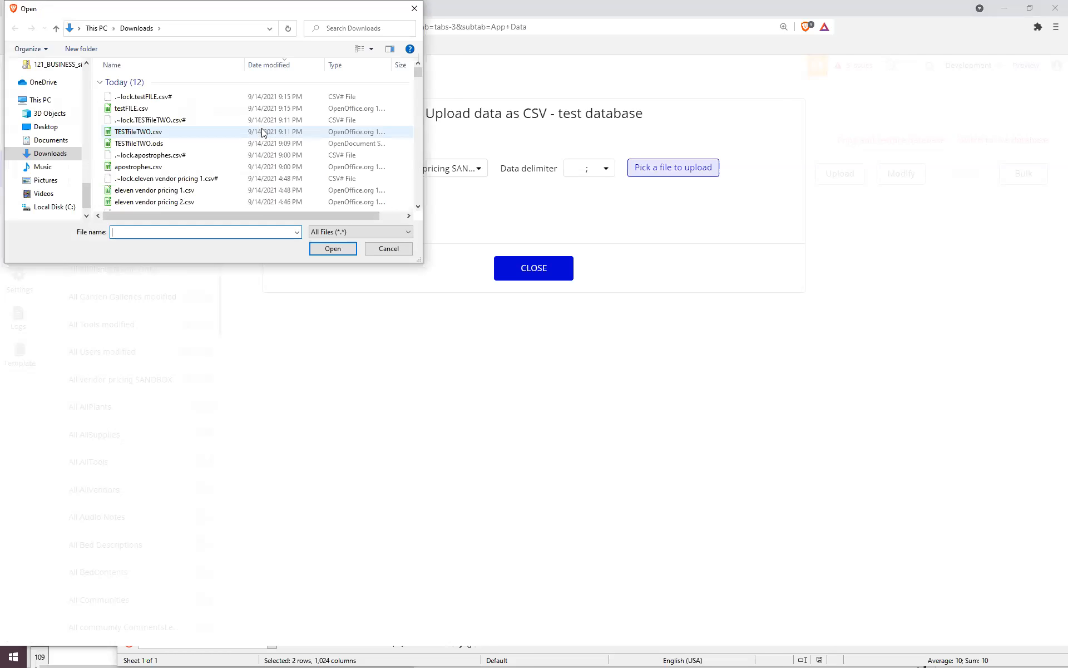
left_click(131, 108)
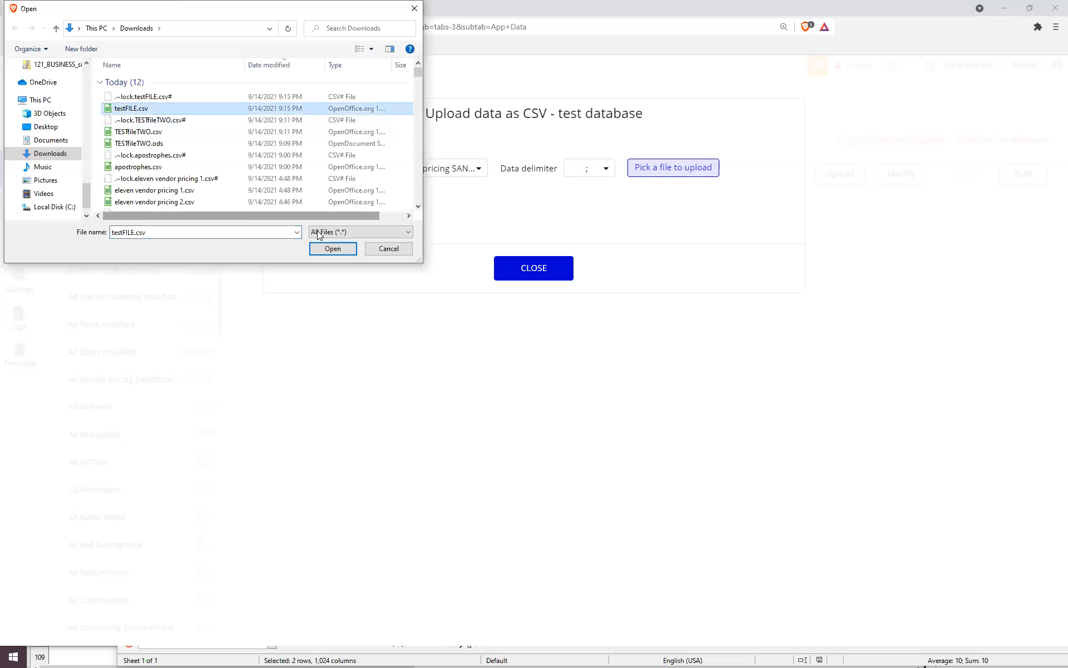
left_click(314, 252)
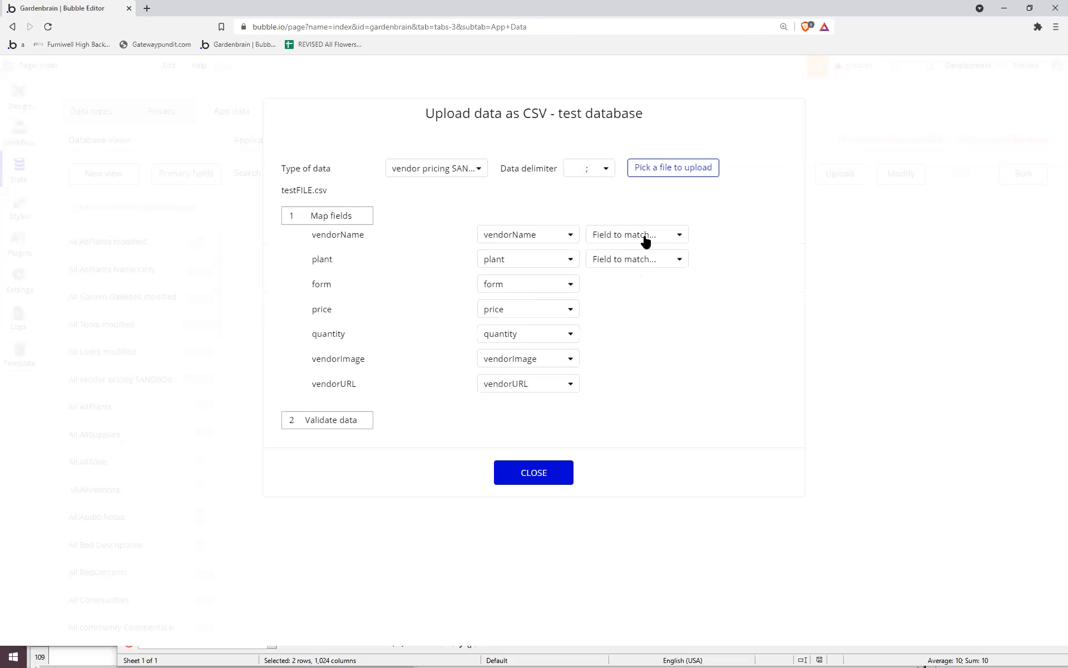
Match vendorName to vendorName and plant to nameCommon, and validate the data with the quoted plant name.
left_click(641, 235)
type("ven")
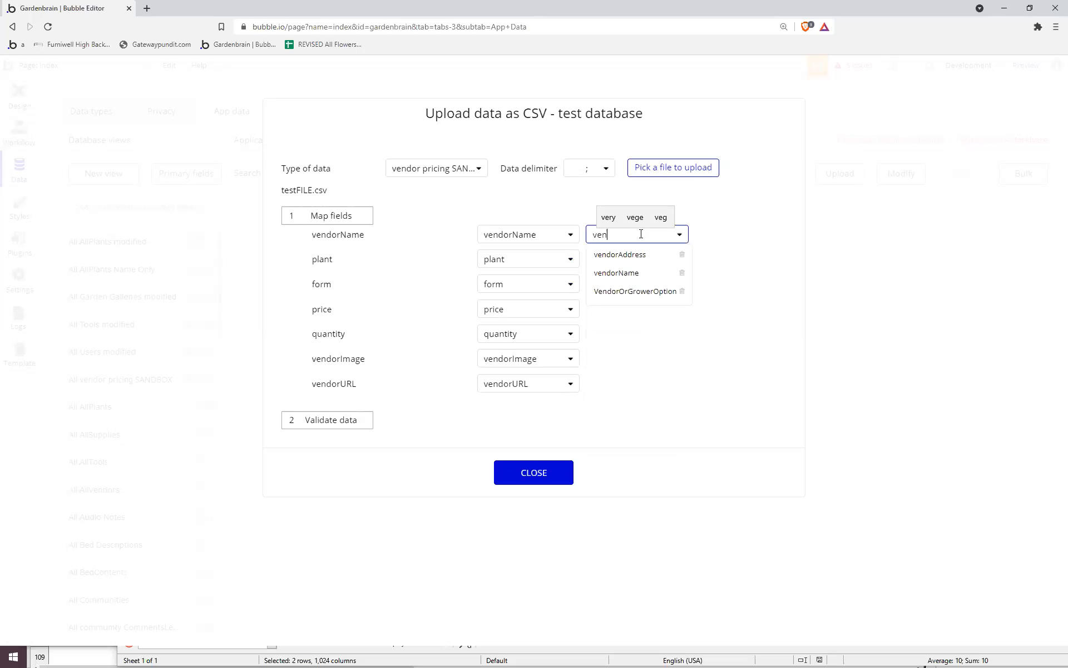
type("d")
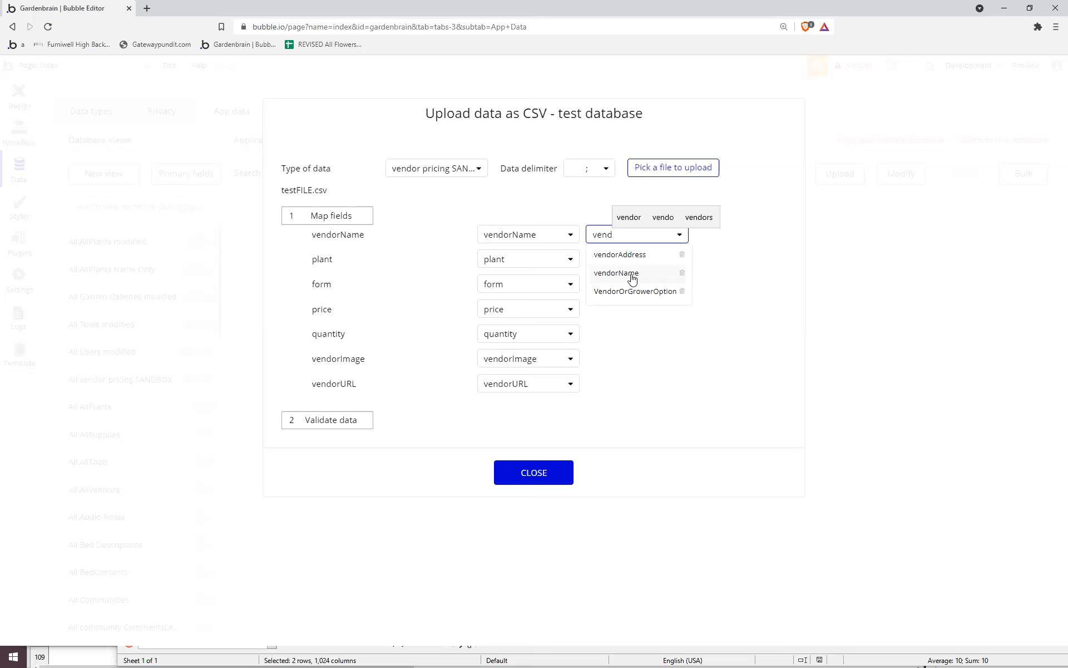
left_click(633, 274)
left_click(633, 262)
type("na")
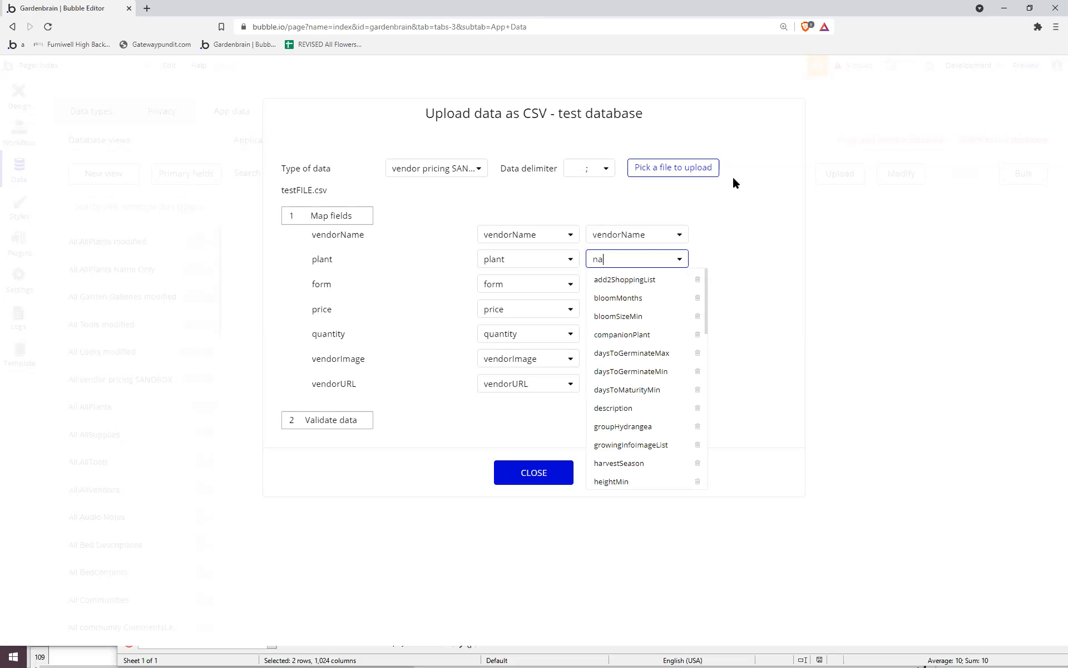
type("mec")
left_click(639, 281)
left_click(358, 421)
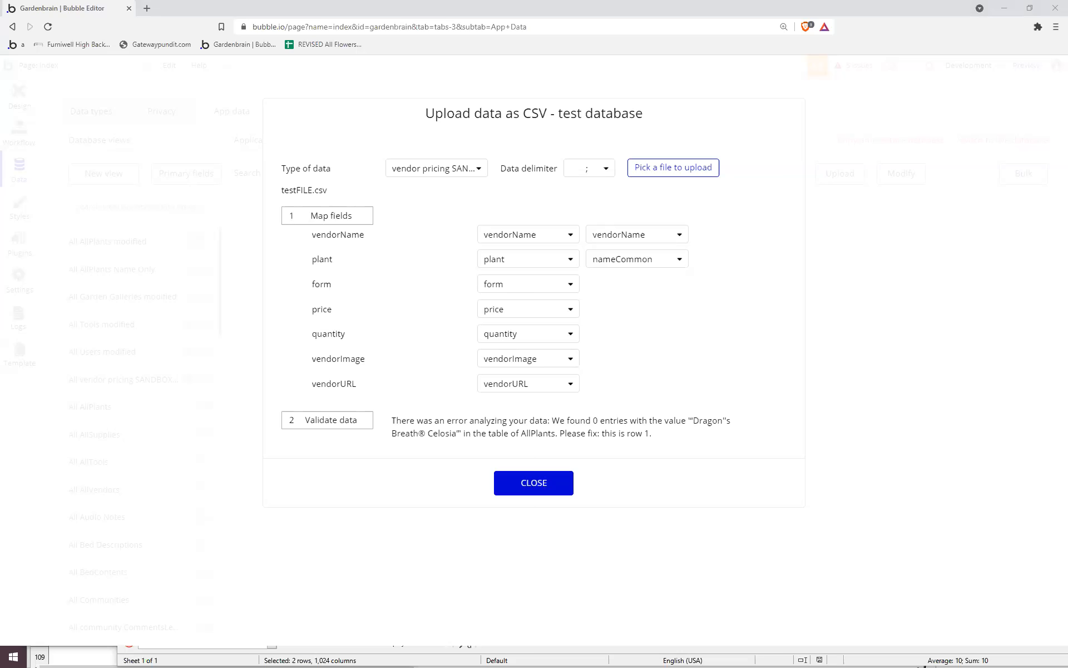
Enlarge the page, examine the validation message and upload settings for testFILE.csv, and close the upload dialog.
key("ctrl+plus")
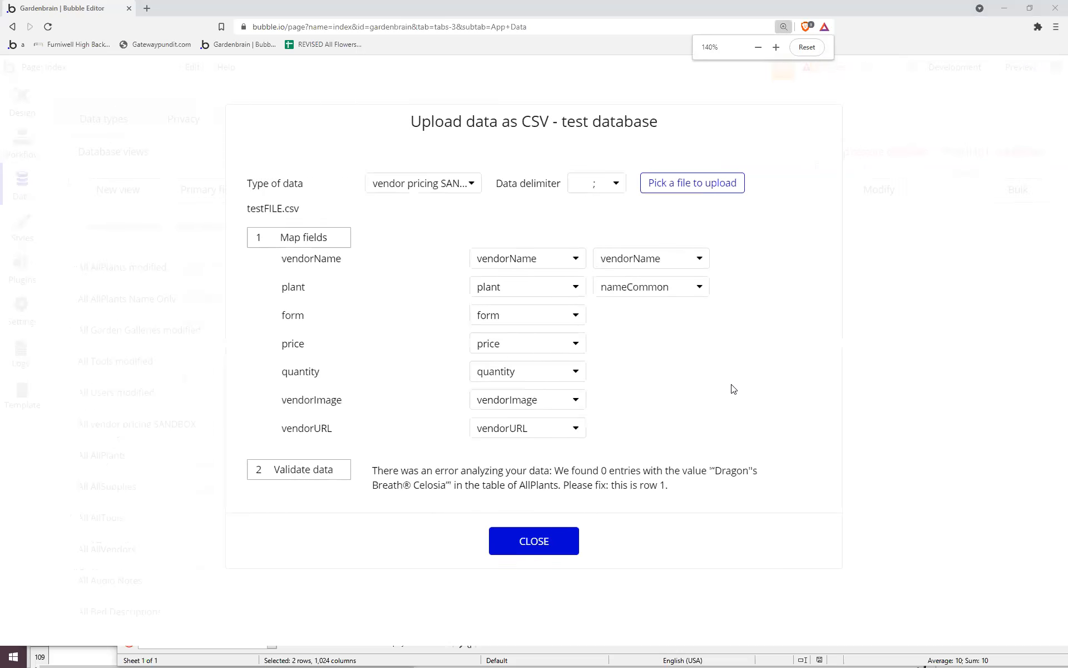
key("ctrl+plus")
scroll(721, 396, "down", 2)
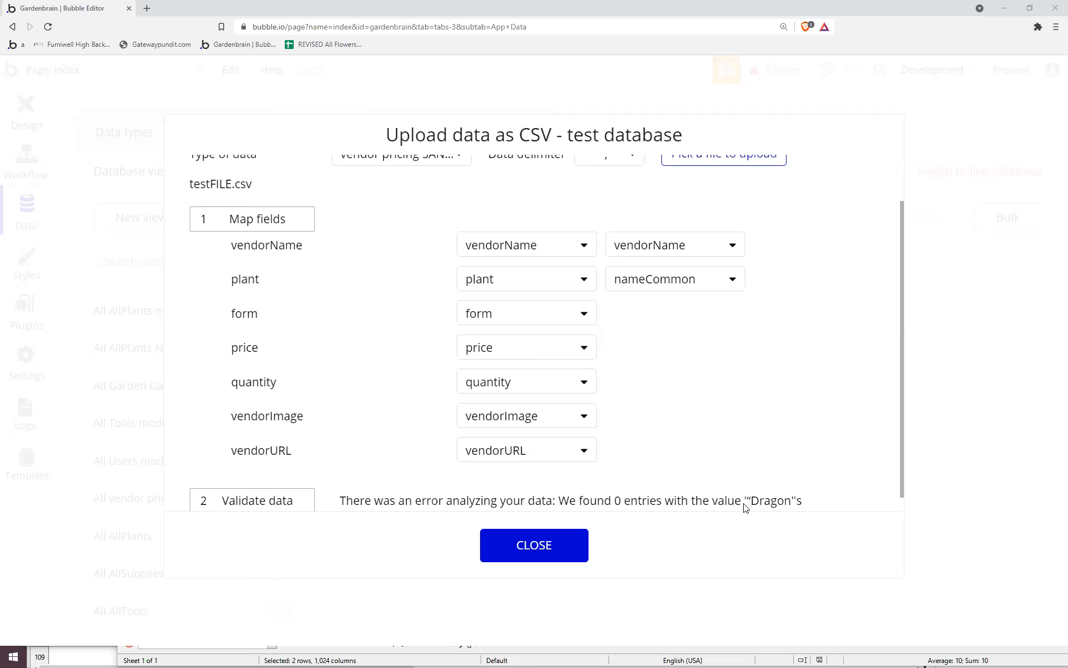
scroll(751, 498, "down", 1)
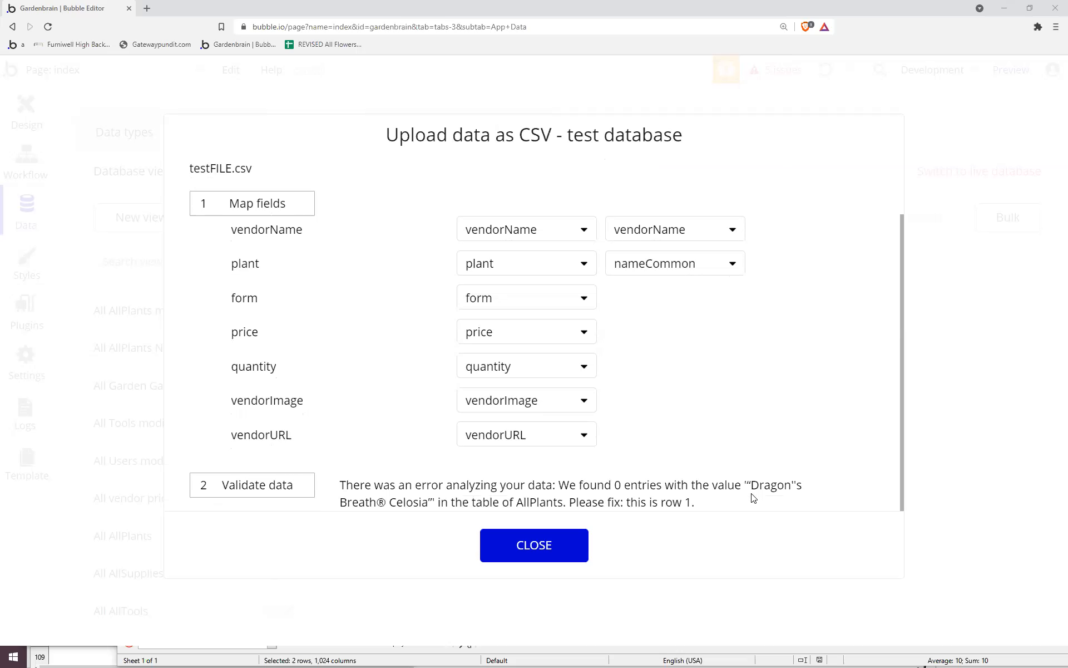
scroll(701, 440, "up", 2)
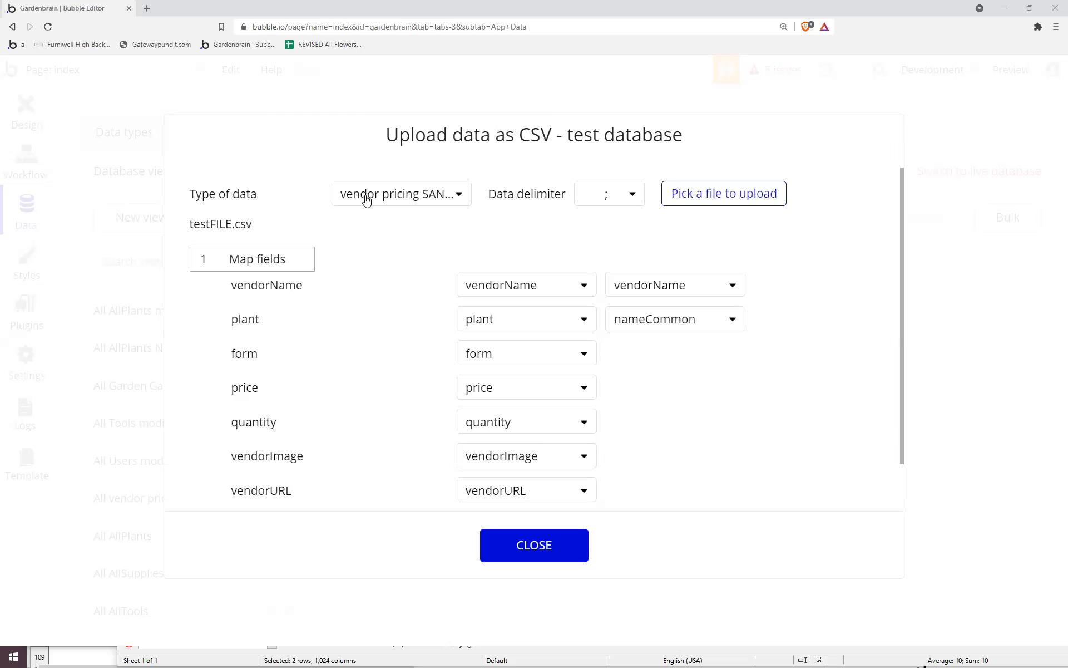
mouse_move(366, 200)
left_click(551, 543)
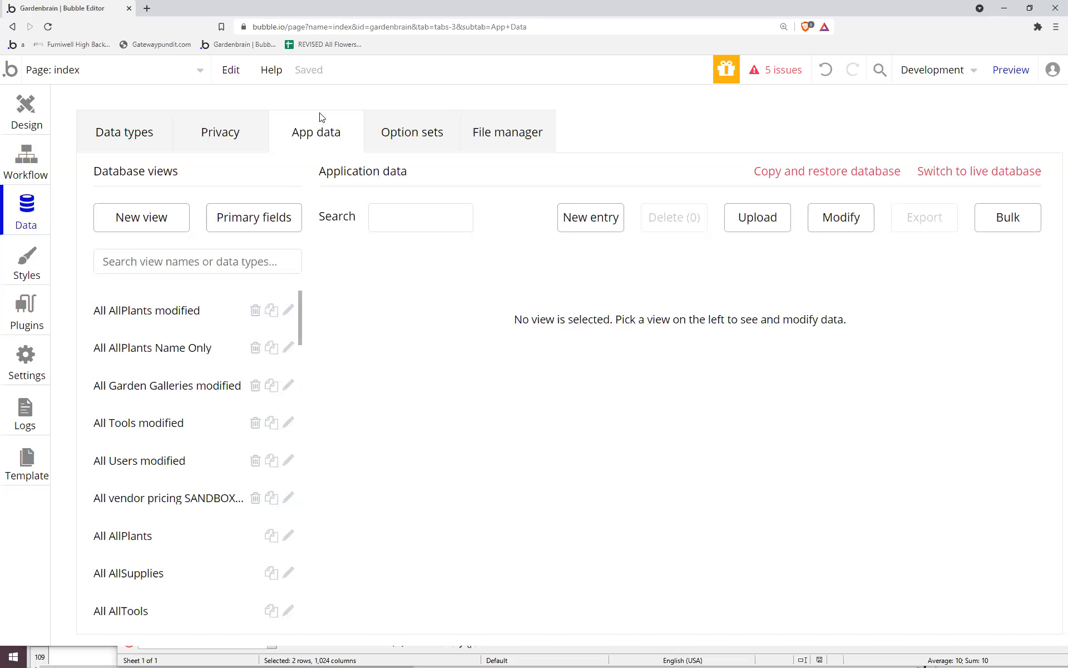
Switch back to the testFILE.csv spreadsheet in LibreOffice Calc.
key("alt+Tab")
left_click(190, 93)
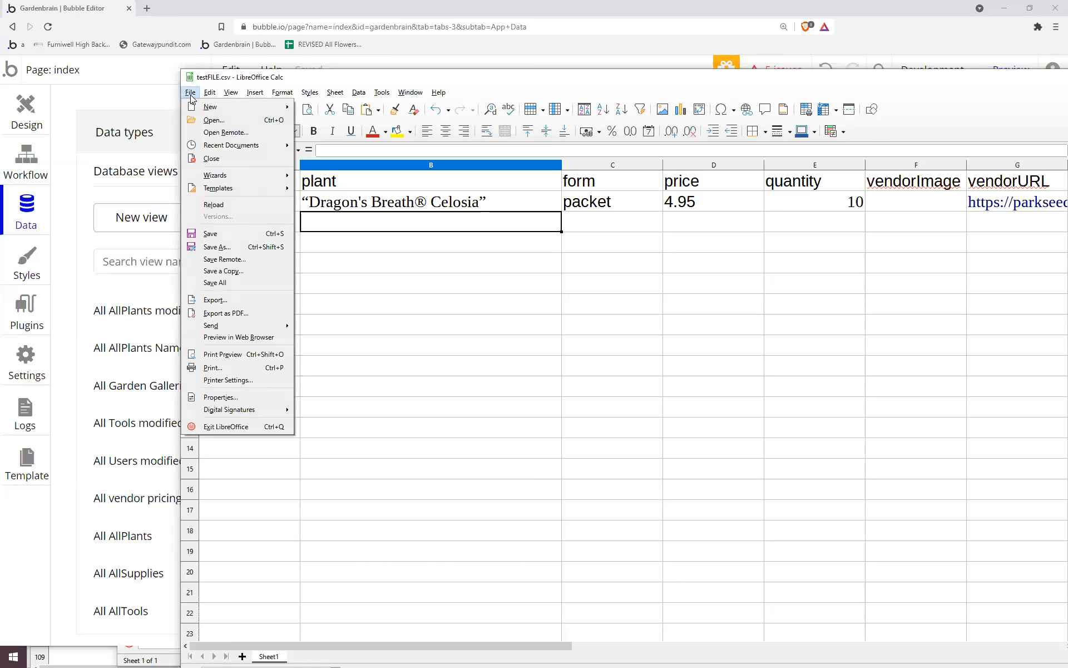
left_click(365, 338)
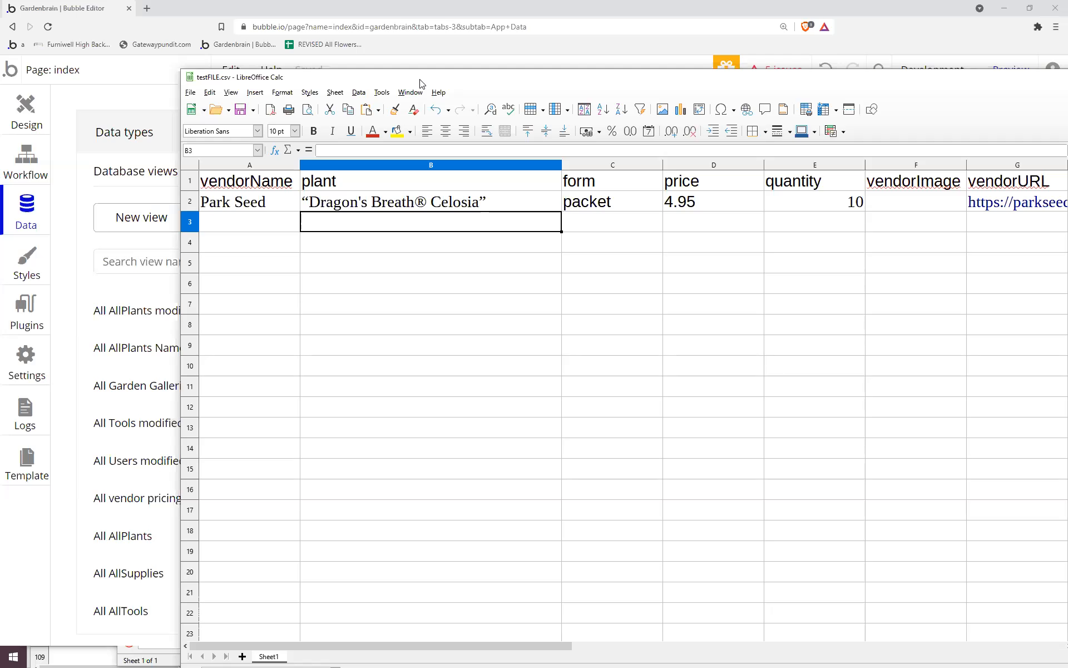
left_click_drag(421, 83, 304, 82)
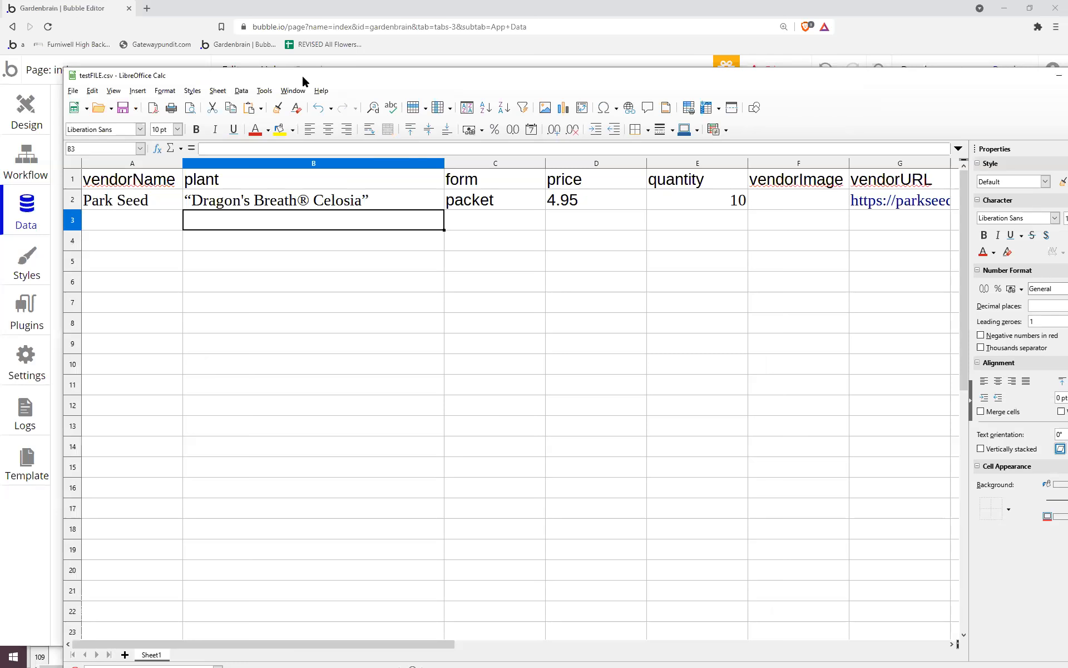
left_click(72, 93)
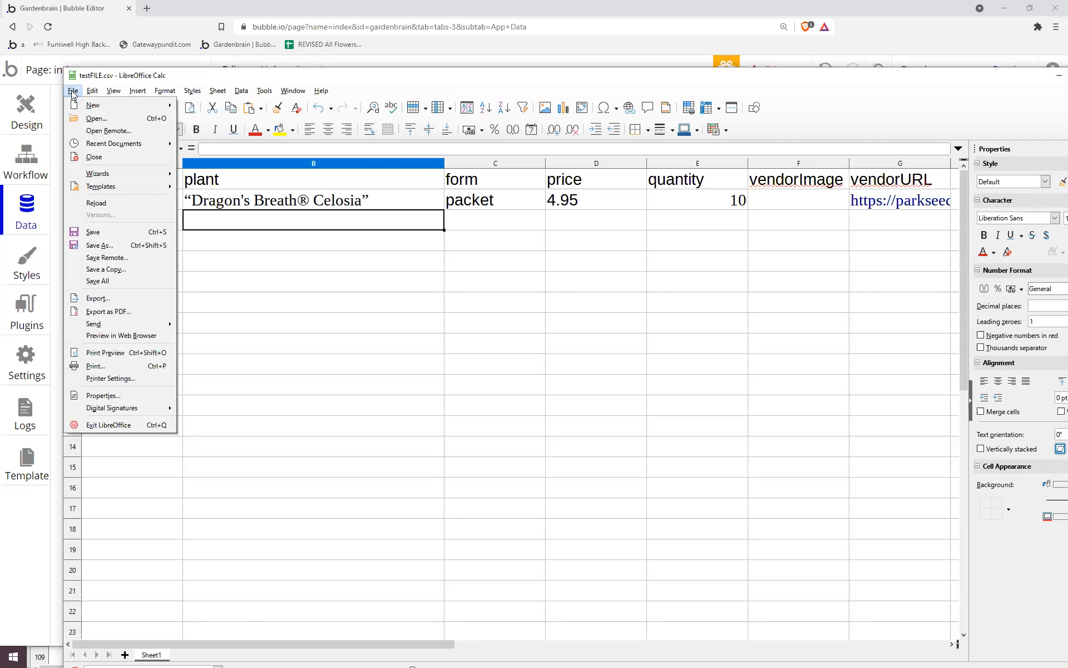
mouse_move(77, 110)
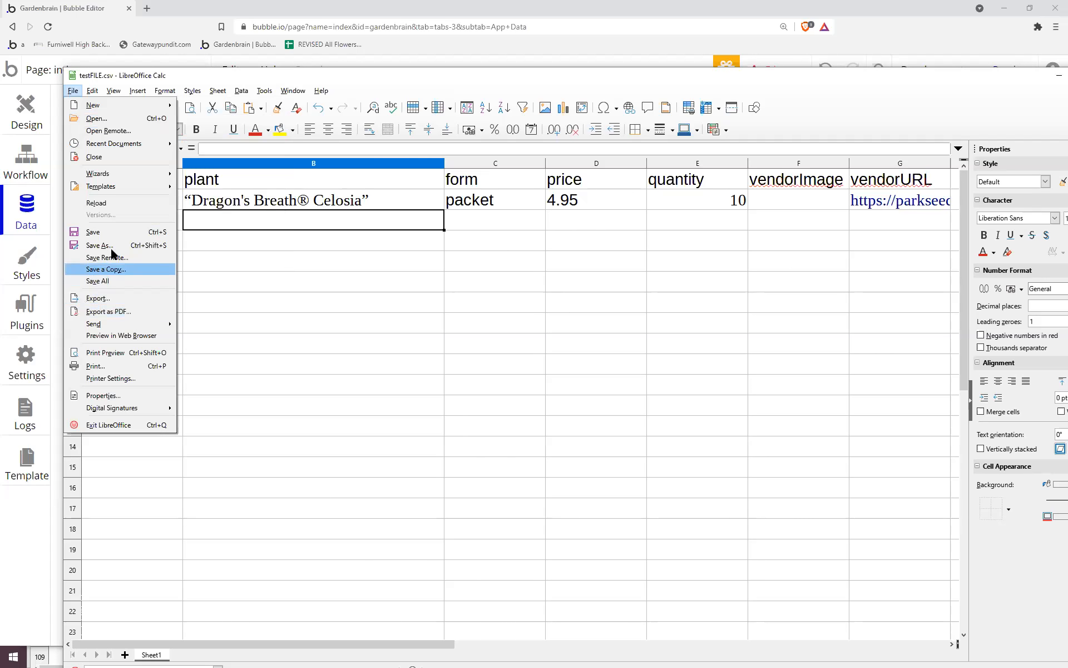
left_click(249, 270)
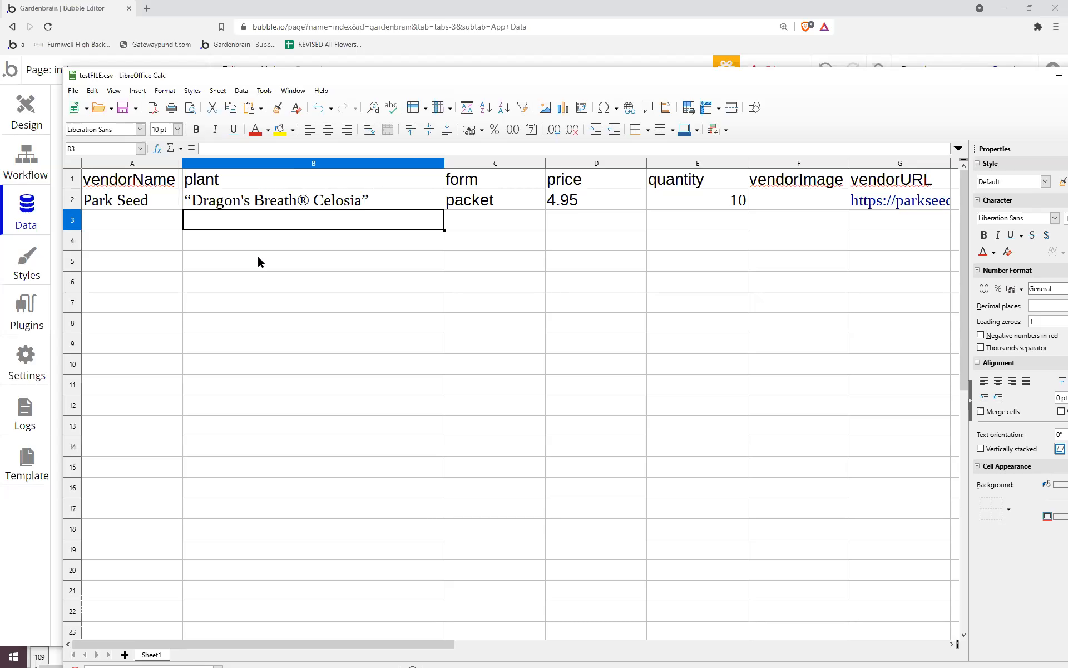
key("F12")
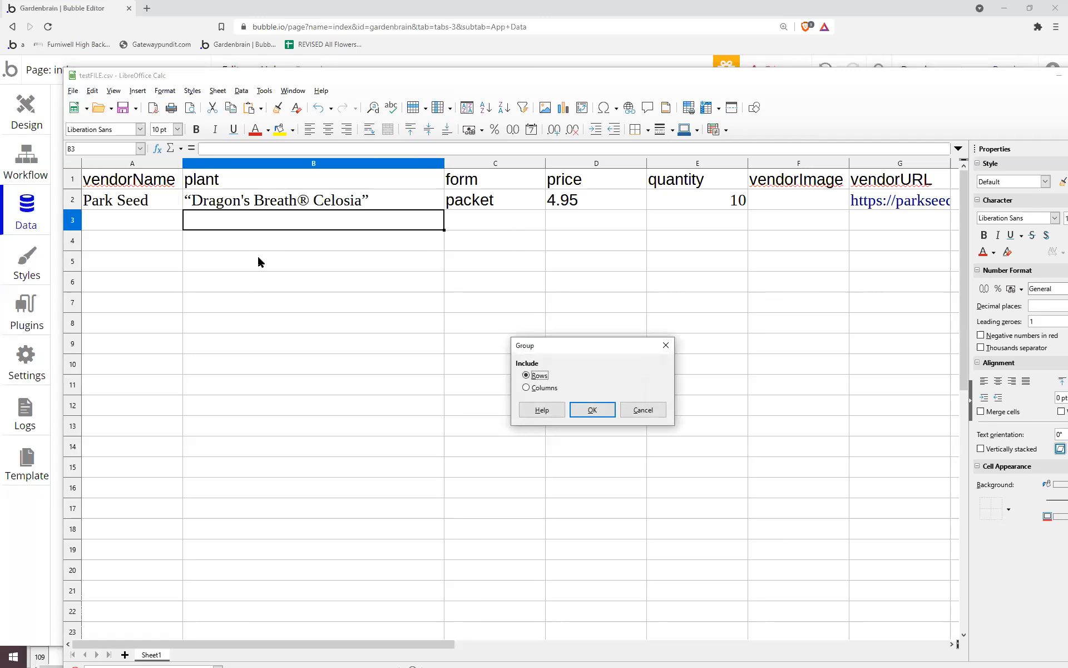
left_click(661, 409)
Review the file formats available for saving testFILE.csv under another type, and cancel the save.
left_click(73, 90)
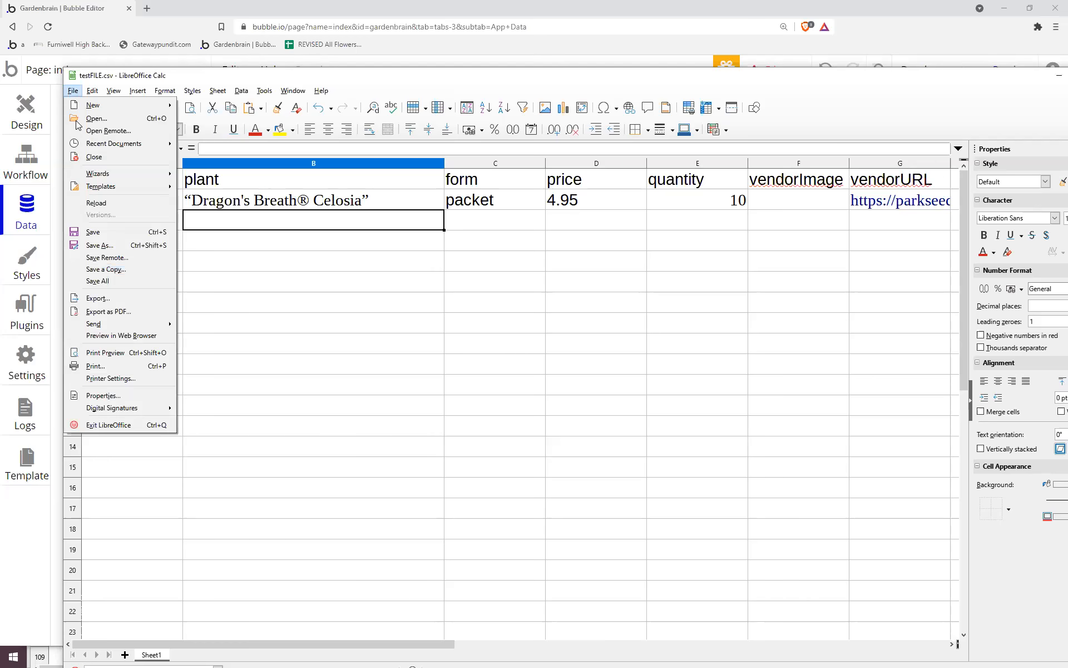
left_click(100, 245)
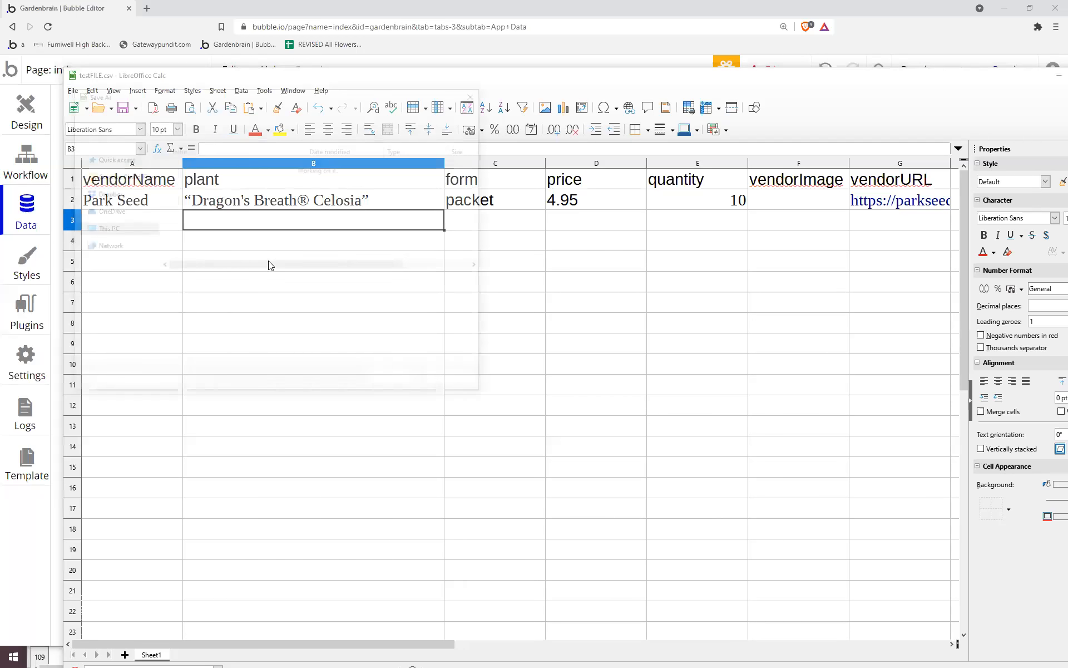
left_click(224, 296)
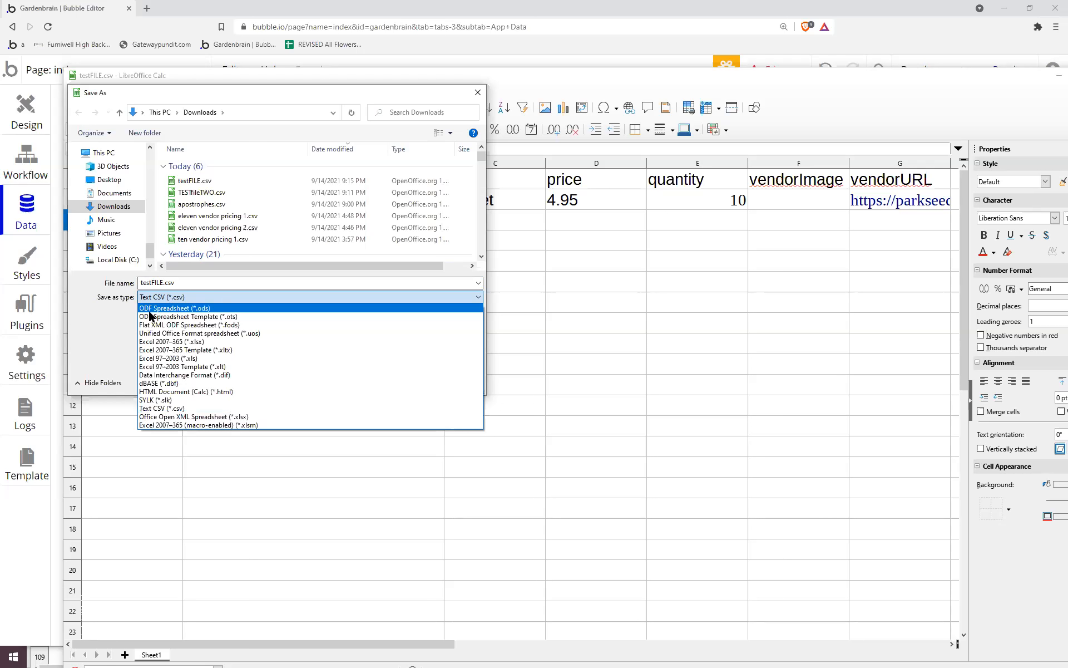
left_click(120, 336)
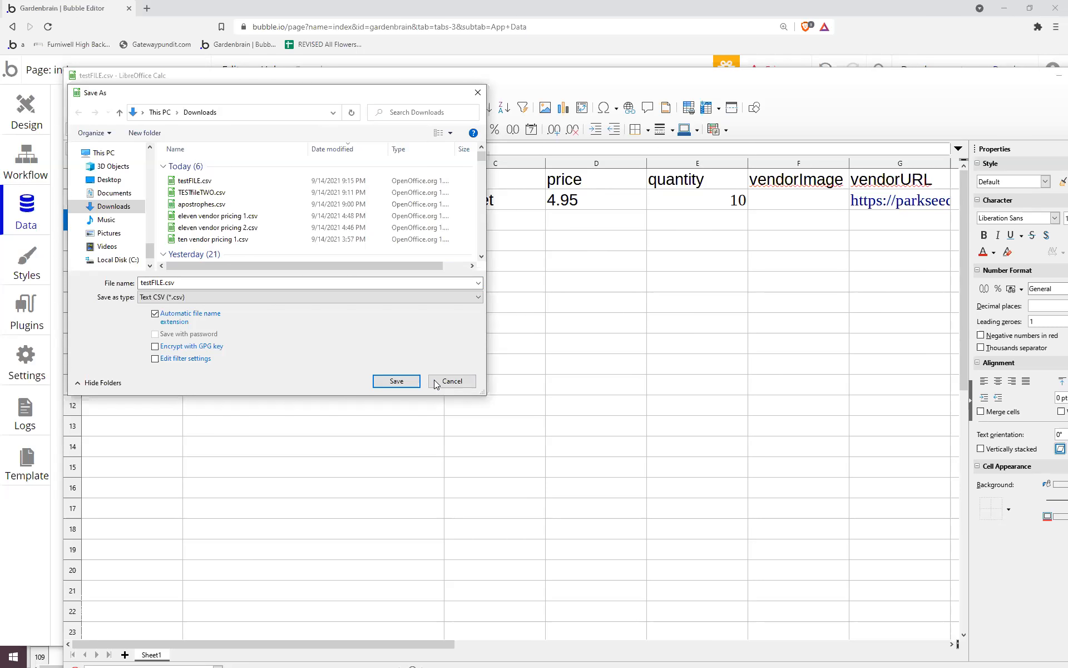
left_click(452, 381)
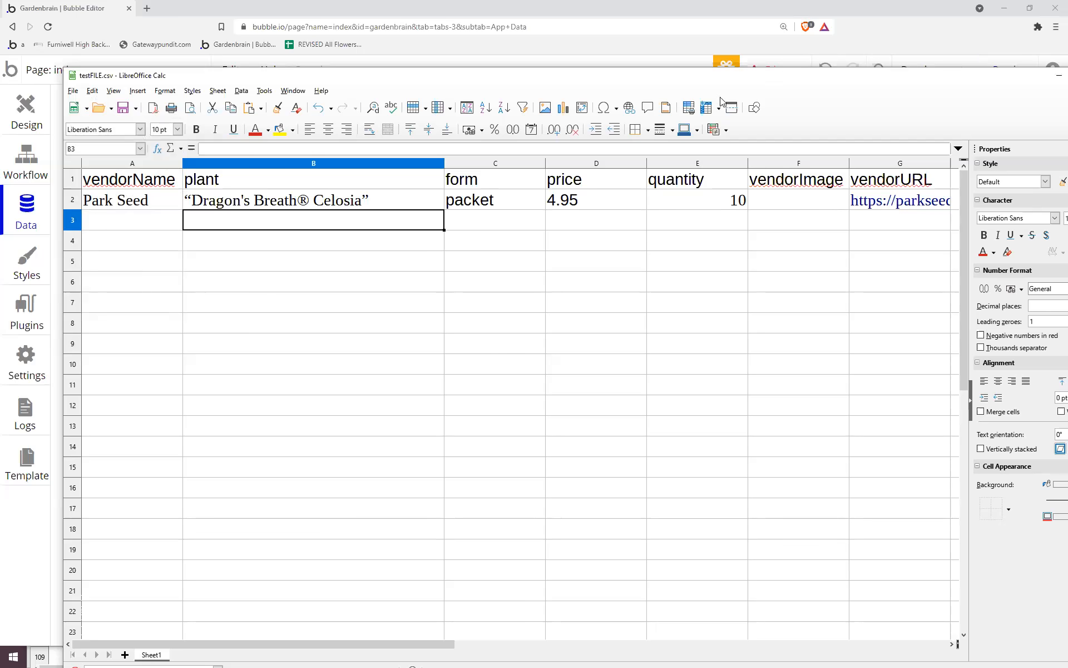
Remove the curly quotation marks around the plant name in cell B2, leaving Dragon's Breath® Celosia.
left_click(401, 199)
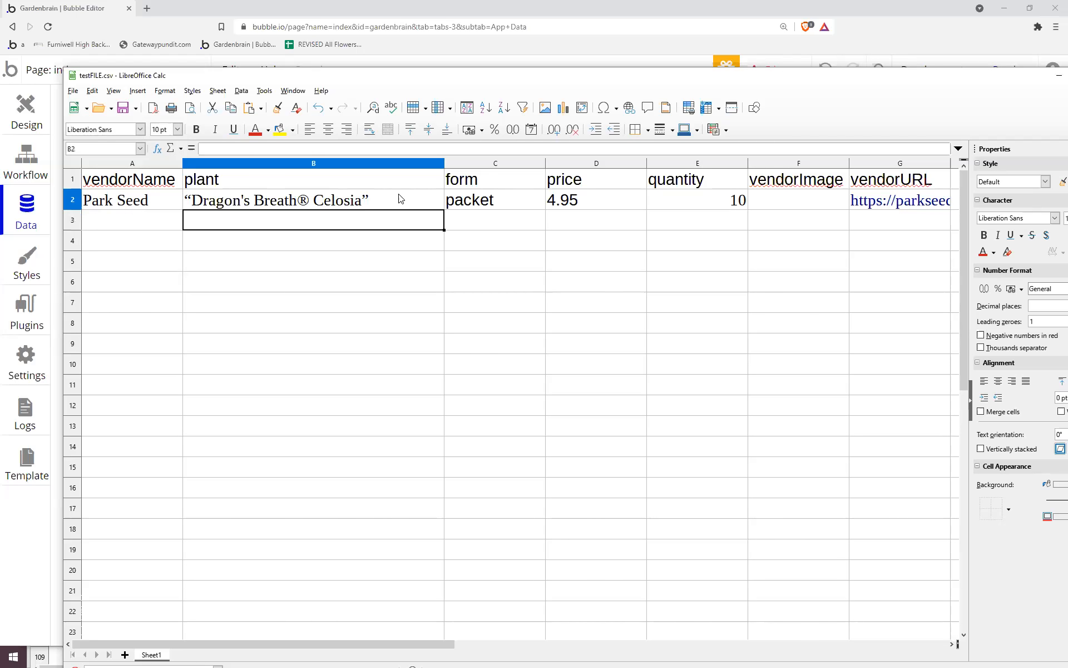
left_click(289, 140)
key("BackSpace")
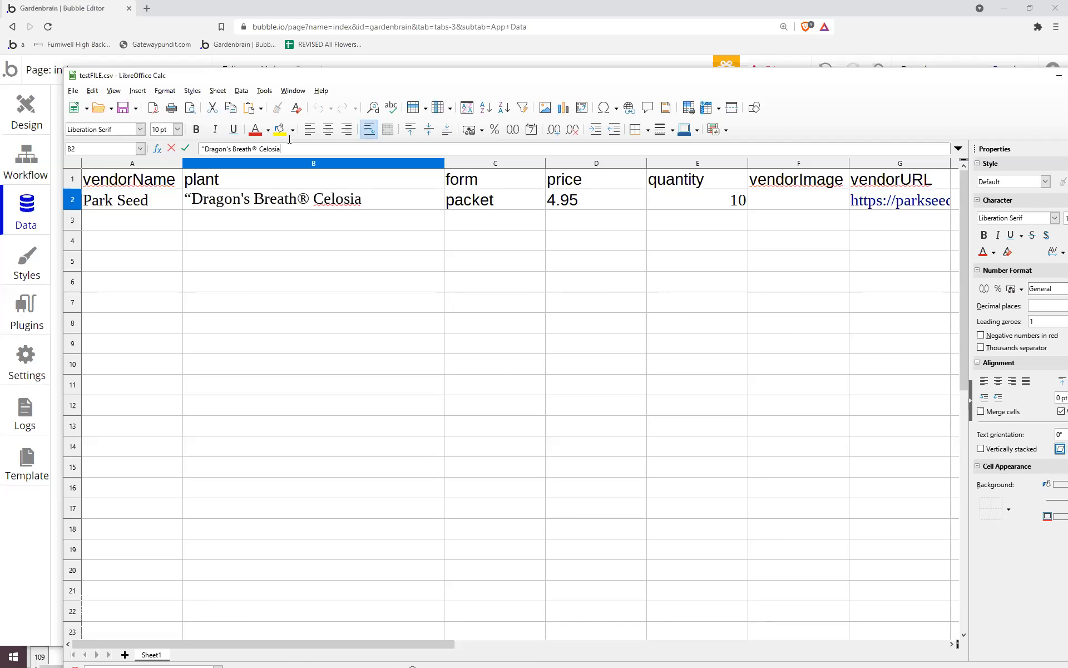
left_click(209, 149)
key("BackSpace")
key("BackSpace")
type("D")
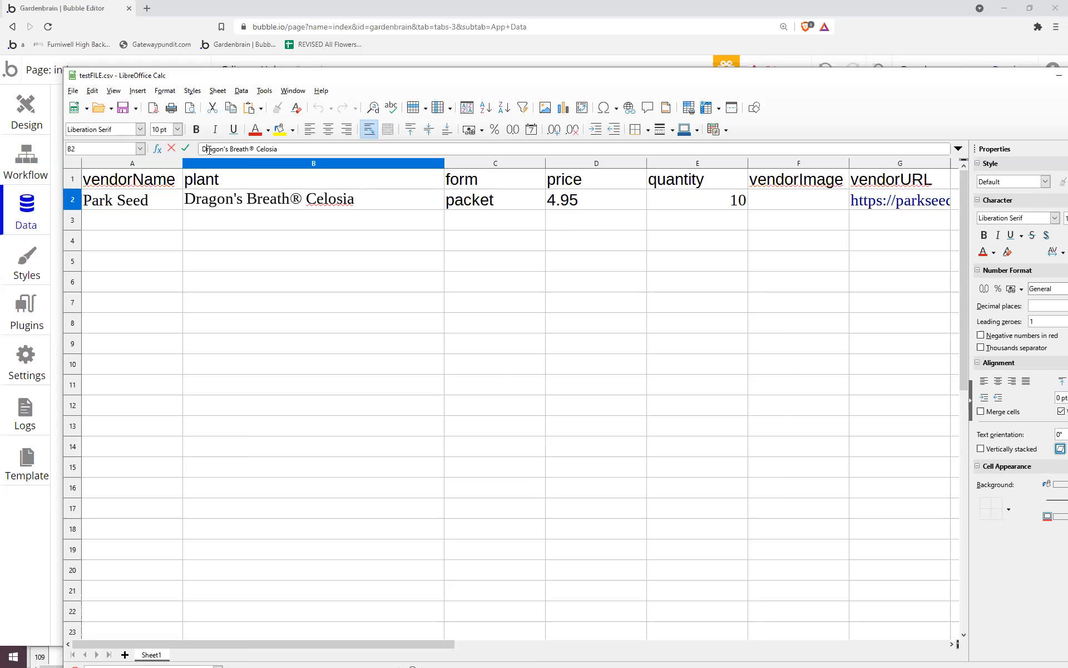
left_click(644, 265)
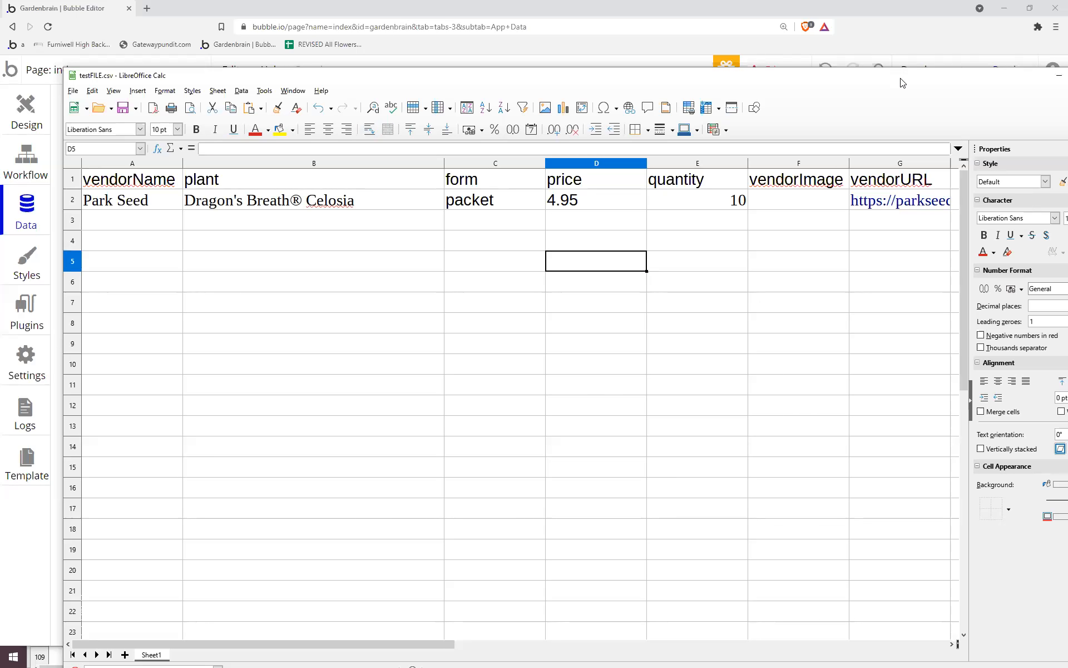
Move the nine vendor pricing 1.csv spreadsheet window out of the way and launch Notepad.
left_click(392, 655)
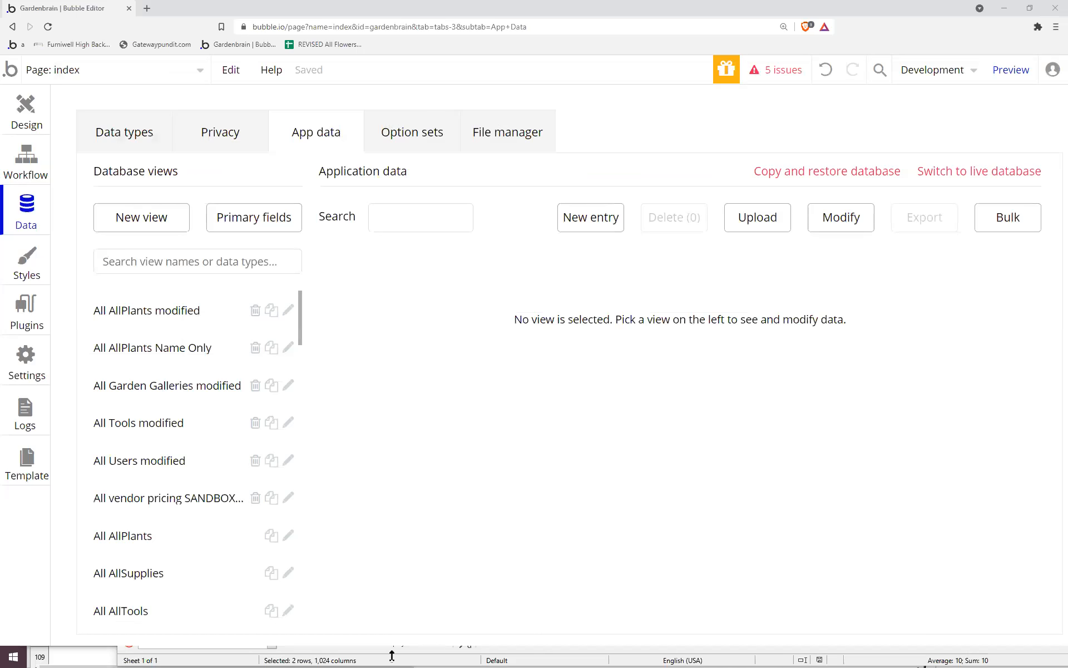
left_click(66, 656)
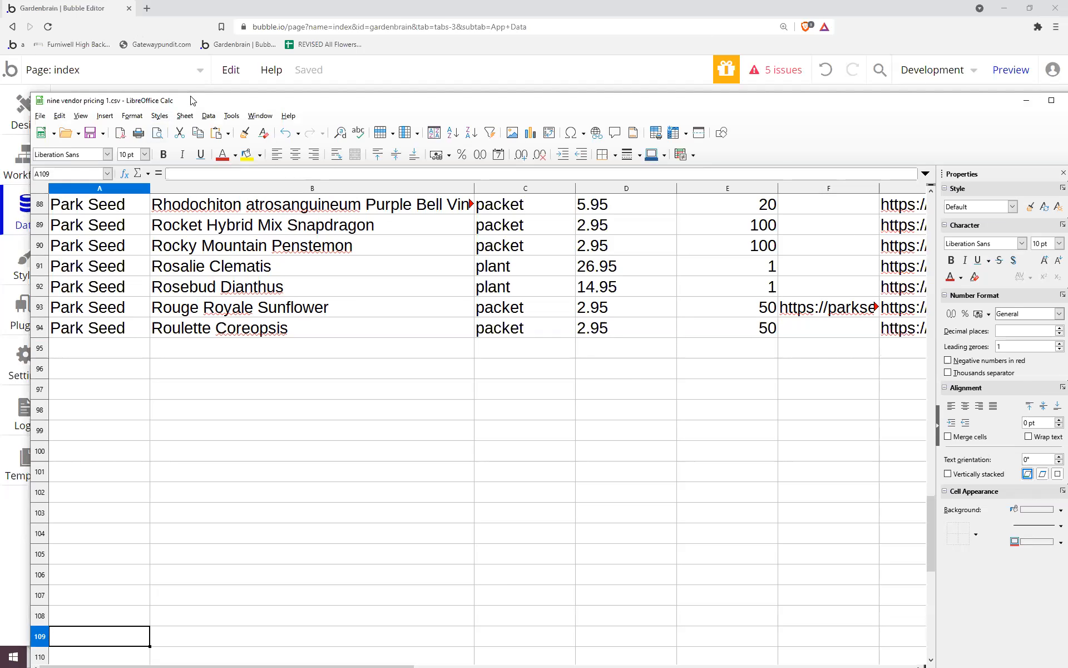
key("super+Right")
key("super+Up")
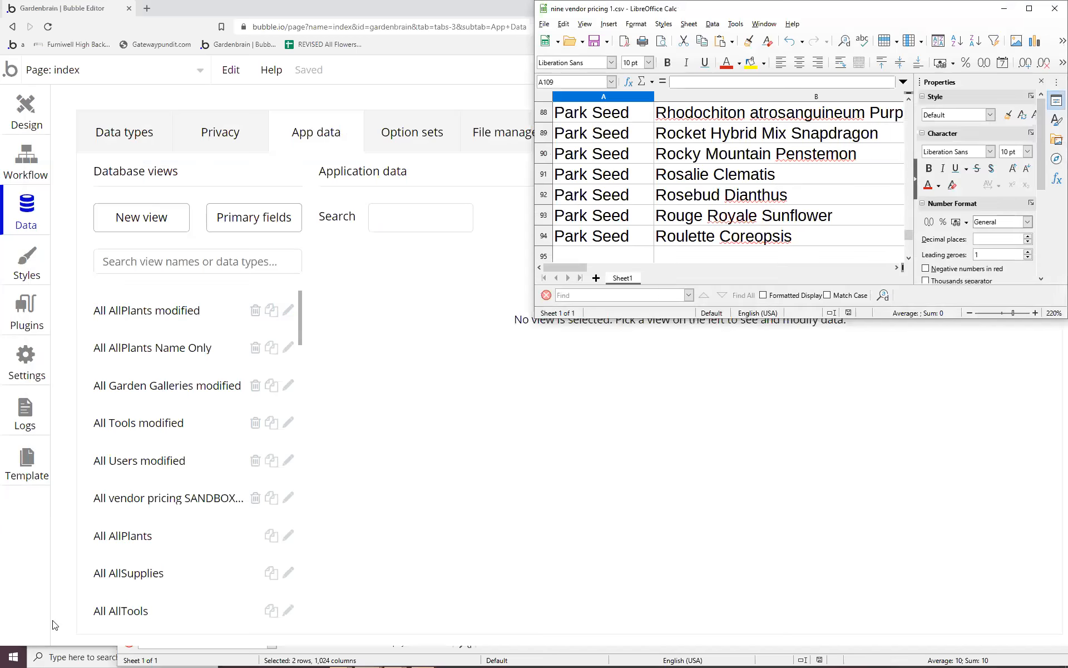
left_click(70, 652)
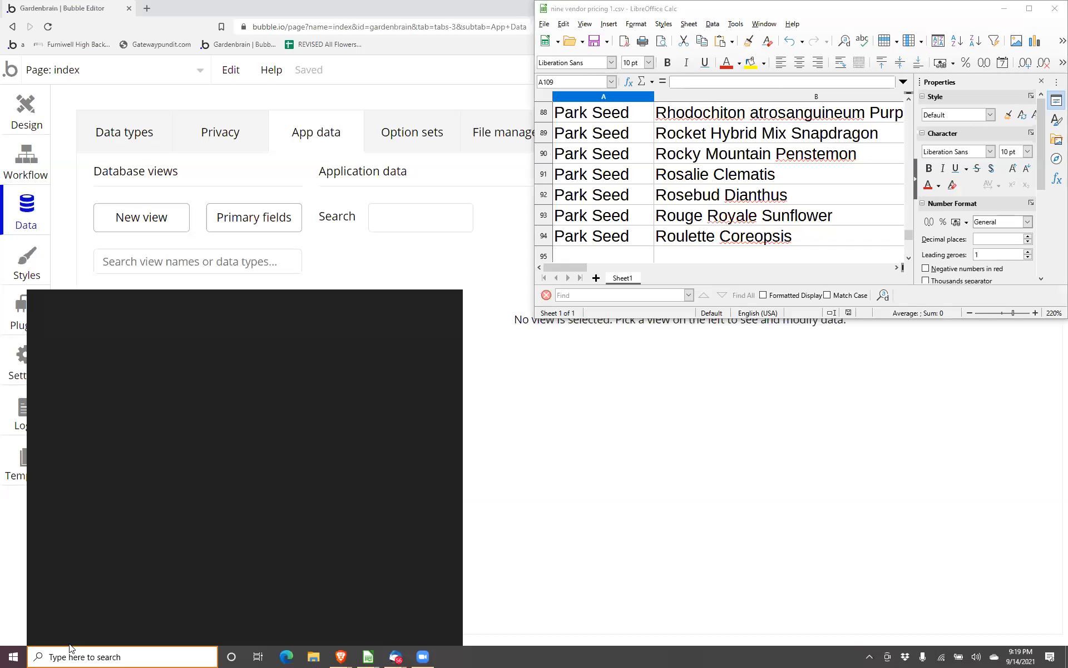
type("notepa")
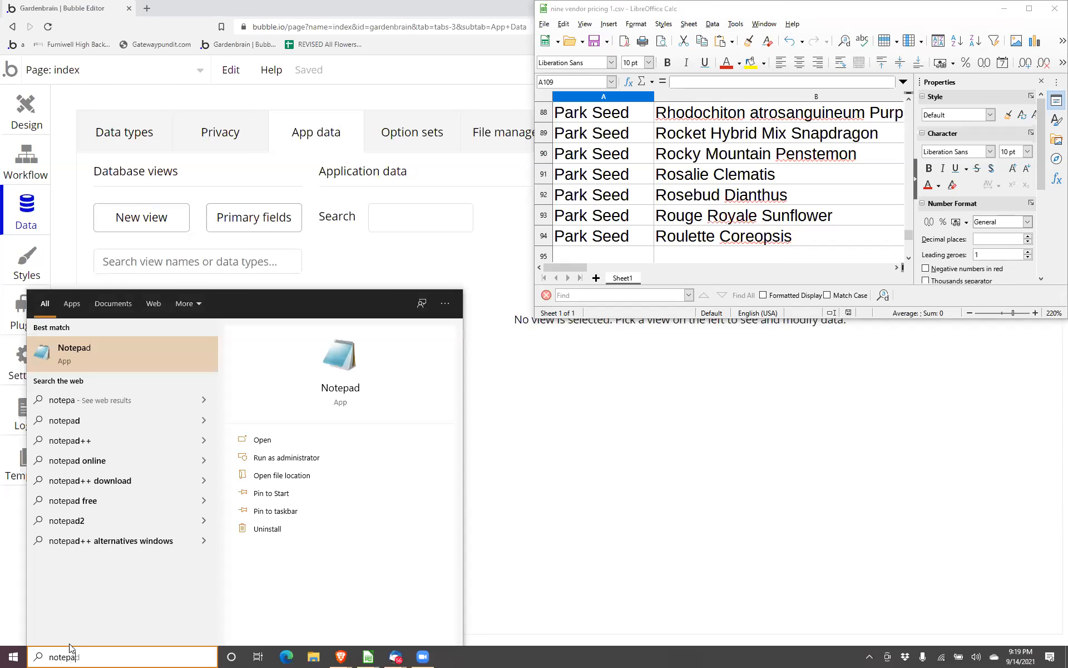
left_click(108, 349)
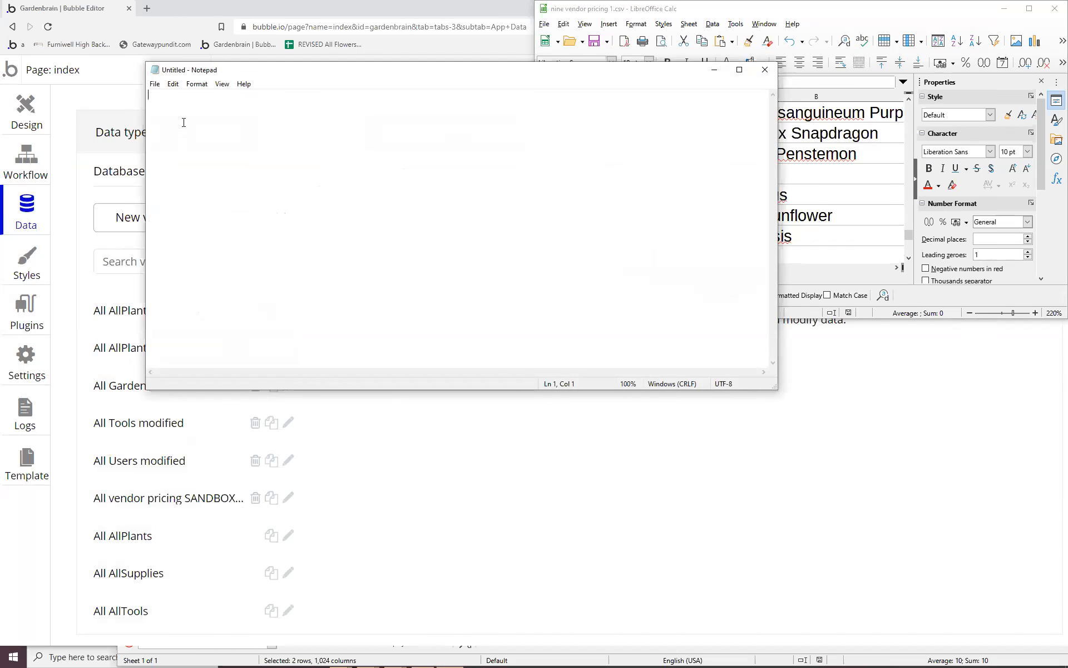
Open testFILE.csv from the Downloads folder in Notepad, with all file types listed.
left_click(155, 84)
left_click(156, 121)
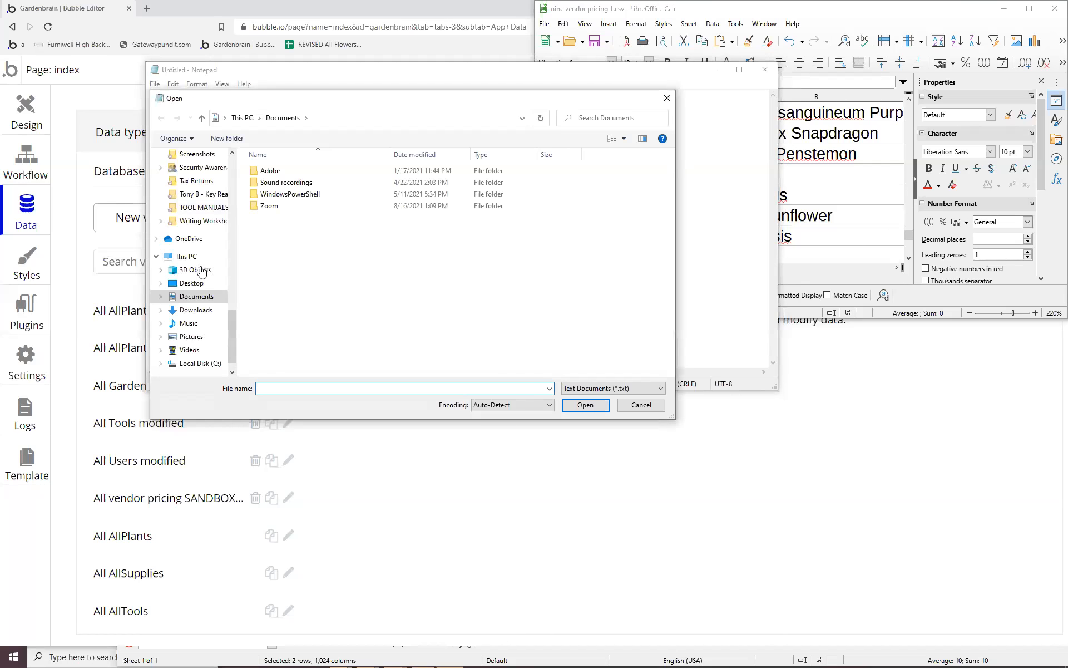
left_click(196, 309)
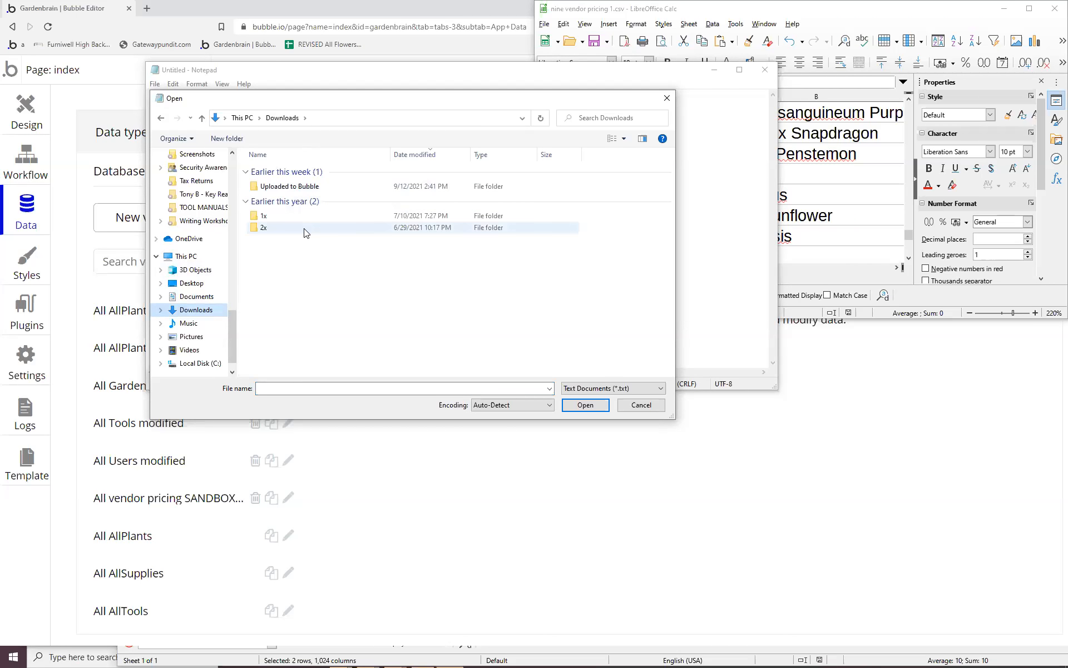
left_click(583, 389)
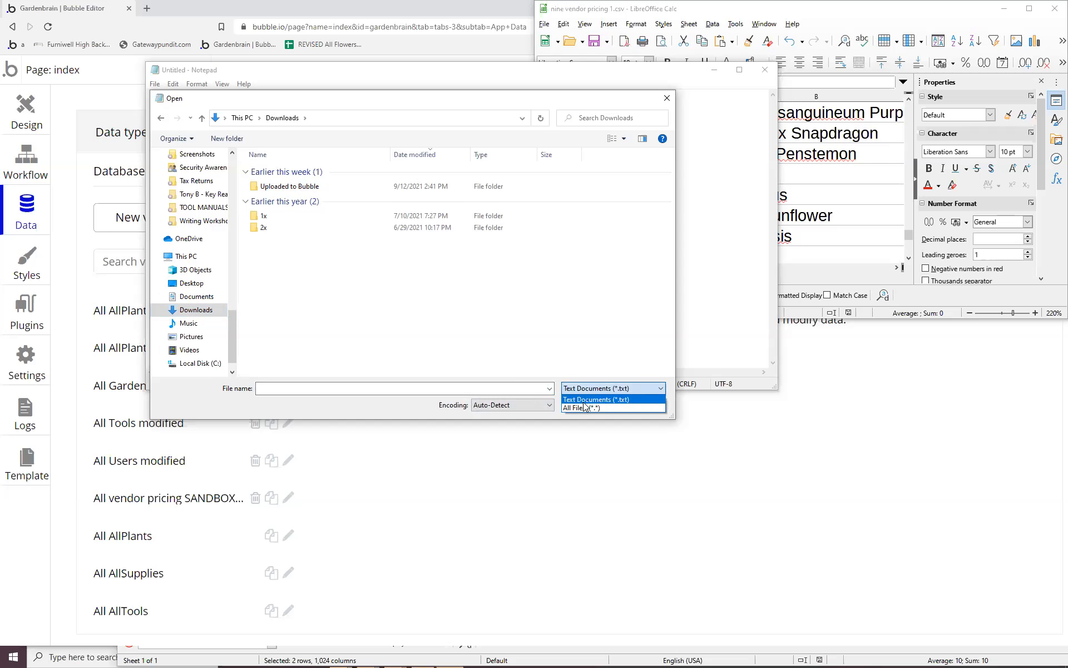
left_click(584, 398)
left_click(586, 390)
left_click(585, 401)
left_click(369, 198)
left_click(586, 406)
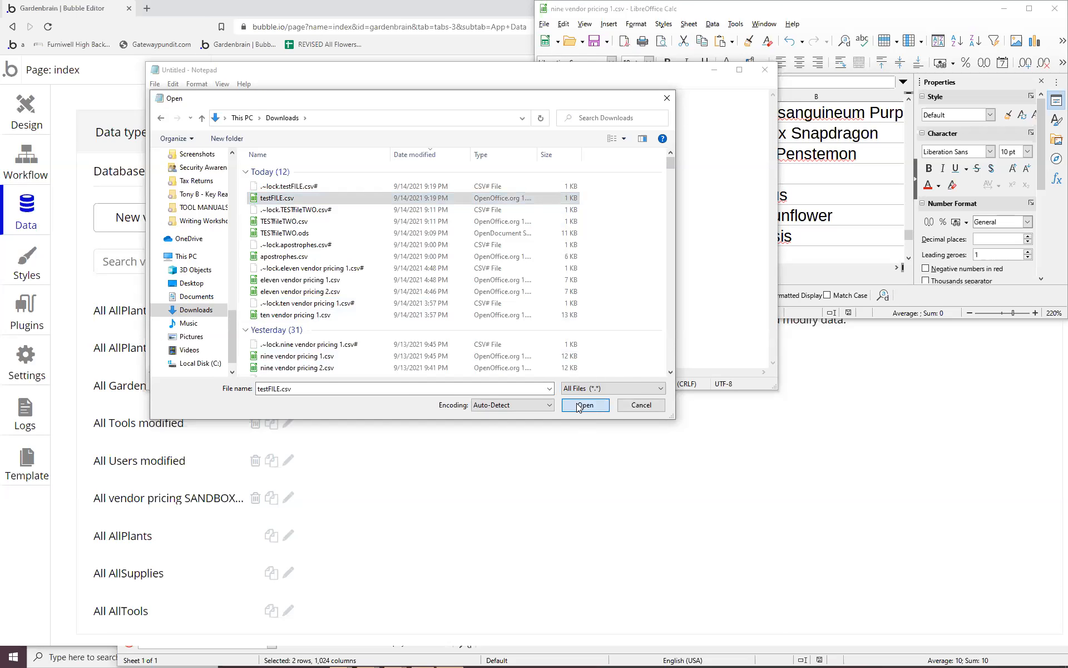
Enlarge the Notepad window and text, and examine the apostrophes around and inside the plant name in the raw CSV.
scroll(372, 248, "up", 3, "ctrl")
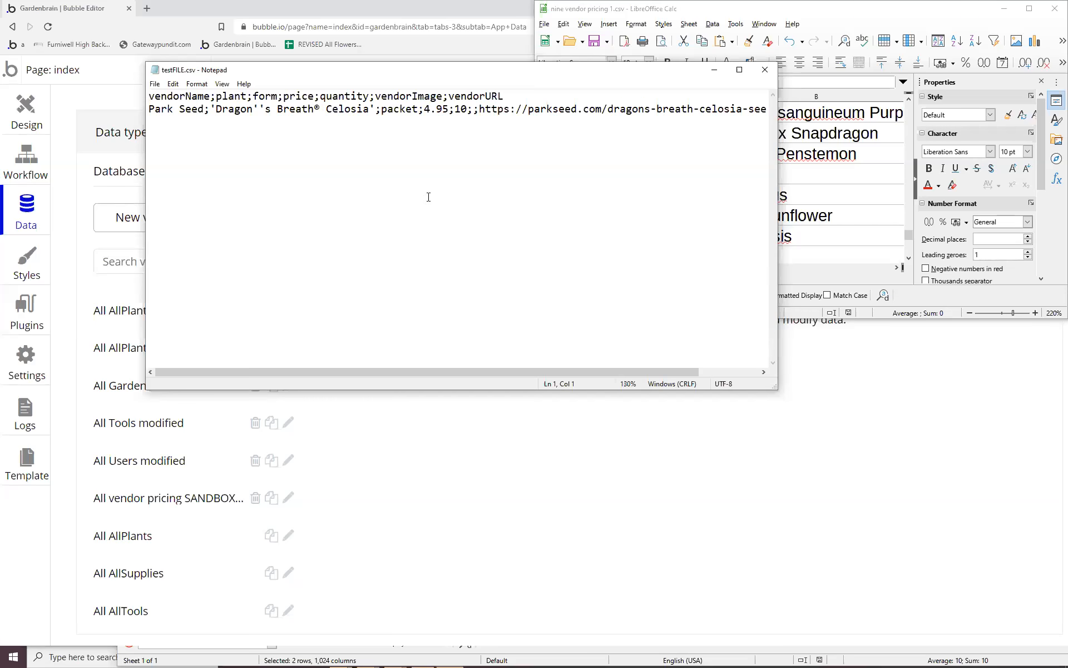
left_click(738, 71)
scroll(299, 90, "up", 12, "ctrl")
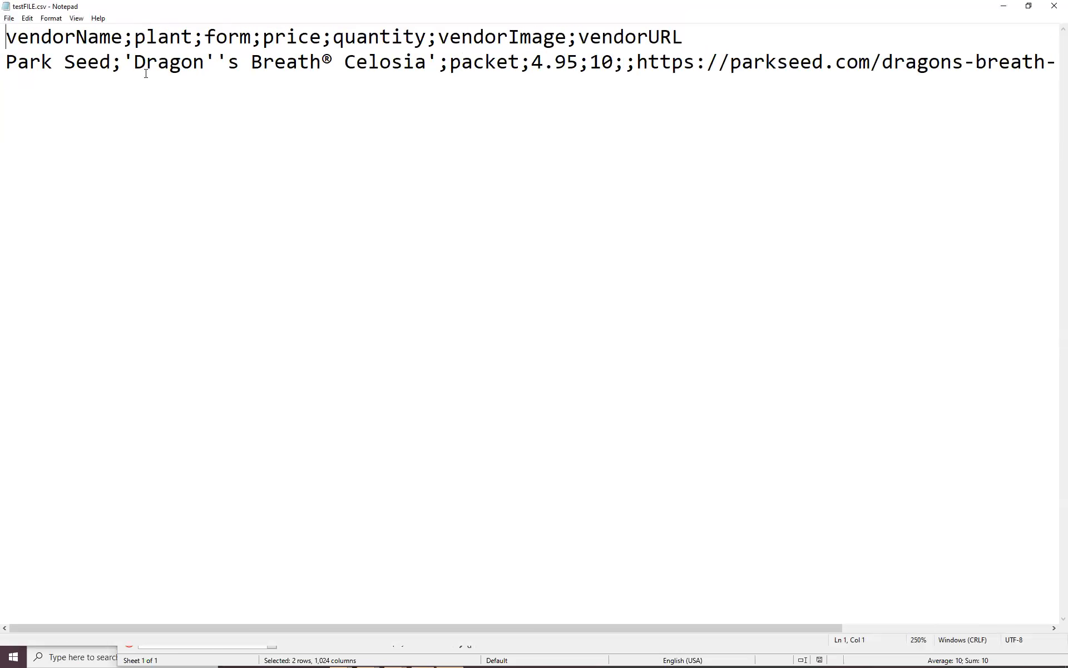
left_click_drag(228, 65, 212, 61)
left_click_drag(136, 60, 129, 58)
left_click_drag(427, 64, 438, 64)
Move the nine vendor pricing 1.csv window off screen and bring testFILE.csv back full size in Notepad.
left_click(1004, 6)
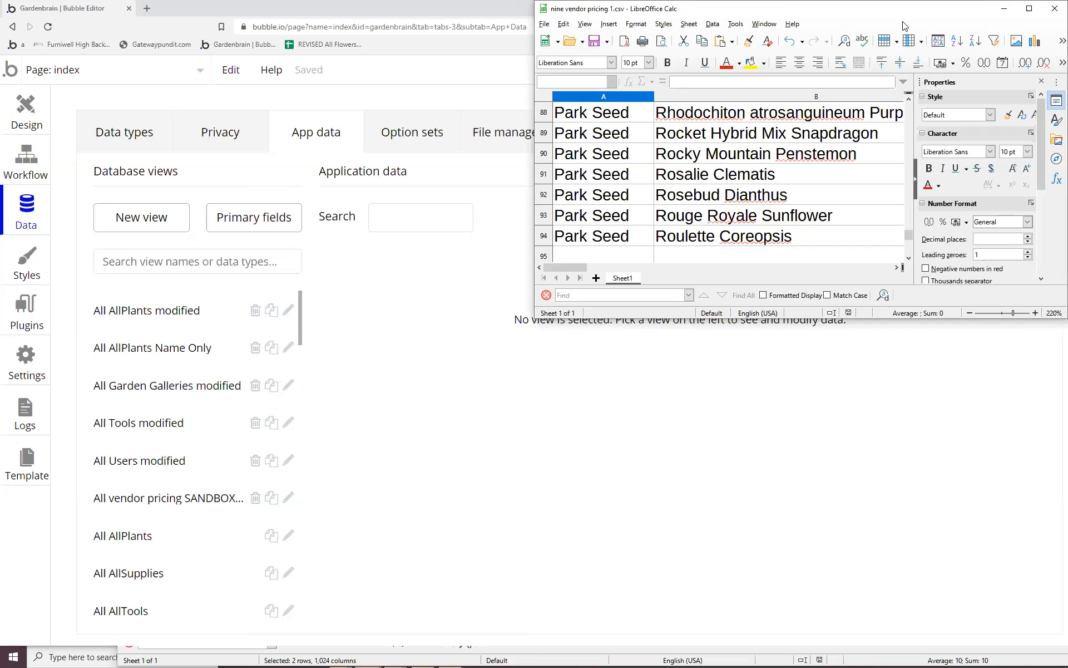
left_click_drag(905, 26, 1067, 26)
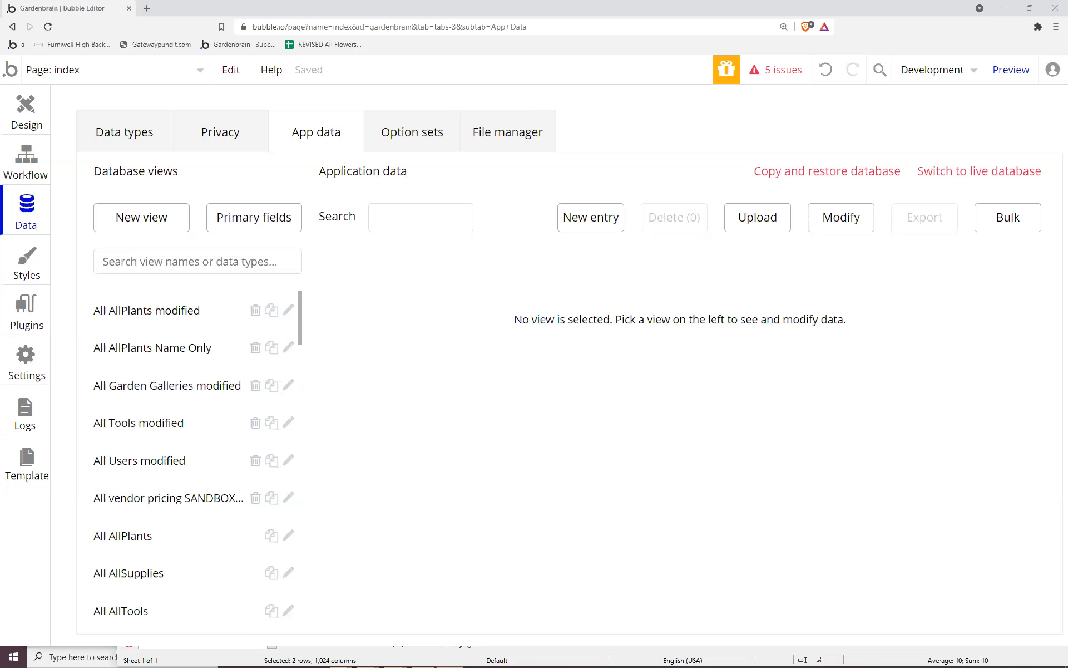
key("alt+Tab")
left_click(440, 270)
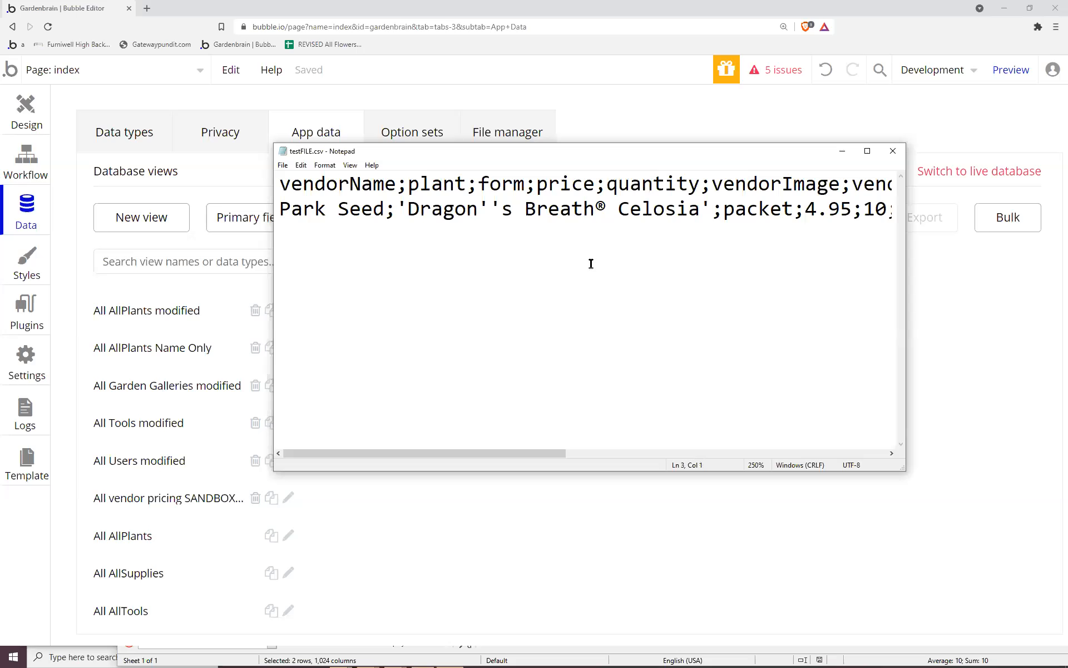
left_click(868, 150)
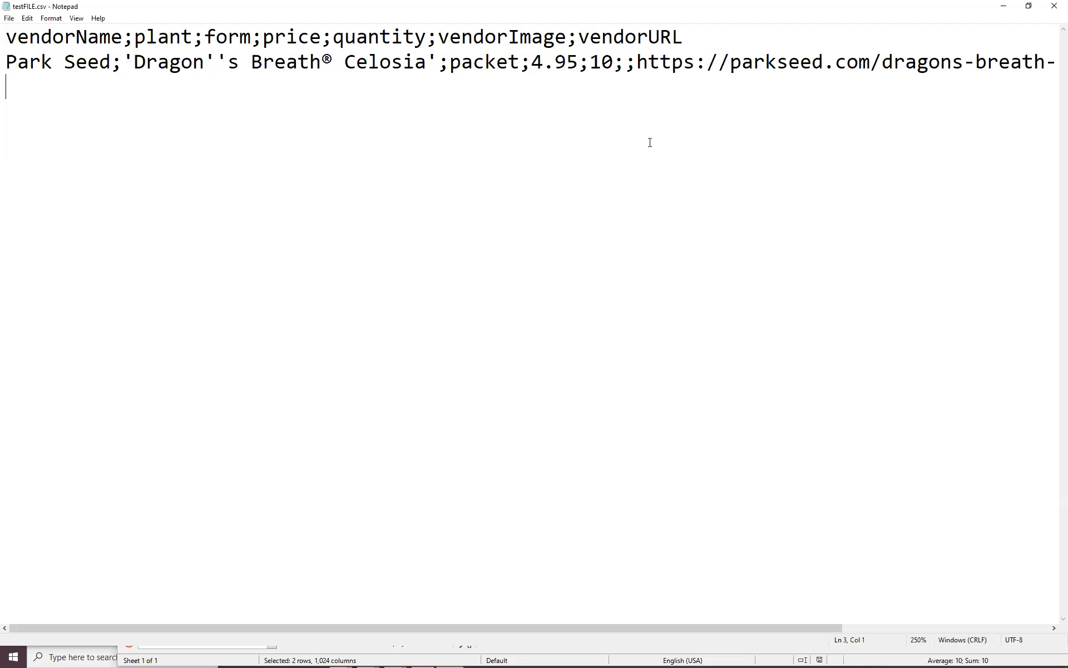
Replace the doubled apostrophe in the plant name with a single one and remove its enclosing quotes, giving Dragon's Breath® Celosia.
left_click(227, 64)
key("BackSpace")
key("BackSpace")
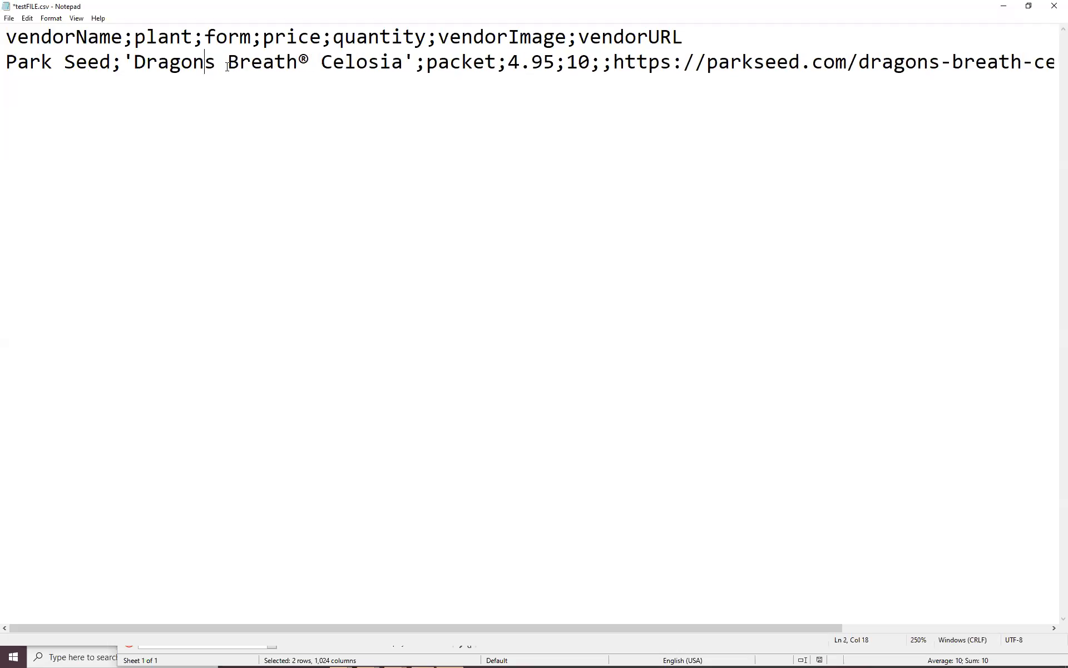
type("'")
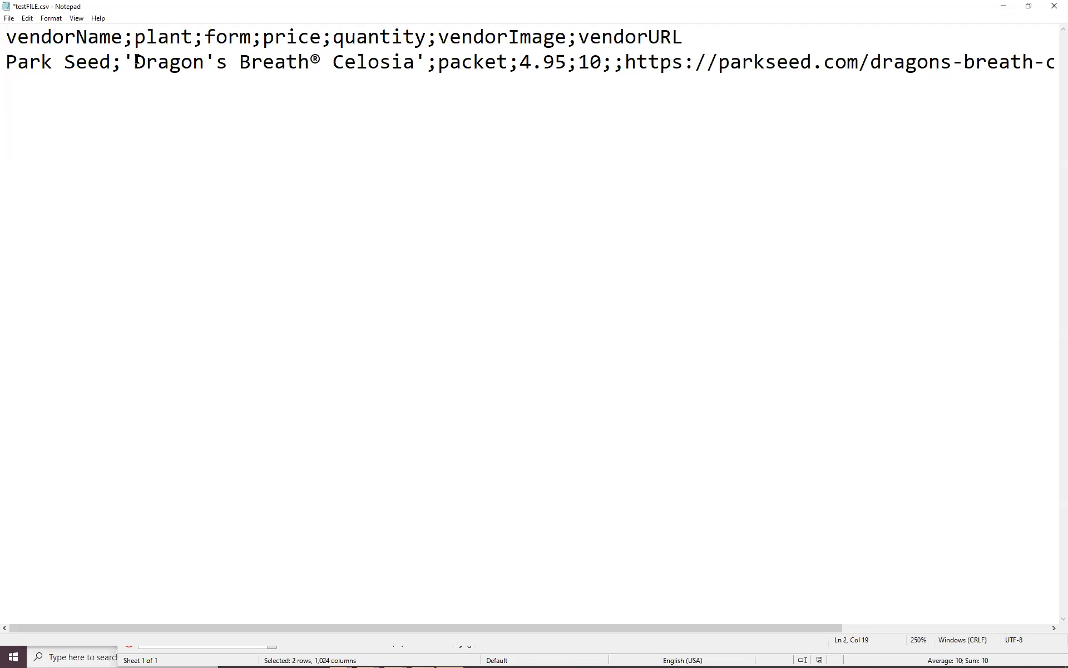
key("BackSpace")
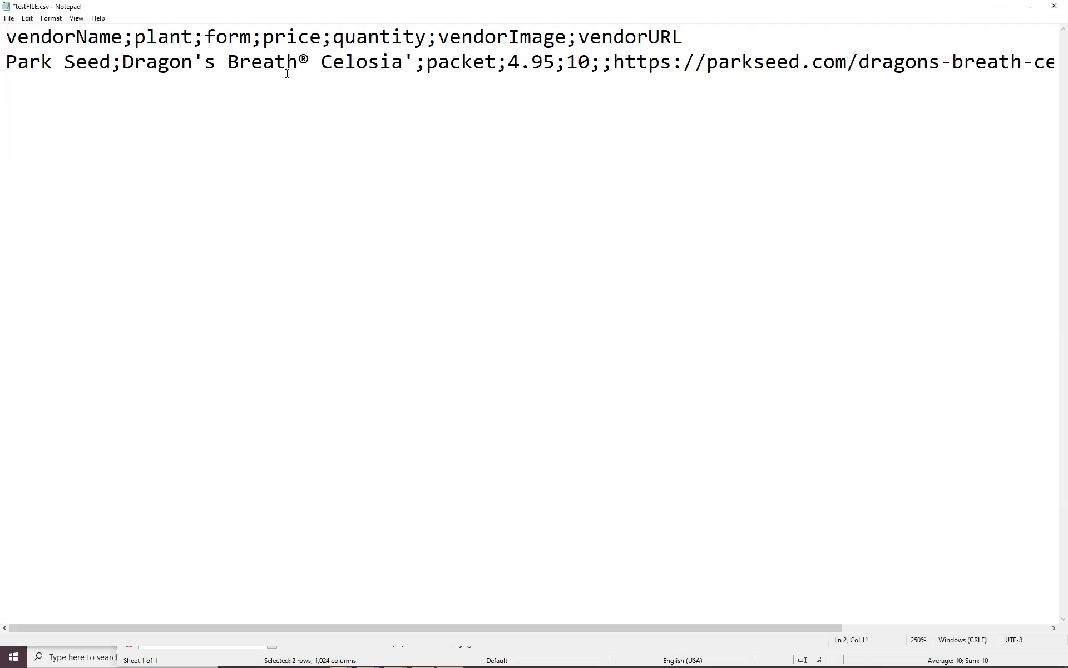
left_click(414, 64)
key("BackSpace")
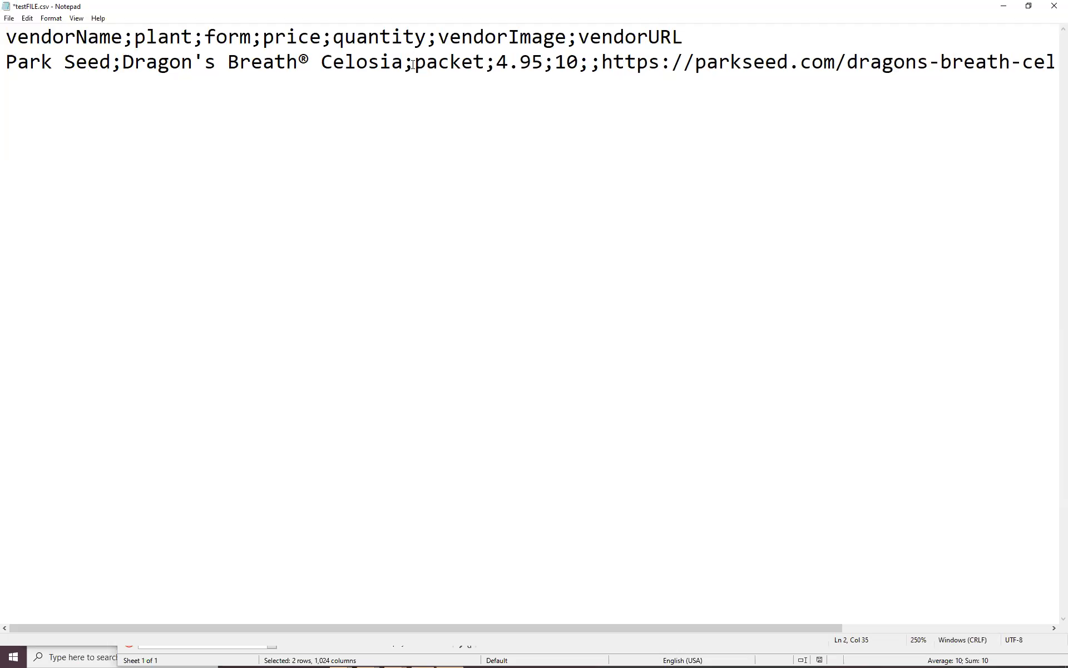
Save the corrected text as testFILE.csv in Downloads with the All Files type and UTF-8 encoding, replacing the existing file.
left_click(9, 17)
left_click(34, 80)
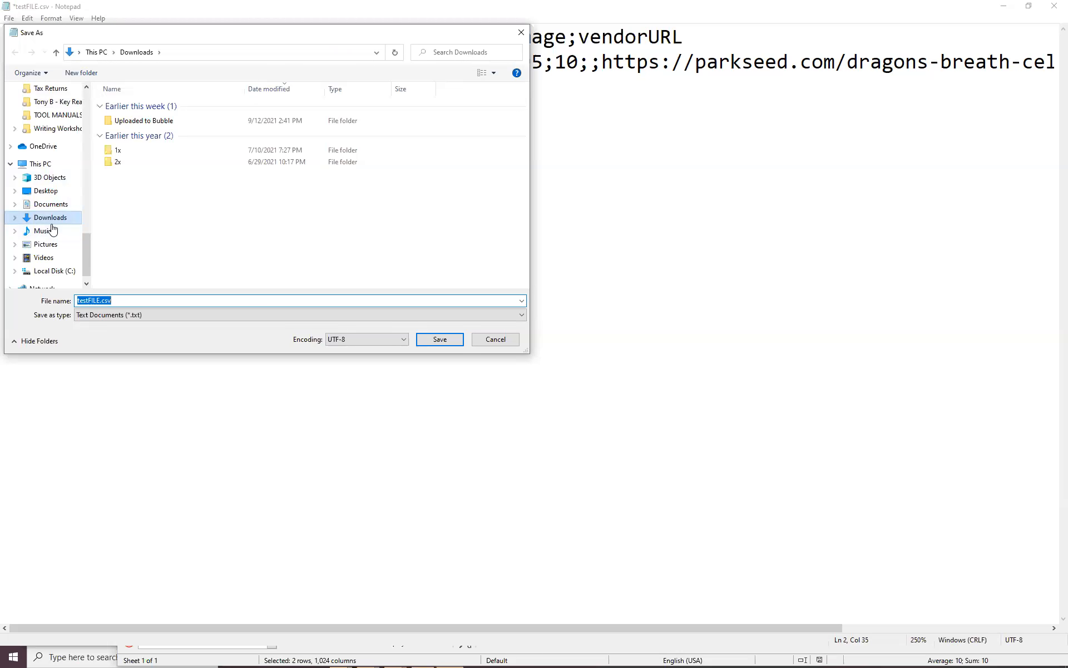
left_click(104, 318)
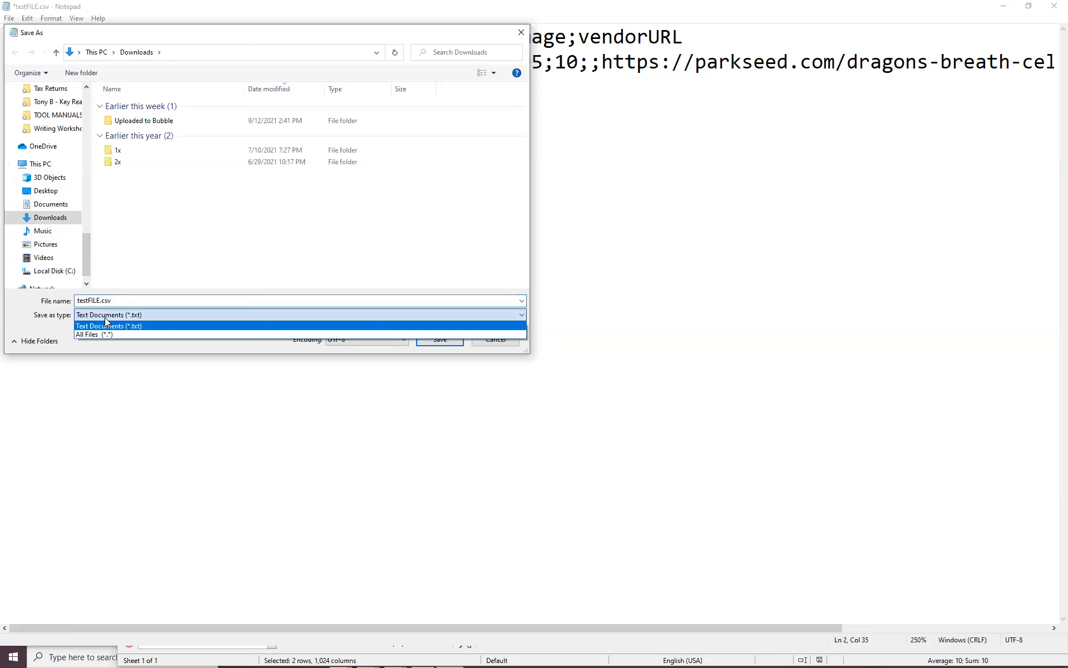
left_click(105, 319)
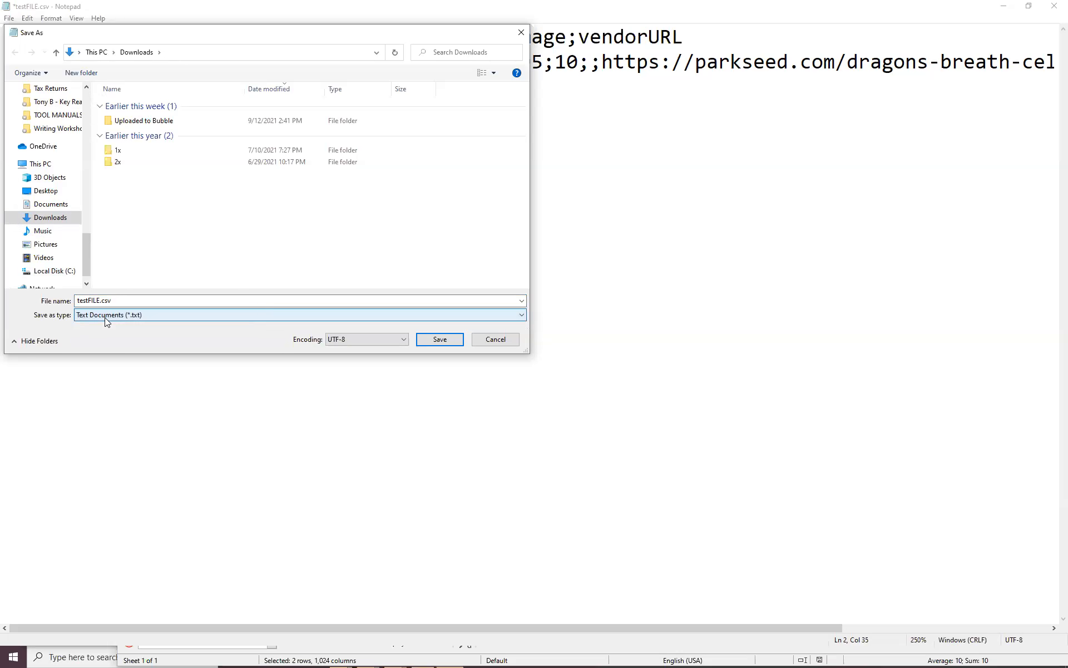
left_click(121, 316)
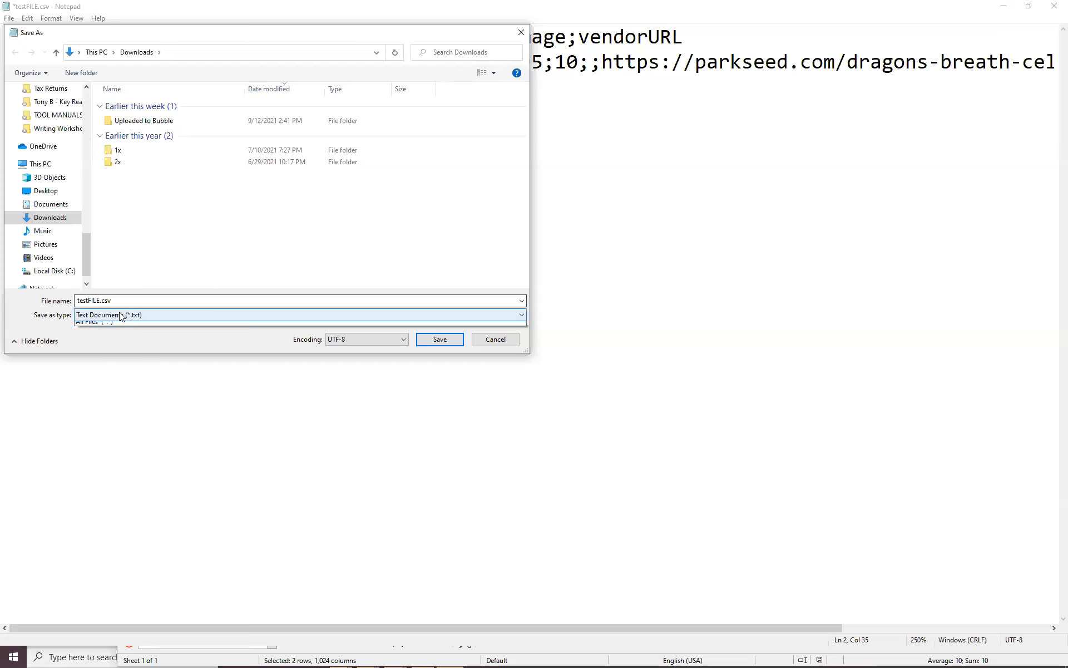
left_click(122, 337)
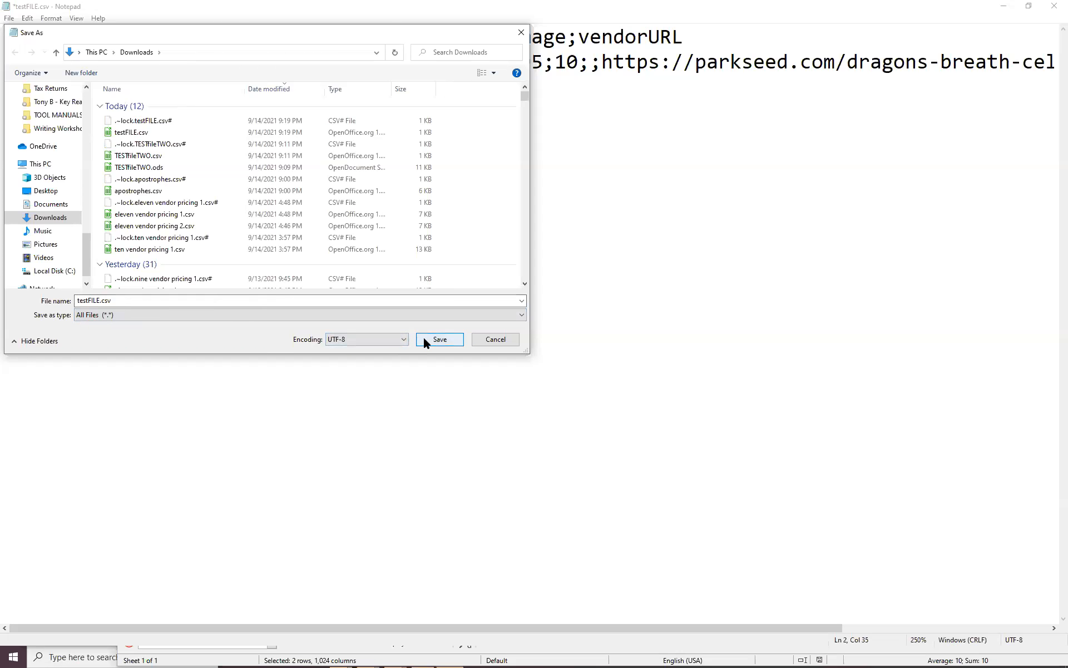
left_click(439, 339)
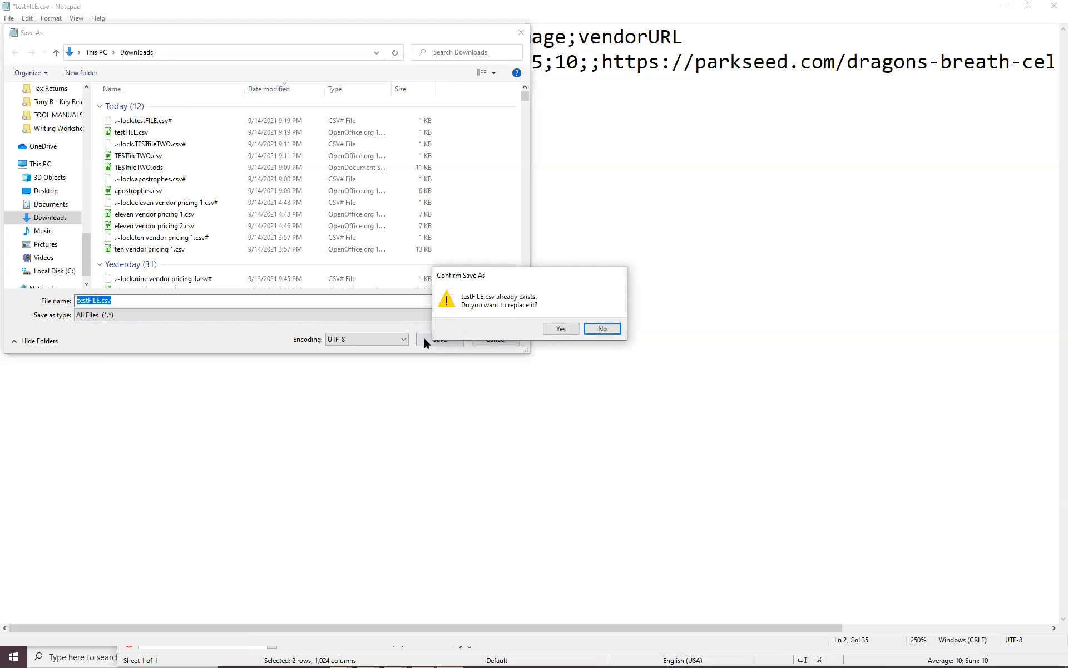
left_click(557, 330)
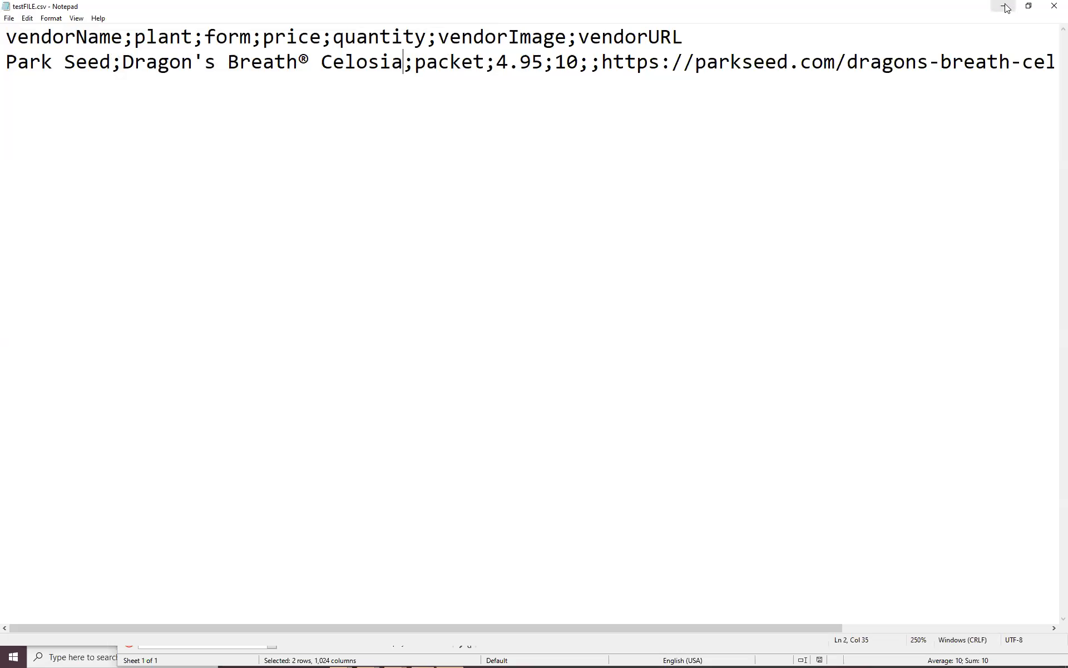
Switch back to the Bubble editor, reload the page to clear the old upload setup, and start a fresh CSV upload.
left_click(1023, 12)
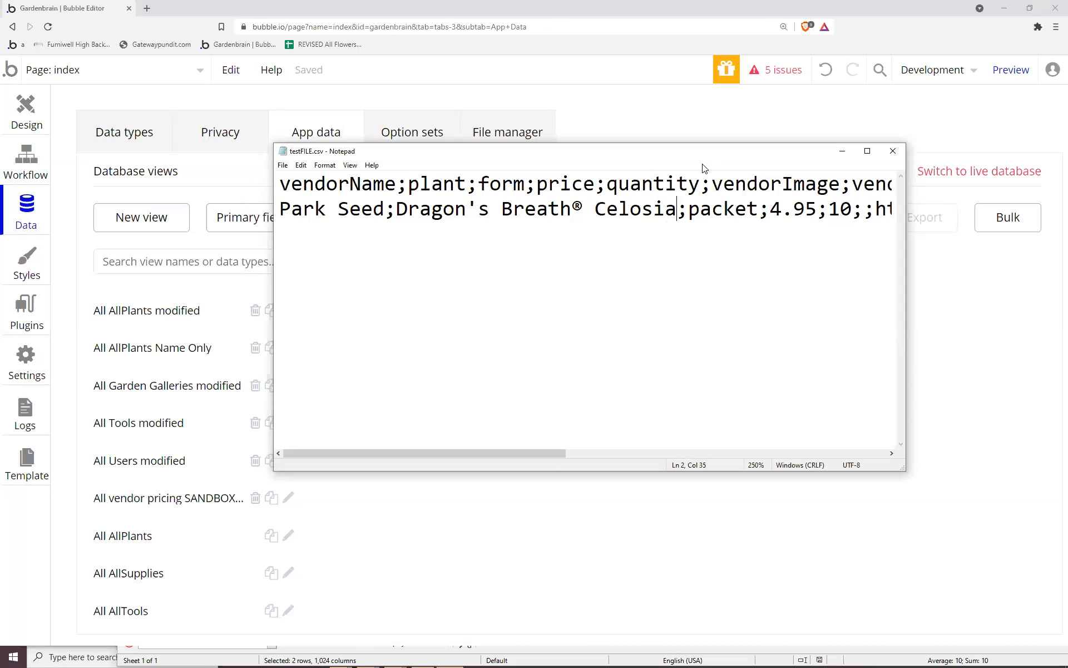
left_click(990, 274)
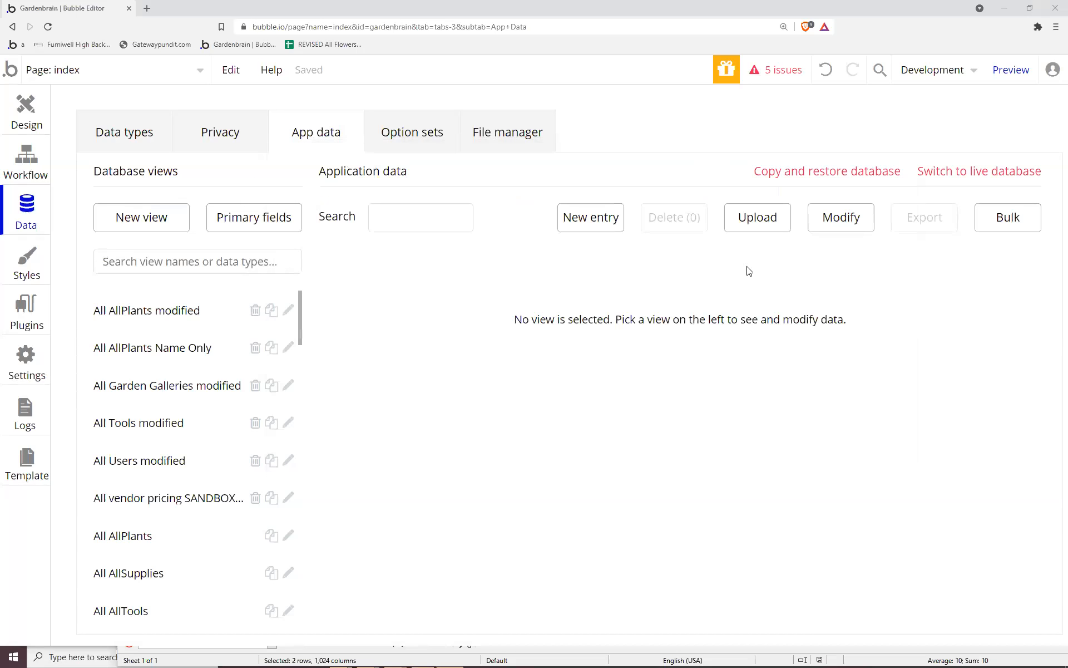
left_click(730, 212)
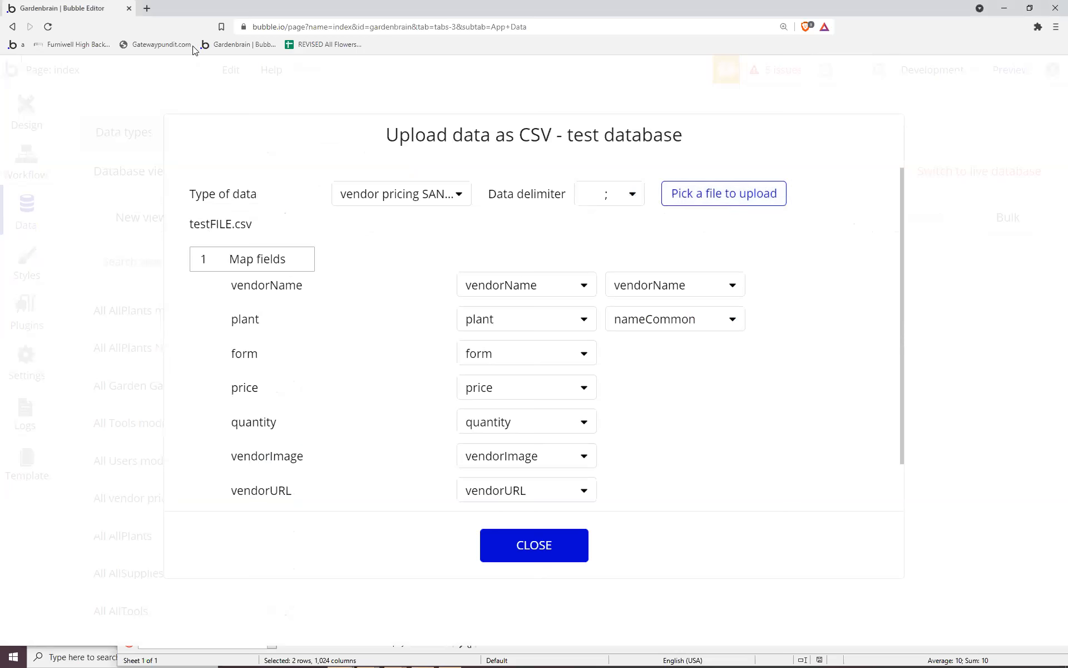
left_click(48, 26)
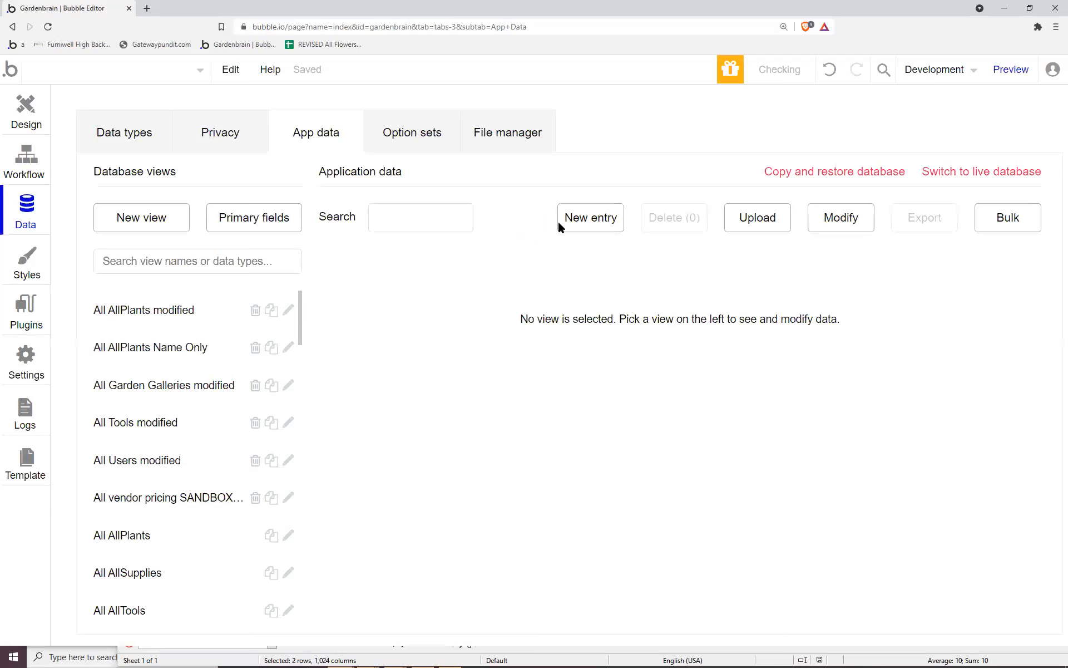
left_click(763, 219)
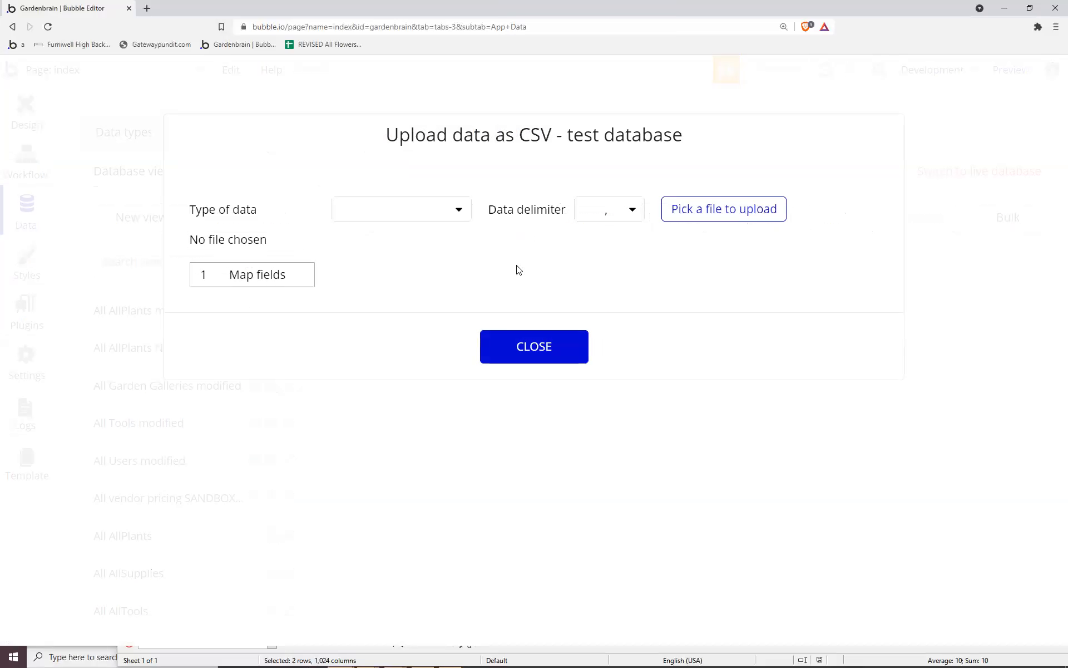
Set the upload's type of data to vendor pricing SANDBOX and its data delimiter to a semicolon.
left_click(411, 211)
type("vve")
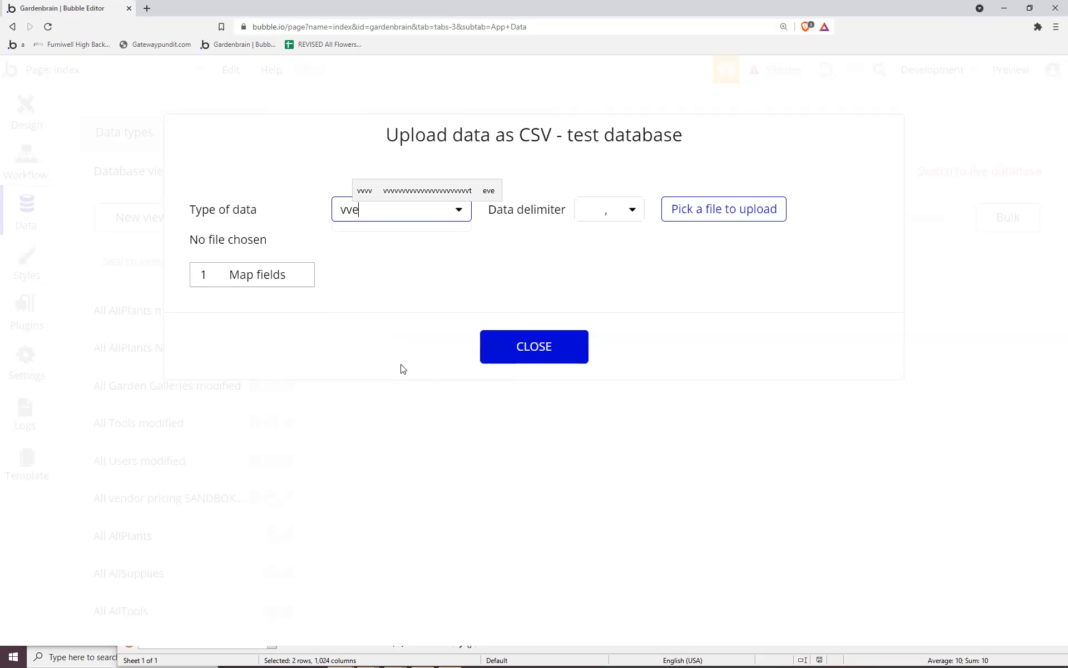
type("nd")
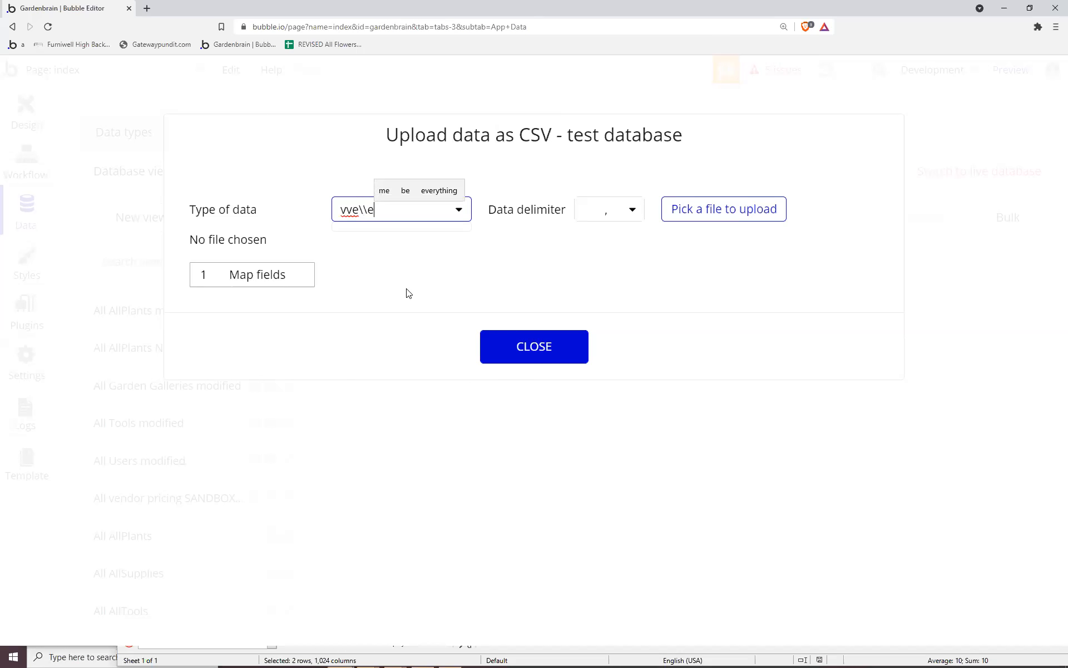
key("BackSpace")
key("BackSpace")
key("BackSpace")
key("BackSpace")
type("e")
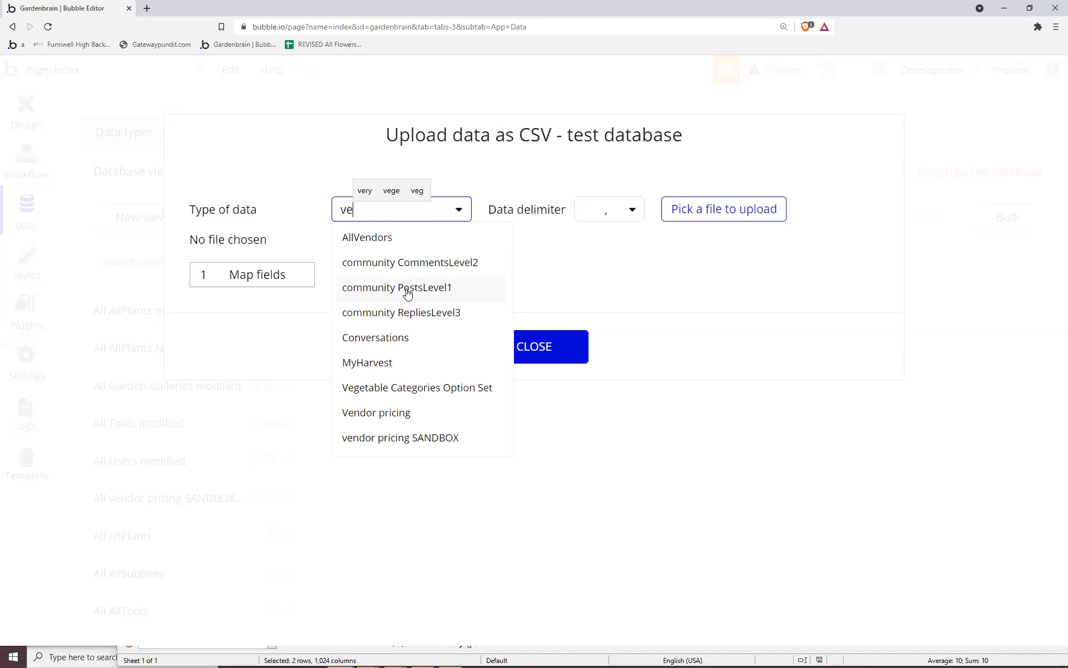
left_click(444, 439)
left_click(599, 215)
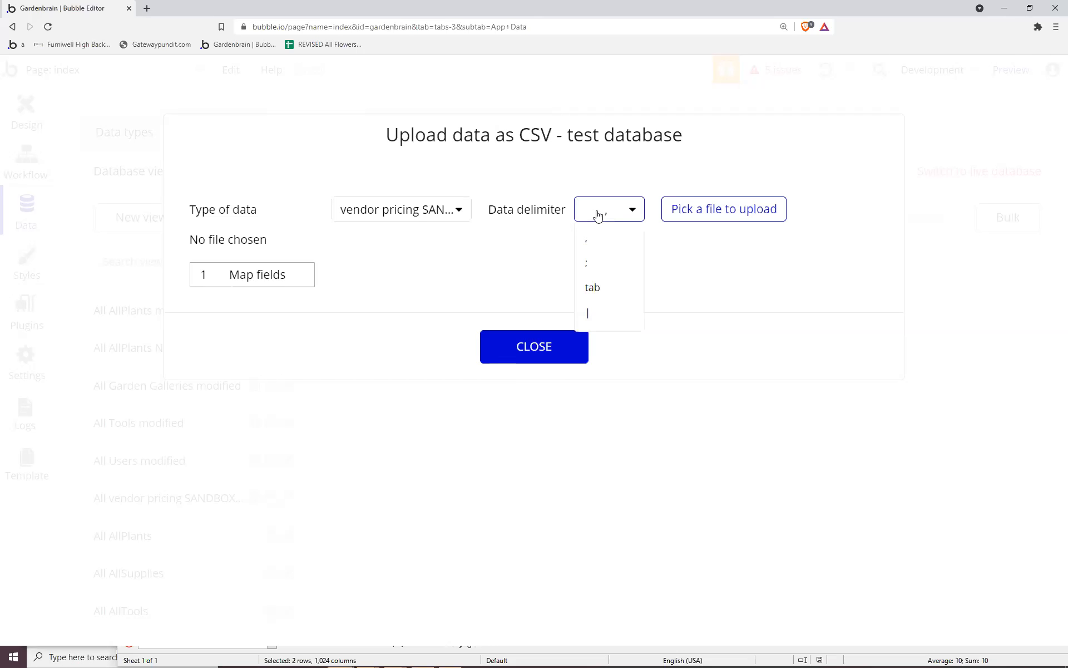
left_click(606, 265)
Choose testFILE.csv from the Downloads folder as the file to upload.
left_click(708, 210)
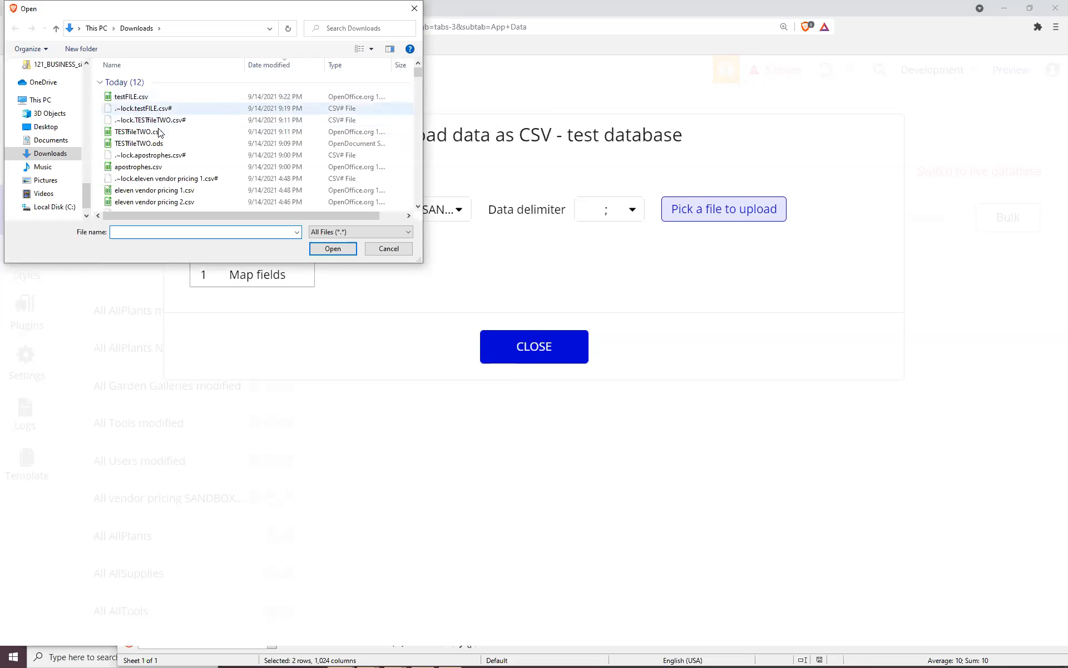
left_click(159, 97)
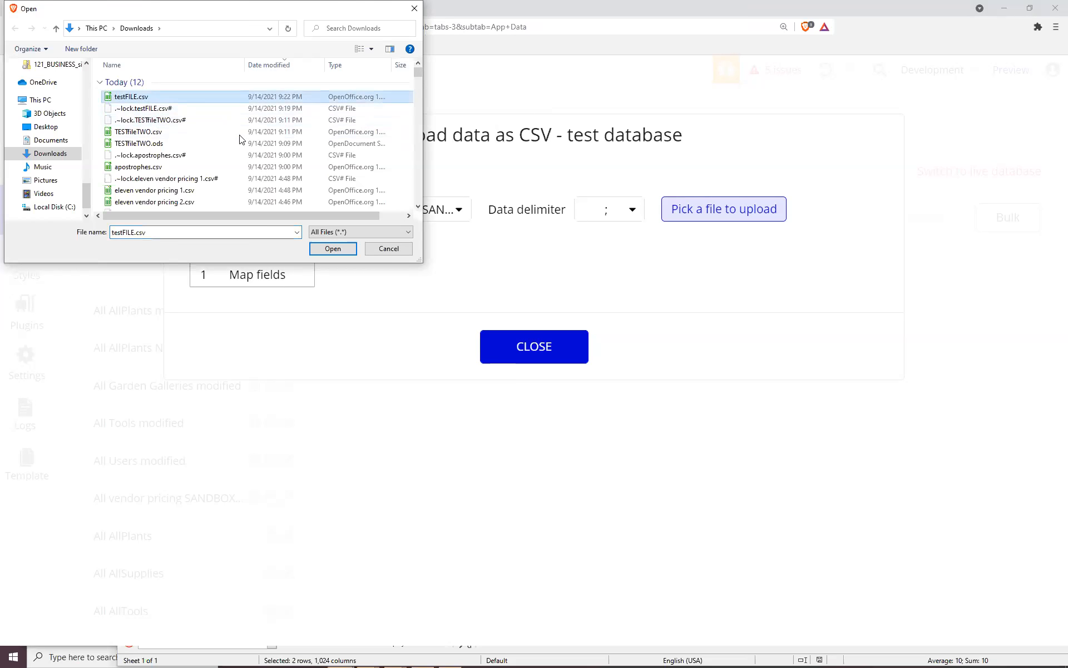
left_click(333, 248)
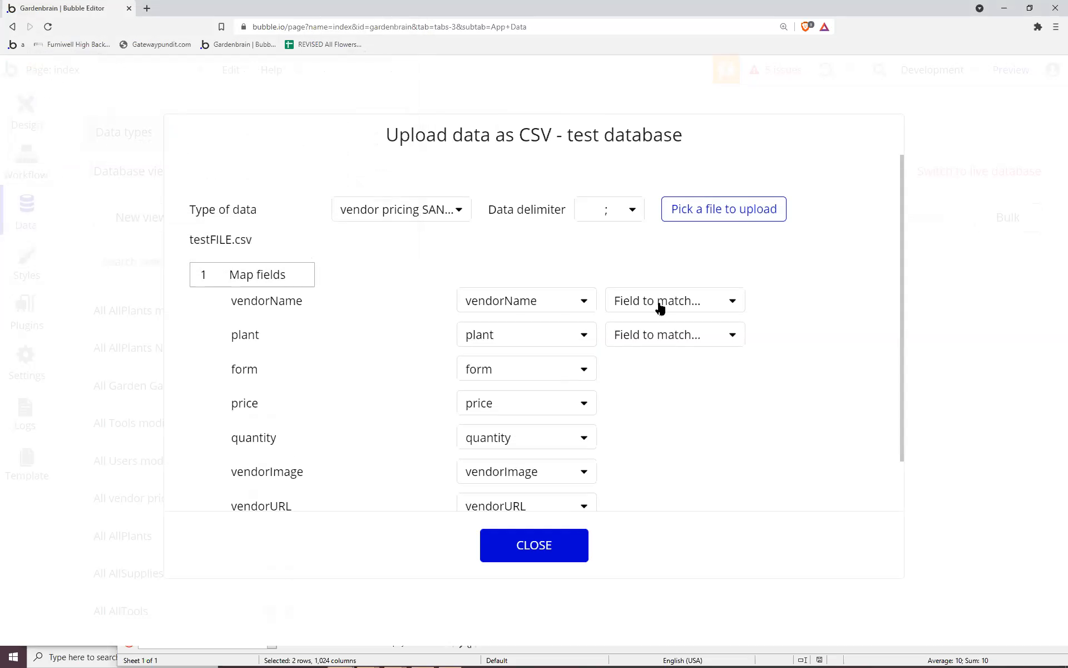
Match the vendorName field on vendorName and the plant field on nameCommon in the field mapping.
left_click(660, 303)
type("ve")
left_click(657, 352)
left_click(657, 335)
type("namec")
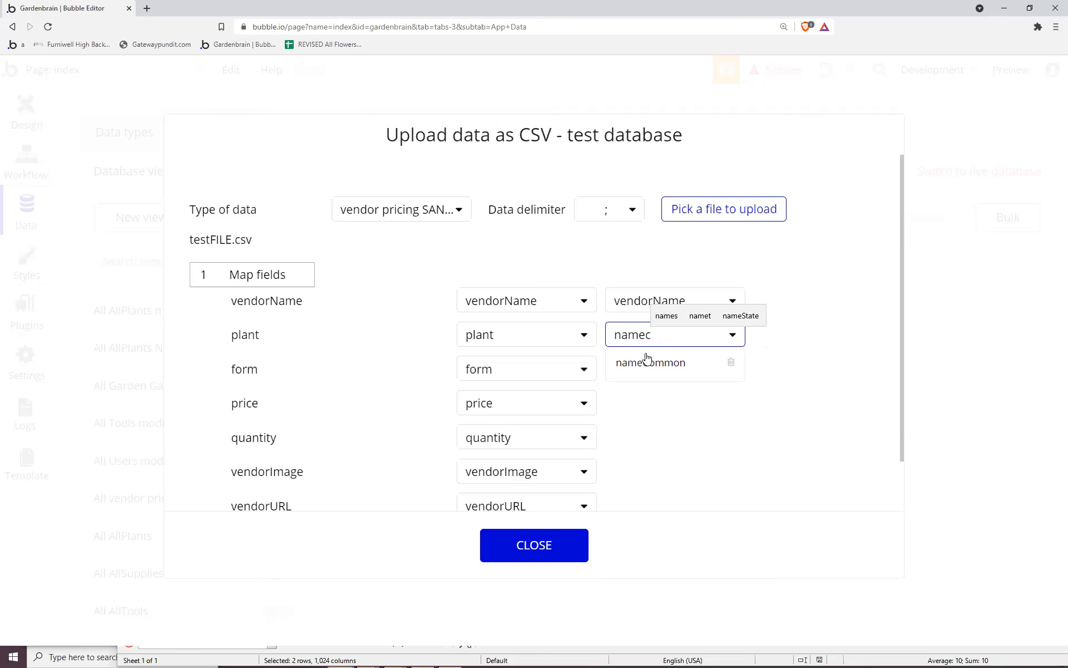
left_click(647, 364)
Validate the mapped testFILE.csv data, upload it to the test database, and close the upload dialog.
scroll(282, 508, "down", 1)
scroll(281, 507, "up", 1)
scroll(311, 473, "down", 1)
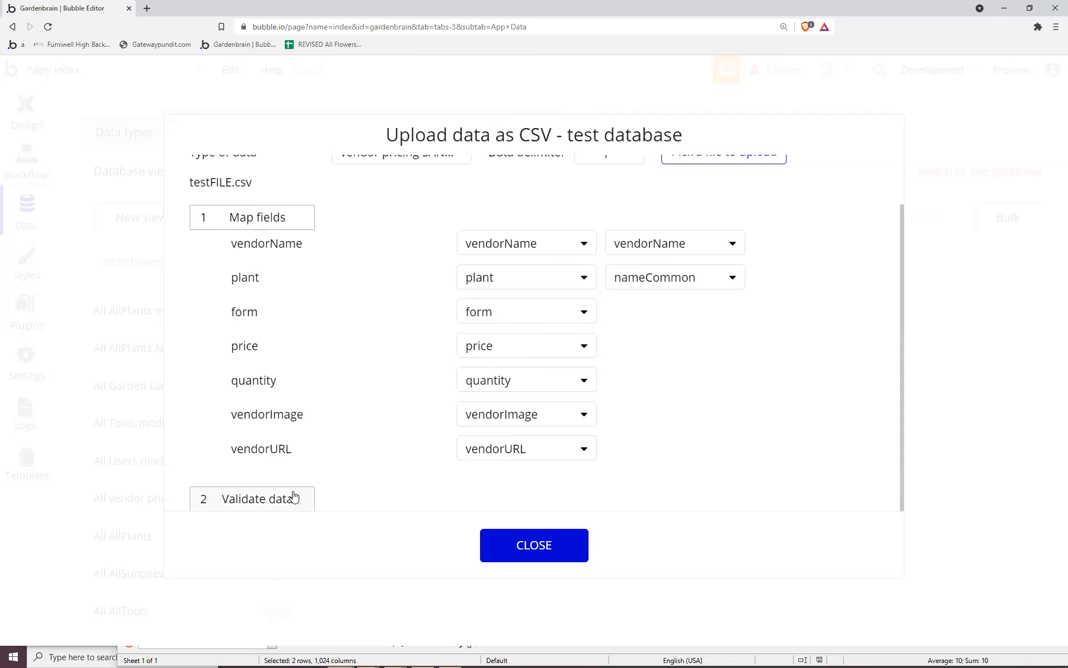
scroll(317, 470, "down", 1)
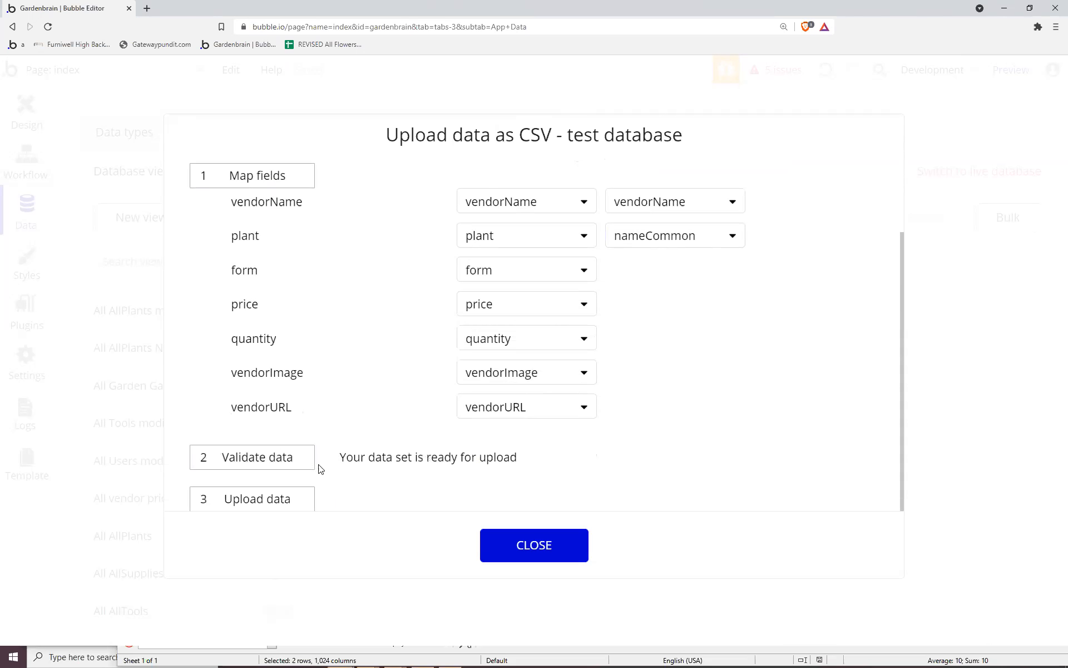
left_click(292, 501)
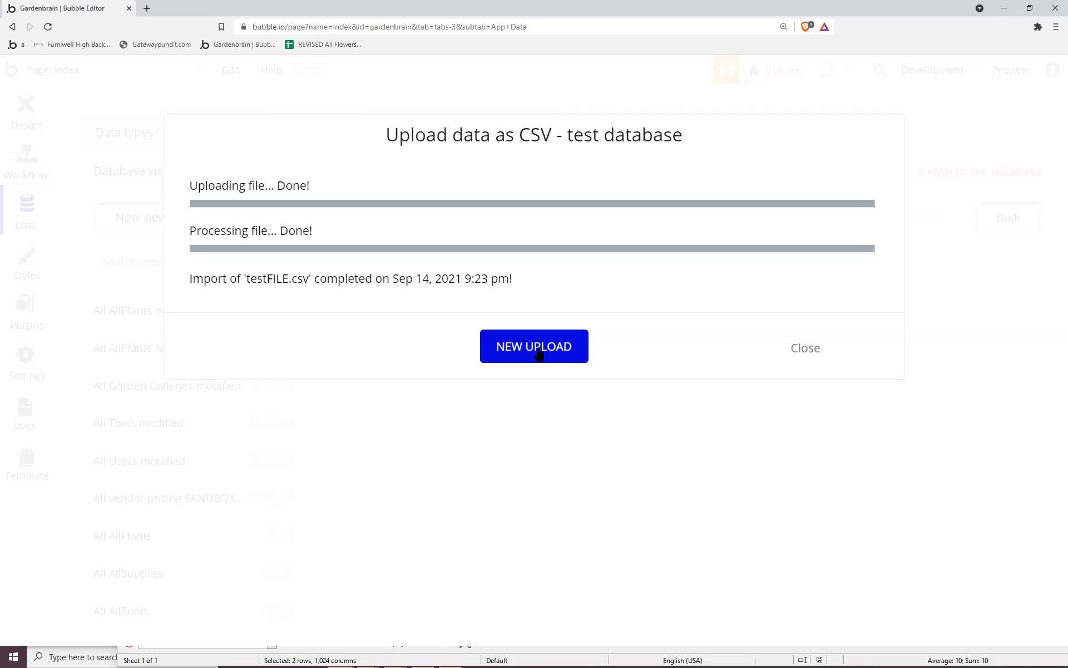
left_click(814, 350)
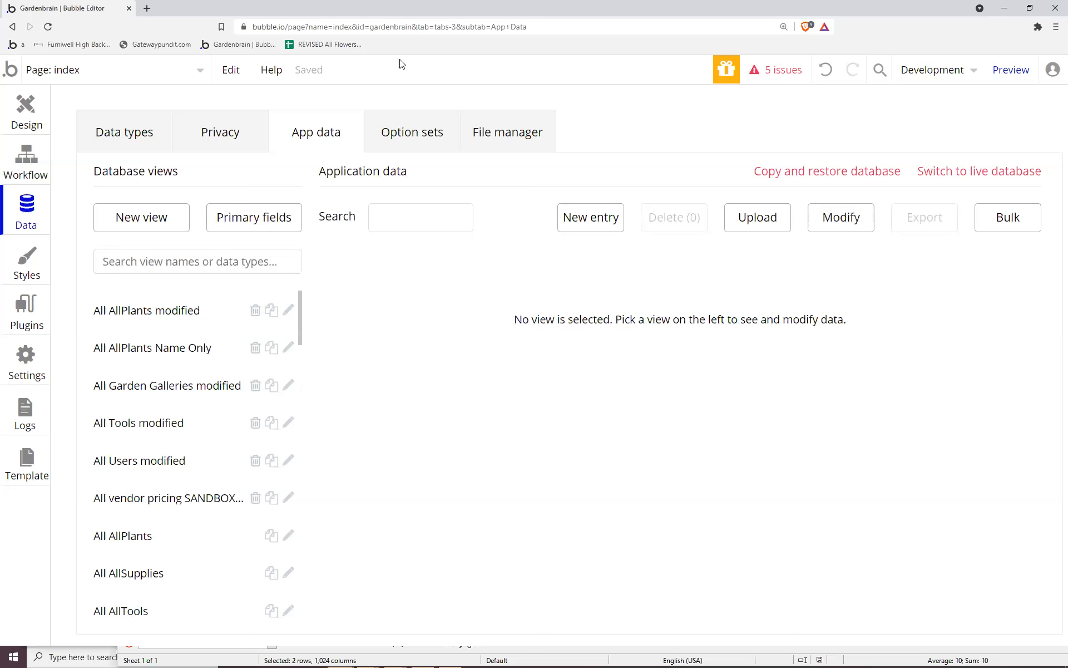
Switch to Google Sheets through the bookmarked REVISED All Flowers spreadsheet and create a new blank spreadsheet.
left_click(328, 45)
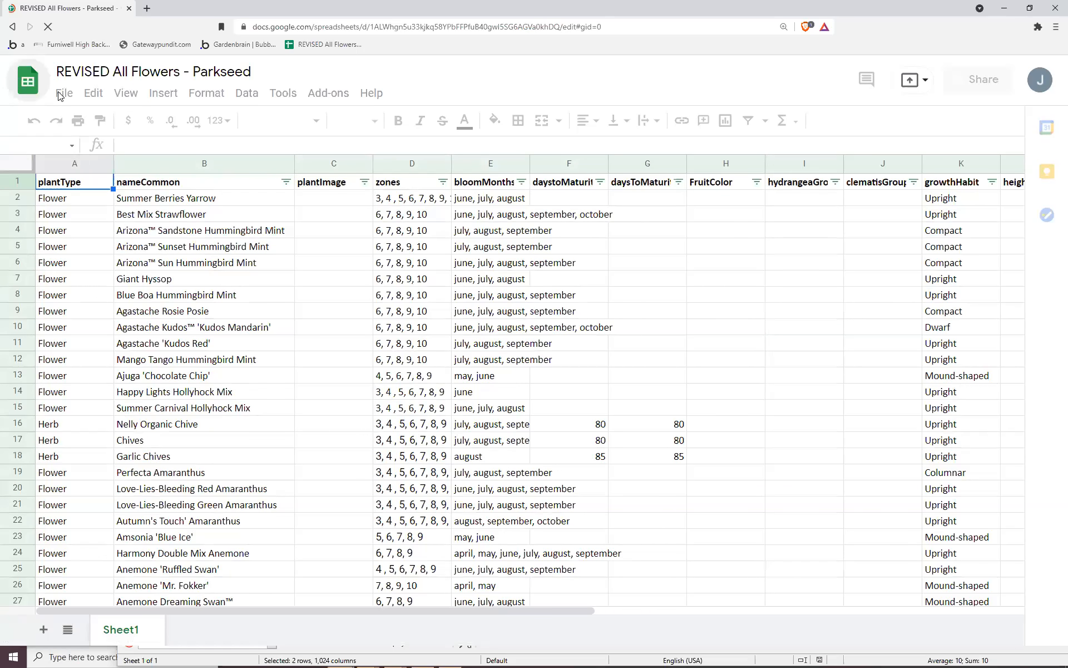
left_click(61, 95)
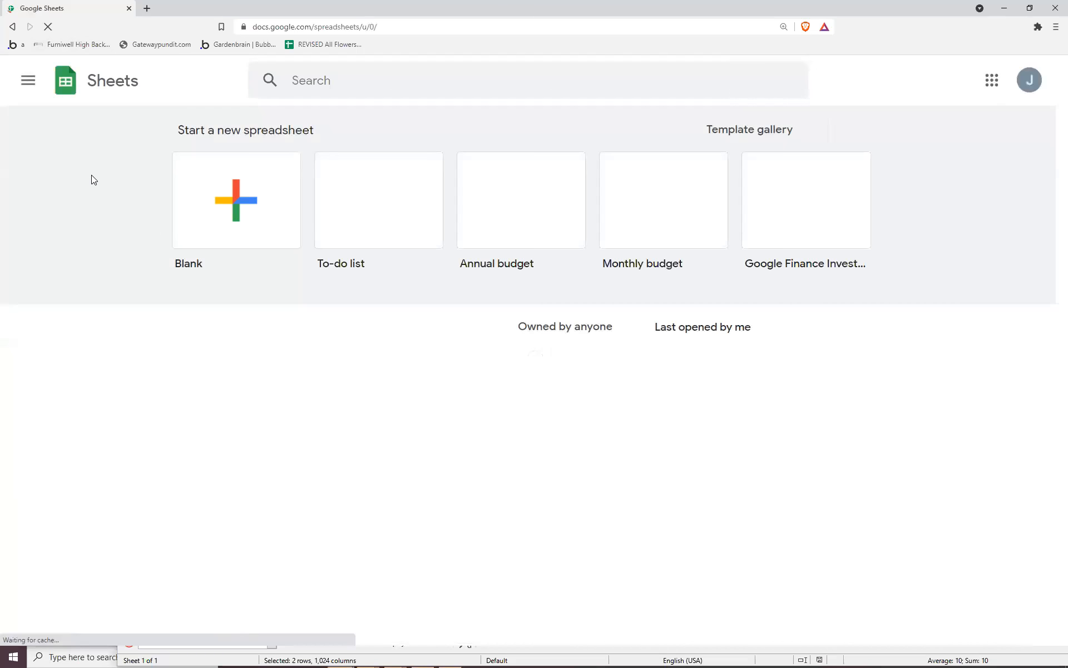
left_click(238, 198)
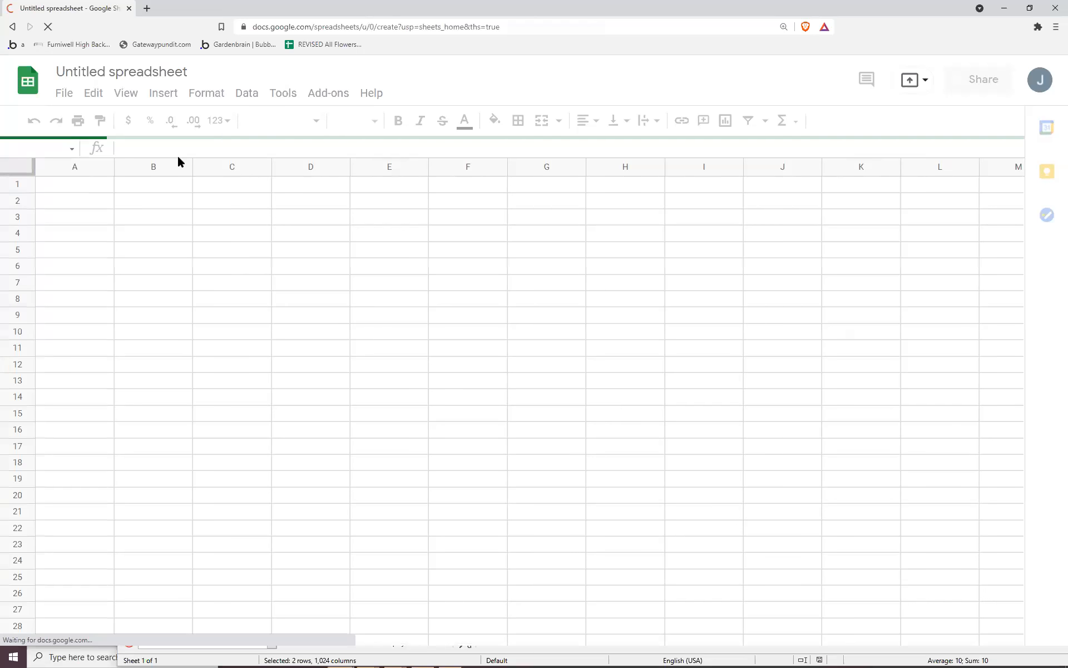
Upload apostrophes.csv from the Downloads folder as the file to import into the blank spreadsheet.
left_click(62, 94)
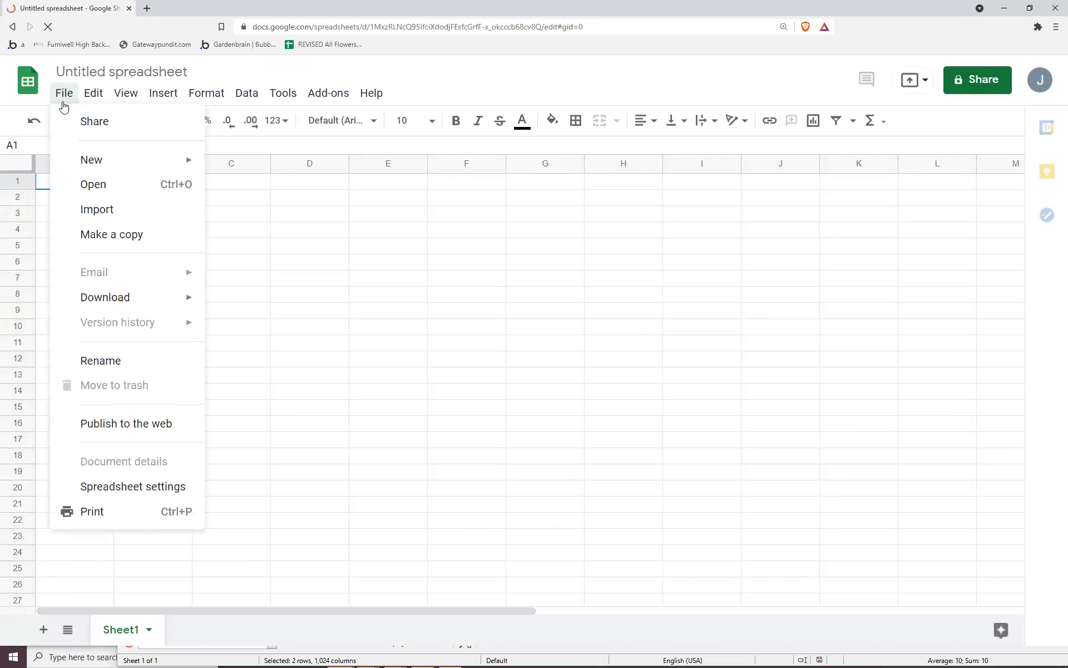
left_click(92, 212)
left_click(91, 209)
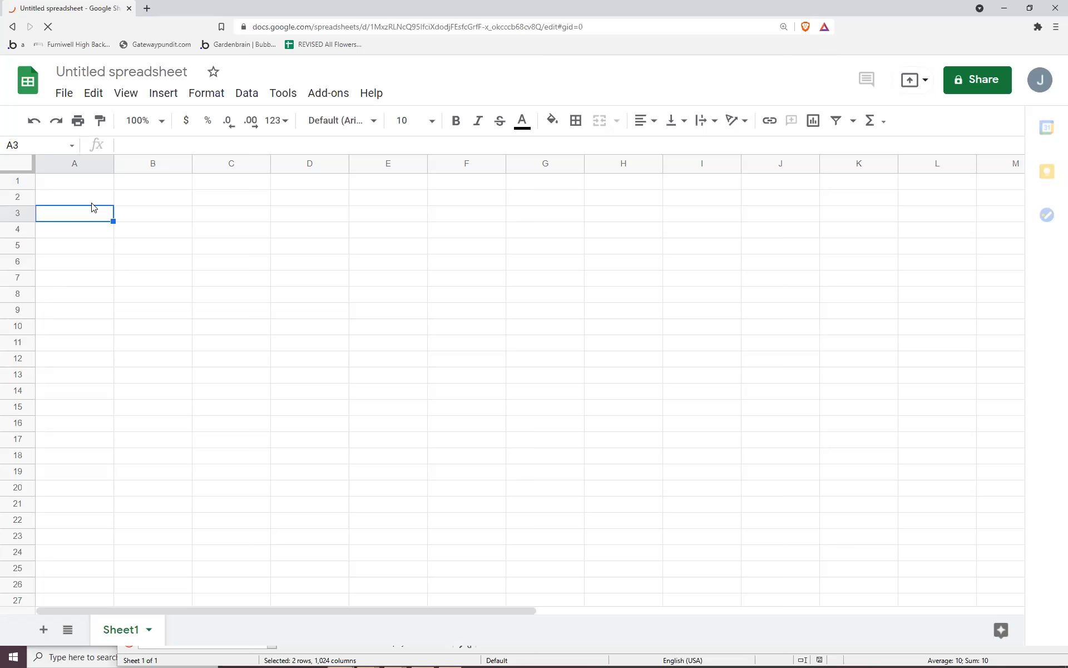
left_click(70, 95)
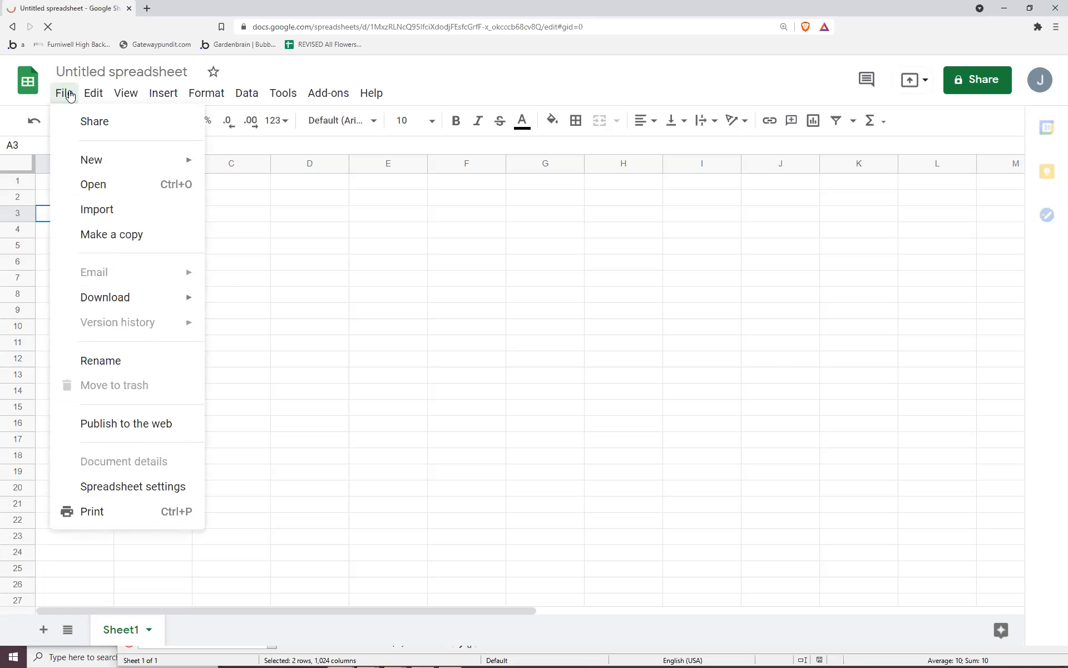
left_click(101, 217)
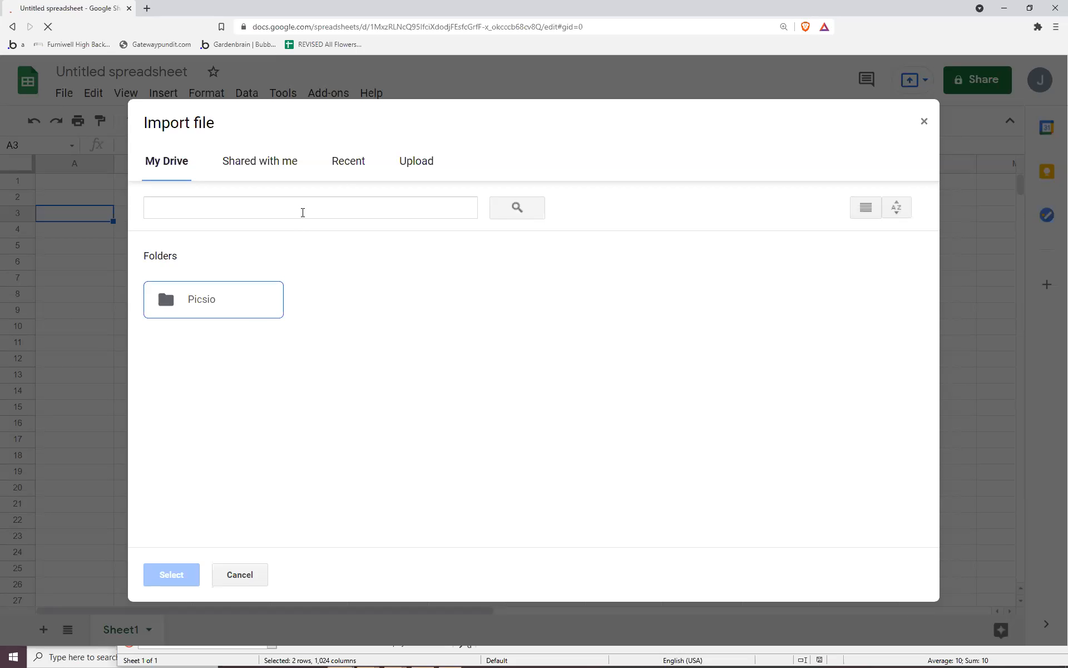
left_click(302, 213)
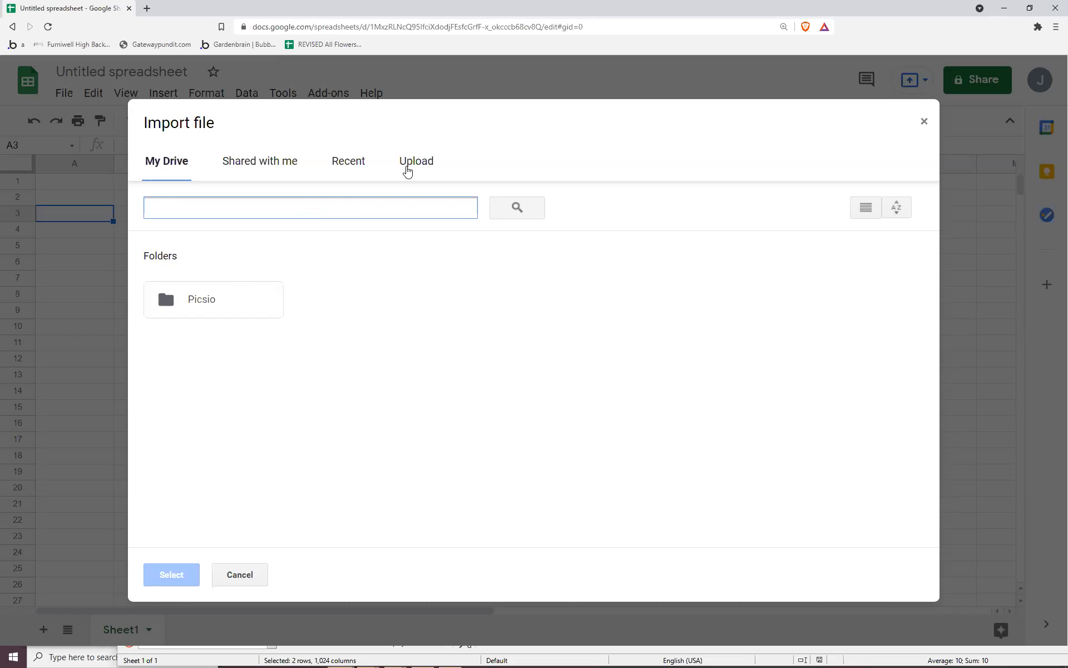
left_click(410, 167)
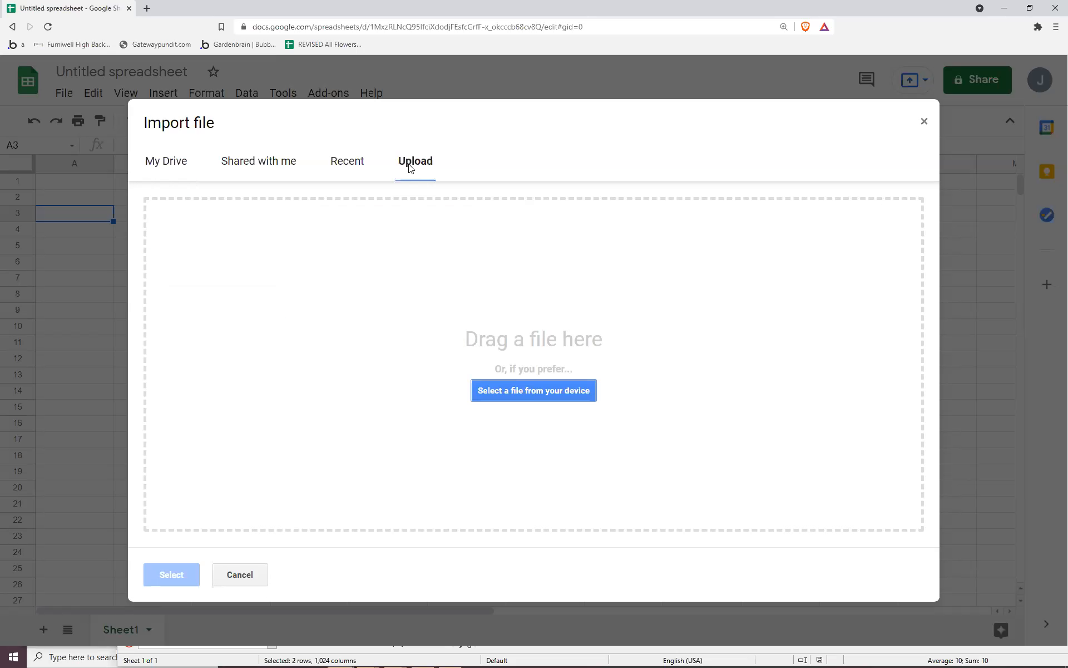
left_click(506, 390)
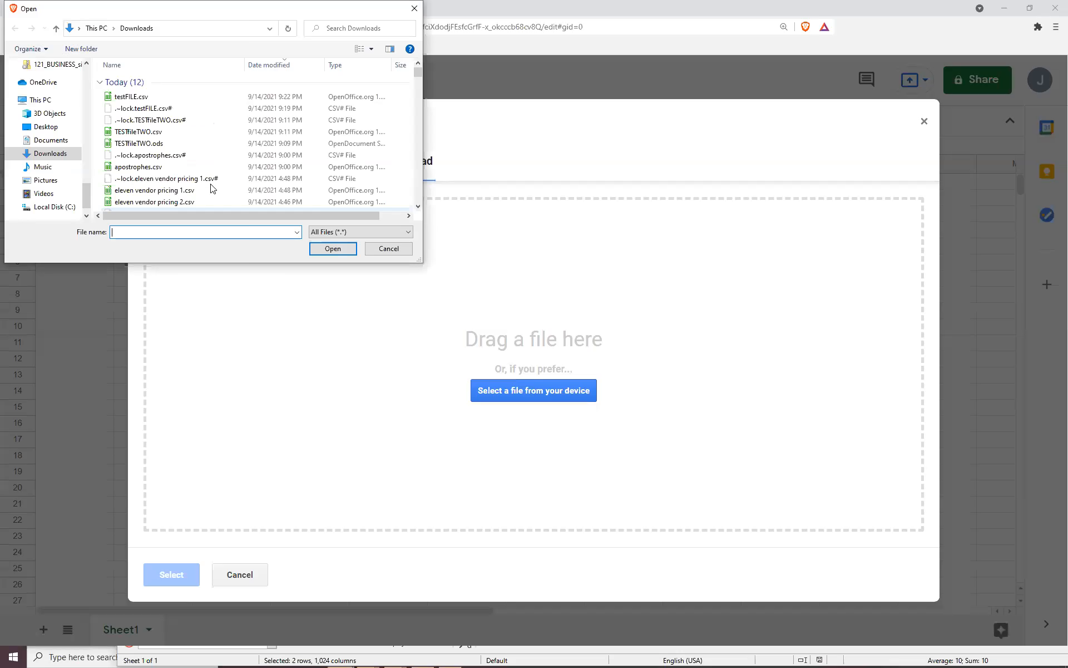
left_click(183, 166)
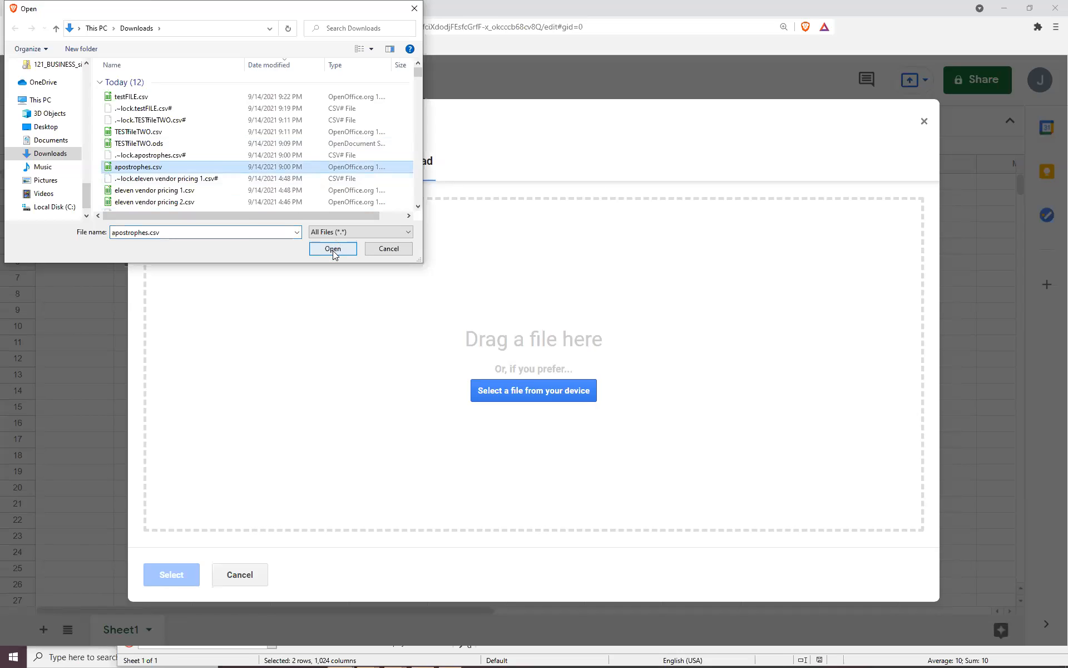
left_click(332, 250)
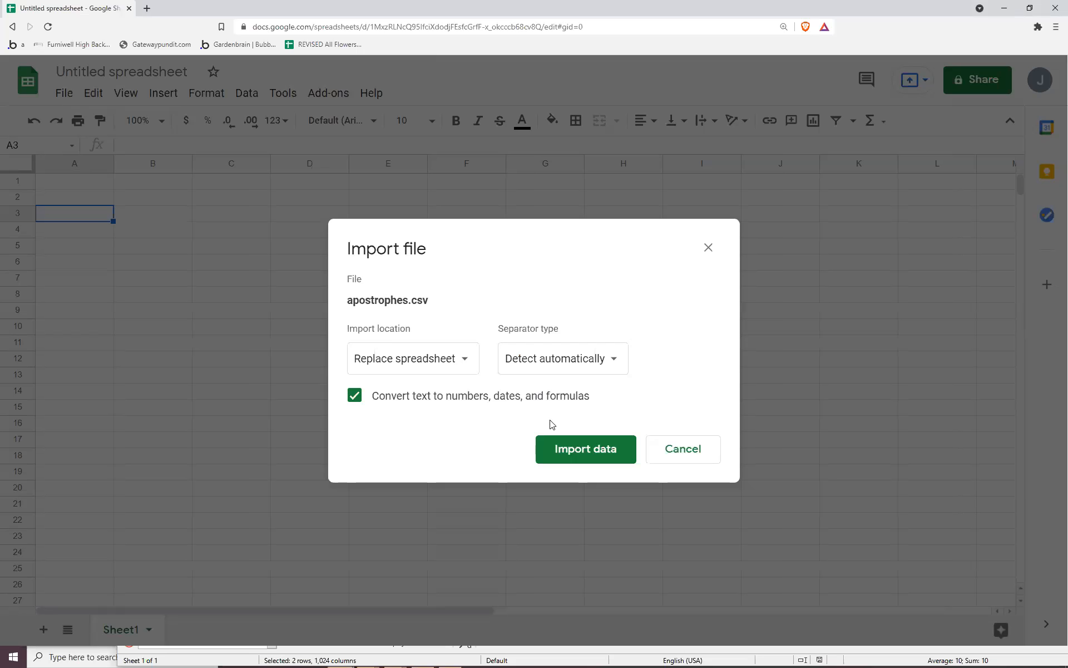
Import the apostrophes.csv data with the separator type detected automatically, replacing the current spreadsheet.
left_click(554, 369)
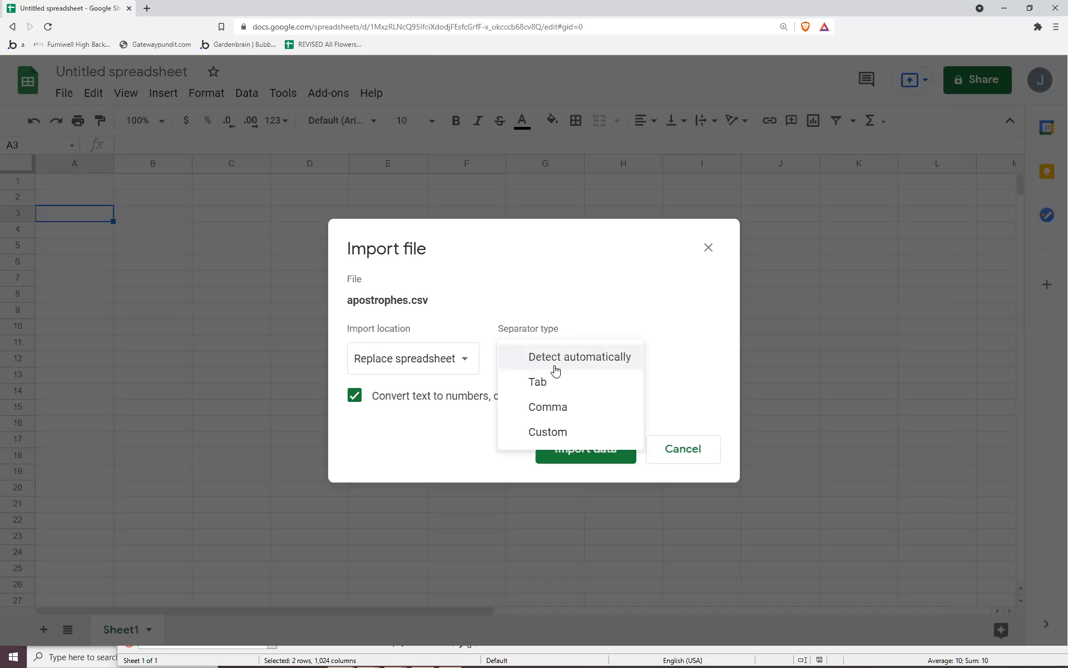
left_click(556, 368)
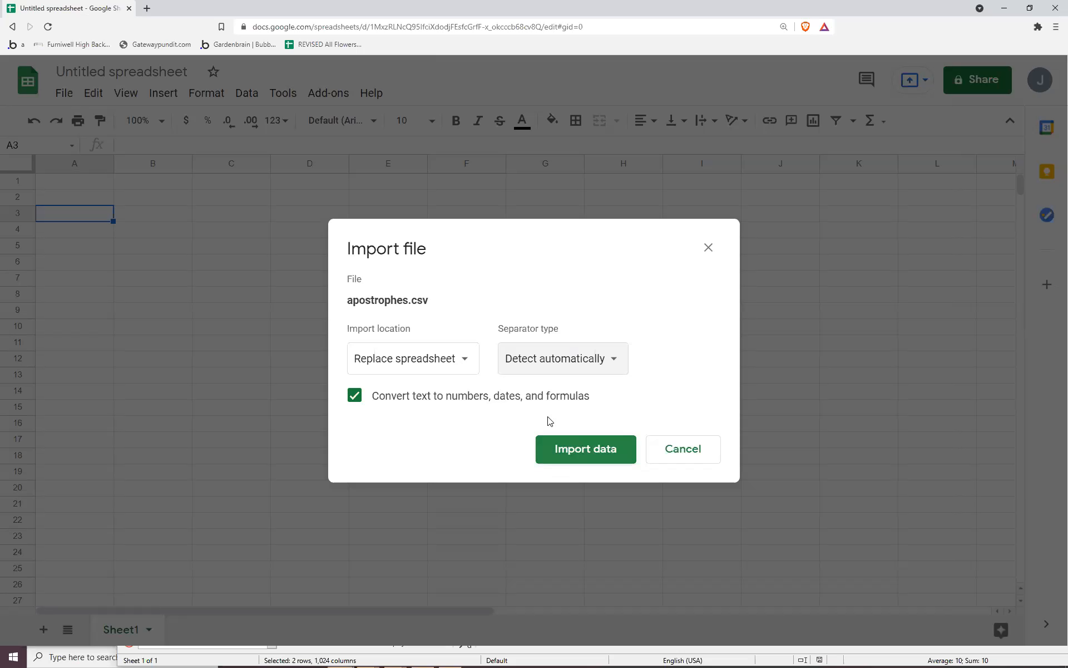
left_click(536, 399)
left_click(584, 448)
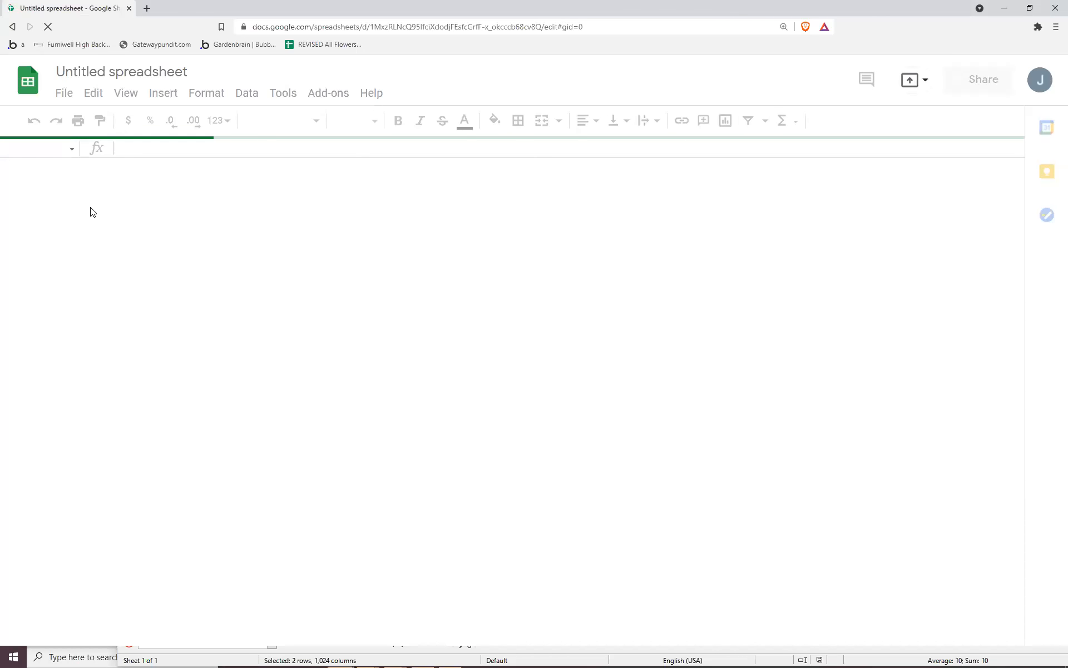
Rename the spreadsheet as test and widen column A slightly.
left_click(92, 72)
type("test")
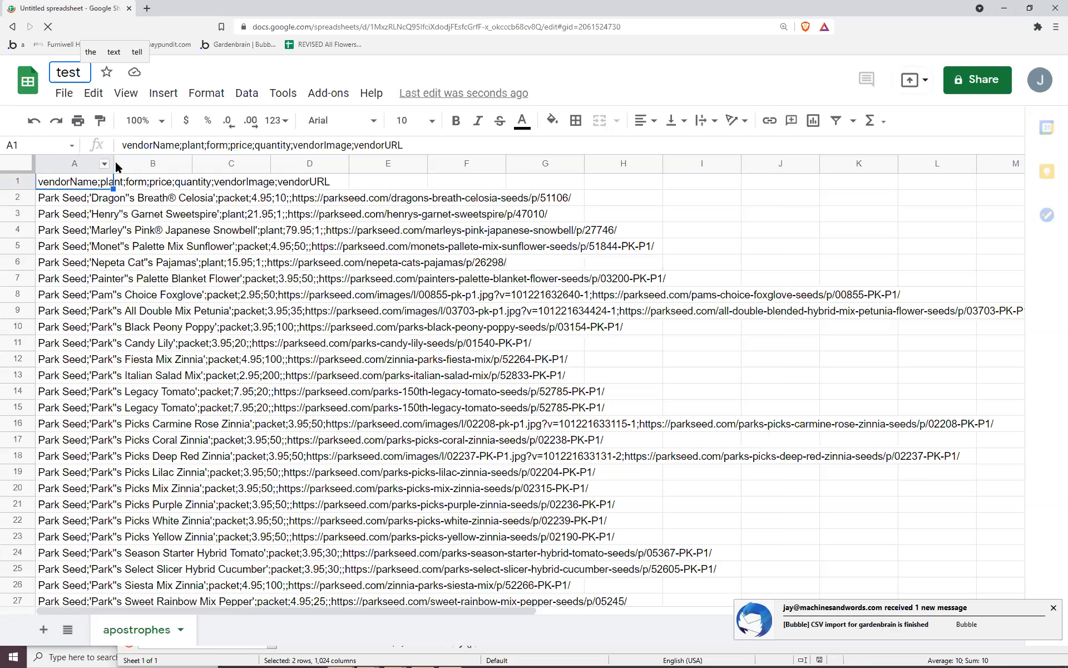
left_click_drag(113, 164, 132, 167)
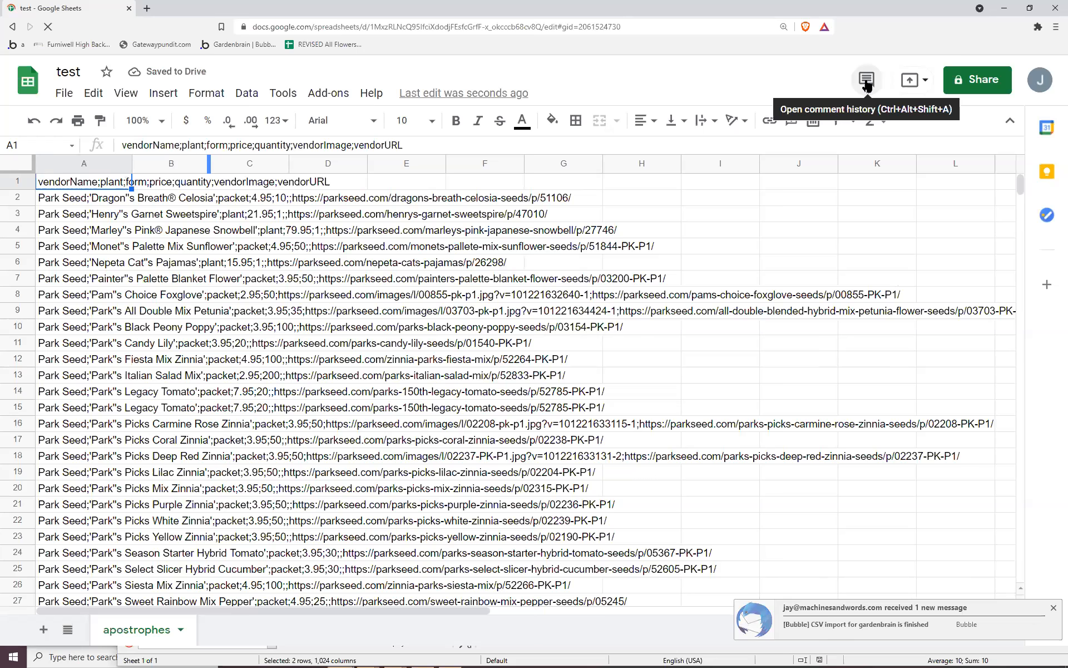
Look through the imported rows to the end of the data and create another blank spreadsheet from the Sheets home page.
left_click(21, 195)
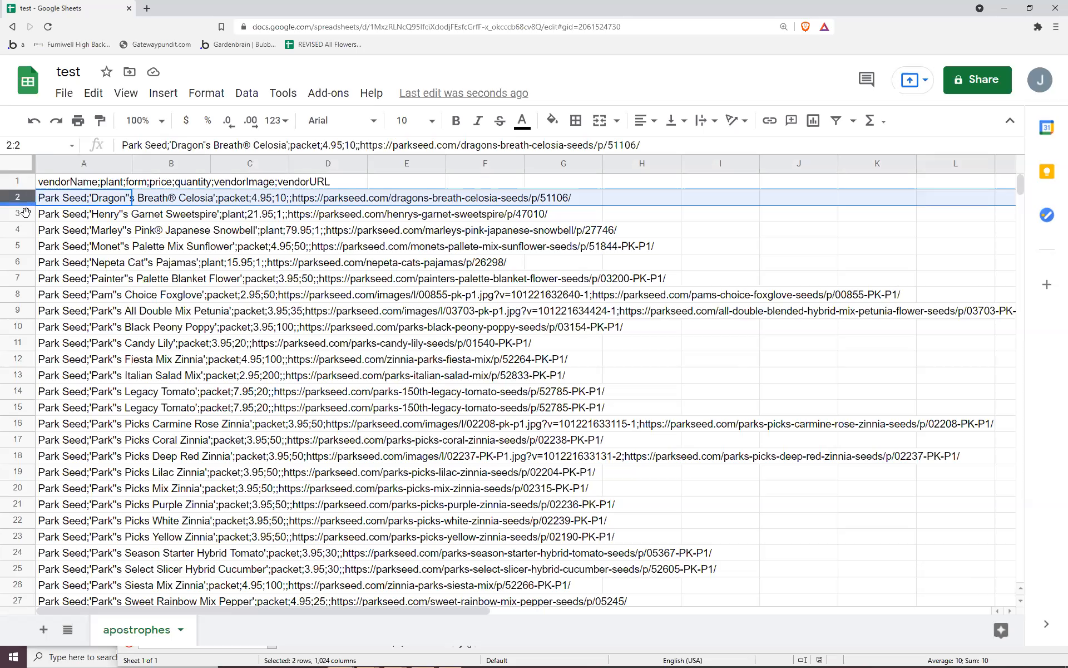
left_click(26, 212)
scroll(32, 323, "down", 5)
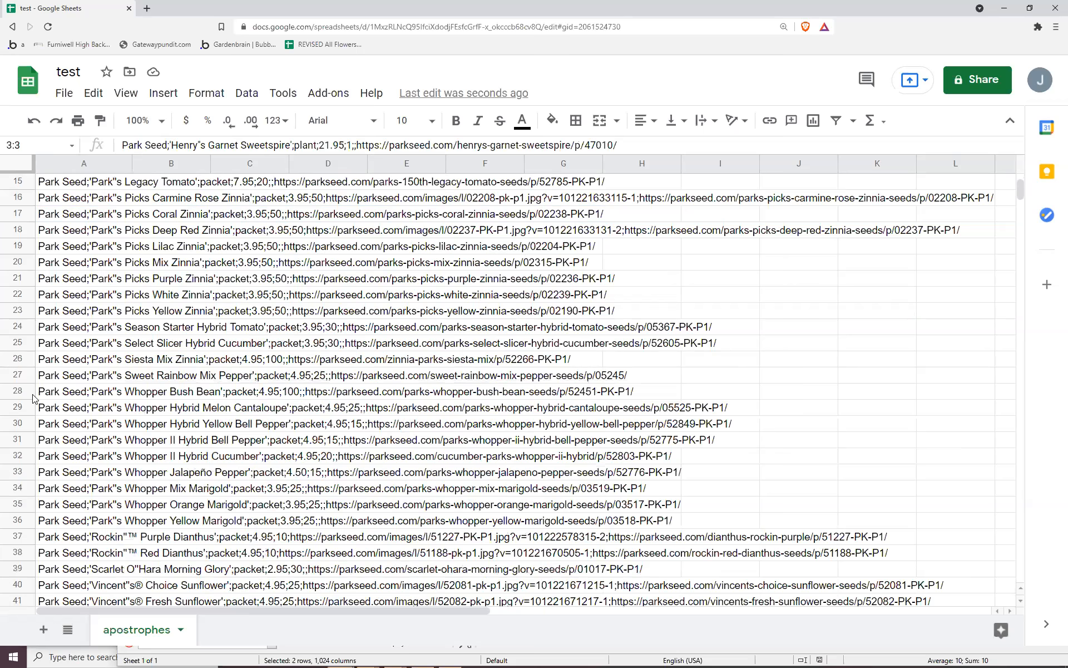
scroll(32, 401, "down", 3)
scroll(33, 414, "down", 4)
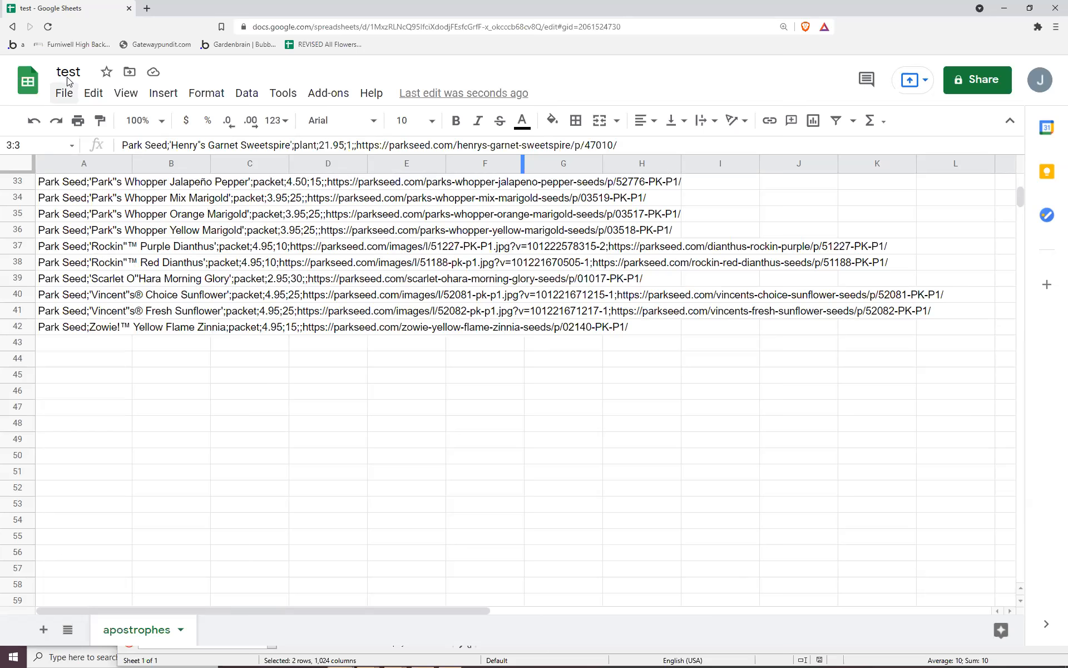
left_click(59, 93)
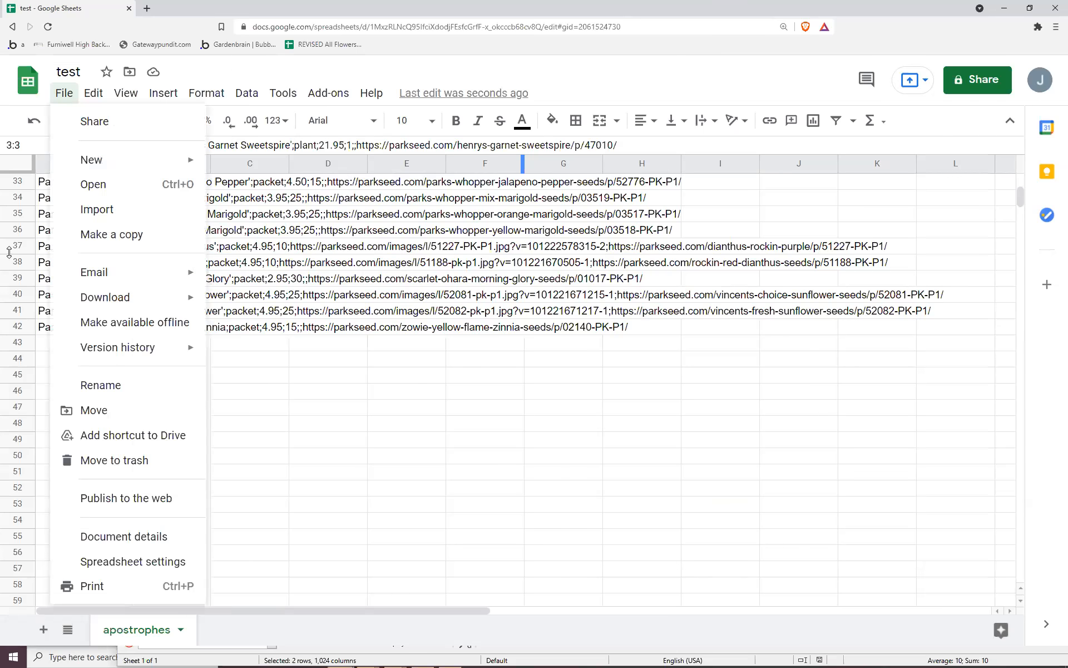
left_click(31, 89)
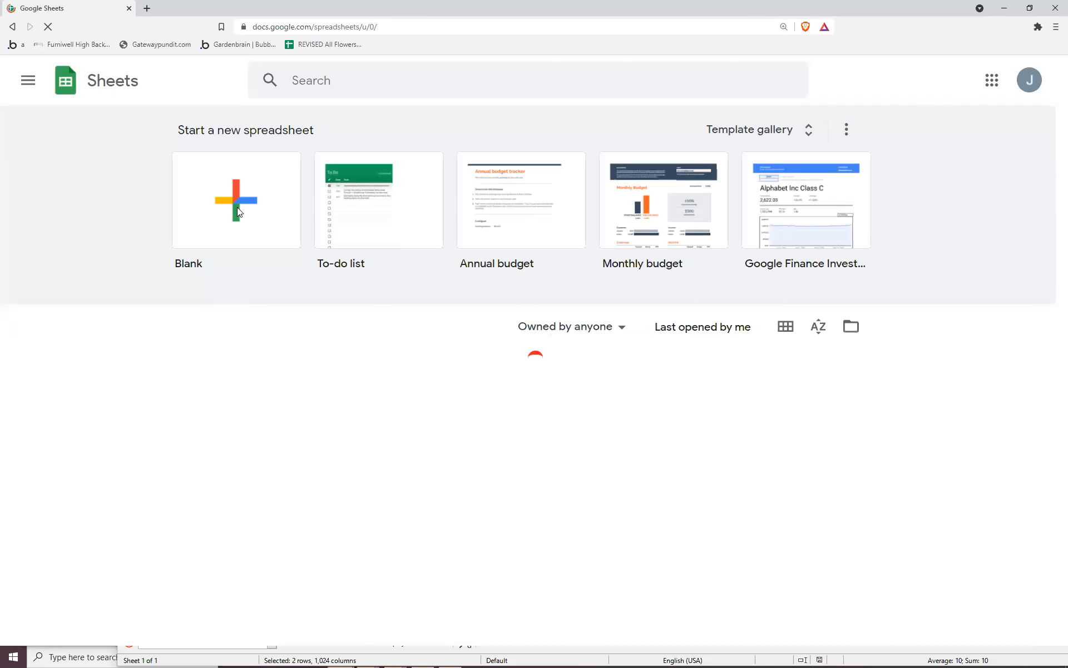
left_click(236, 209)
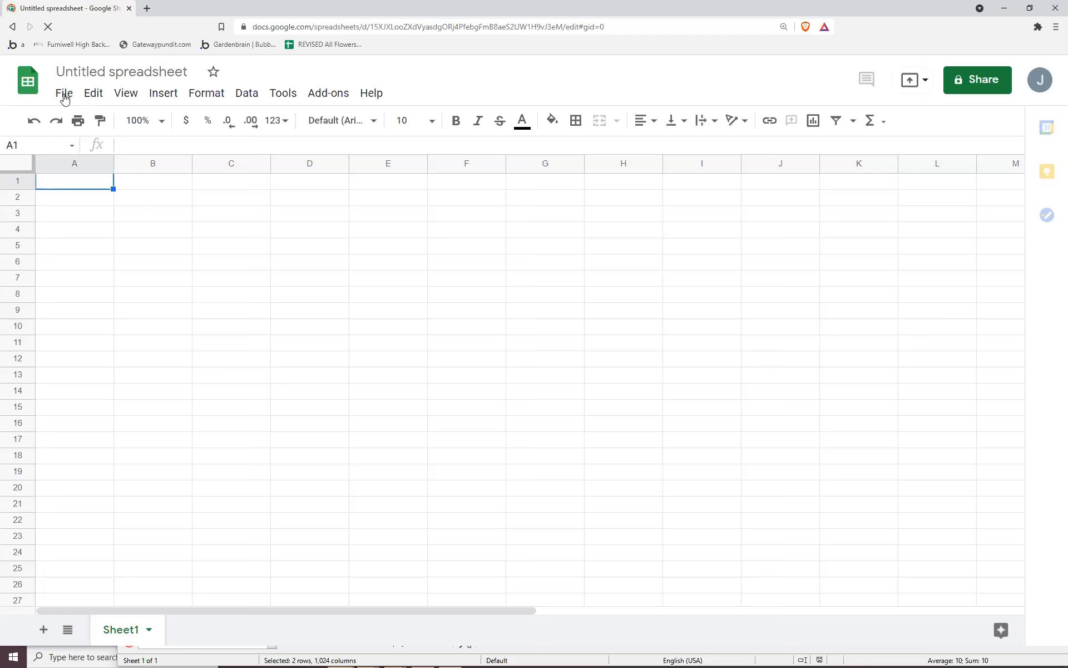
Import apostrophes.csv from the Downloads folder into the new spreadsheet, replacing its contents and detecting the separator automatically.
left_click(64, 96)
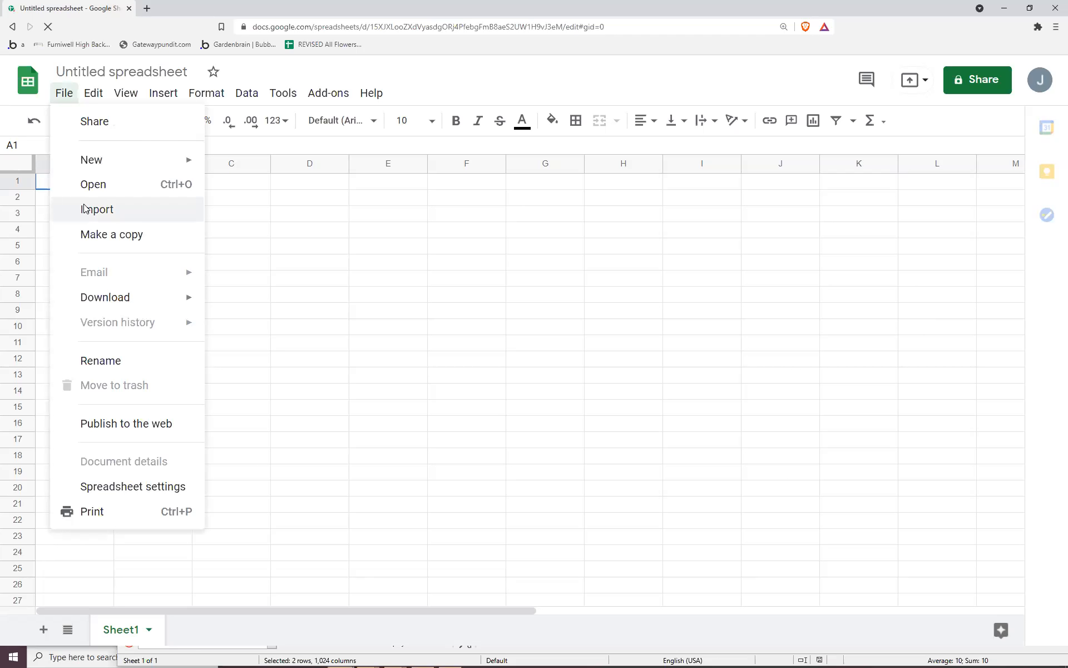
left_click(86, 209)
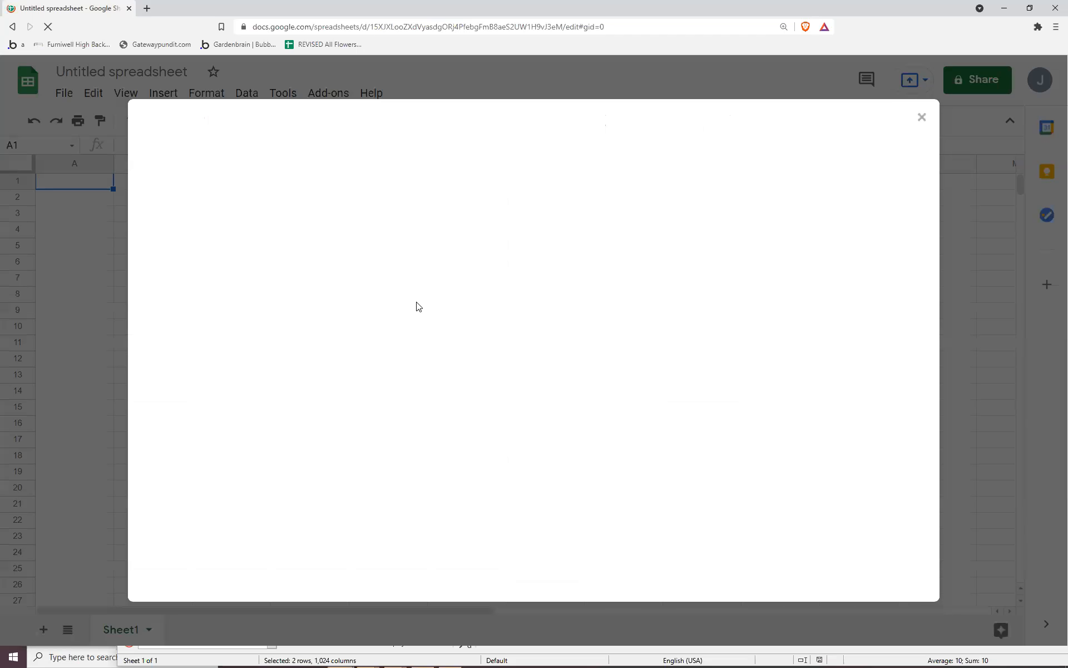
left_click(414, 162)
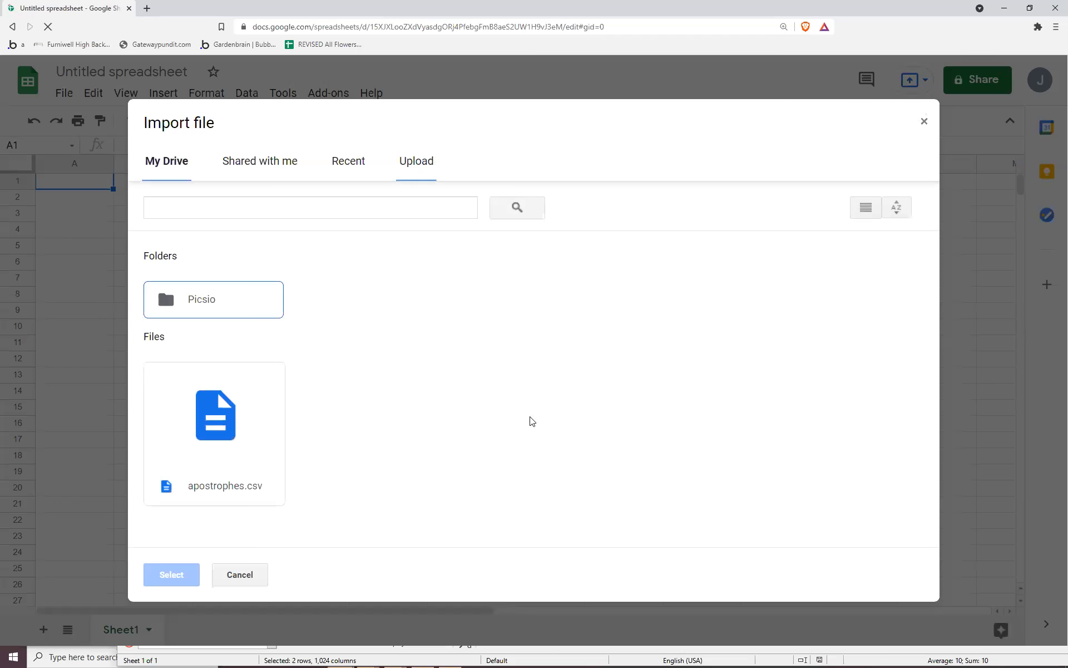
left_click(538, 389)
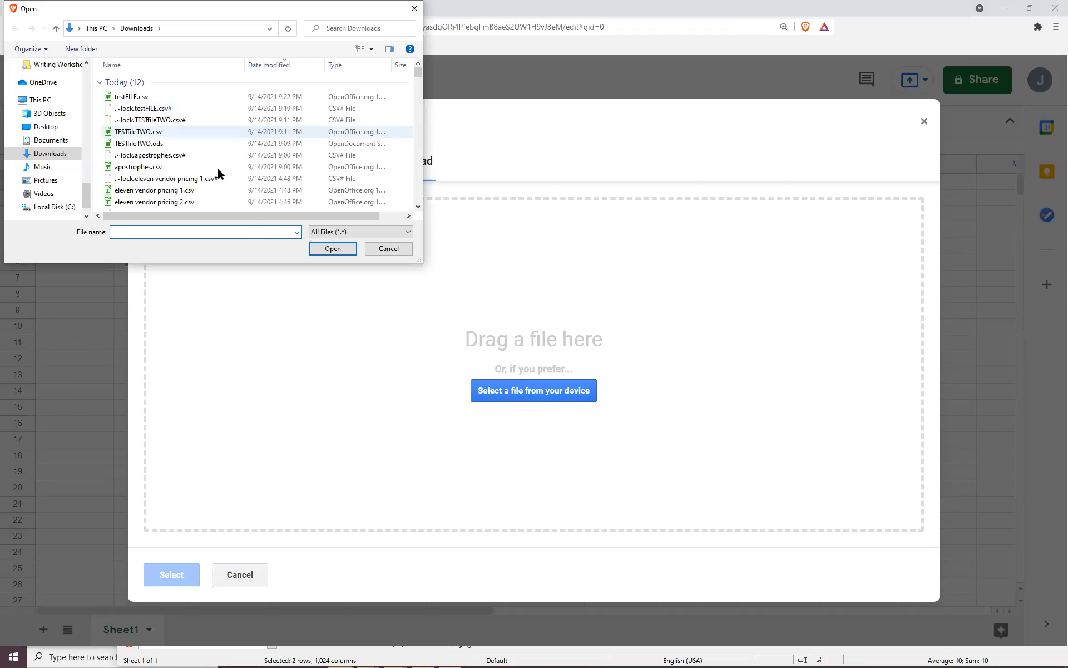
left_click(218, 168)
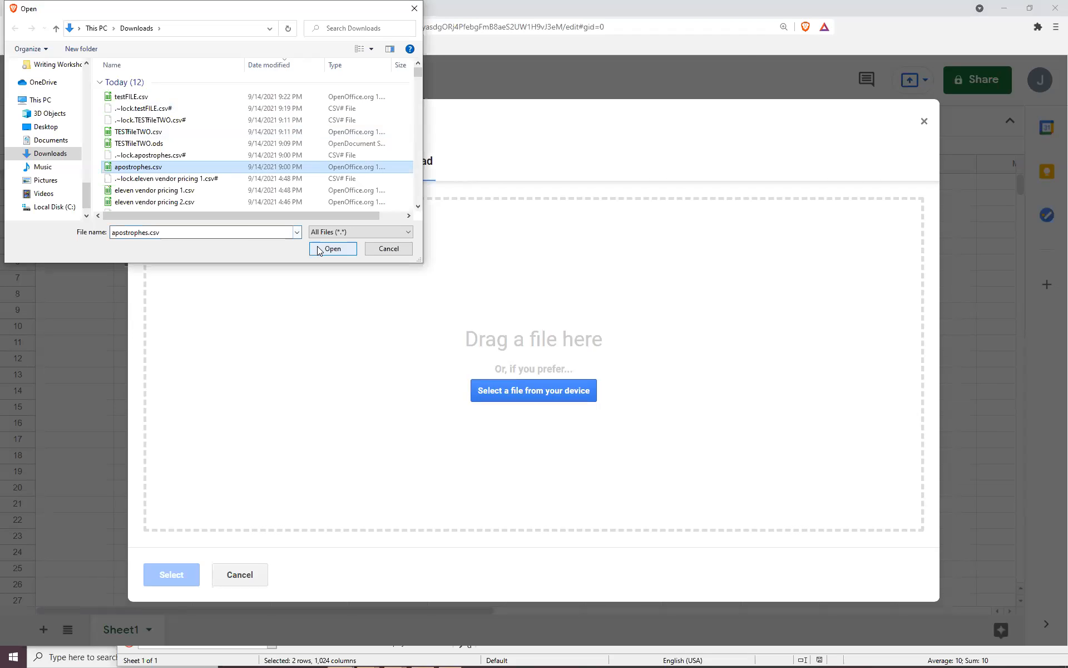
left_click(332, 249)
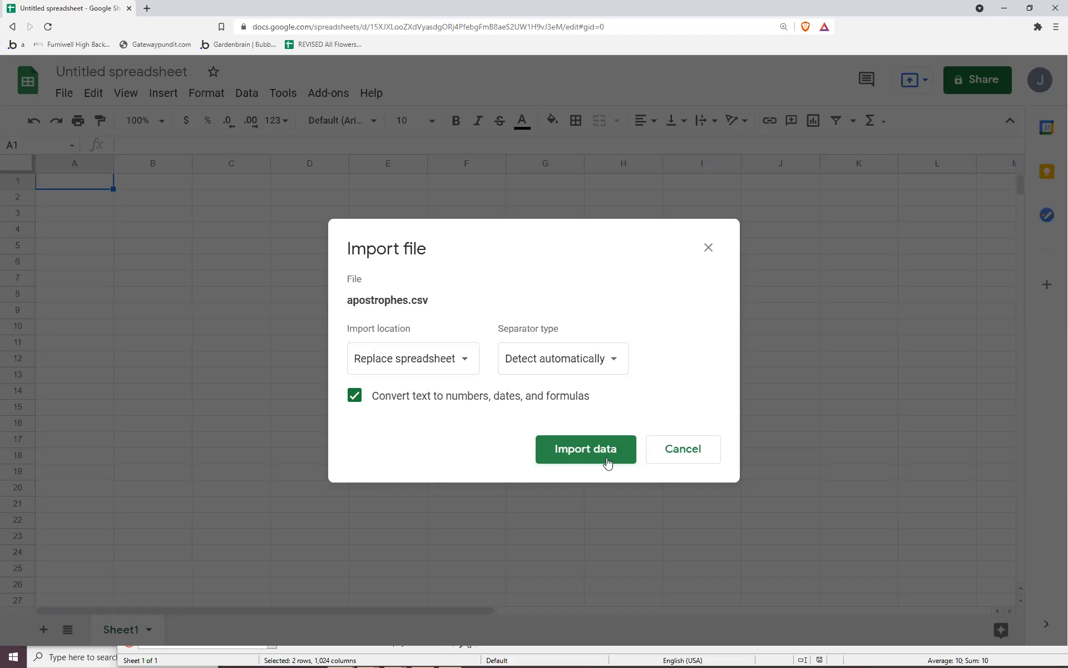
left_click(607, 463)
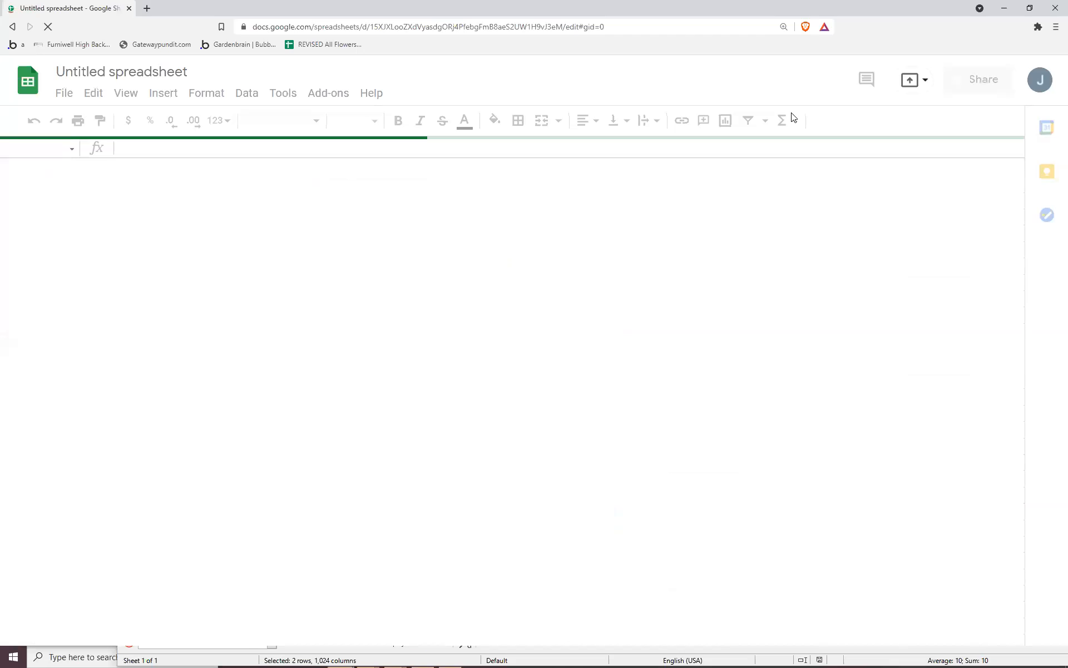
Clear the apostrophes.csv and refined vendor pricing Calc windows out of the way and switch back to the untitled spreadsheet in Brave.
left_click(1005, 11)
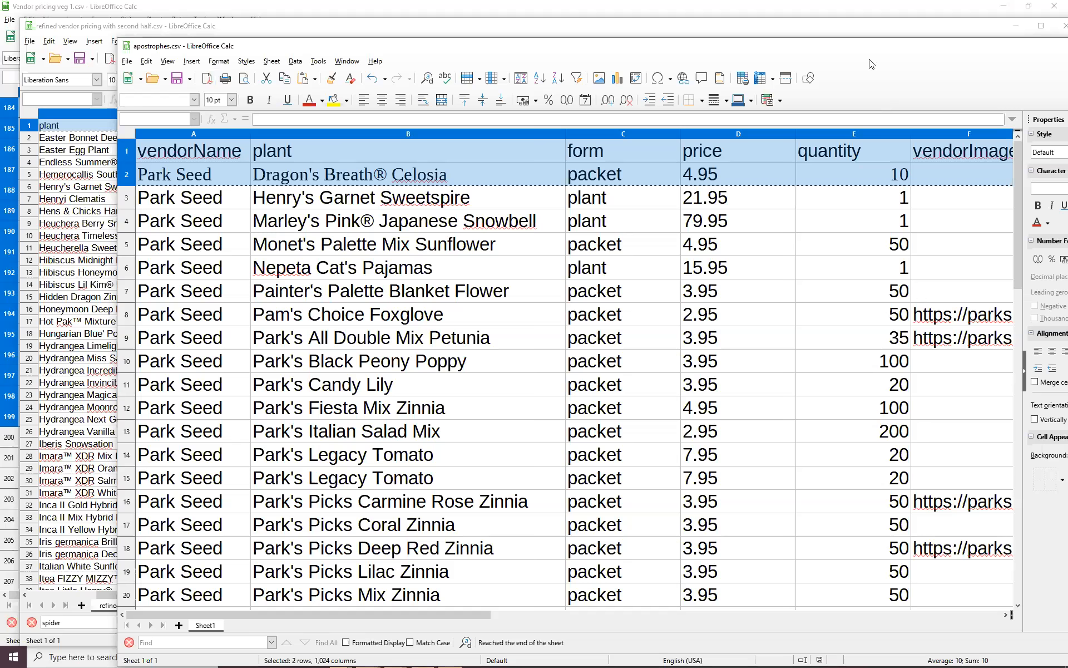
left_click_drag(866, 44, 1067, 164)
key("alt+Tab")
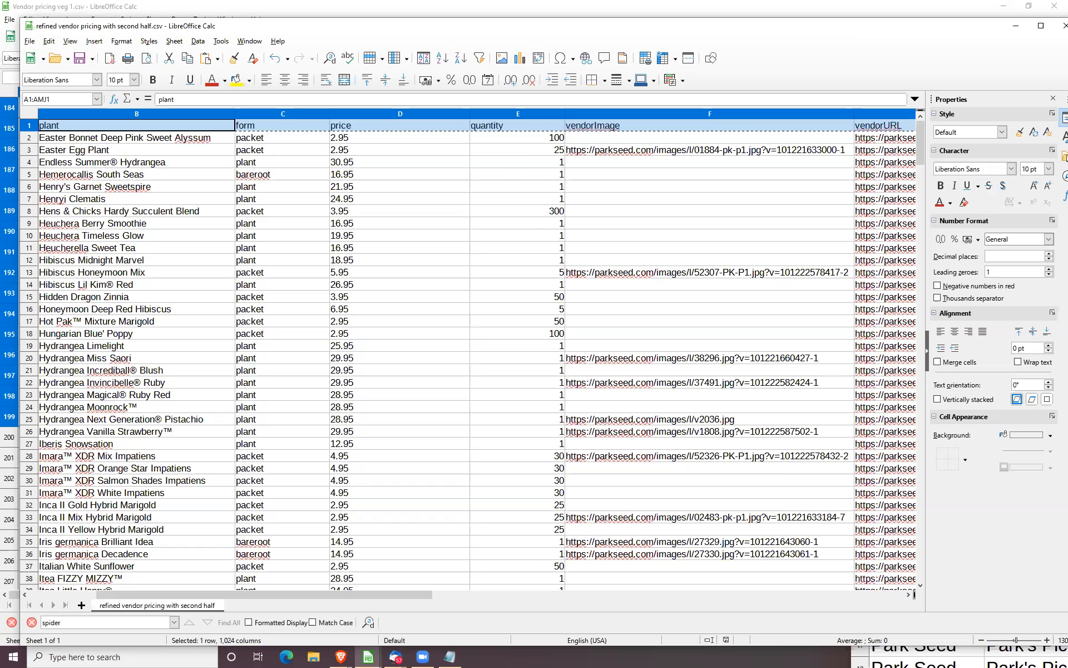
left_click_drag(861, 28, 1067, 299)
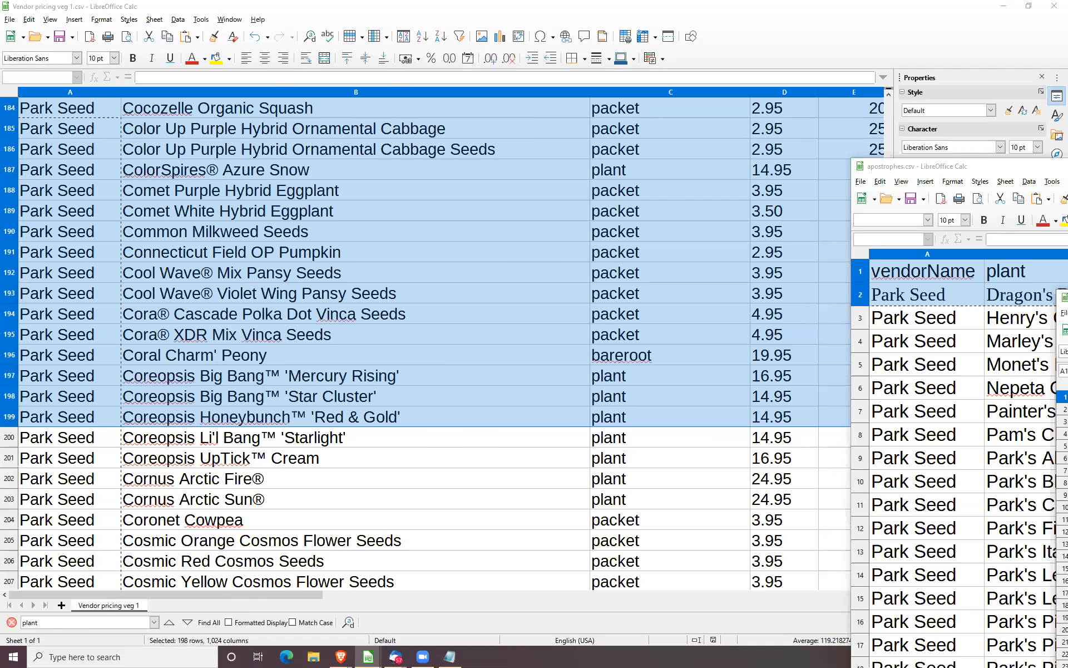
key("alt+Tab")
key("alt+Tab")
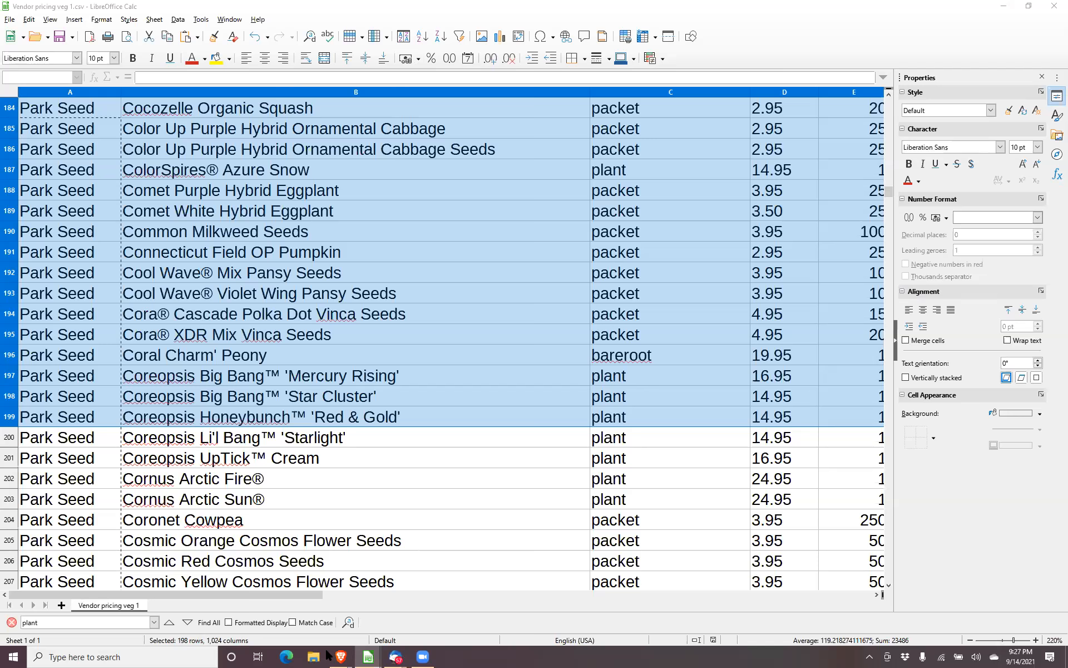
mouse_move(337, 655)
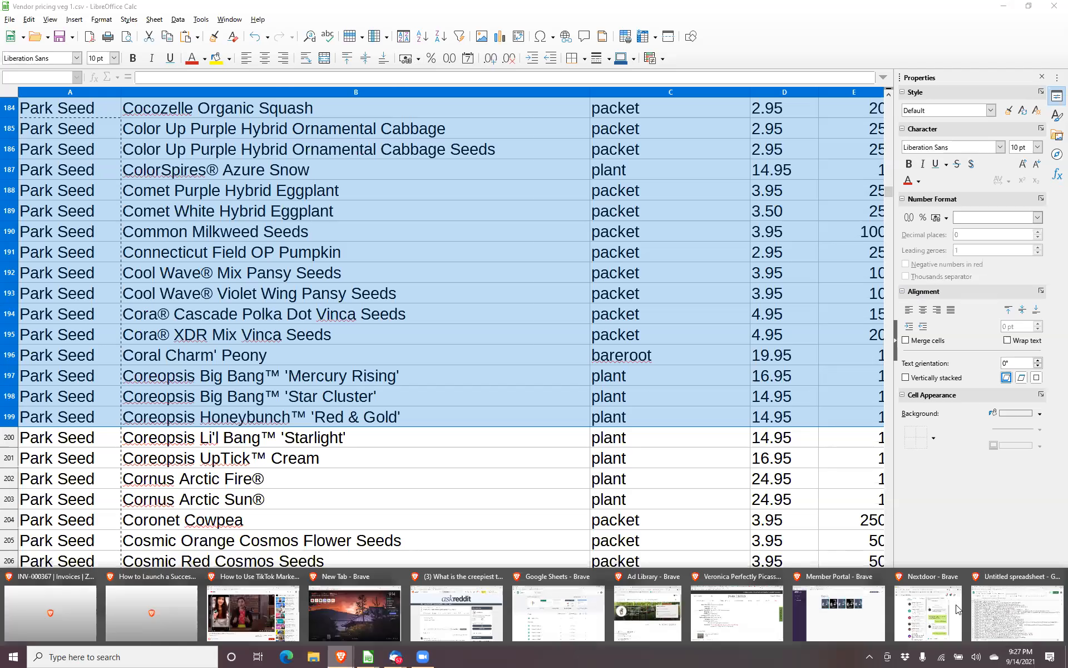
left_click(1005, 607)
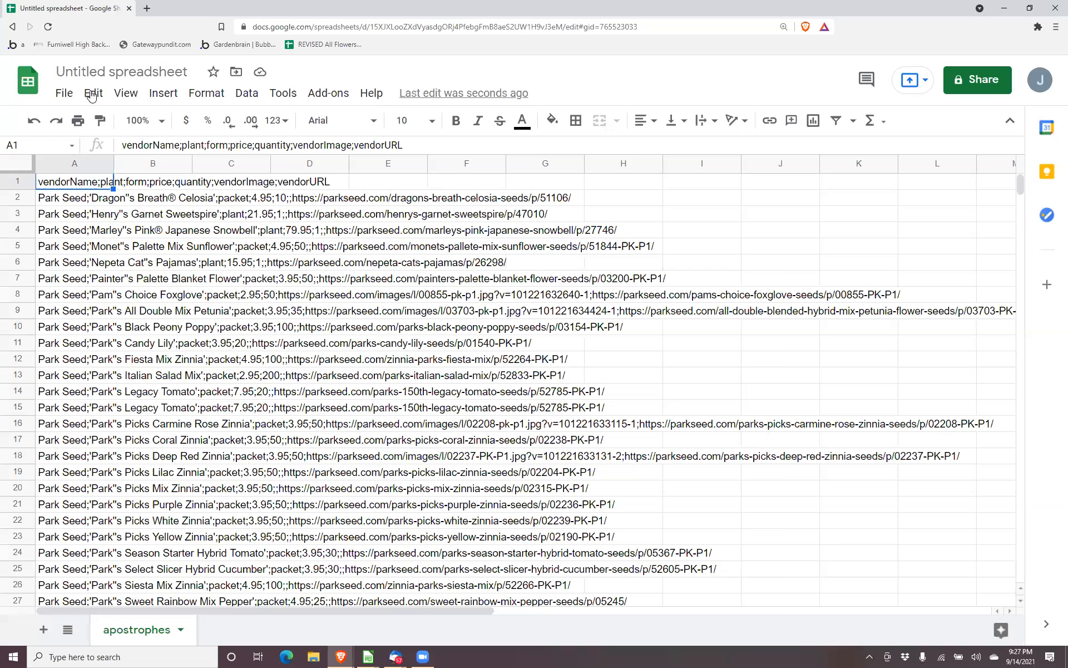
Rename the untitled spreadsheet as apostrophes.
left_click(85, 69)
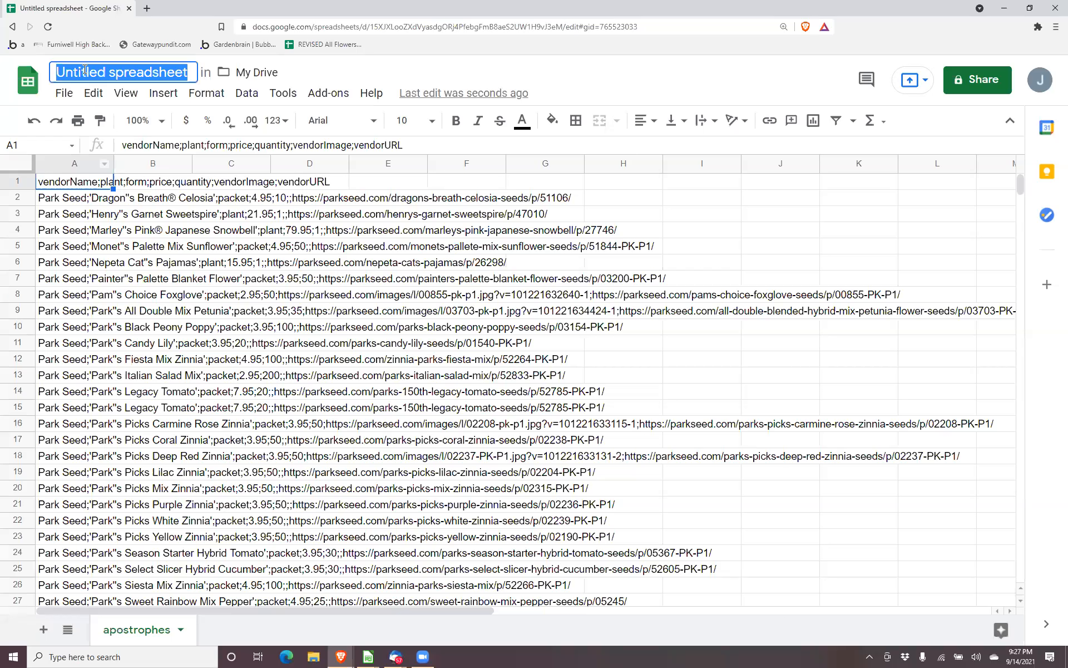
type("apostro")
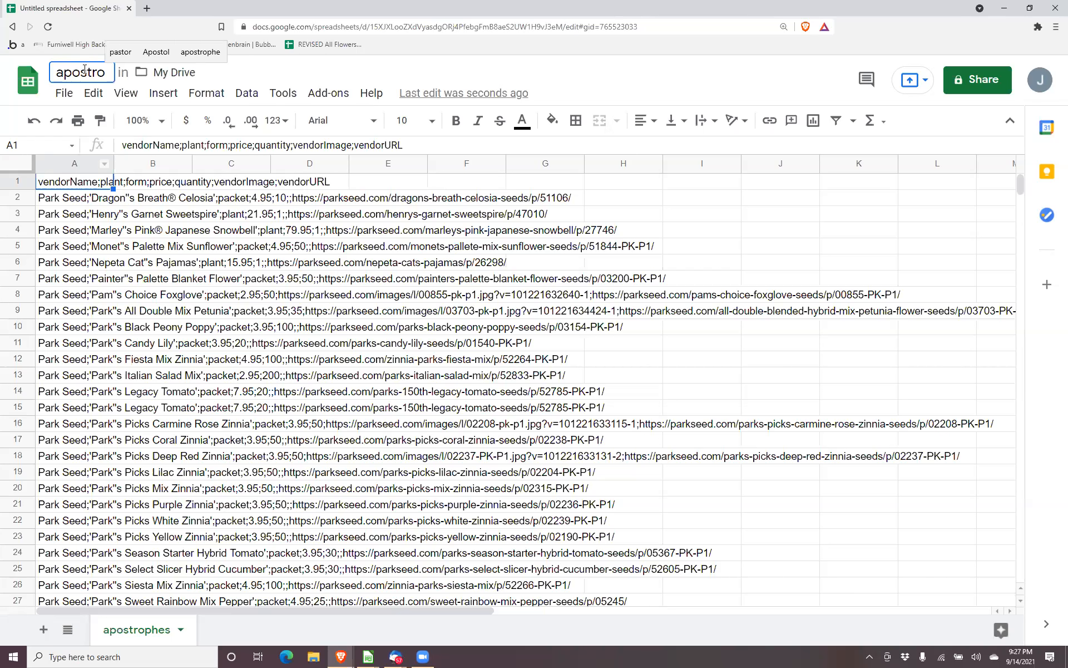
type("phes")
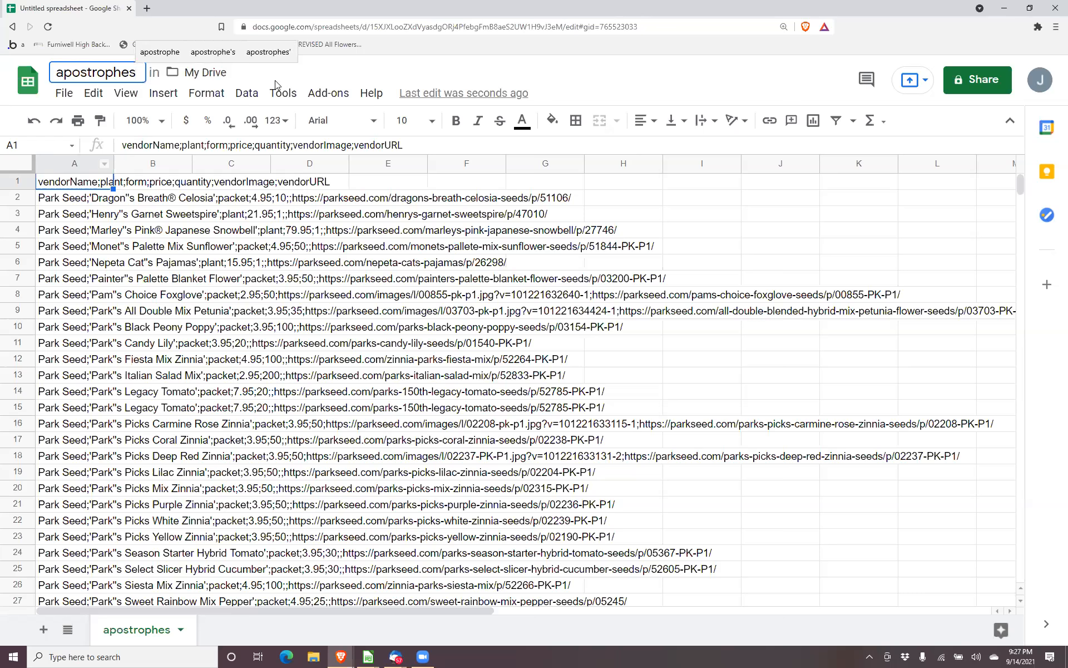
key("Return")
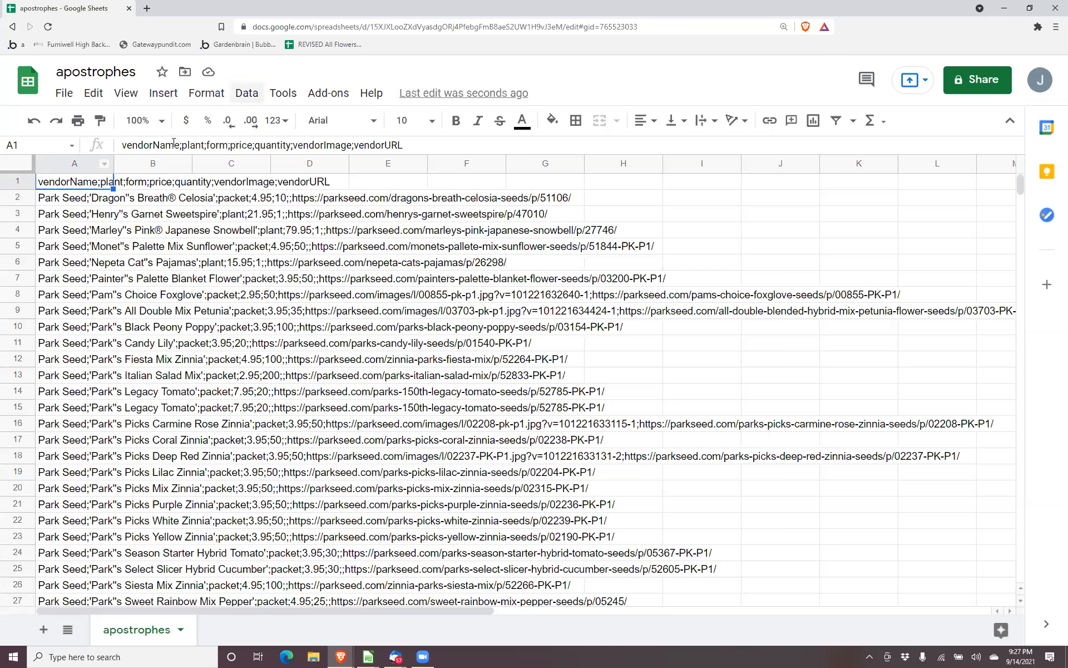
Inspect the Dragon's Breath Celosia entry in cell A2 and search the sheet for a single apostrophe.
left_click(131, 186)
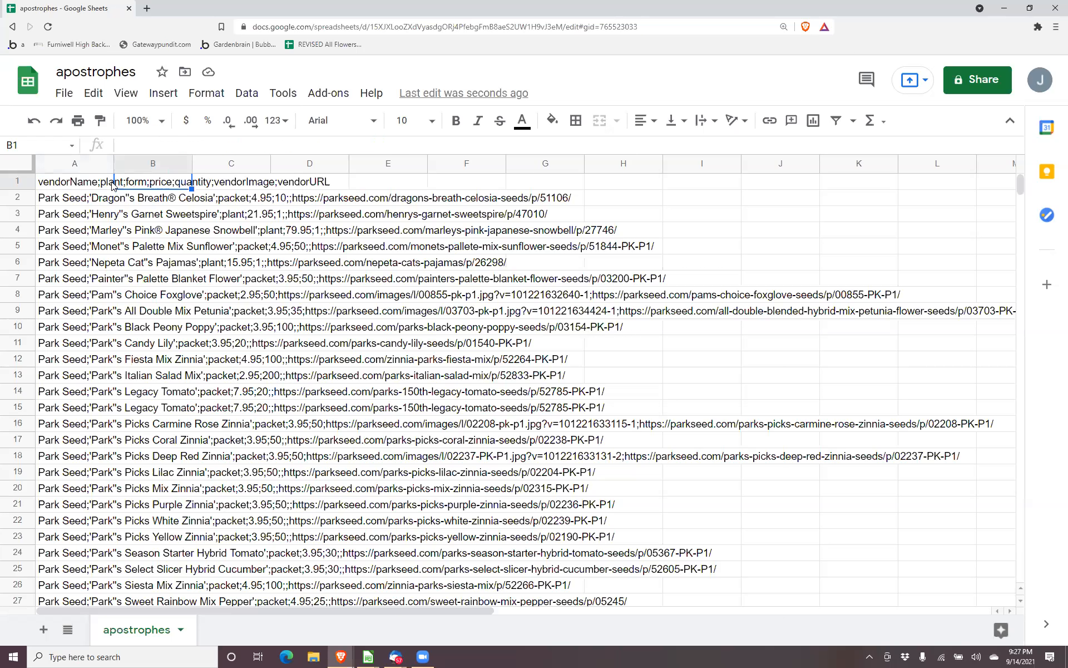
left_click(108, 201)
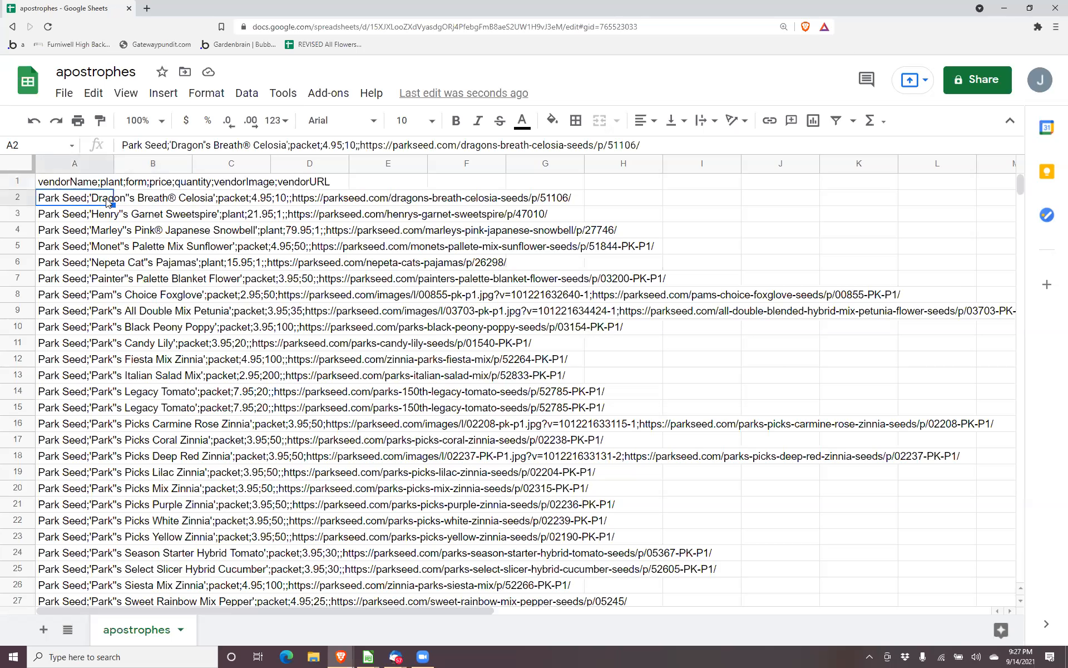
left_click(171, 145)
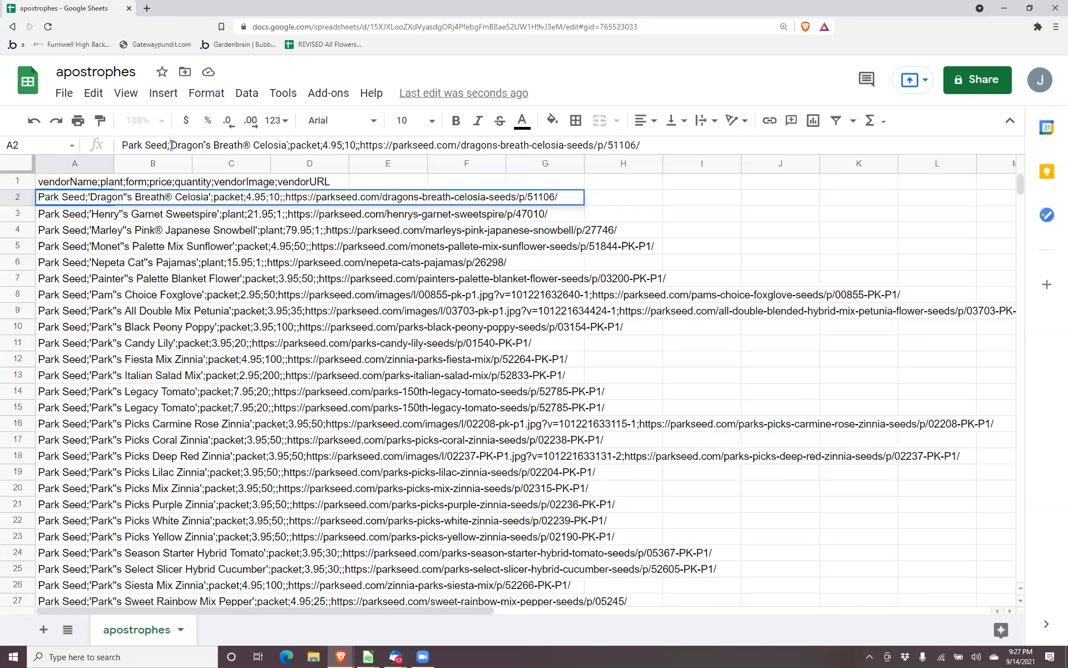
key("ctrl+f")
type("f")
key("BackSpace")
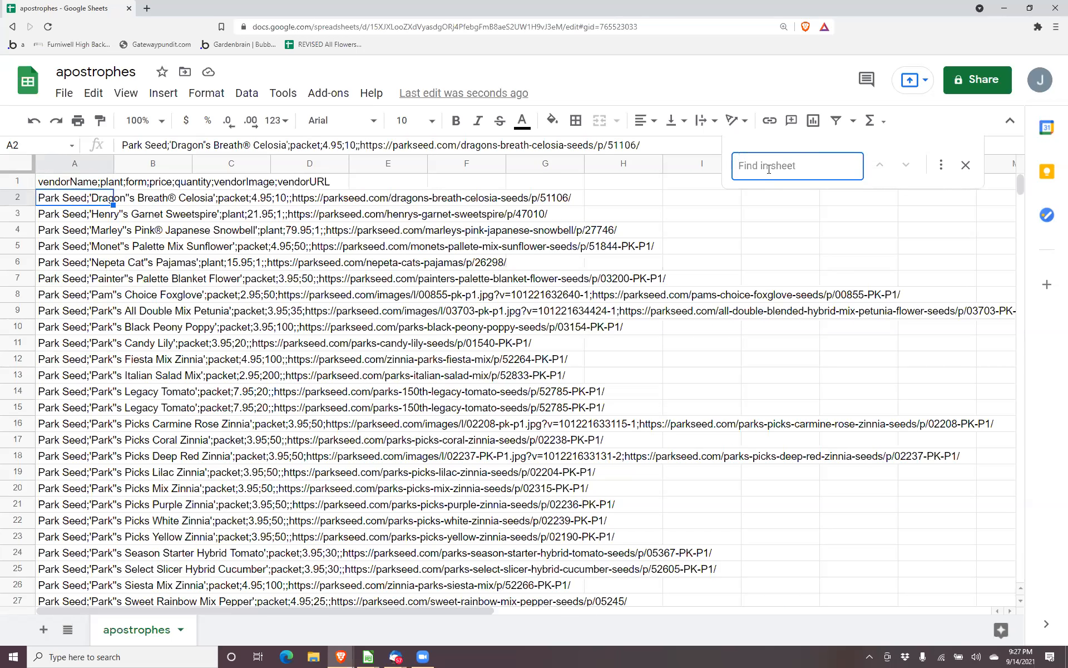
type("'")
left_click(824, 170)
key("BackSpace")
type("'")
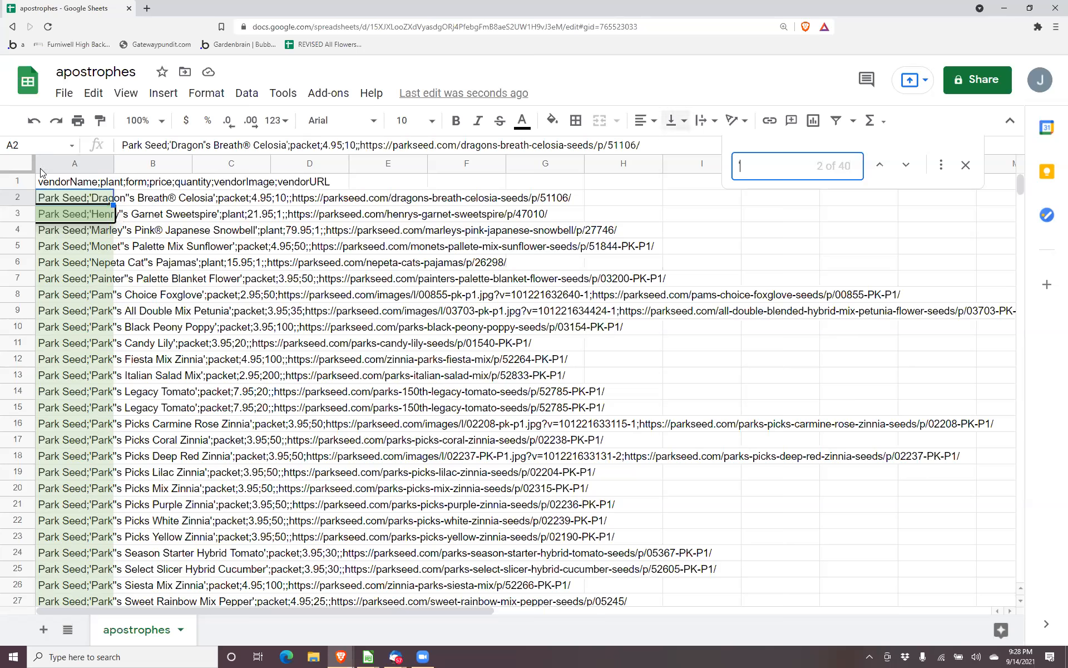
Widen column B, extend the search to a doubled apostrophe ('') and step through the first few matches.
left_click_drag(196, 168, 333, 183)
left_click_drag(333, 182, 332, 183)
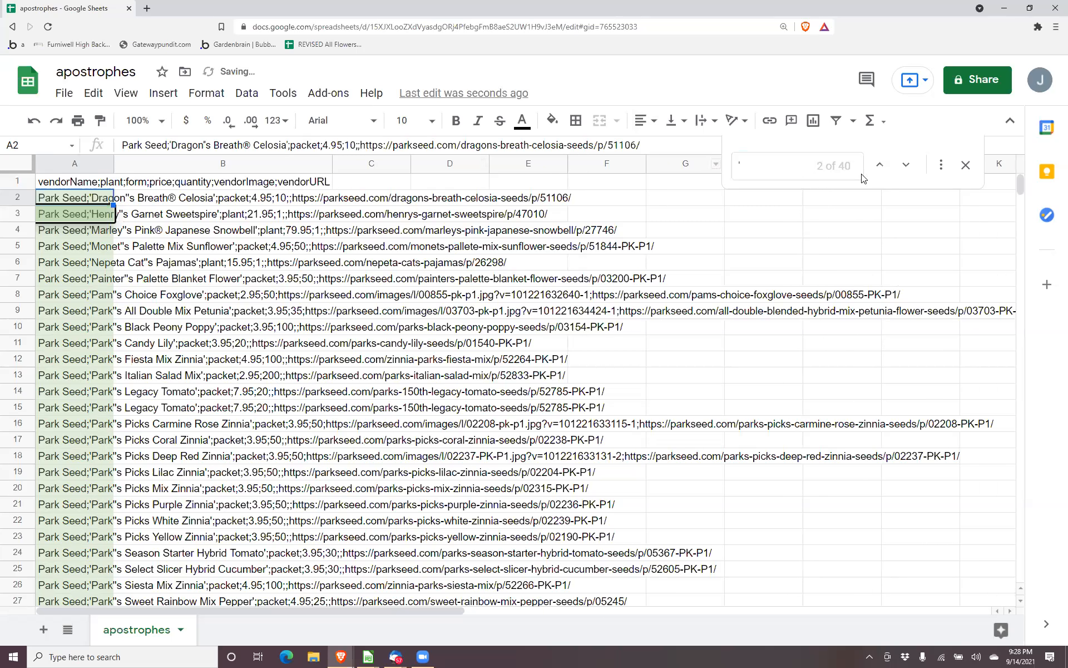
left_click(779, 168)
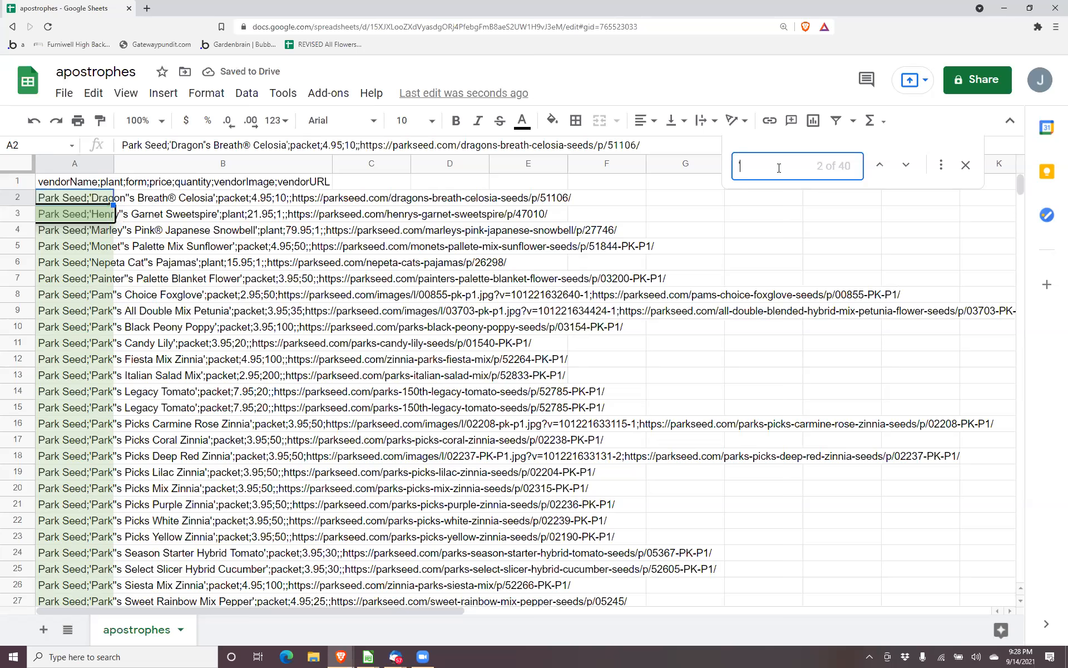
type("'")
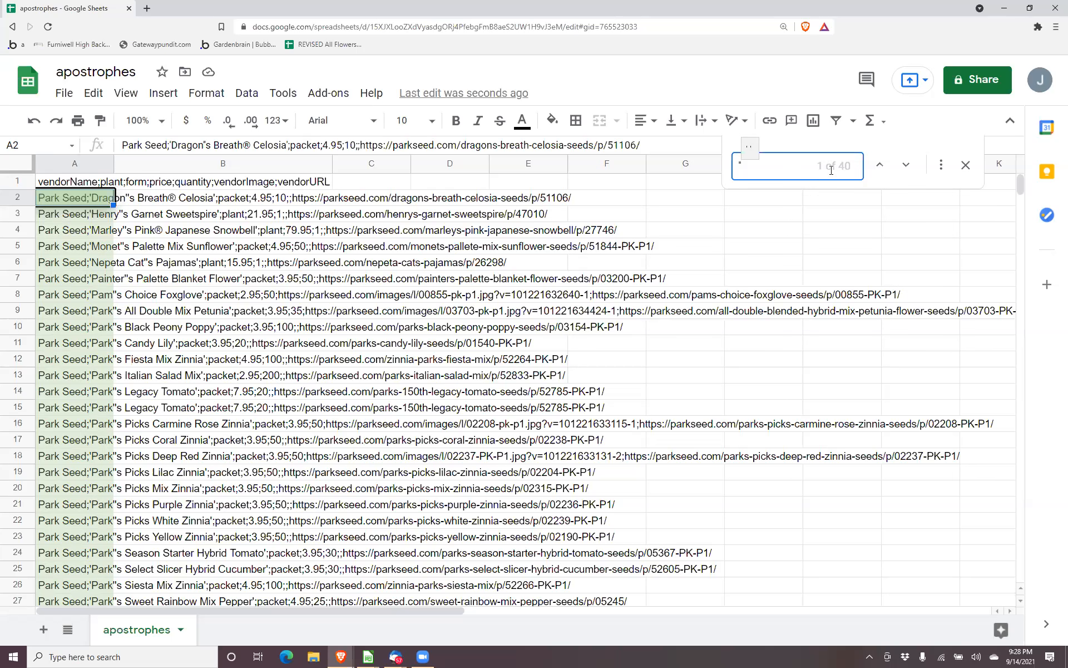
left_click(910, 164)
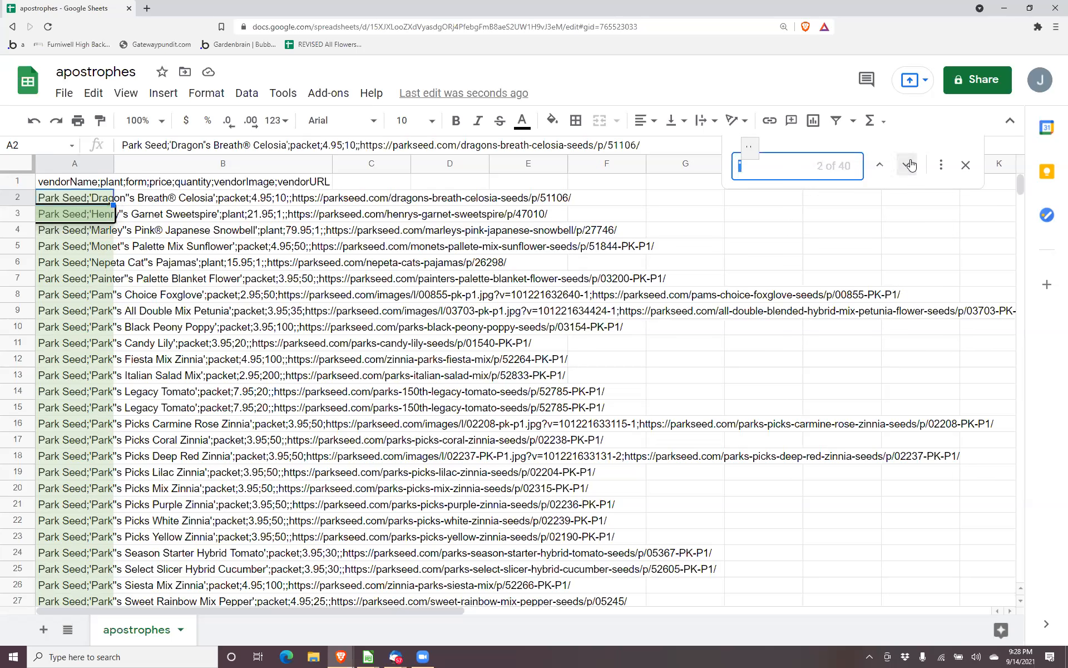
left_click(910, 165)
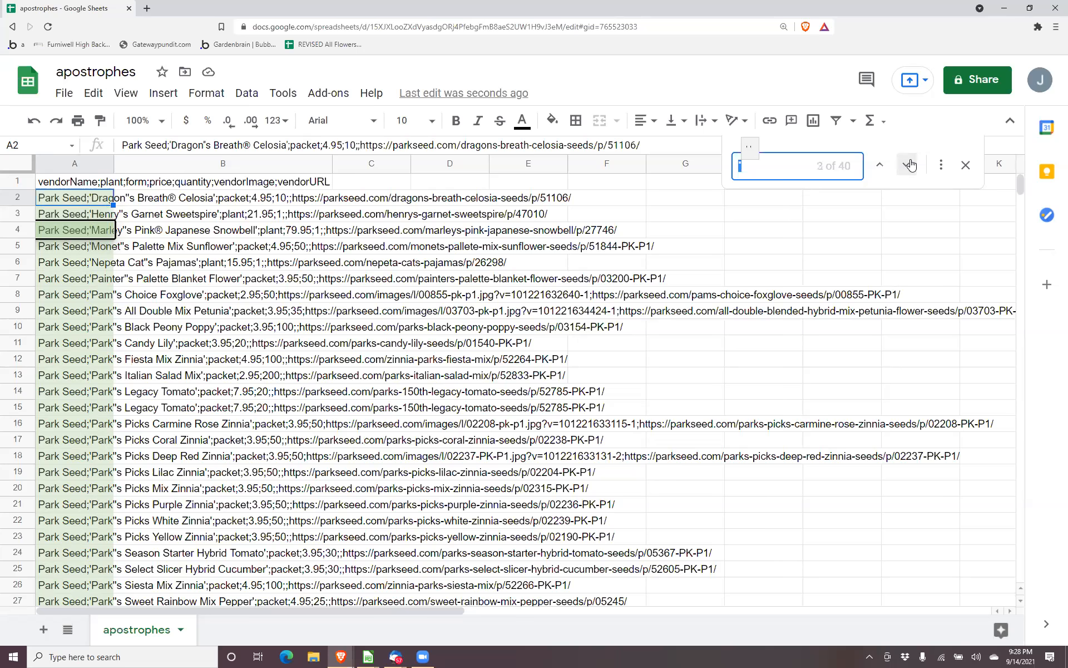
left_click(910, 165)
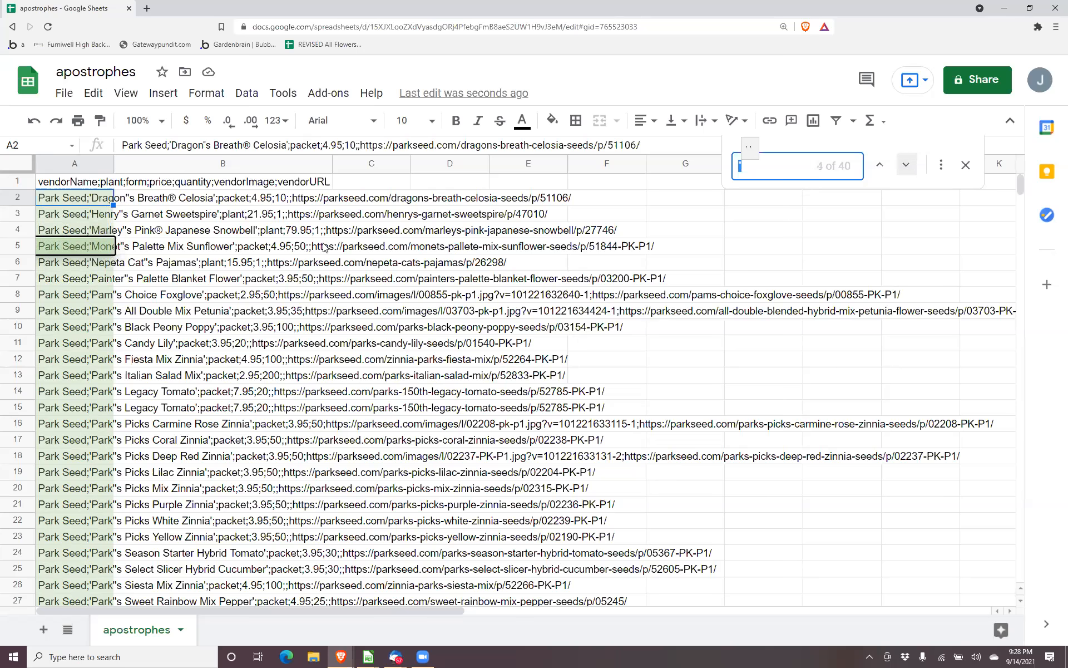
left_click(53, 199)
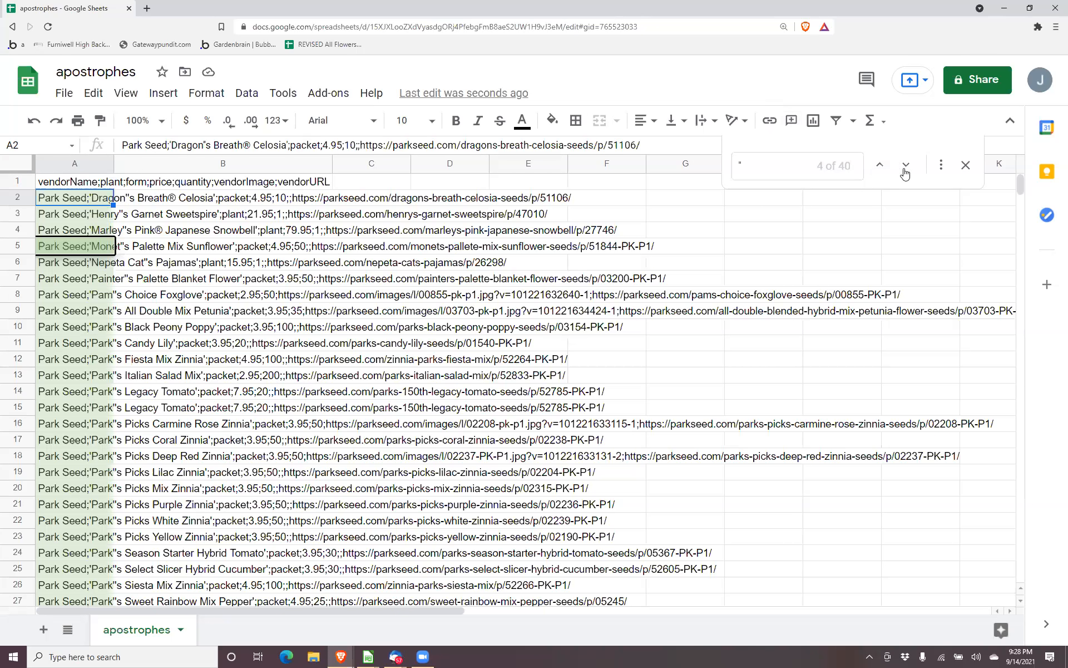
Replace every doubled apostrophe ('') with a single apostrophe (') across all sheets using Find and replace.
left_click(939, 165)
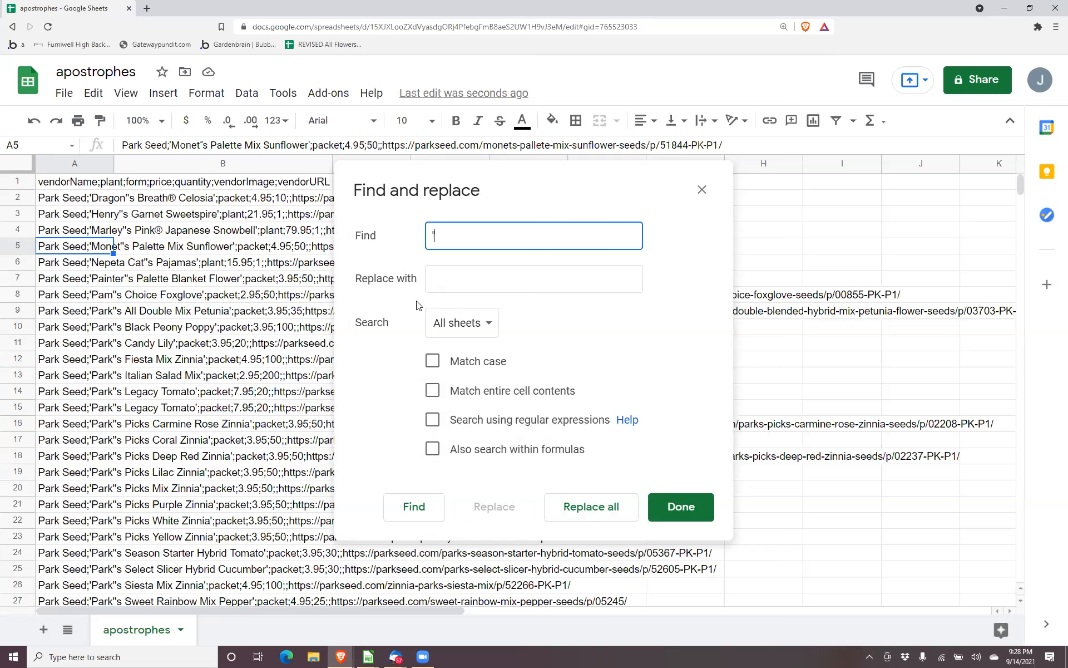
left_click(437, 287)
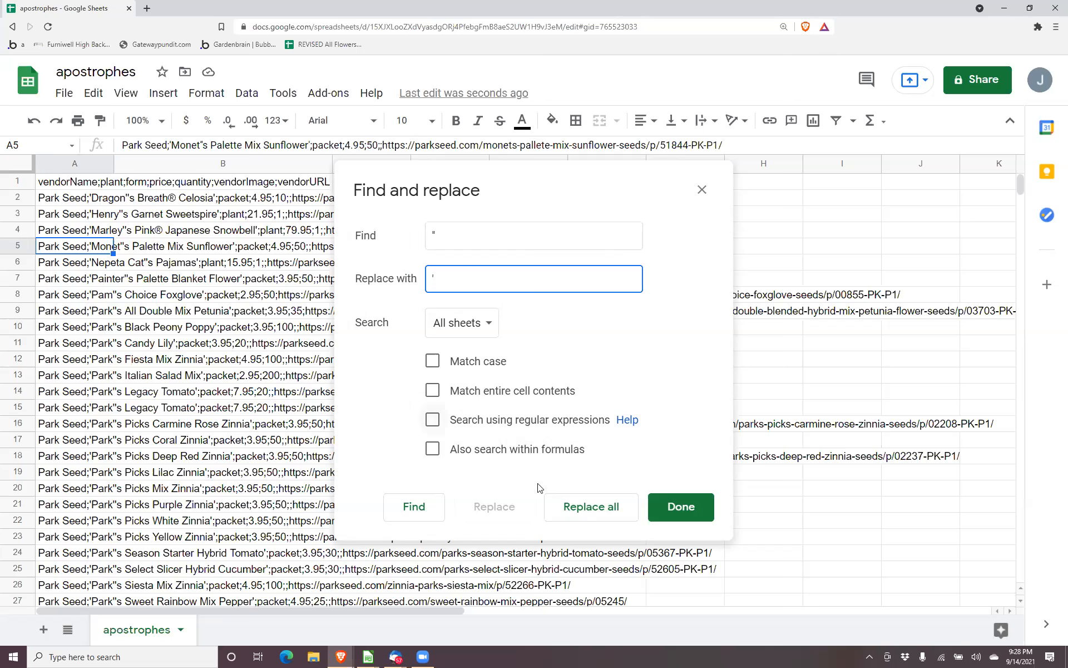
left_click(572, 508)
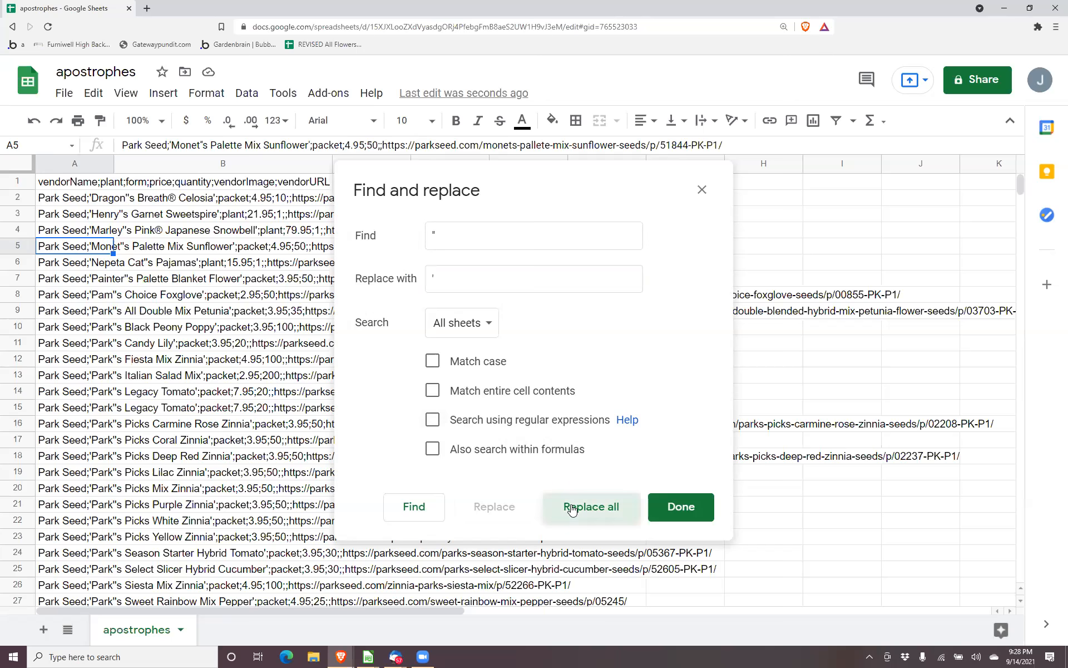
left_click(671, 507)
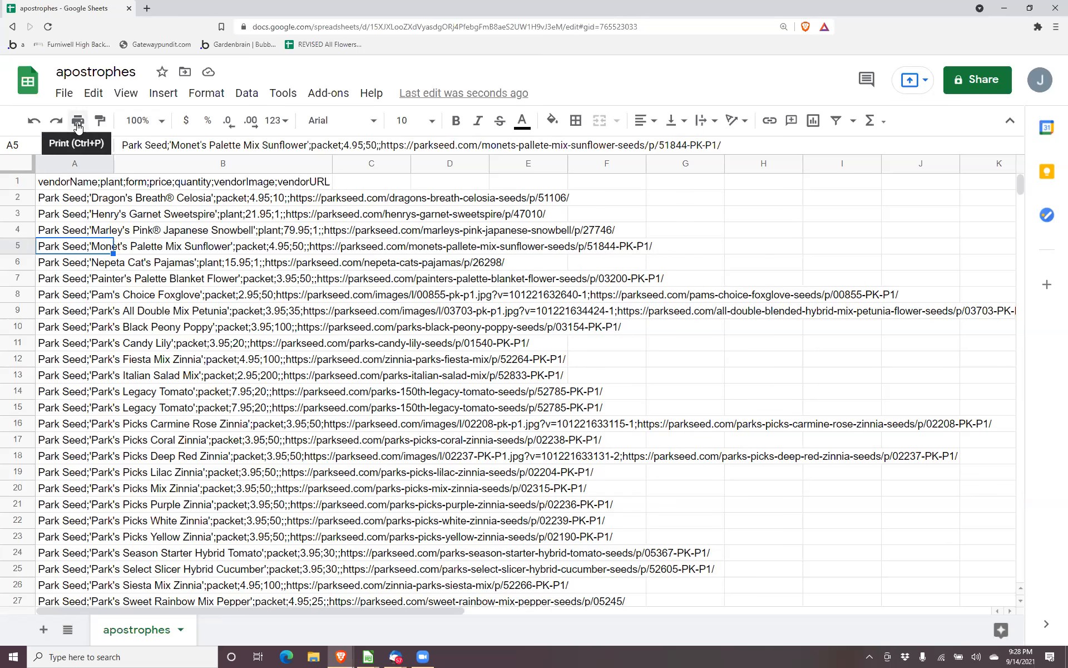
Download the current sheet as comma-separated values to the Downloads folder, named apostrophes - apostrophesTEST.csv.
left_click(62, 99)
mouse_move(120, 305)
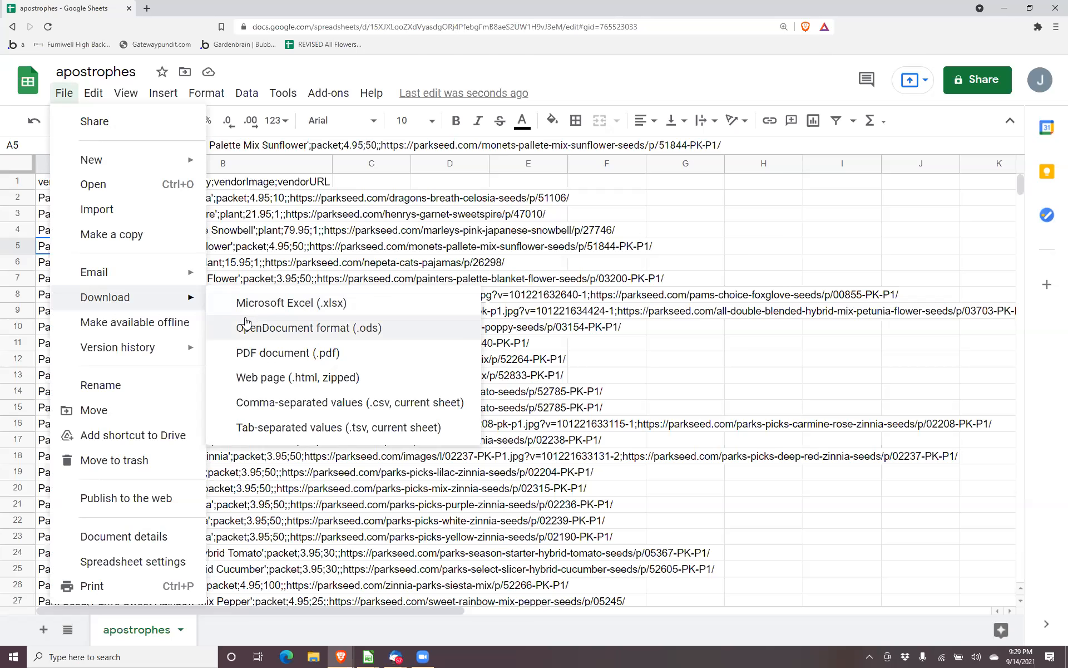
left_click(250, 404)
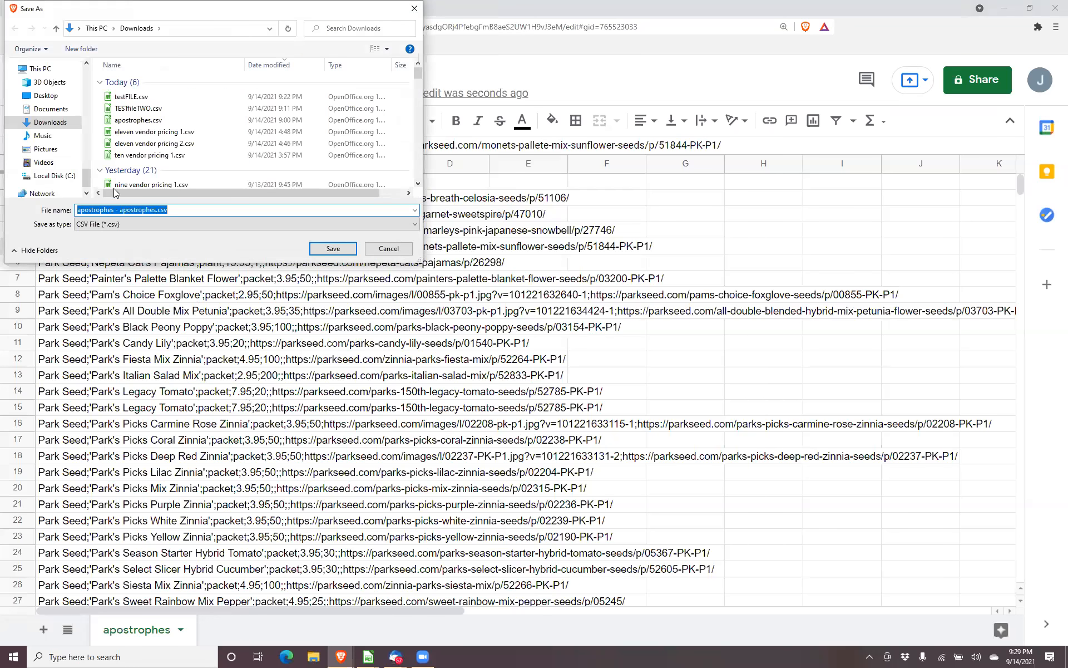
left_click(156, 208)
type("TEST")
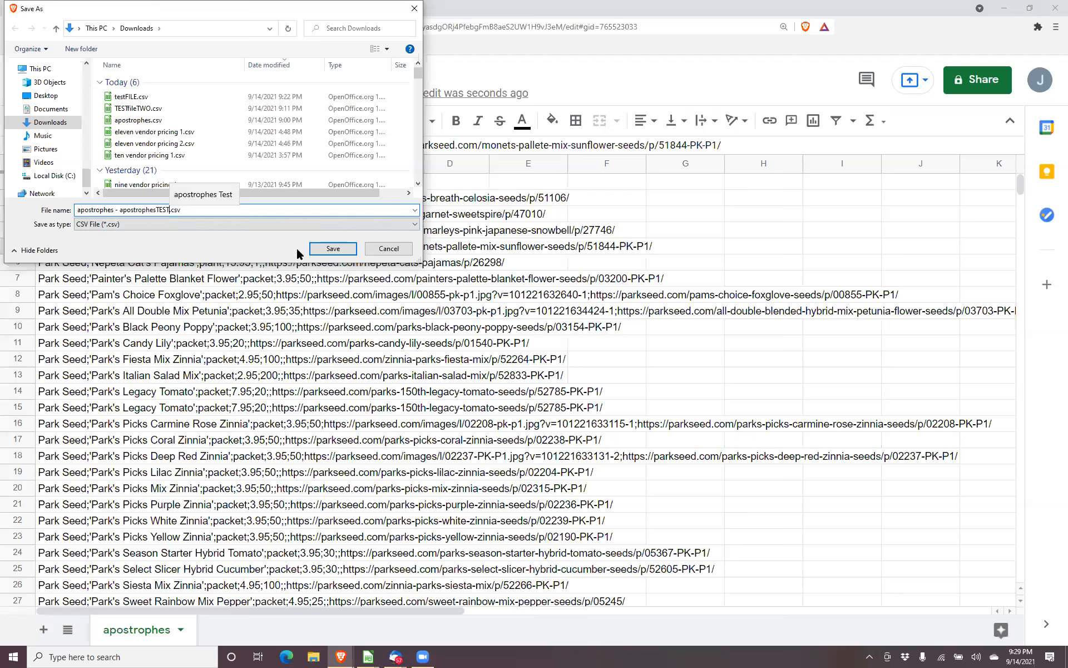
left_click(325, 250)
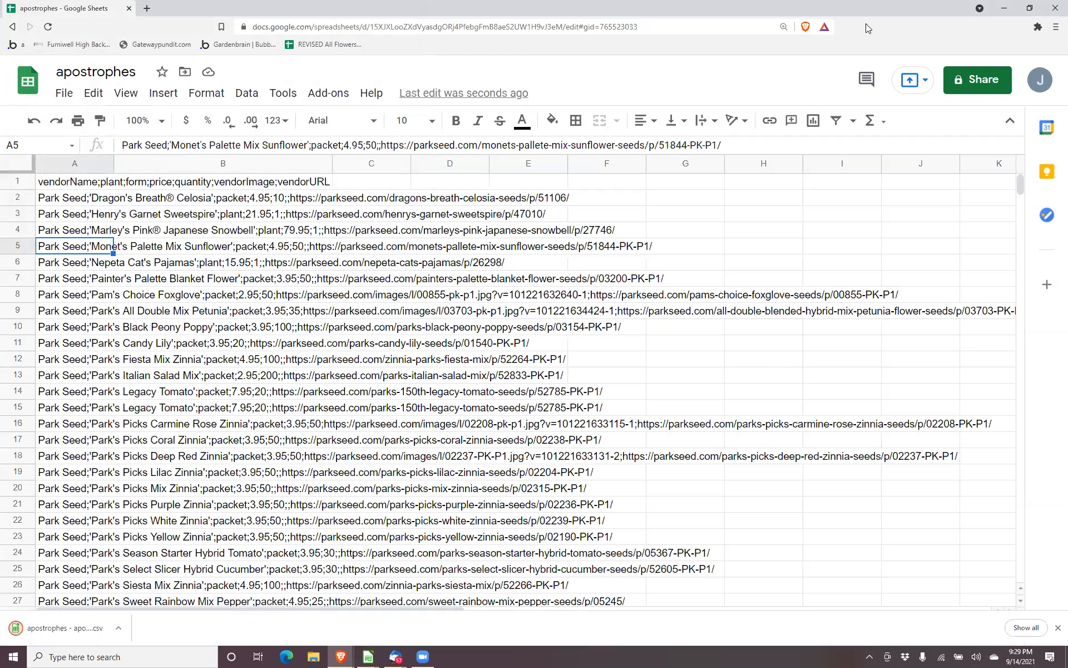
Minimize the spreadsheet, Calc, Nextdoor and Reddit windows and switch to the Brave window showing the Park Seed Veronica page.
left_click(998, 12)
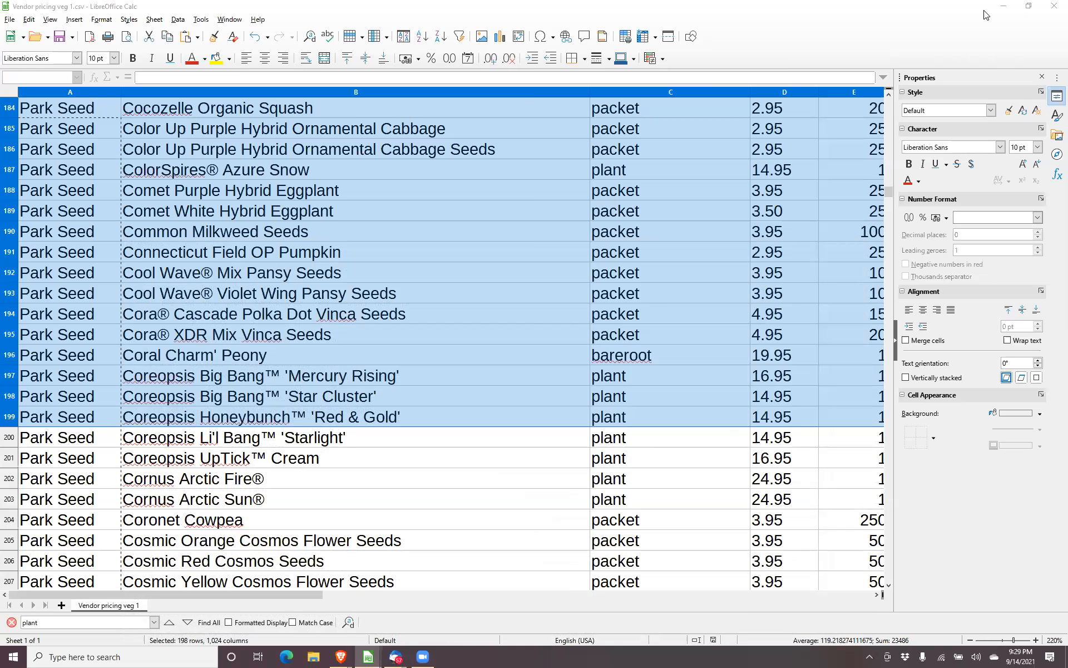
left_click(1003, 7)
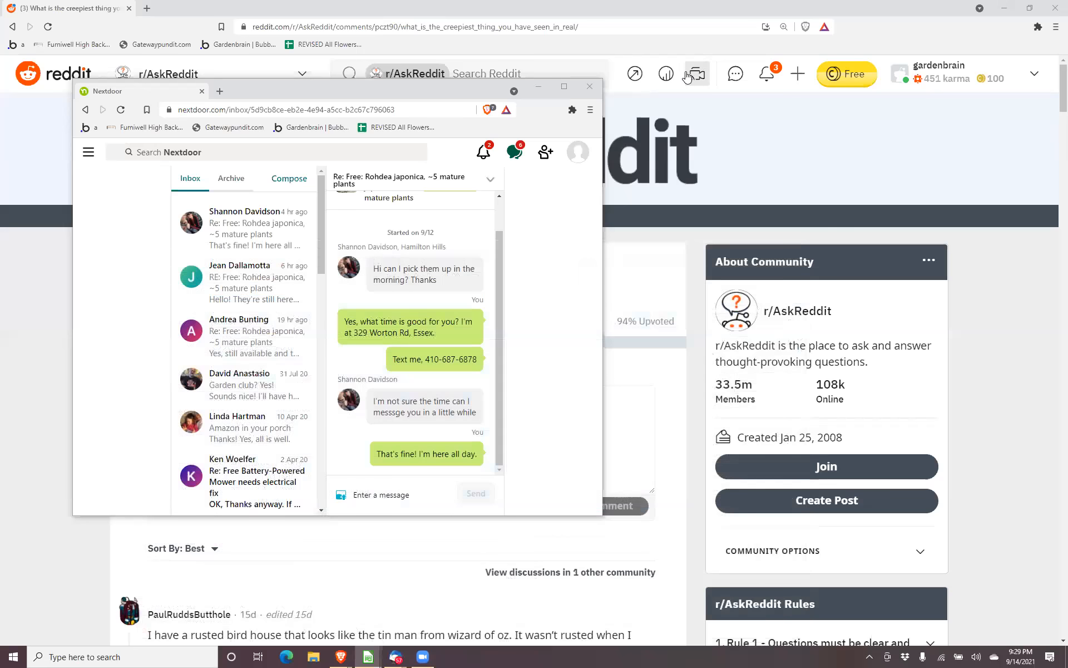
left_click(536, 86)
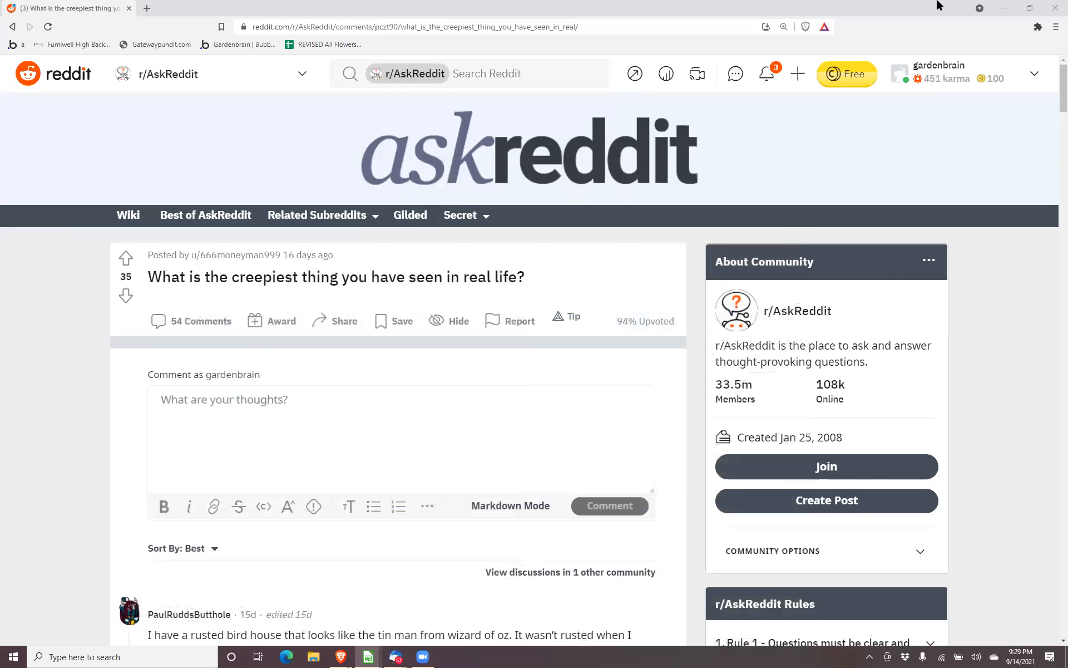
left_click(1004, 8)
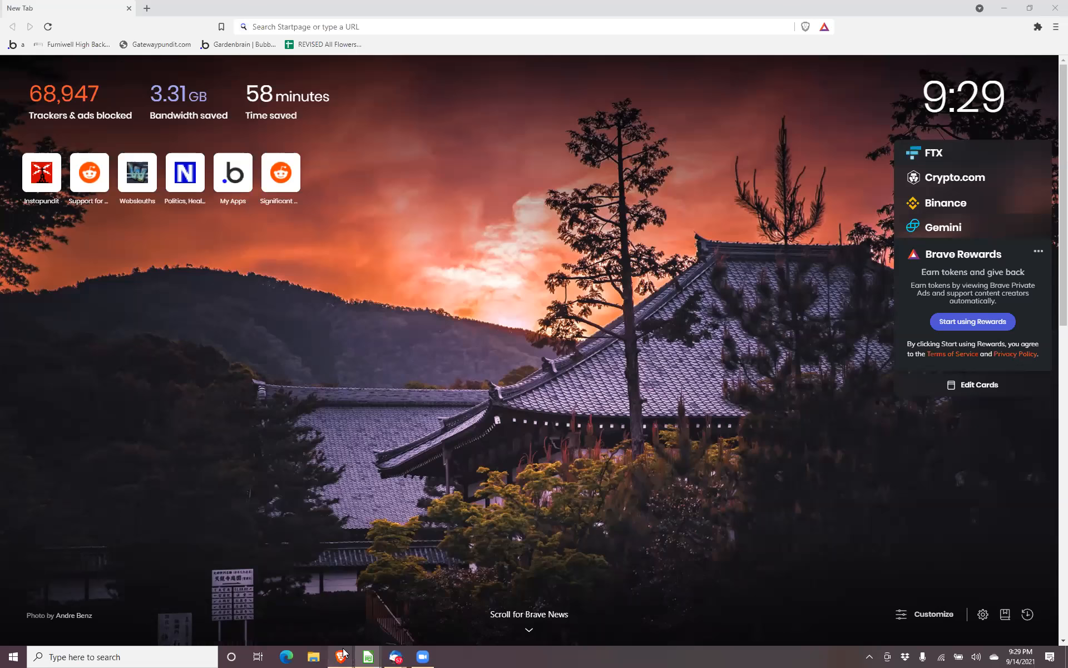
mouse_move(342, 655)
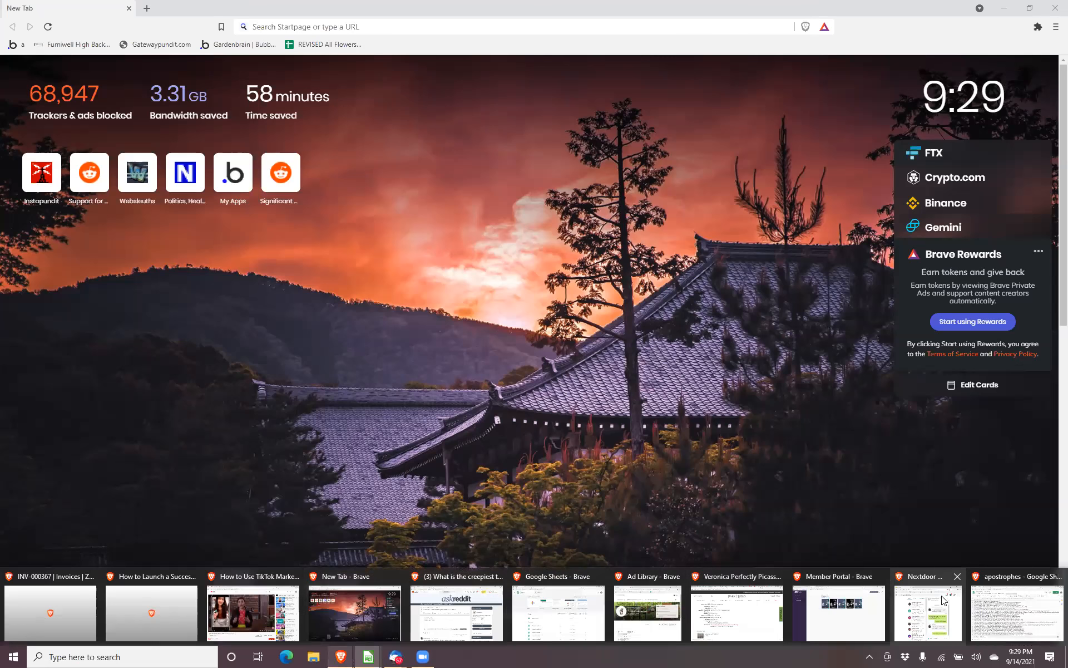
left_click(726, 614)
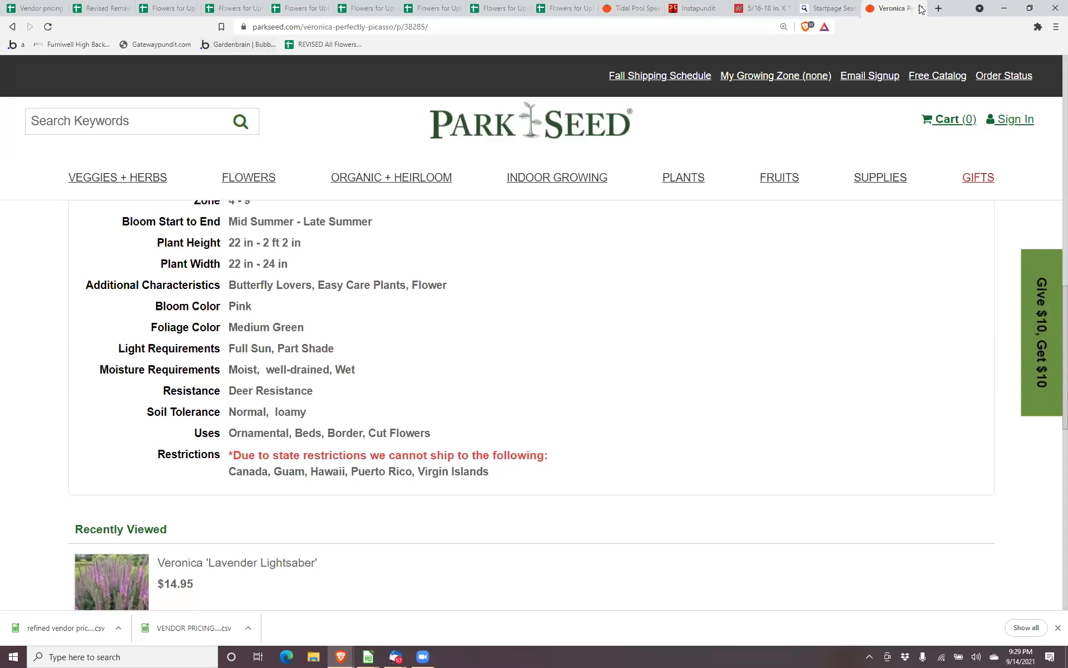
Load bubble.io in a new browser tab and open the Gardenbrain app in the Bubble editor.
left_click(939, 8)
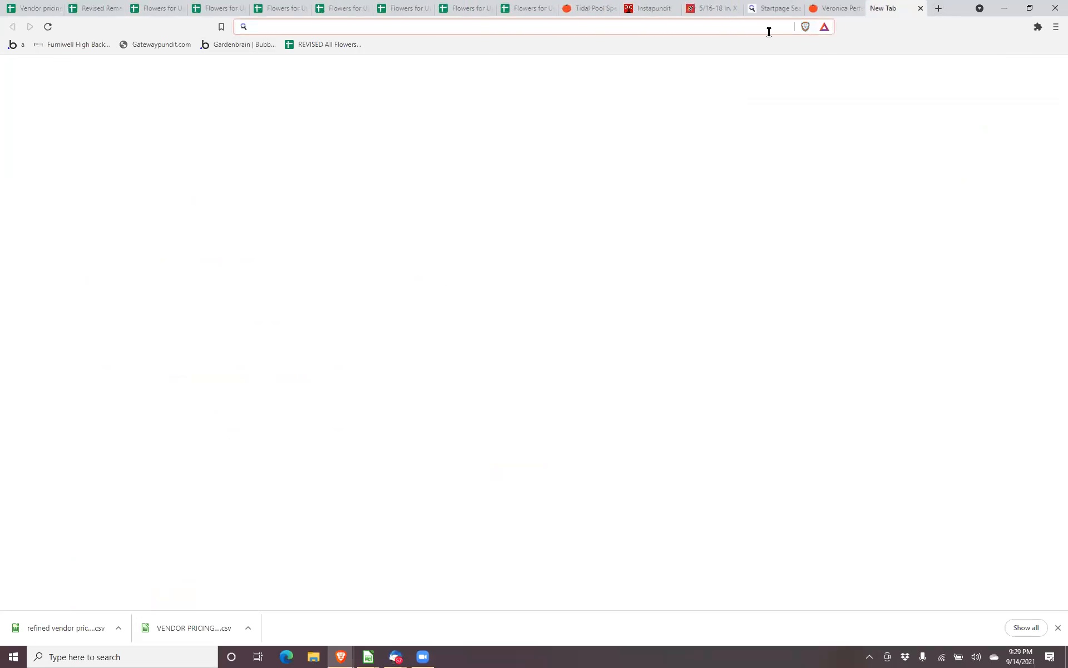
type("bubble")
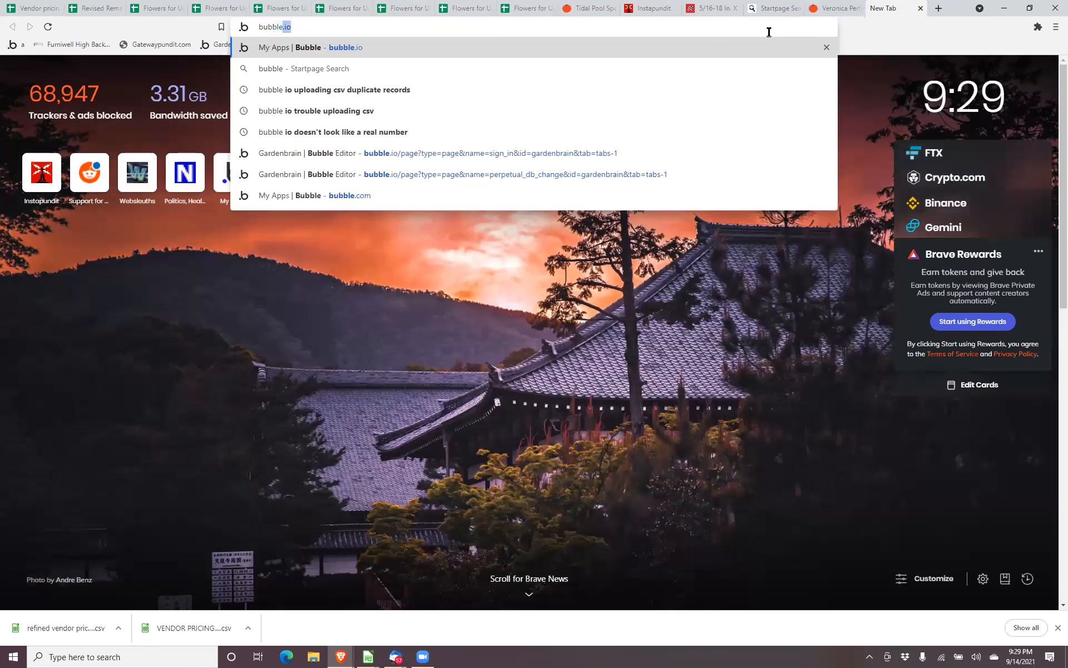
key("Return")
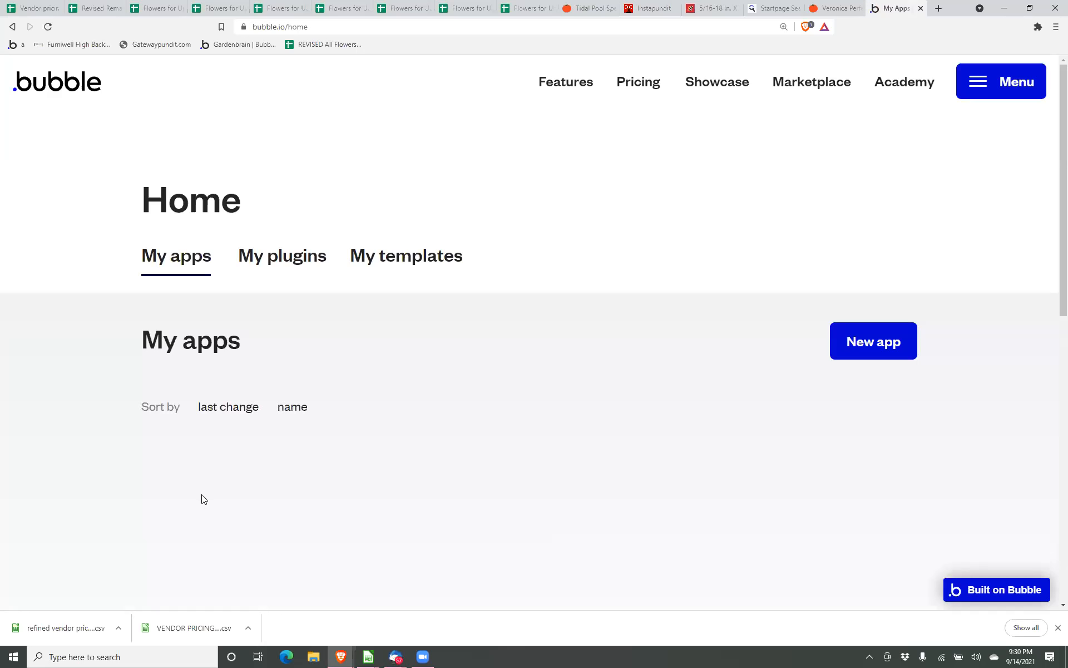
scroll(198, 522, "down", 2)
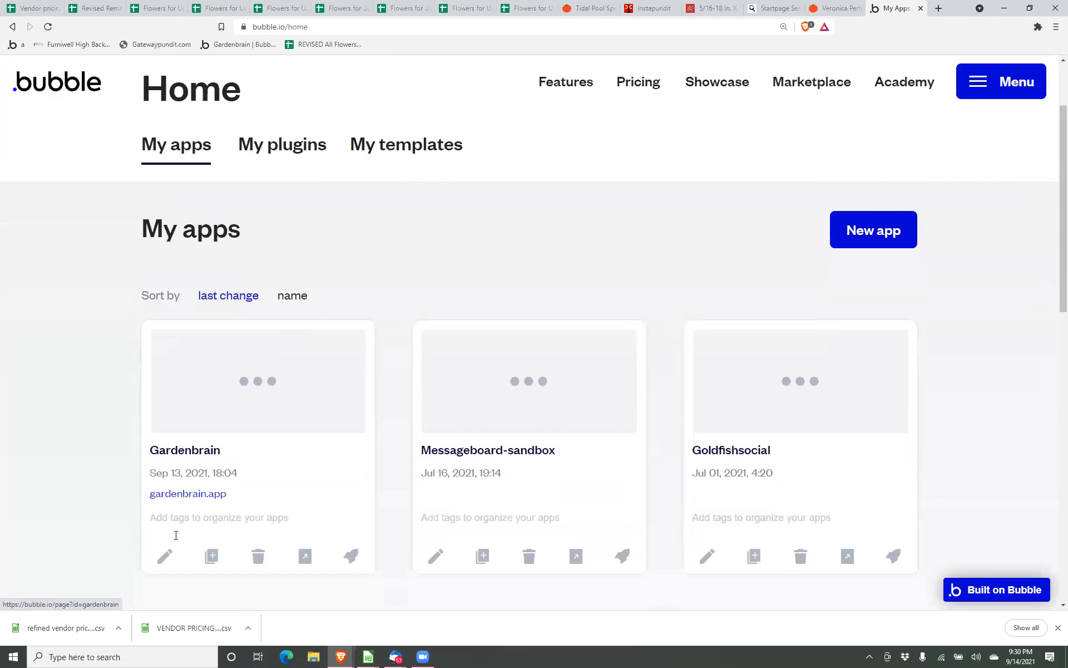
left_click(165, 555)
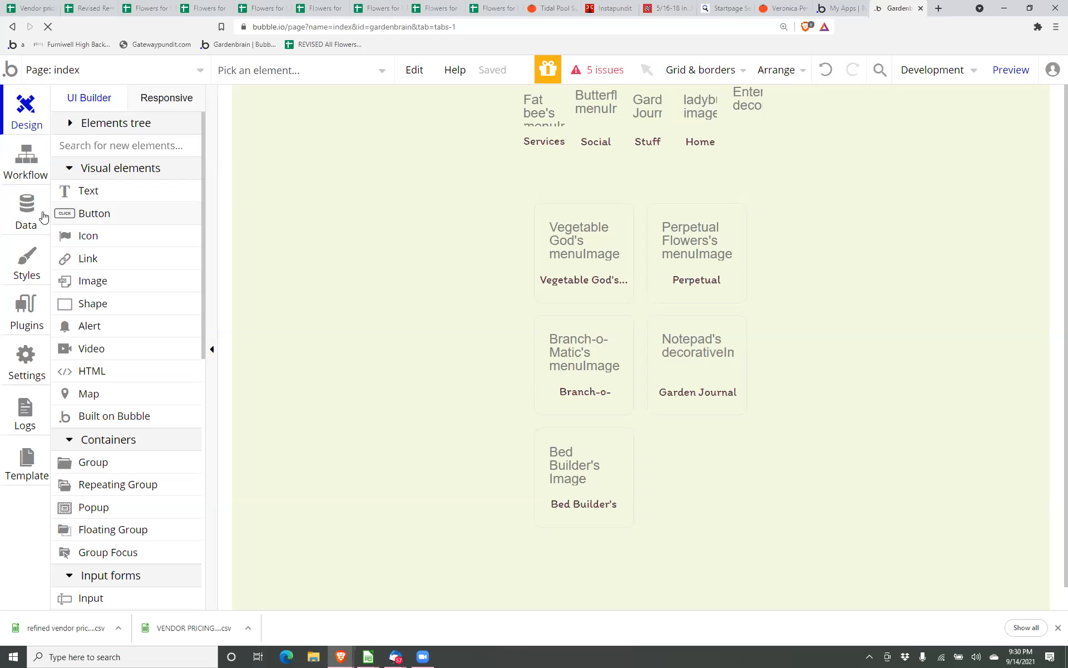
Start a CSV upload from the app data and set the type of data to vendor pricing SANDBOX.
left_click(22, 215)
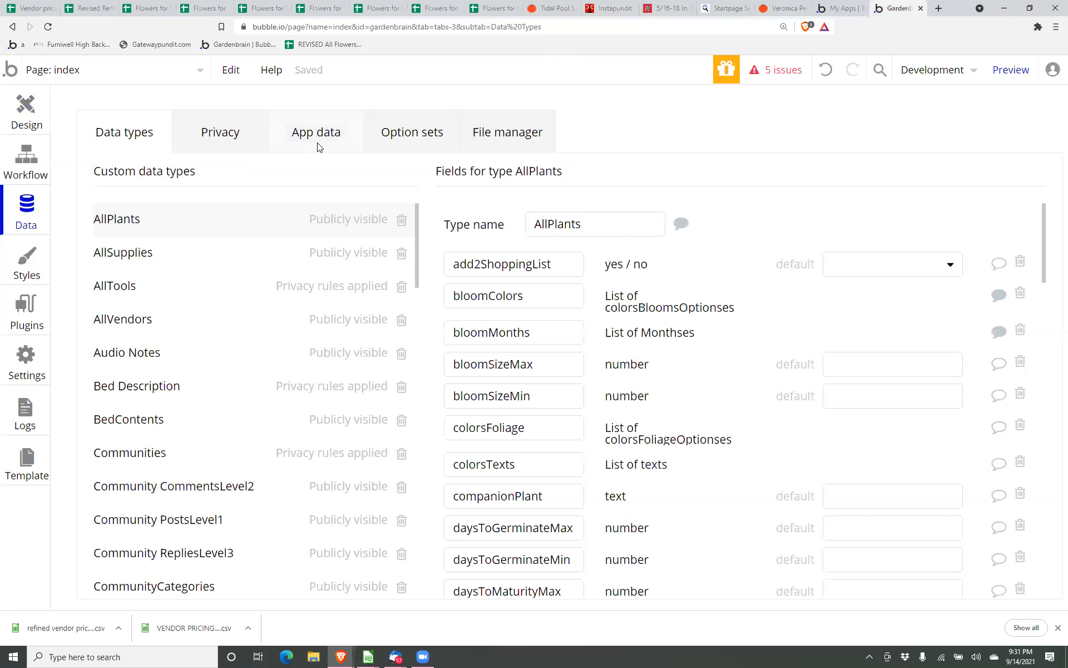
left_click(319, 146)
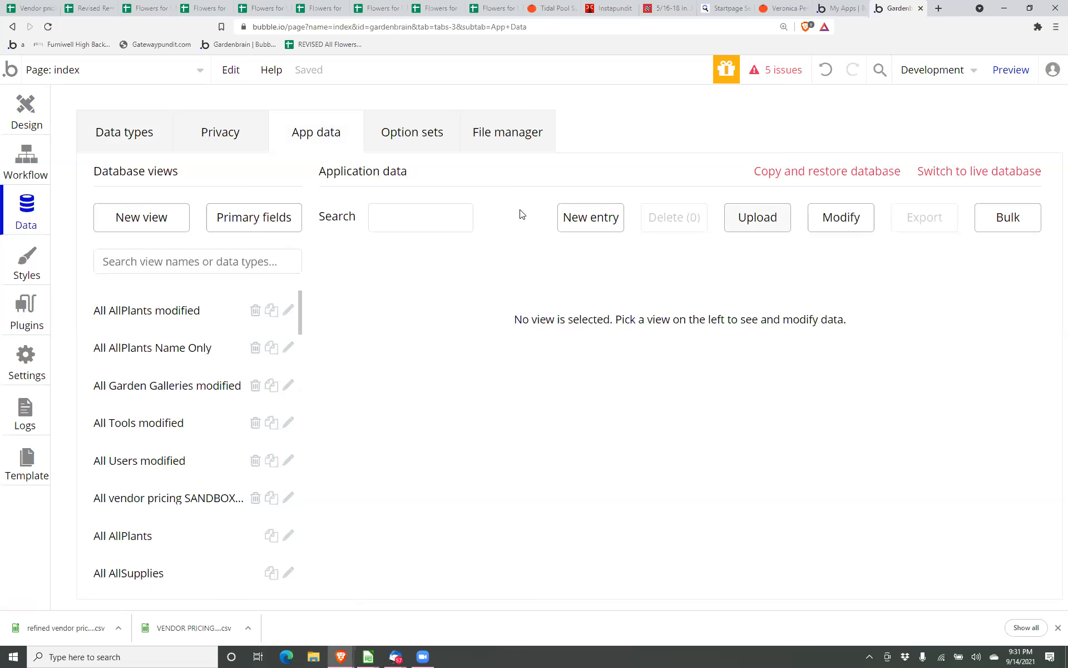
left_click(534, 356)
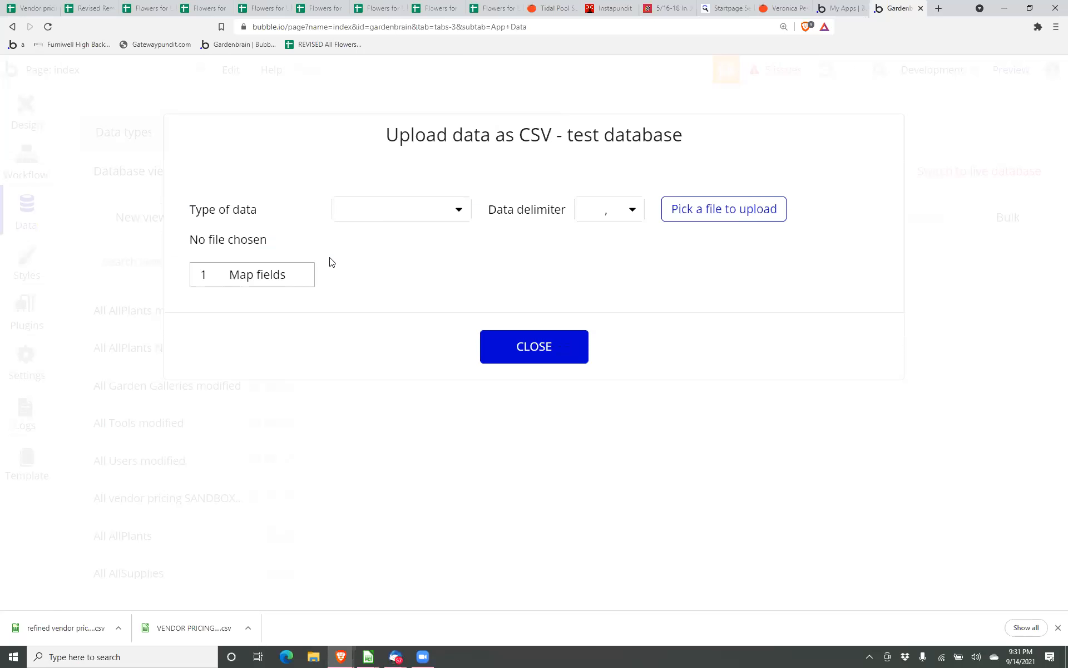
left_click(388, 227)
type("ve")
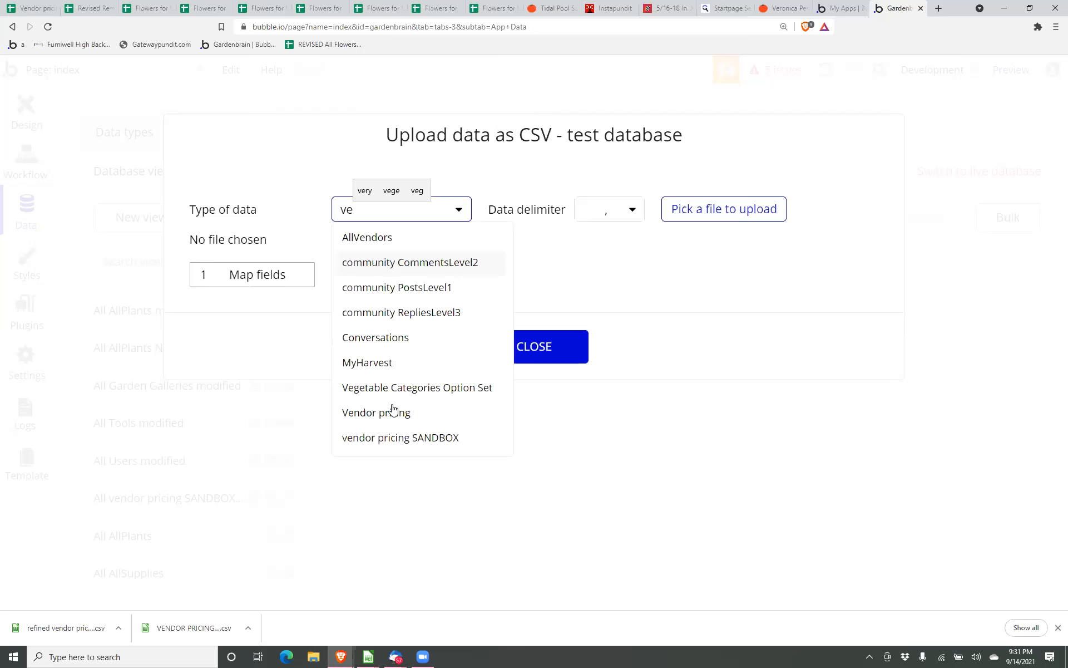
left_click(398, 436)
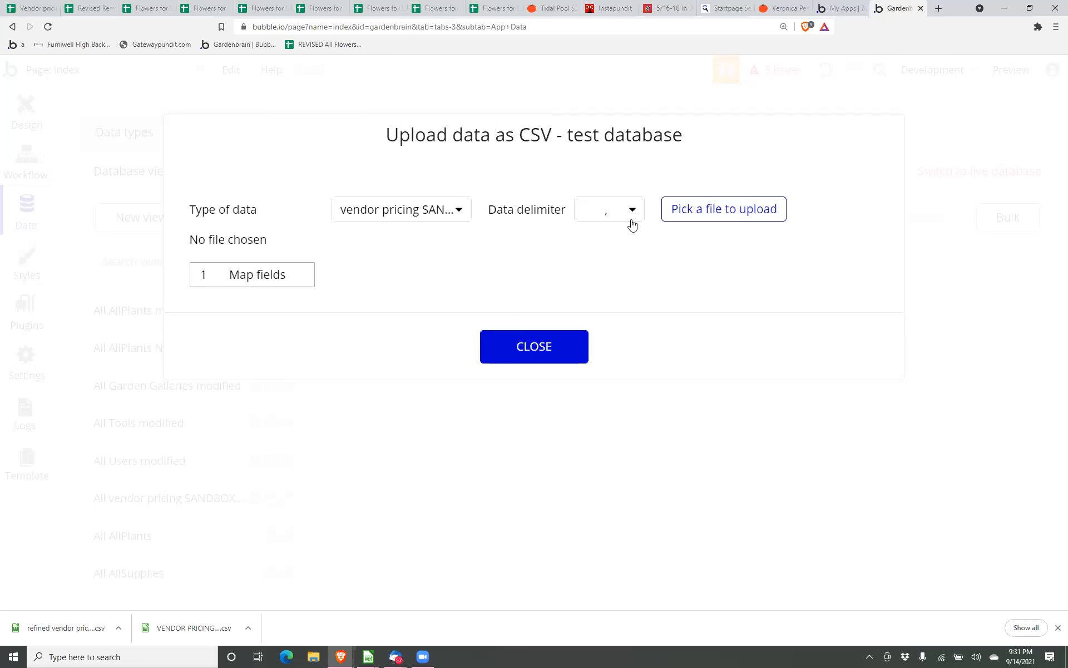
Set the data delimiter to a semicolon and choose apostrophes - apostrophesTEST.csv from Downloads as the upload file.
left_click(609, 218)
left_click(718, 217)
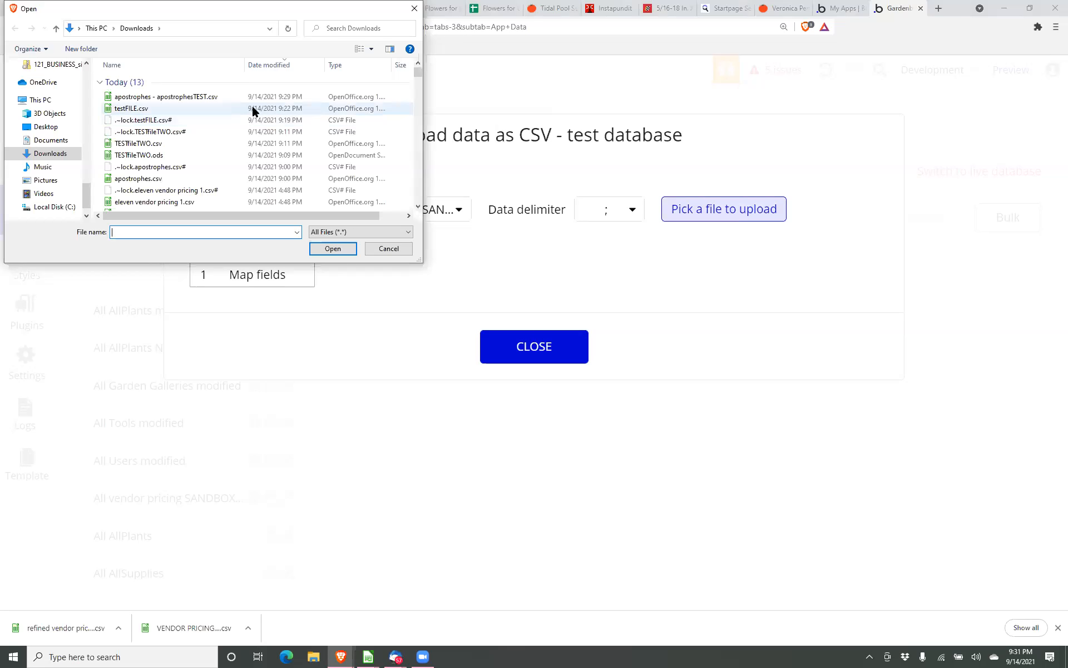
left_click(254, 98)
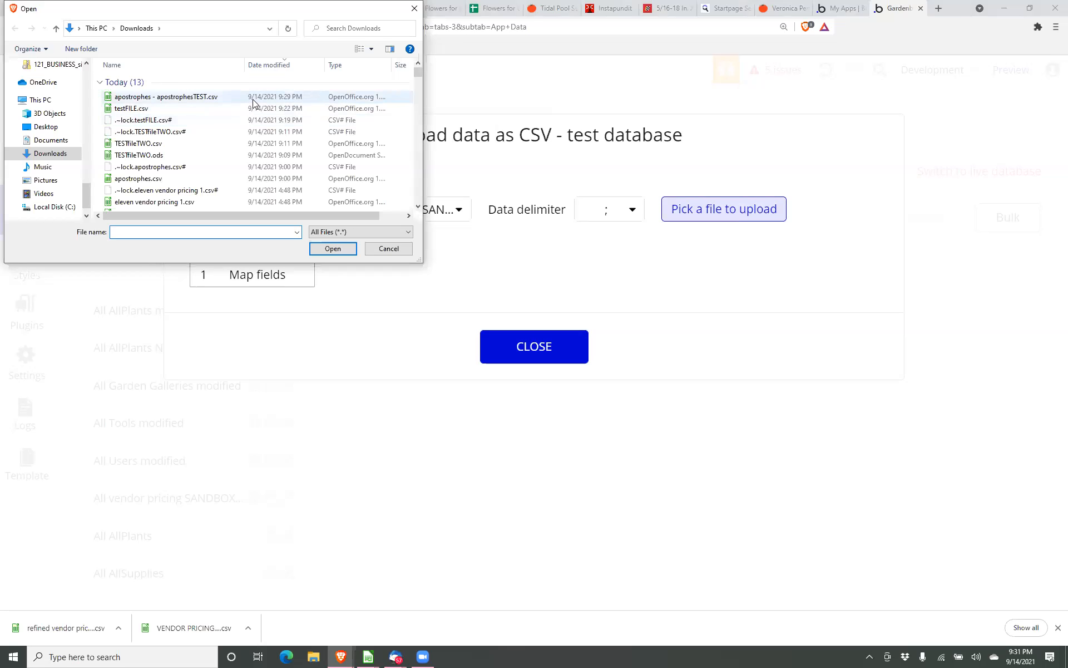
left_click(336, 250)
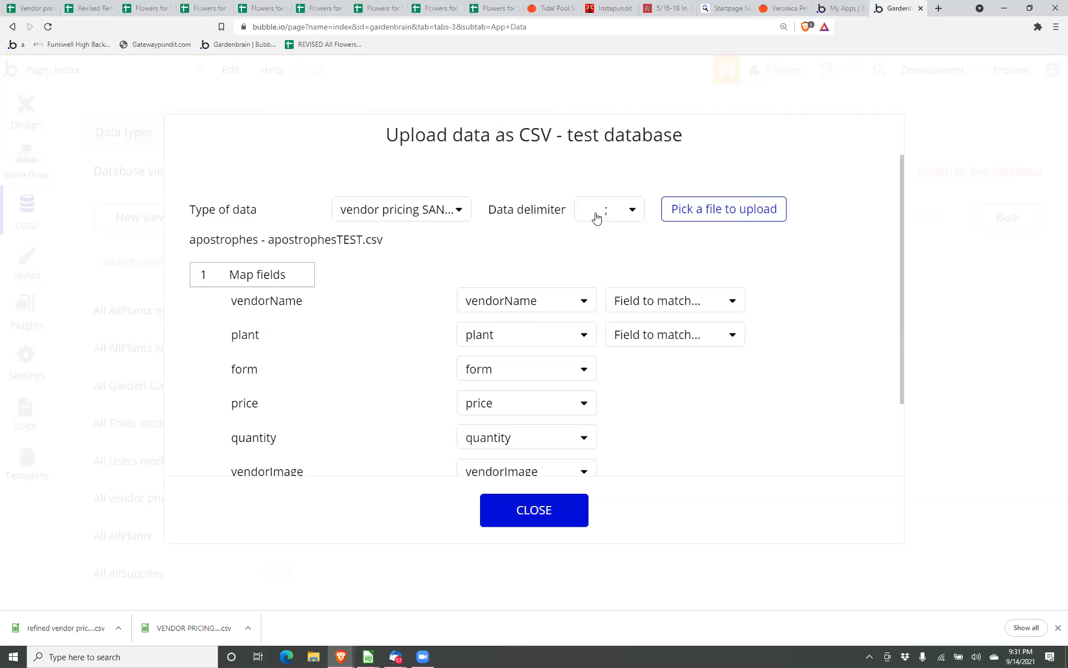
Set the match field to vendorName for the vendorName column and to nameCommon for the plant column.
left_click(644, 300)
type("ve")
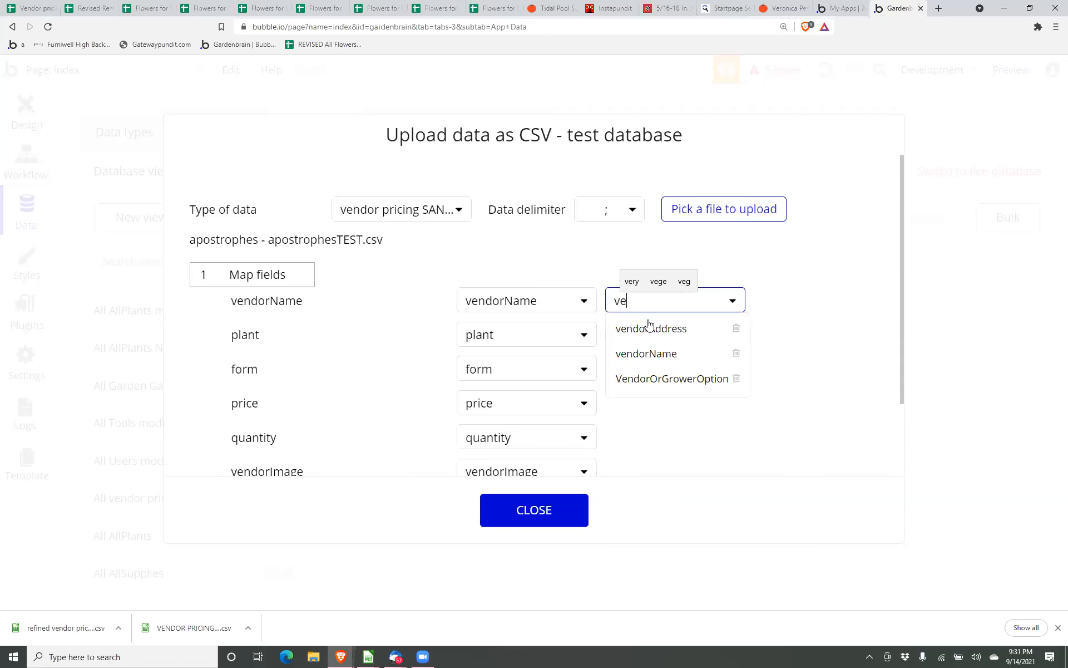
left_click(651, 353)
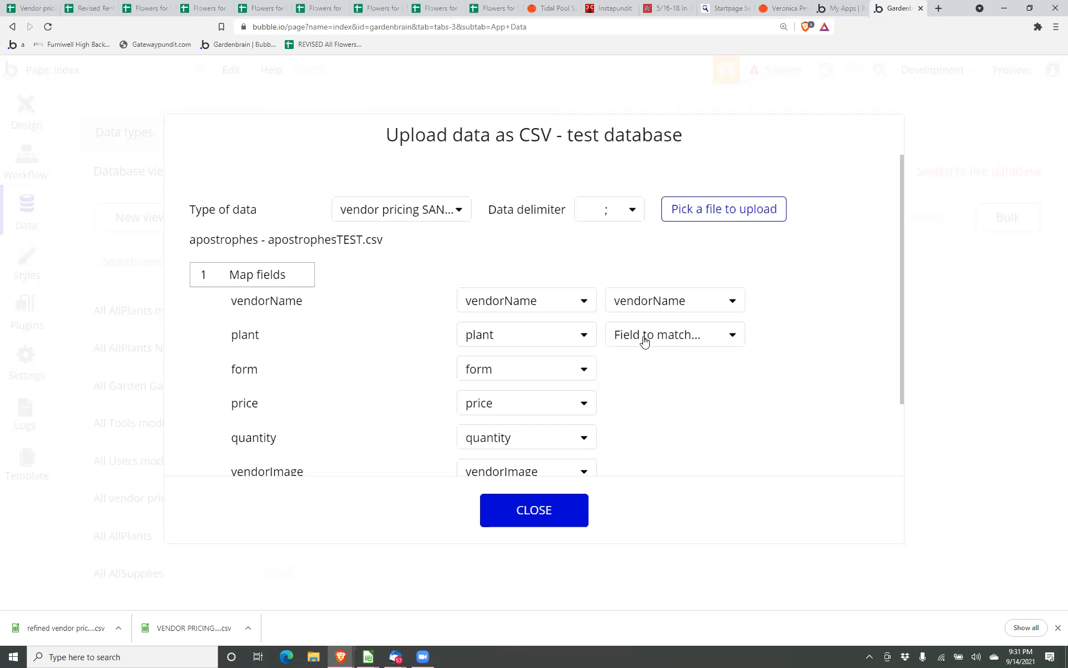
left_click(643, 336)
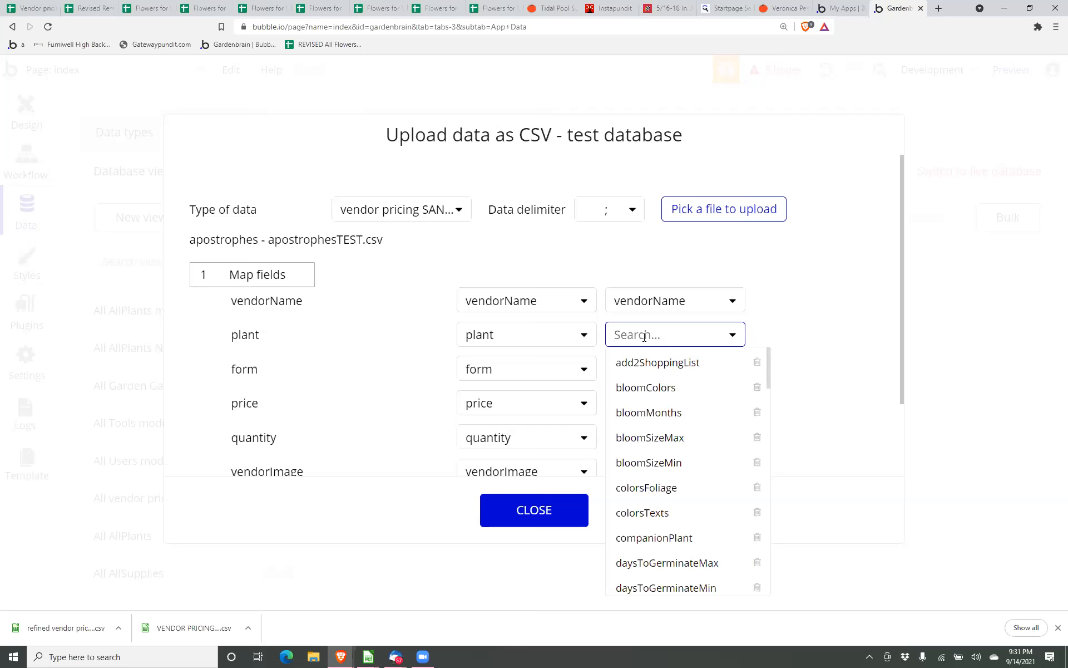
type("name")
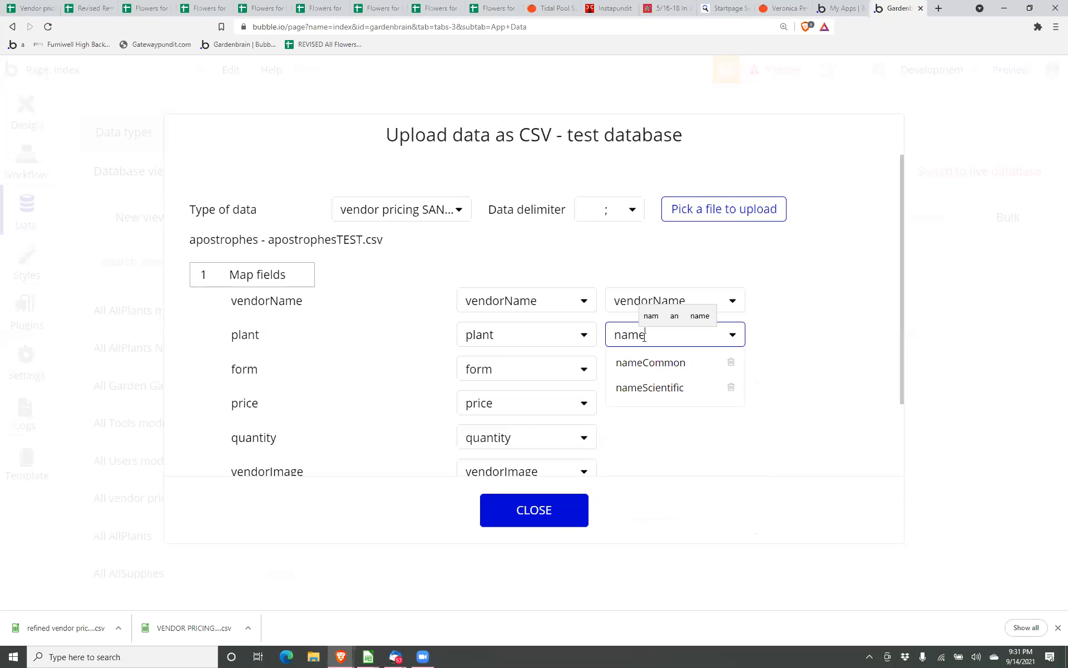
left_click(641, 378)
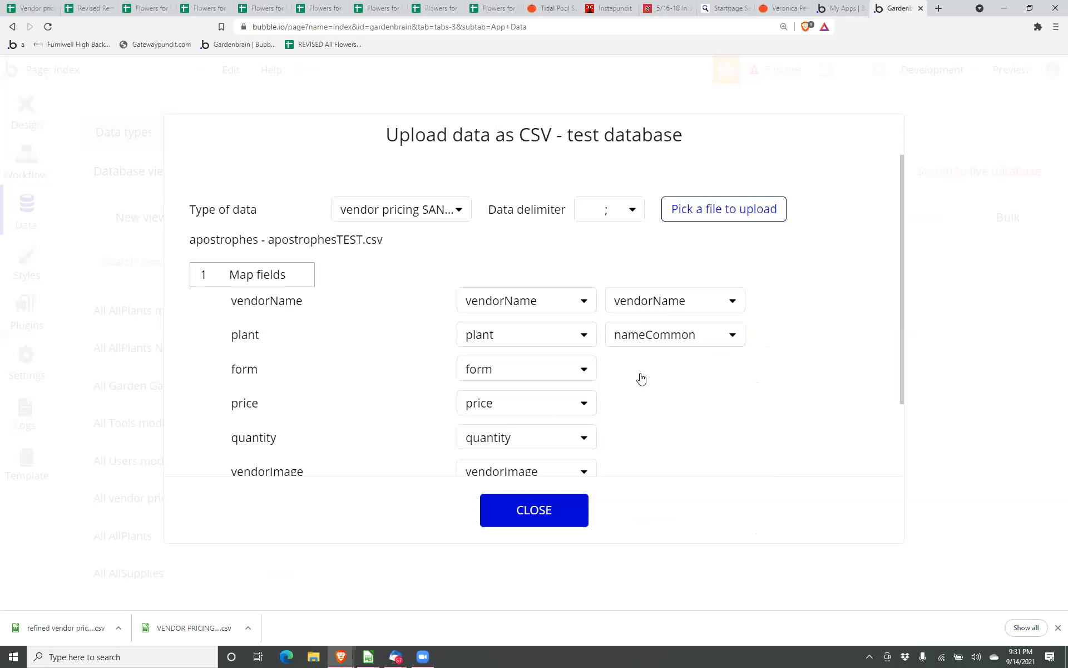
Try a comma as the data delimiter, then restore the semicolon.
left_click(610, 209)
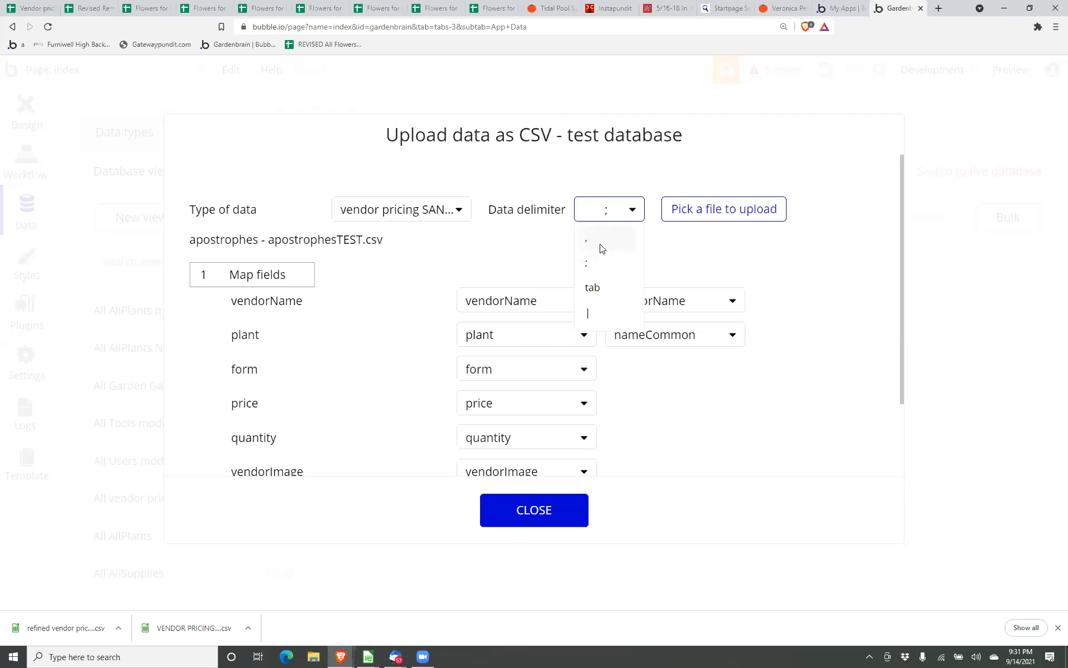
left_click(602, 248)
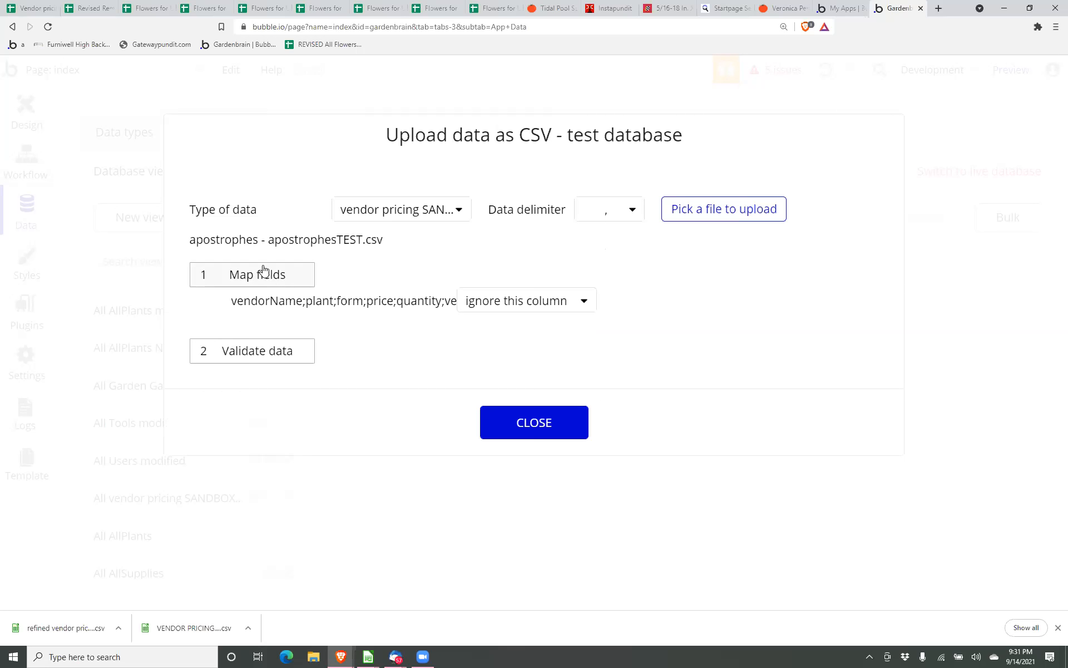
left_click(582, 218)
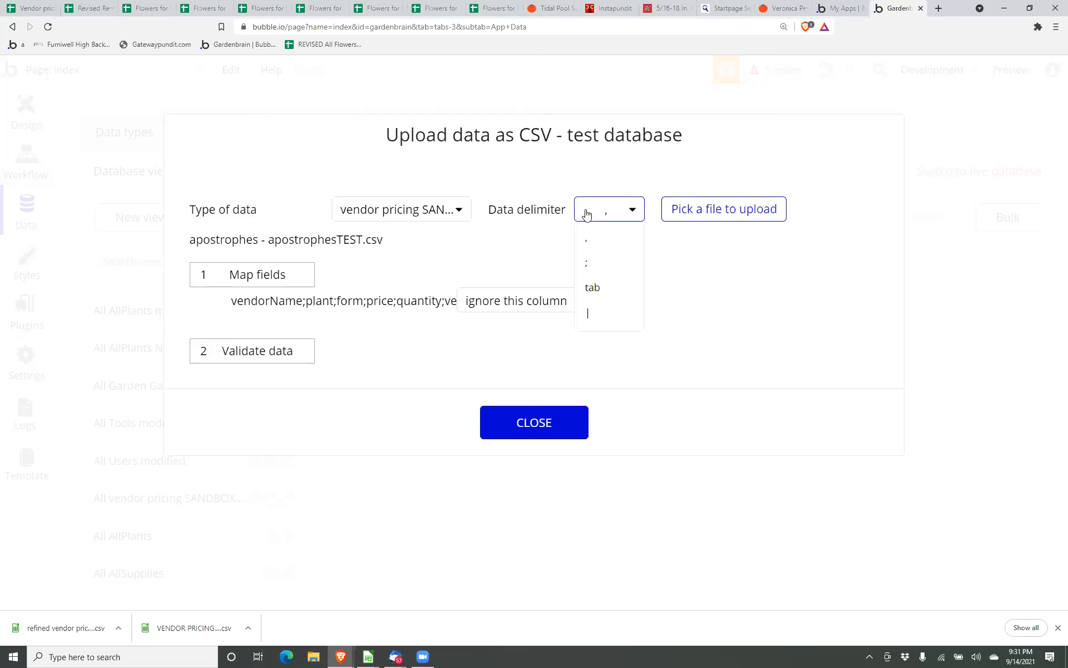
left_click(601, 262)
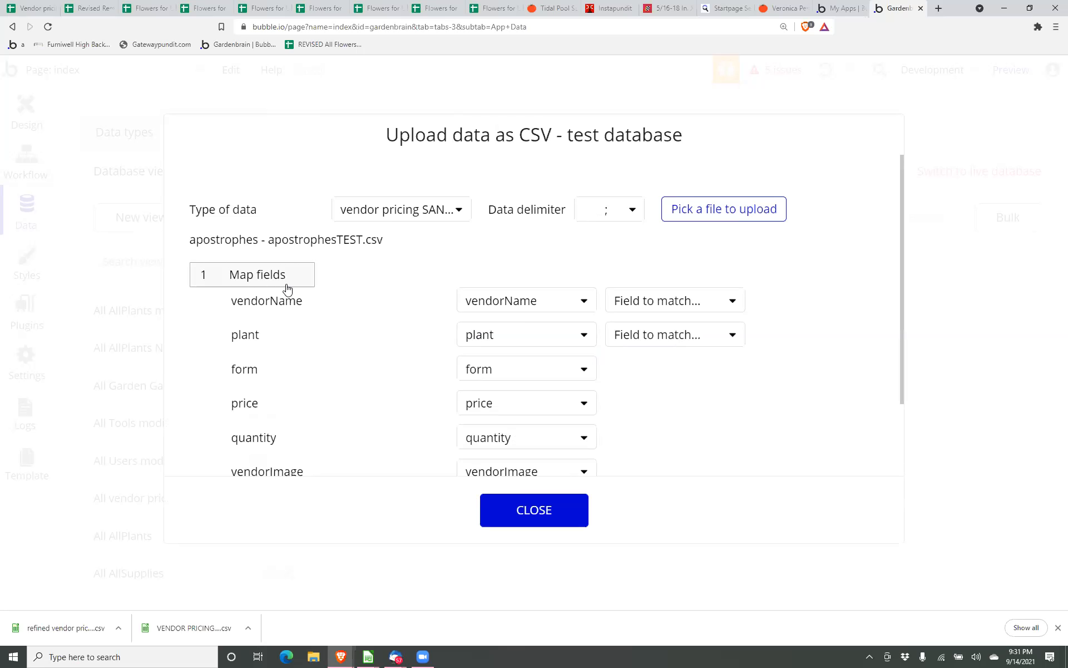
Match the vendorName column on vendorName again and the plant column on nameCommon.
left_click(659, 306)
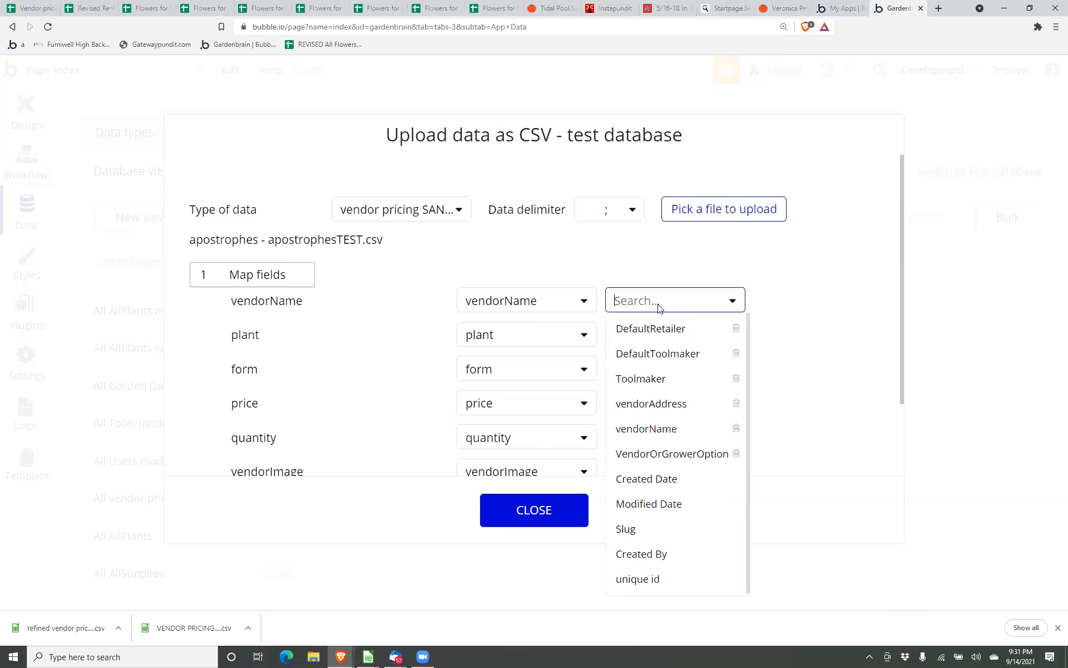
type("vend")
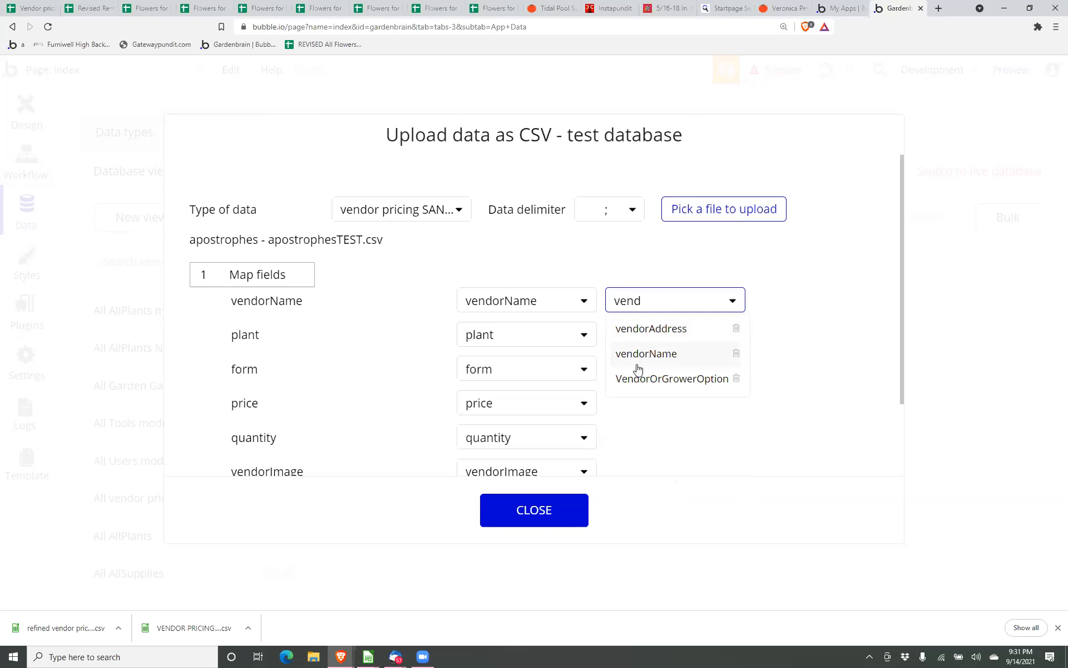
left_click(639, 359)
left_click(638, 336)
type("name")
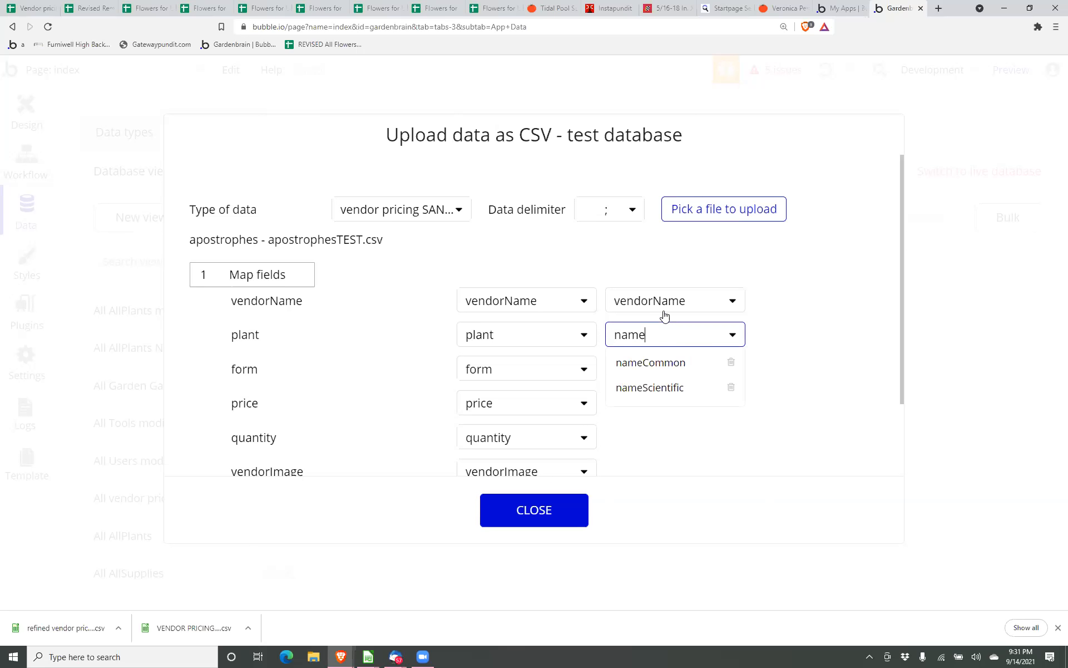
type("c")
left_click(661, 362)
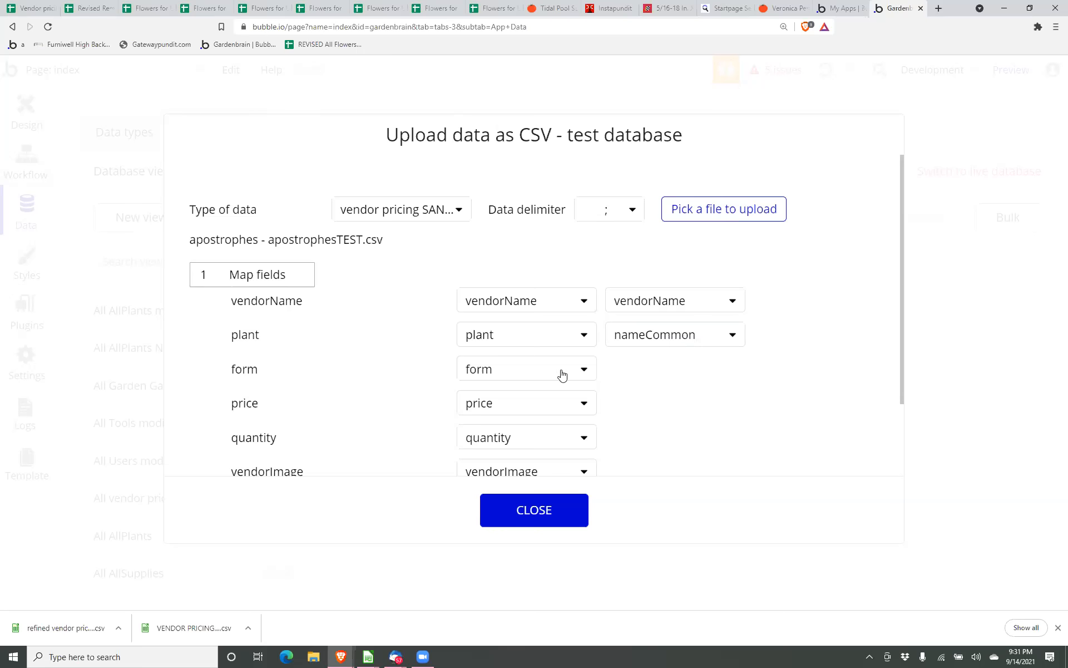
Validate the mapped CSV data and read the validation result.
scroll(562, 376, "down", 2)
left_click(280, 464)
scroll(296, 441, "down", 3)
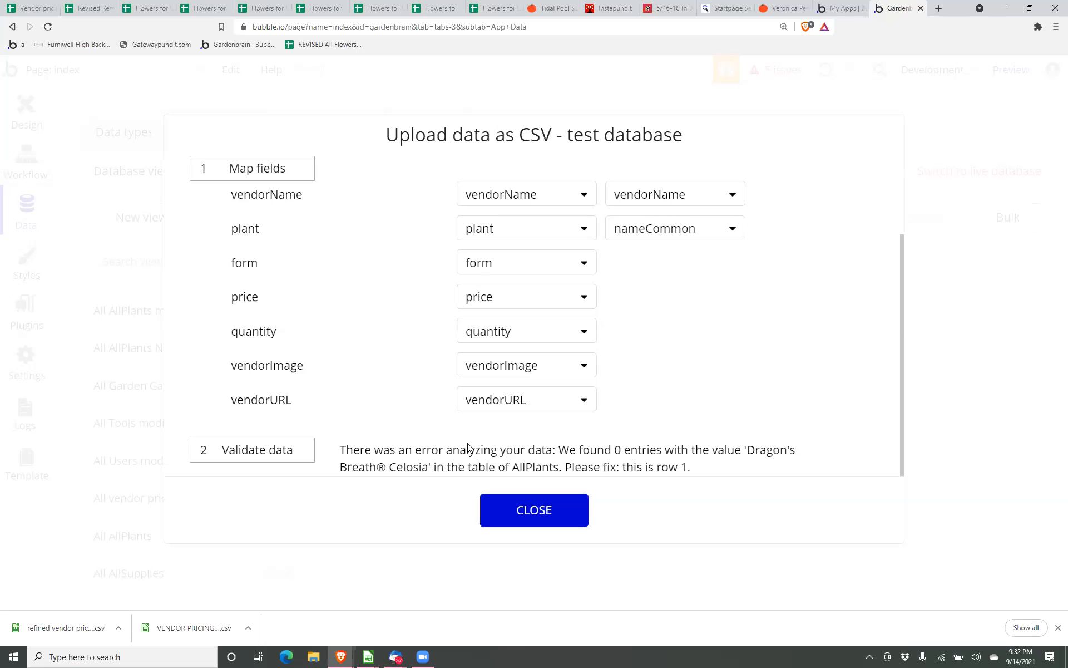
scroll(563, 326, "up", 2)
scroll(561, 323, "down", 2)
Switch to the Vendor pricing sheet in Google Sheets and open the apostrophes spreadsheet from the Sheets home page.
left_click(25, 9)
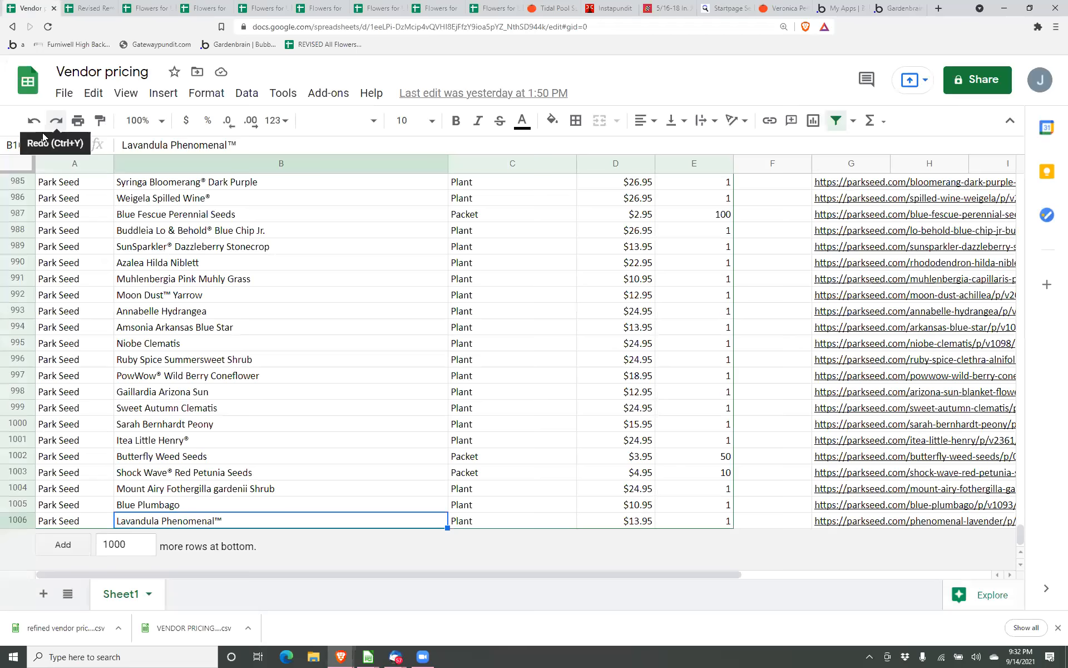
left_click(25, 84)
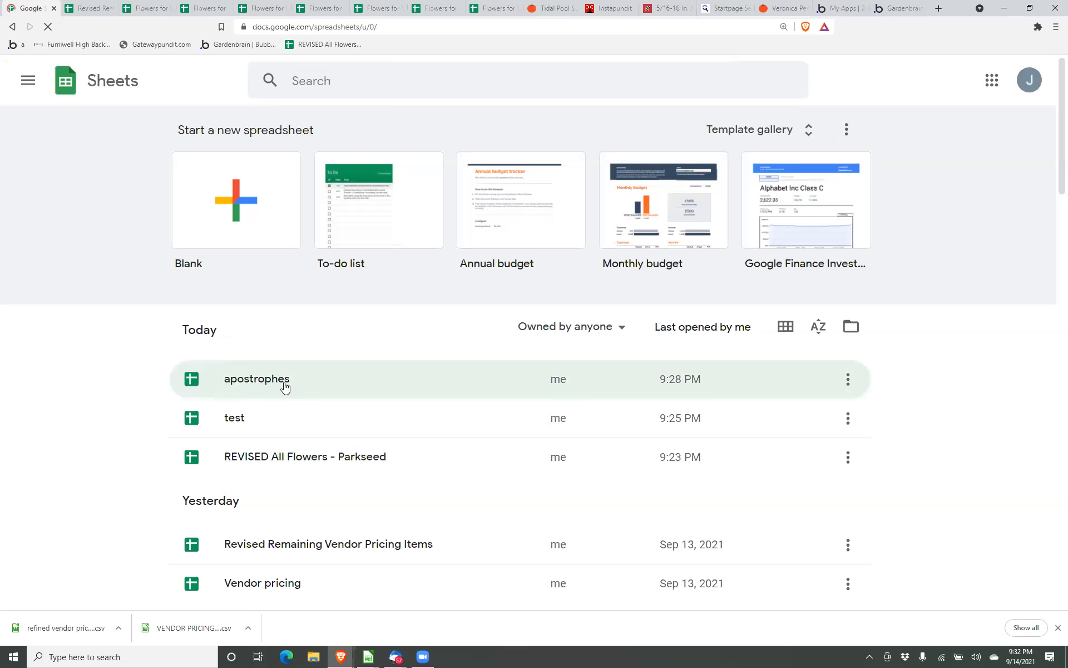
left_click(283, 381)
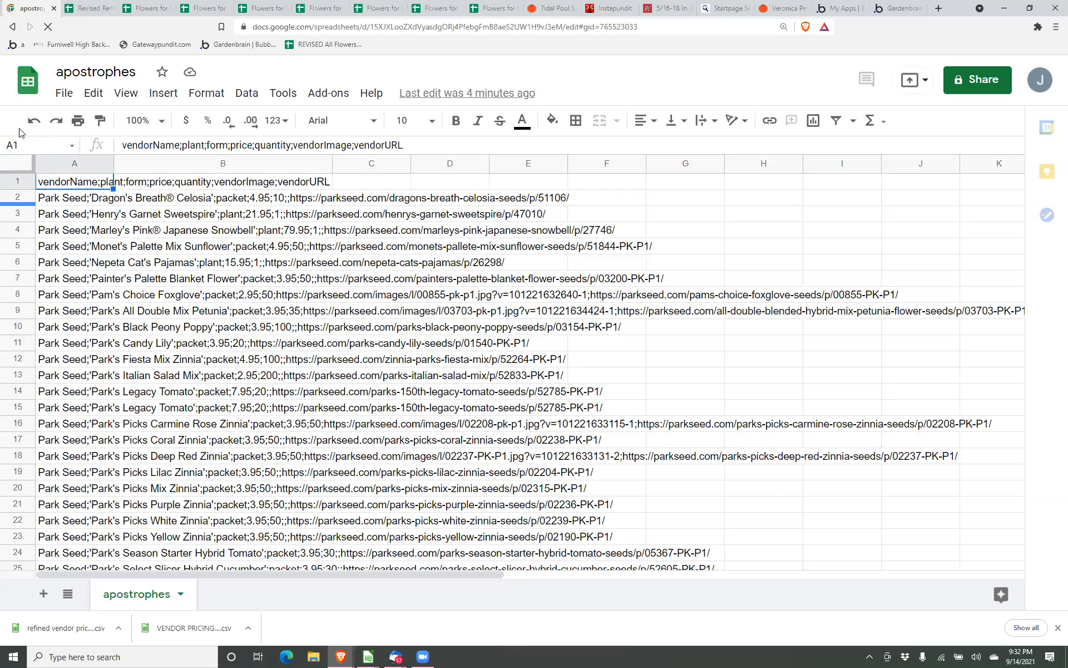
Replace every semicolon followed by an apostrophe (;') with a plain semicolon (;) across all sheets using Find and replace.
left_click(65, 94)
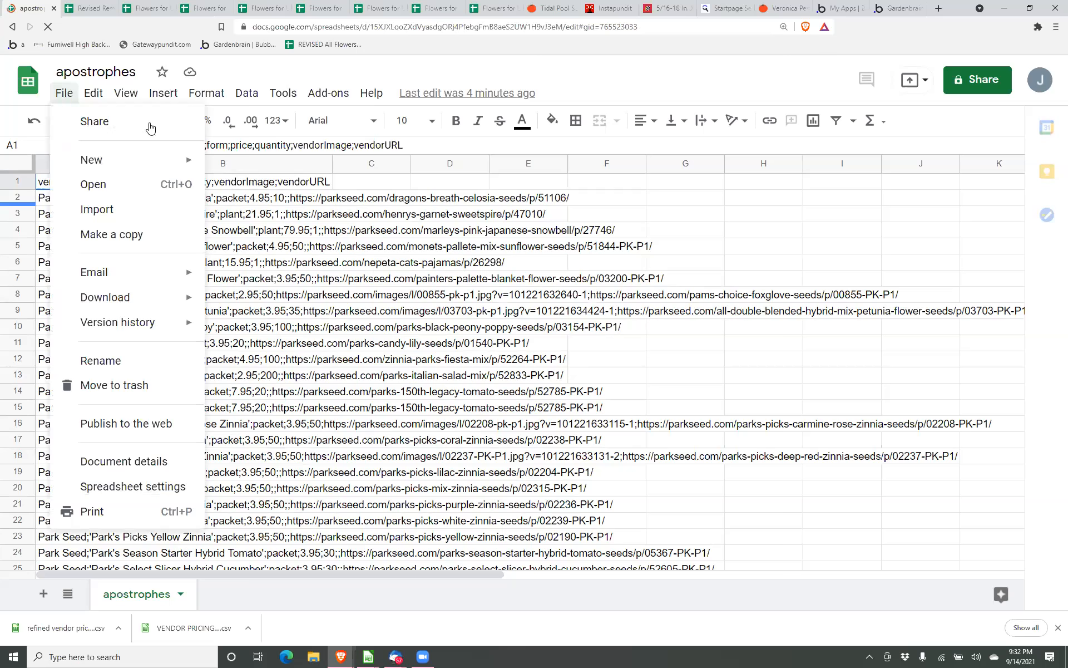
left_click(93, 96)
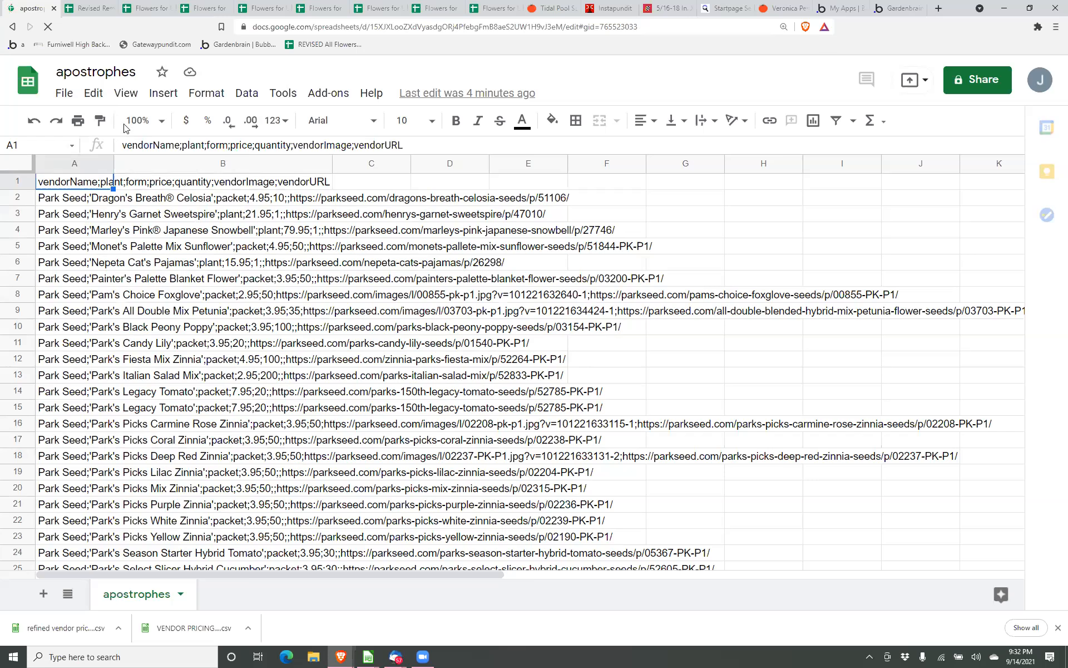
left_click(101, 93)
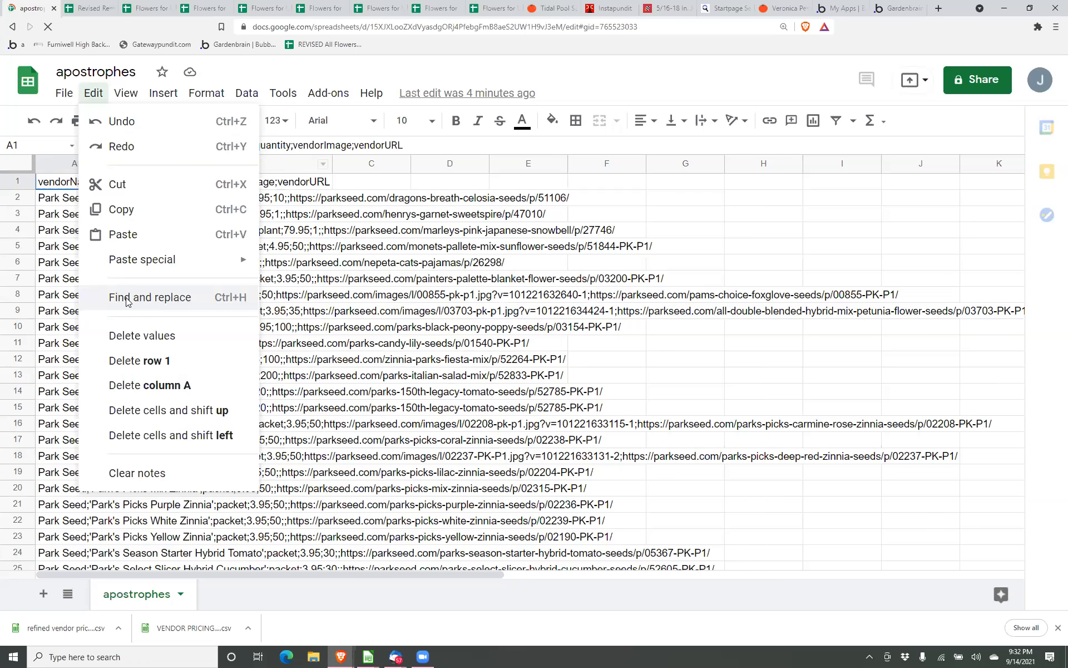
key("Escape")
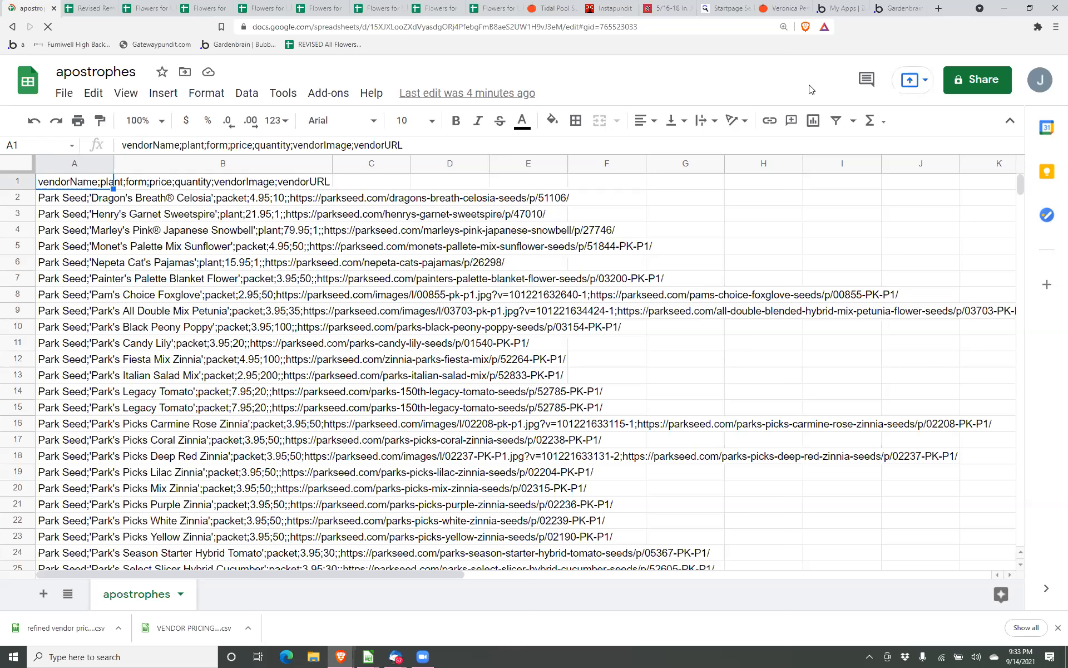
key("ctrl+f")
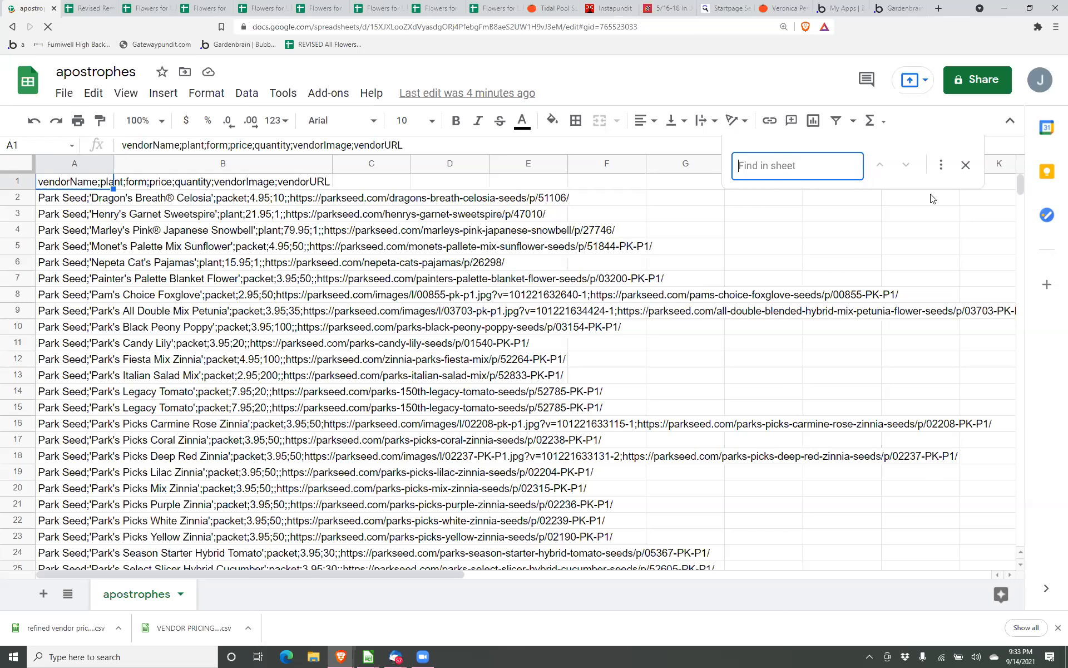
key("ctrl+h")
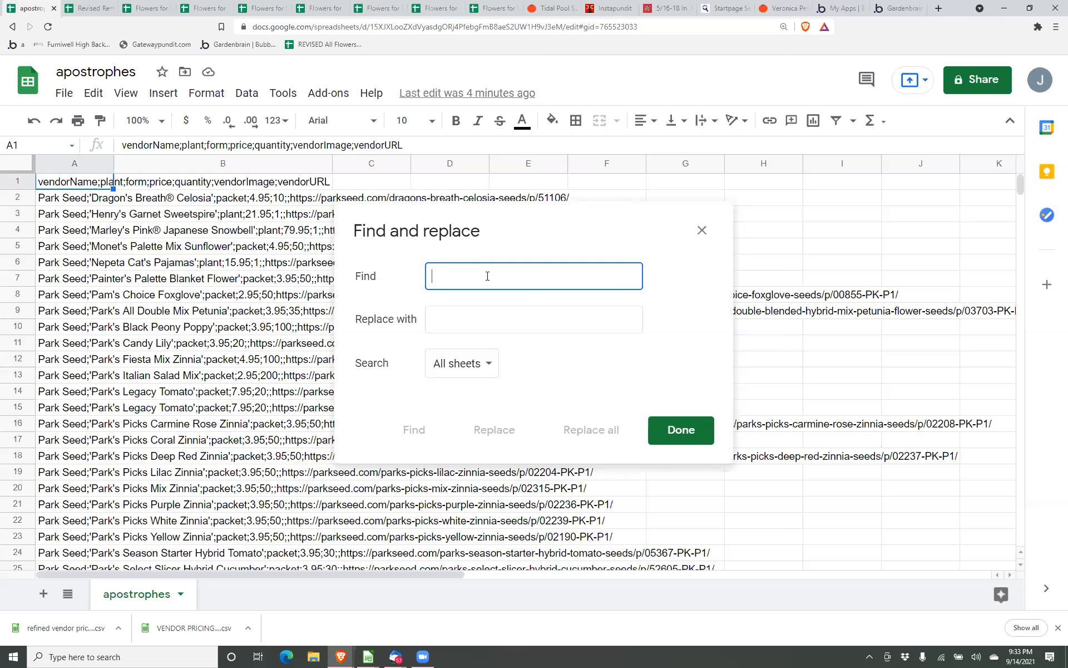
type(";")
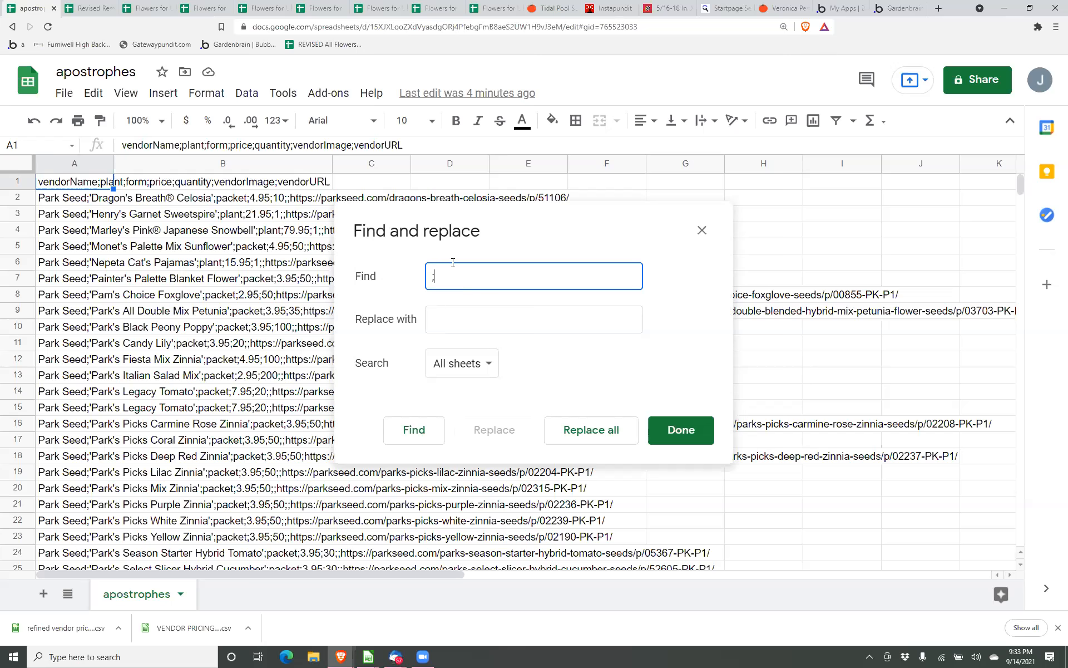
type("'")
left_click(469, 334)
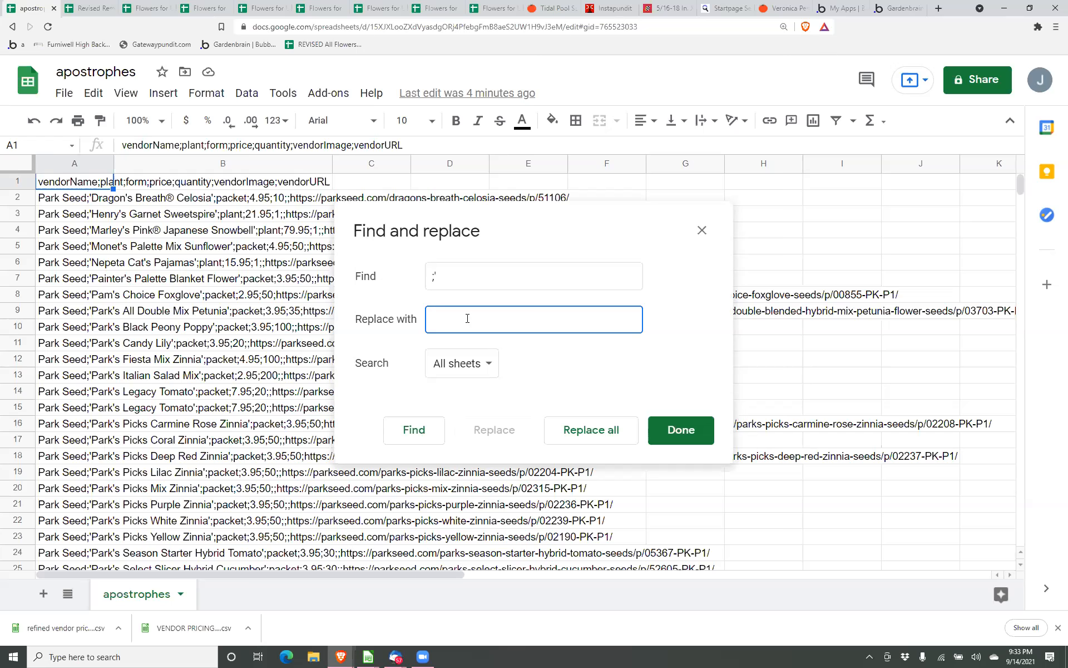
type(";")
left_click(597, 434)
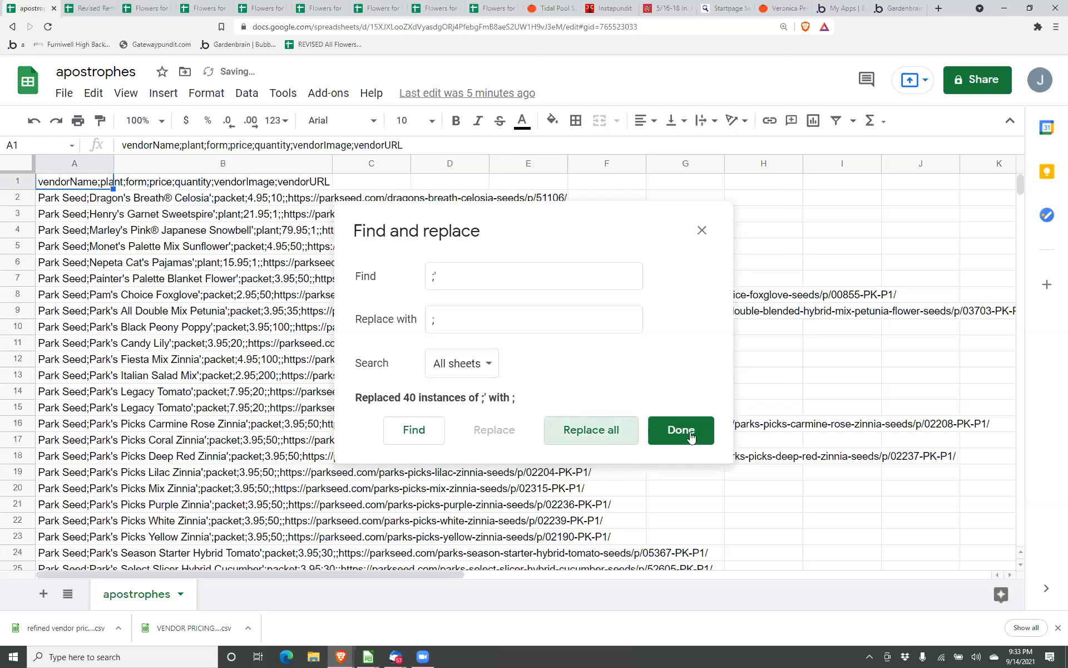
key("Escape")
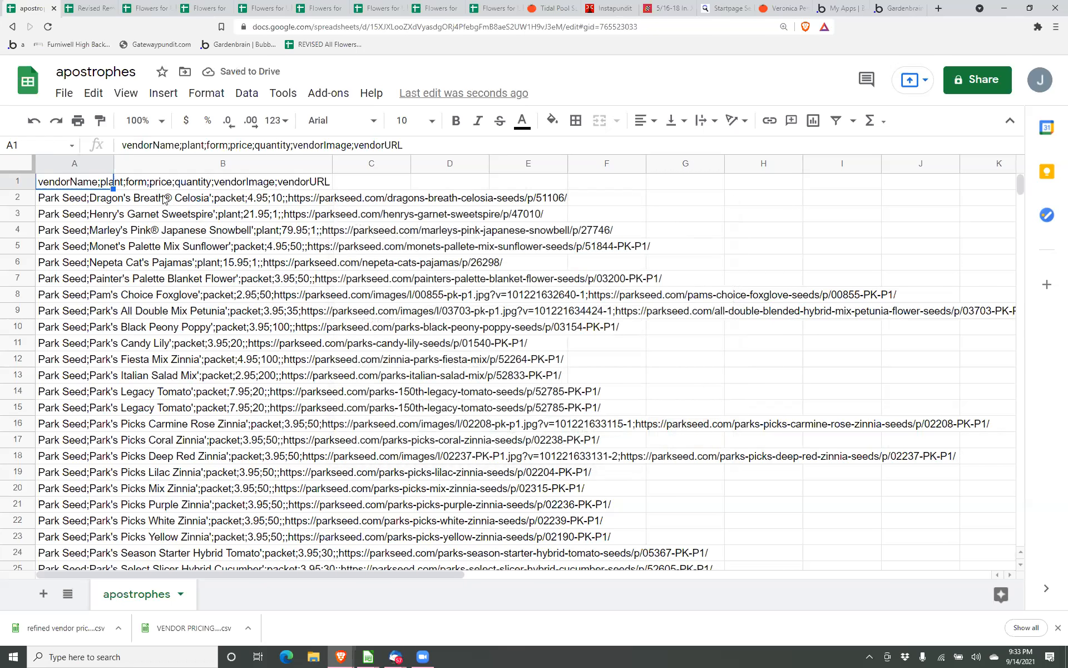
Try replacing every apostrophe-semicolon pair (';) with nothing across all sheets, and undo the replacement.
left_click(167, 199)
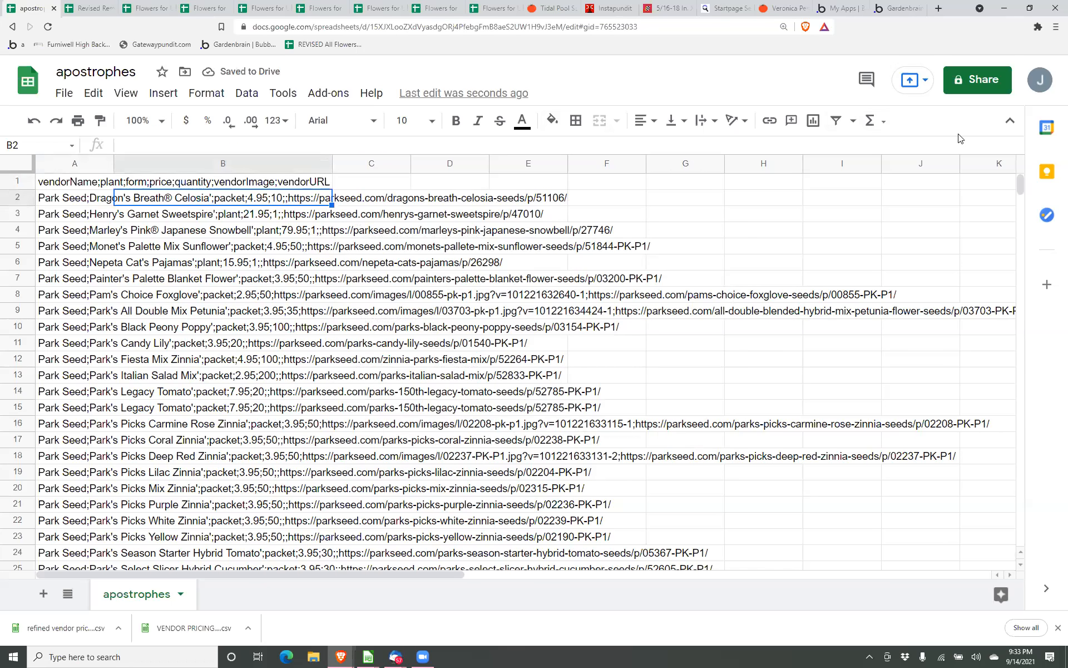
key("ctrl+h")
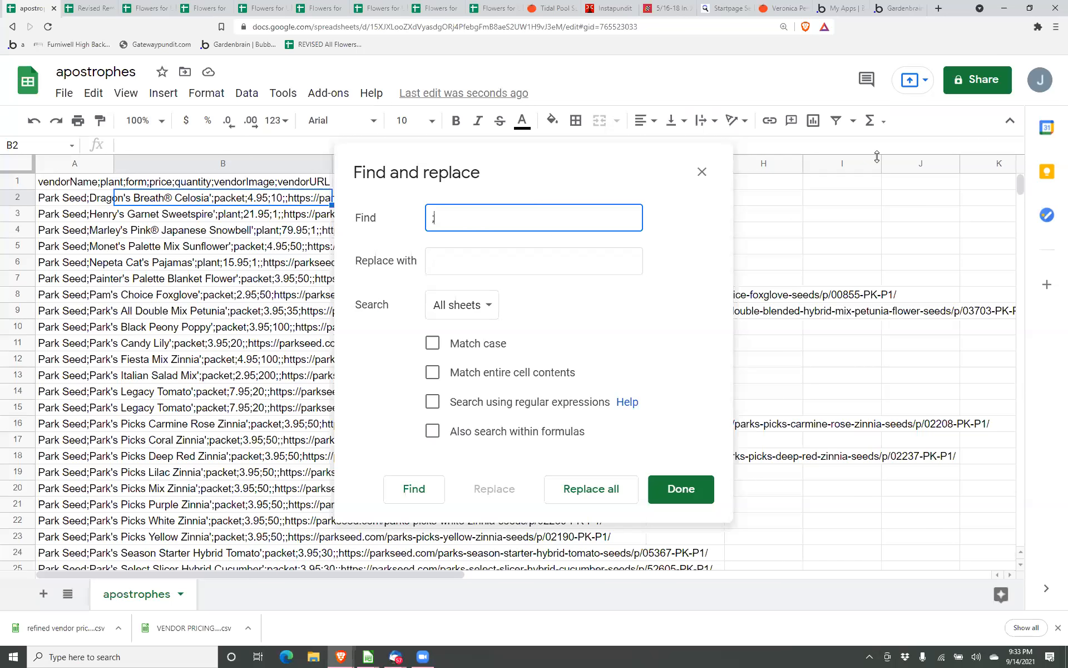
type("'")
left_click(589, 493)
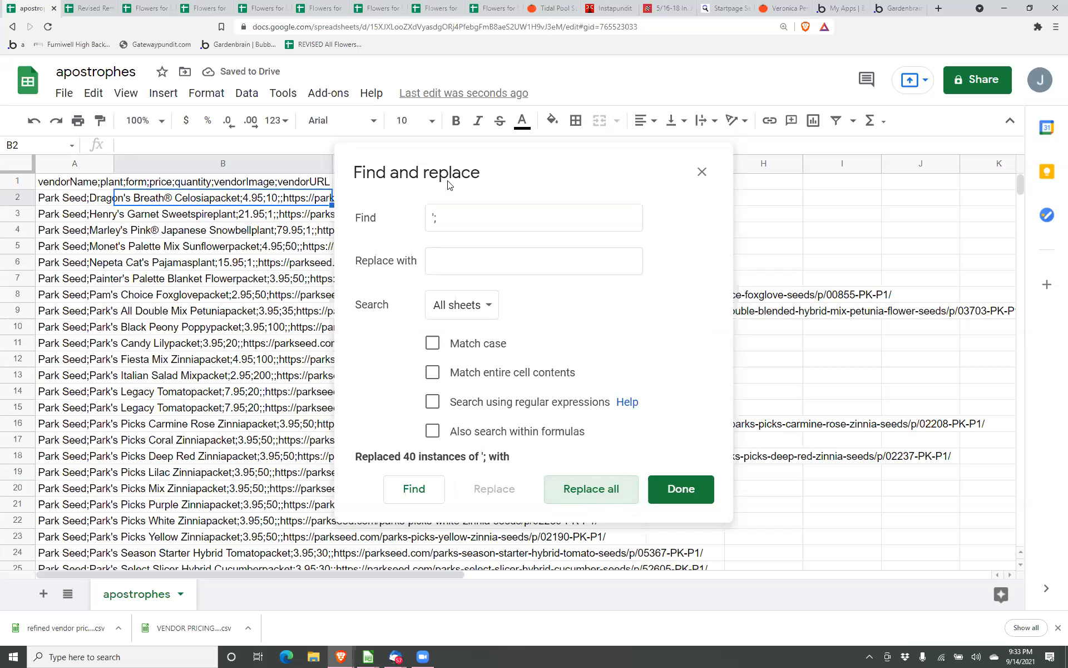
double_click(448, 205)
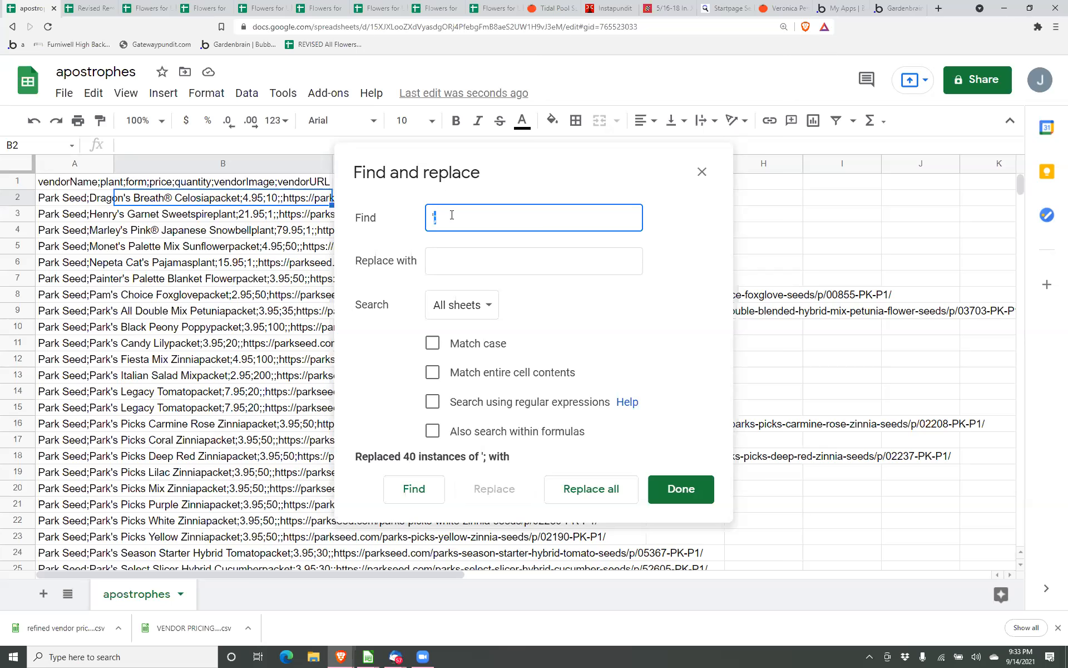
left_click(455, 264)
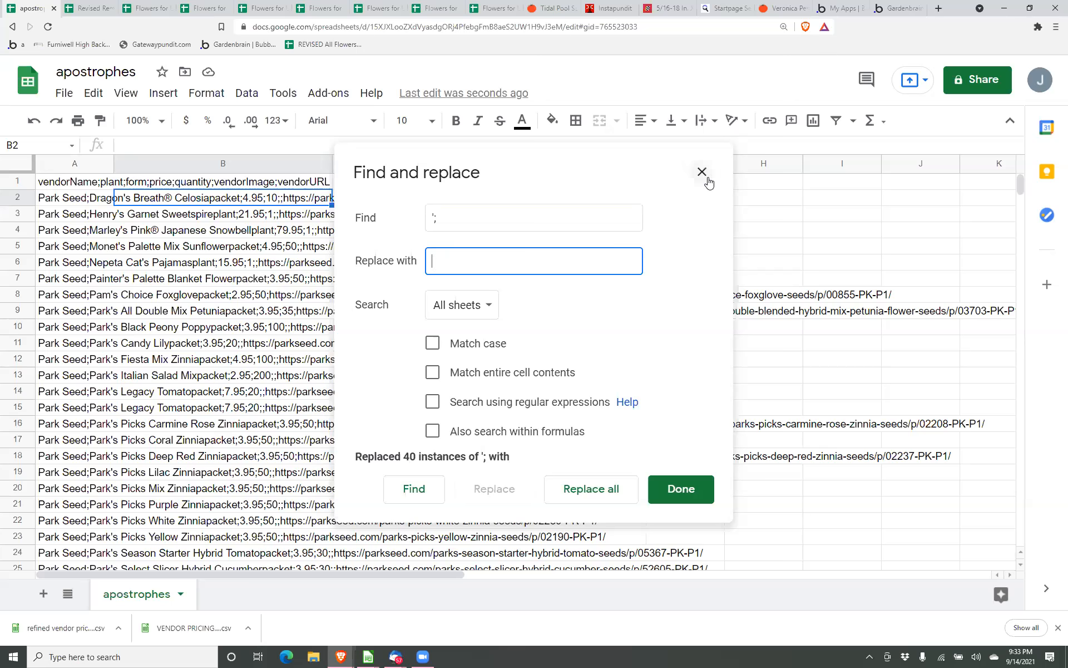
key("Escape")
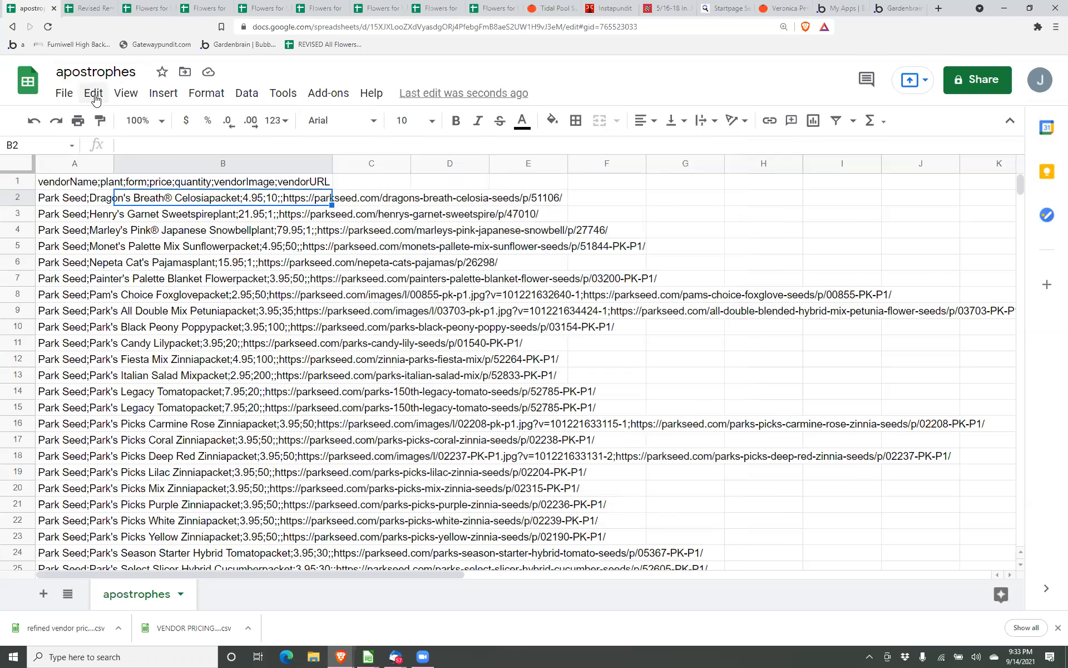
left_click(93, 94)
left_click(96, 121)
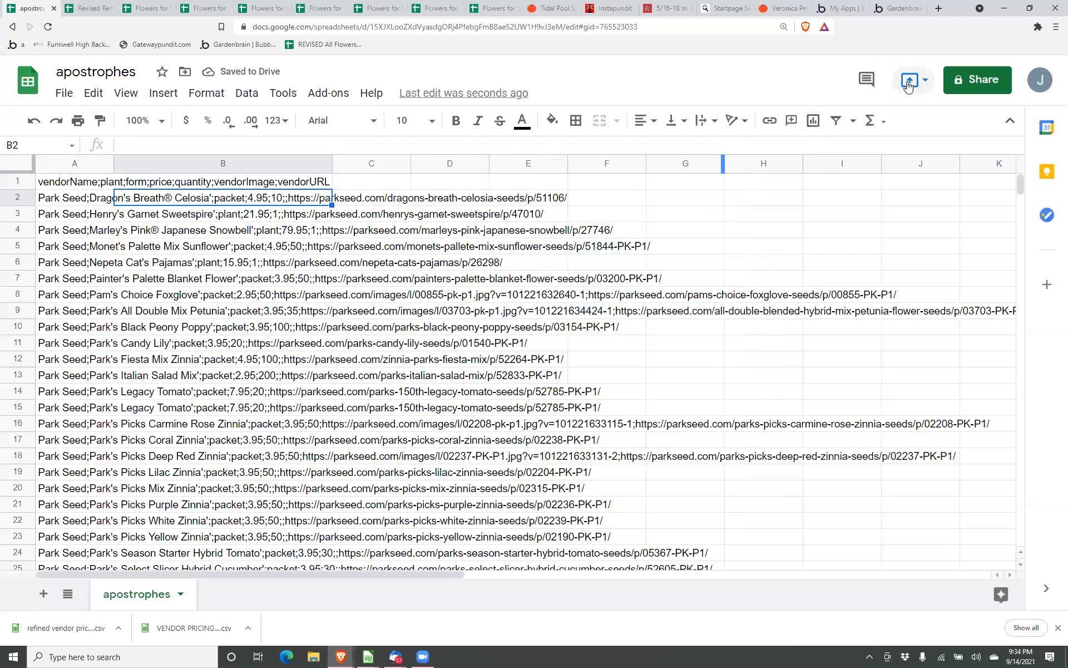
Replace every apostrophe-semicolon pair (';) with a plain semicolon (;) across all sheets using Find and replace.
key("ctrl+h")
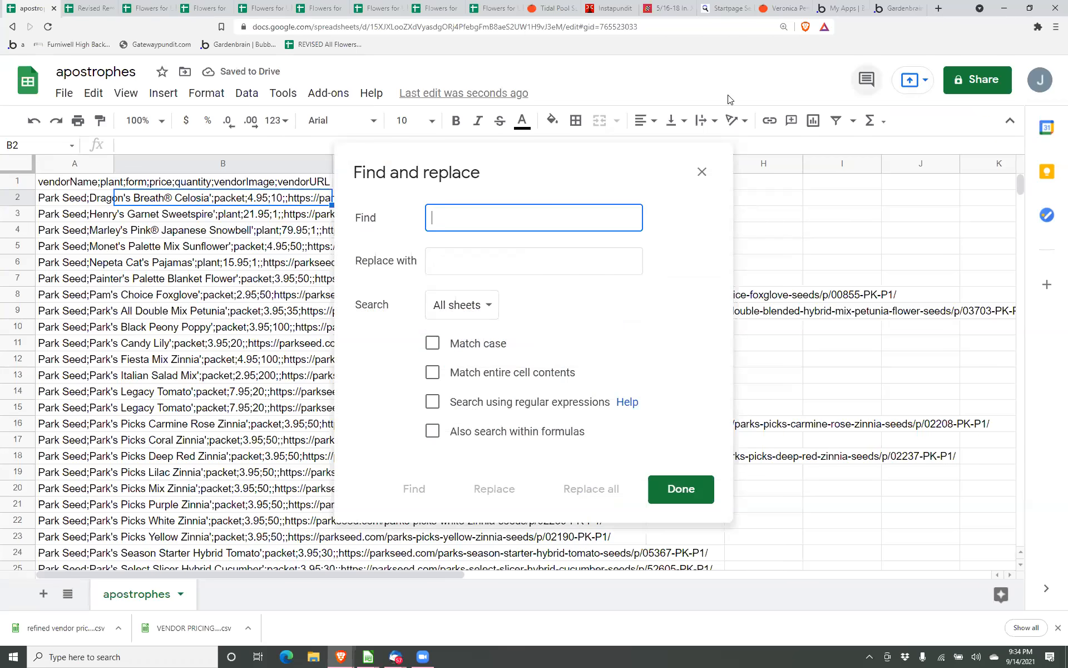
type("';")
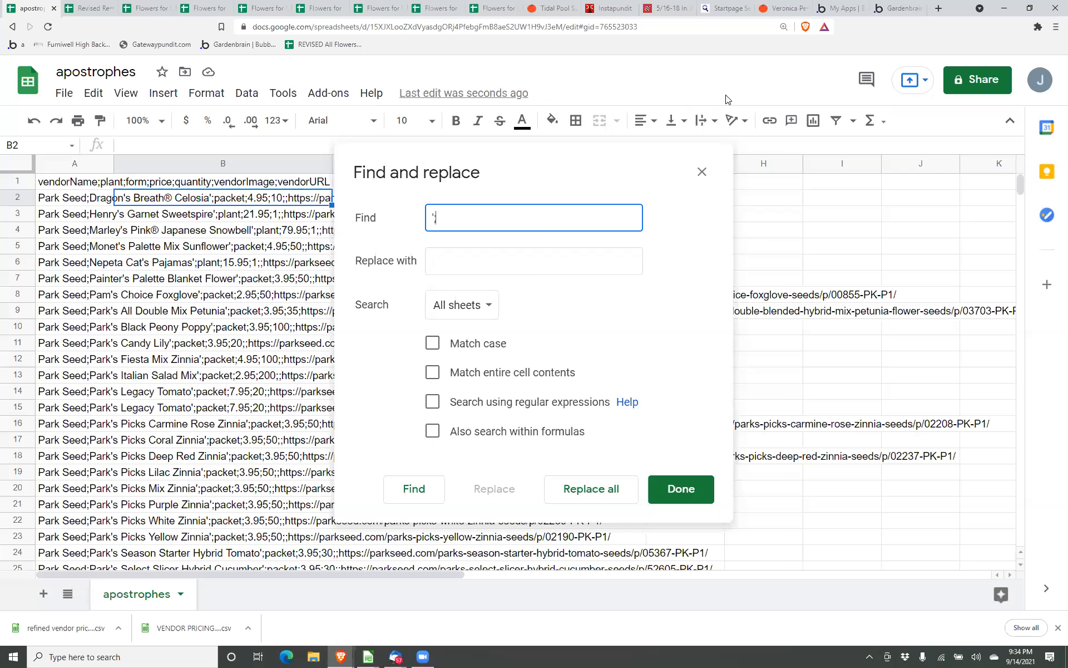
left_click(629, 258)
type(";")
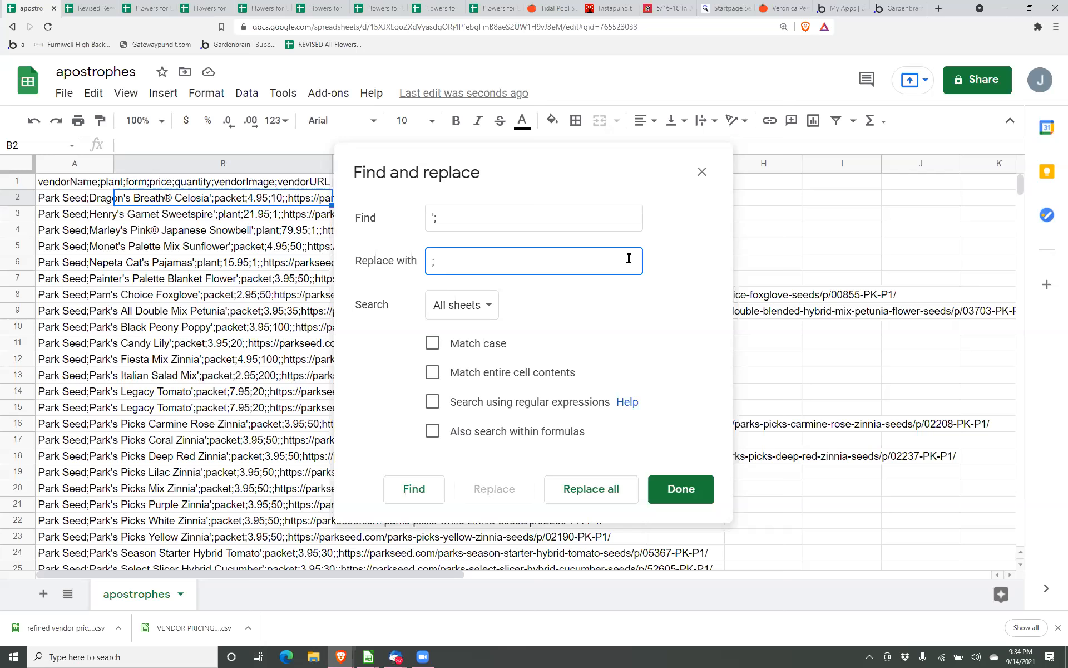
left_click(582, 488)
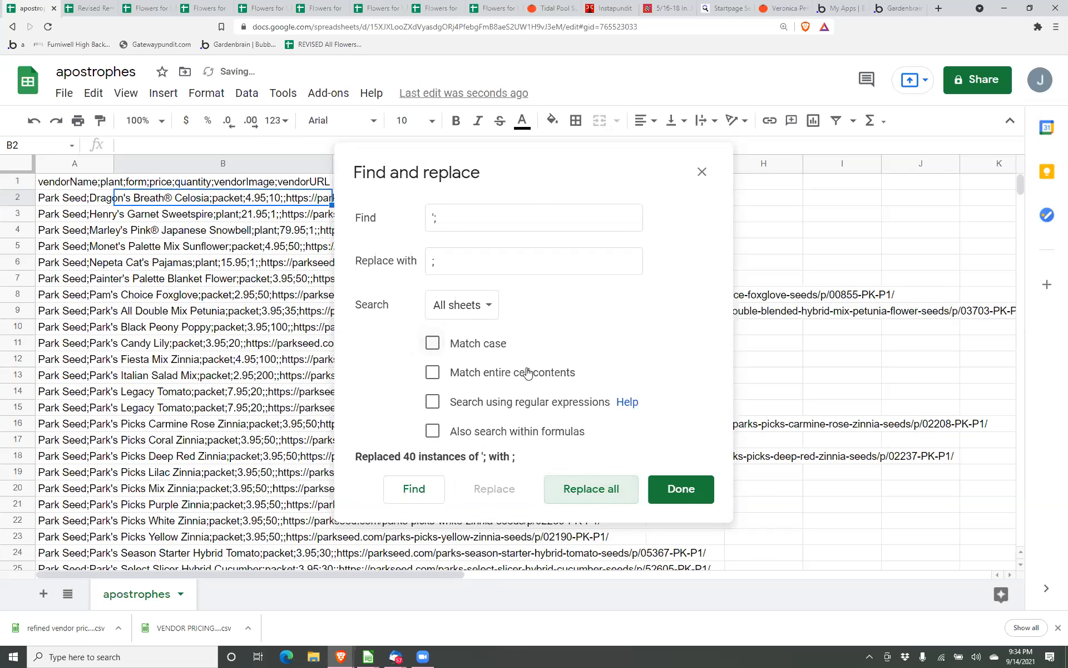
left_click(681, 488)
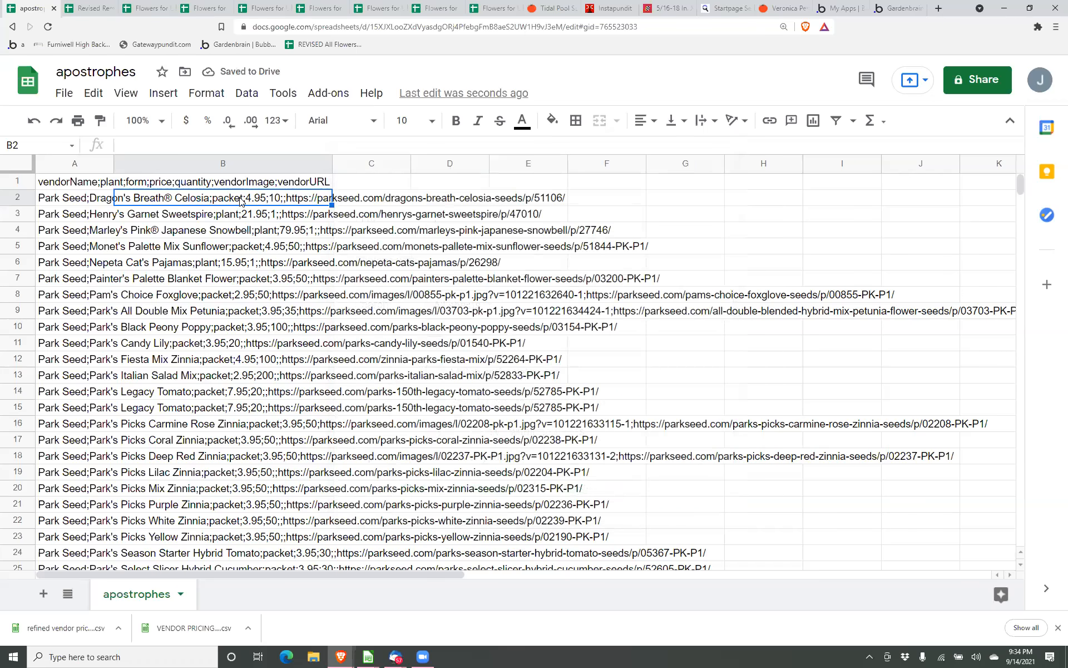
left_click(100, 204)
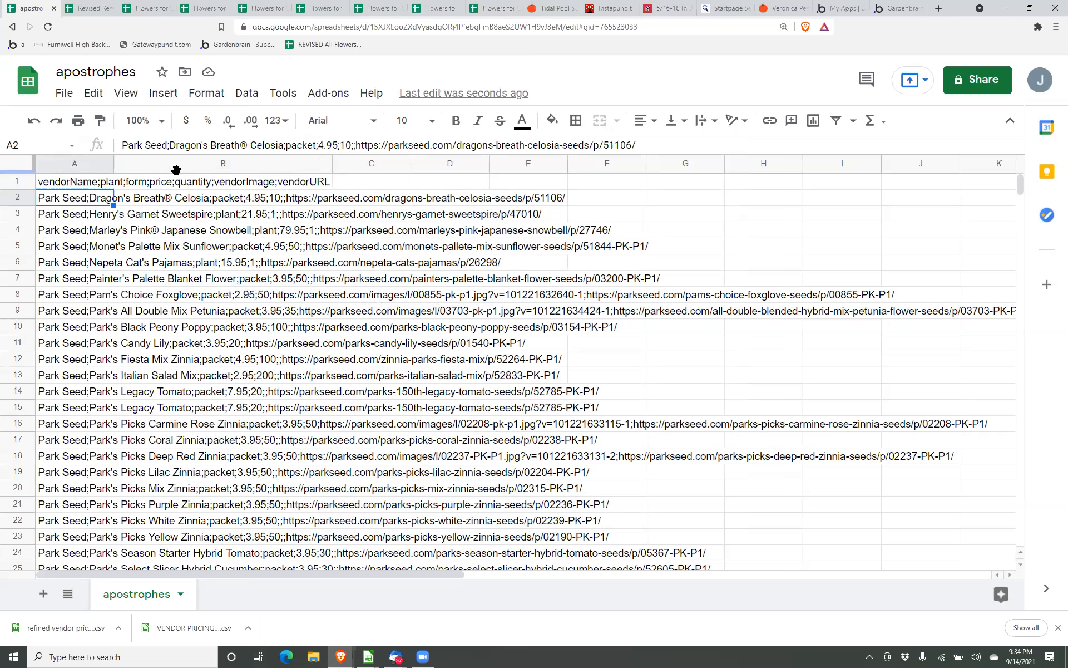
Switch to the Gardenbrain app in Bubble and reload the page to discard the previous CSV upload.
left_click(904, 7)
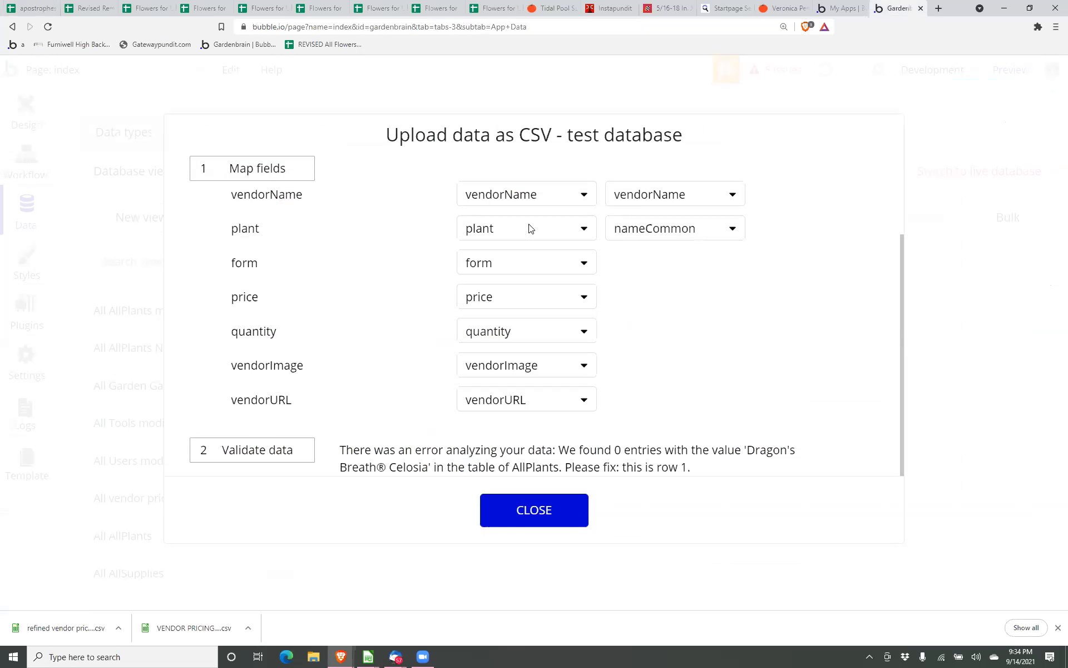
scroll(265, 182, "up", 2)
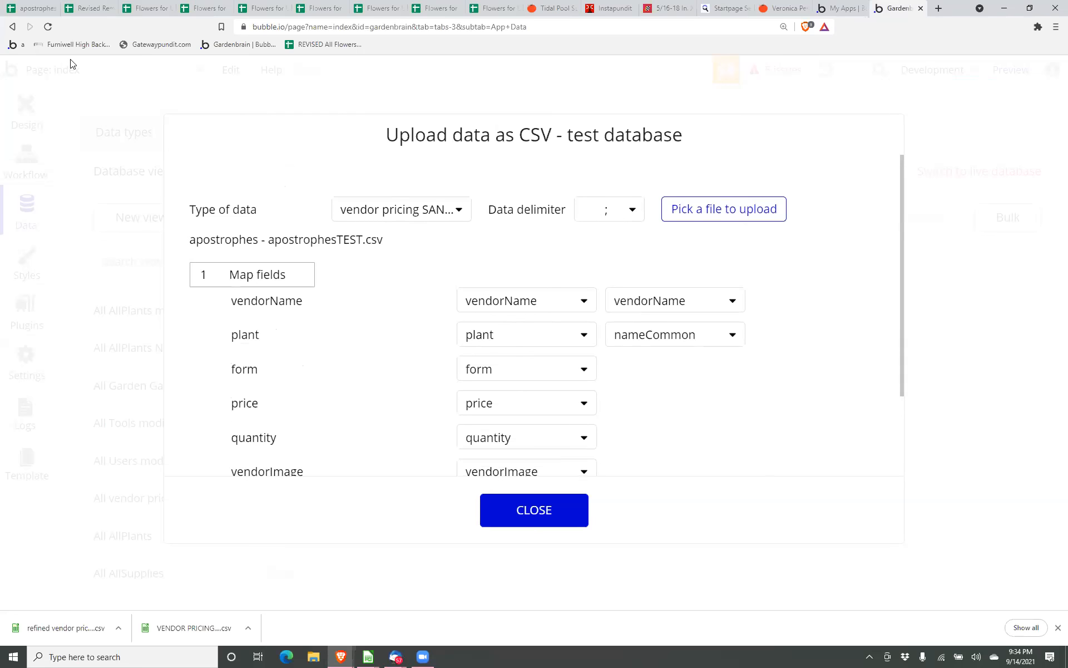
left_click(48, 26)
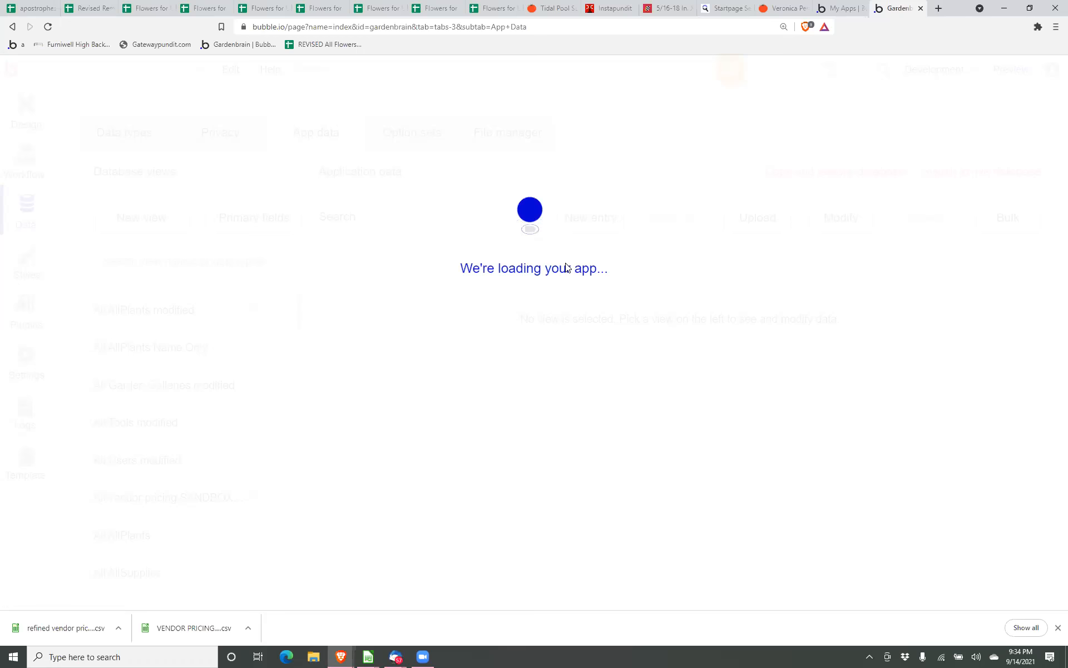
Start a new CSV upload with vendor pricing SANDBOX as the data type and a semicolon as the delimiter.
left_click(757, 218)
left_click(353, 210)
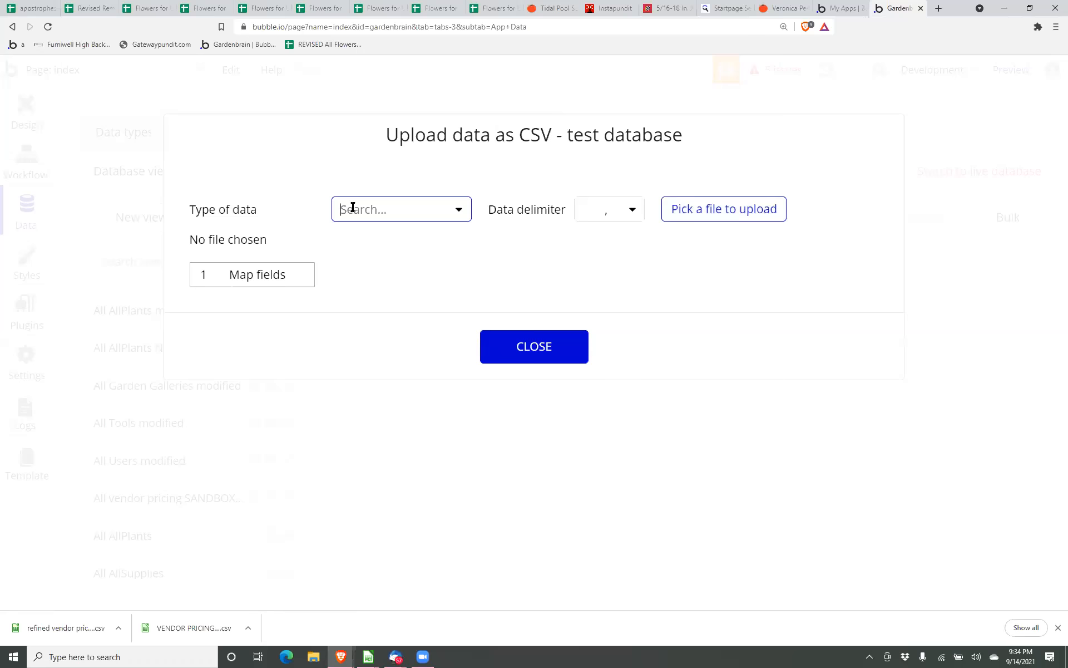
type("ve")
left_click(390, 446)
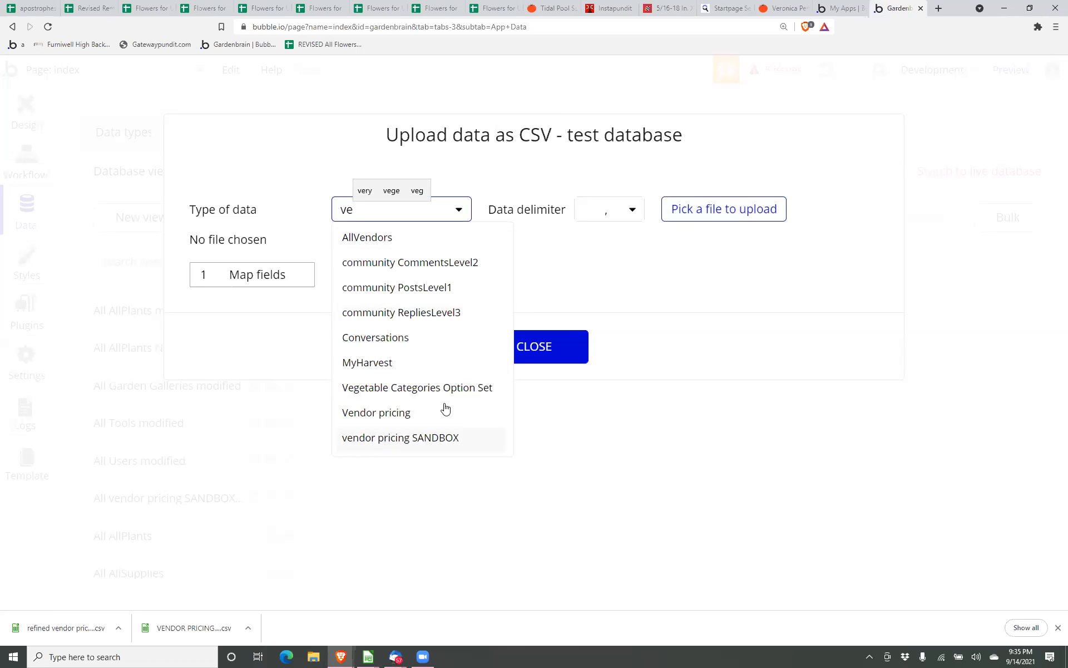
left_click(601, 245)
left_click(603, 265)
left_click(719, 212)
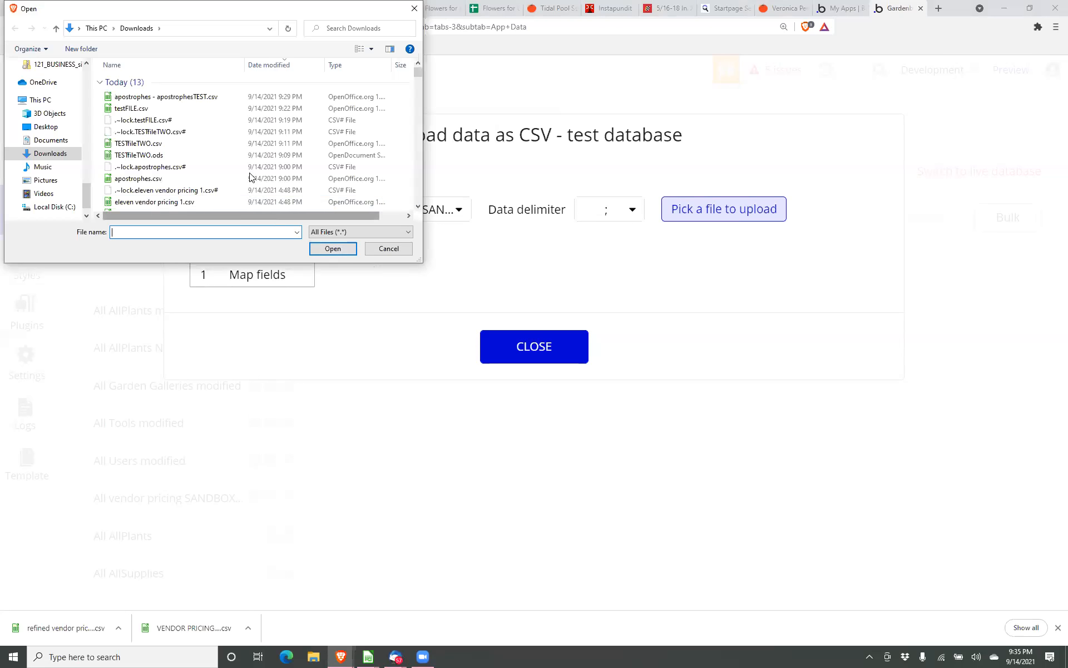
left_click_drag(213, 17, 326, 104)
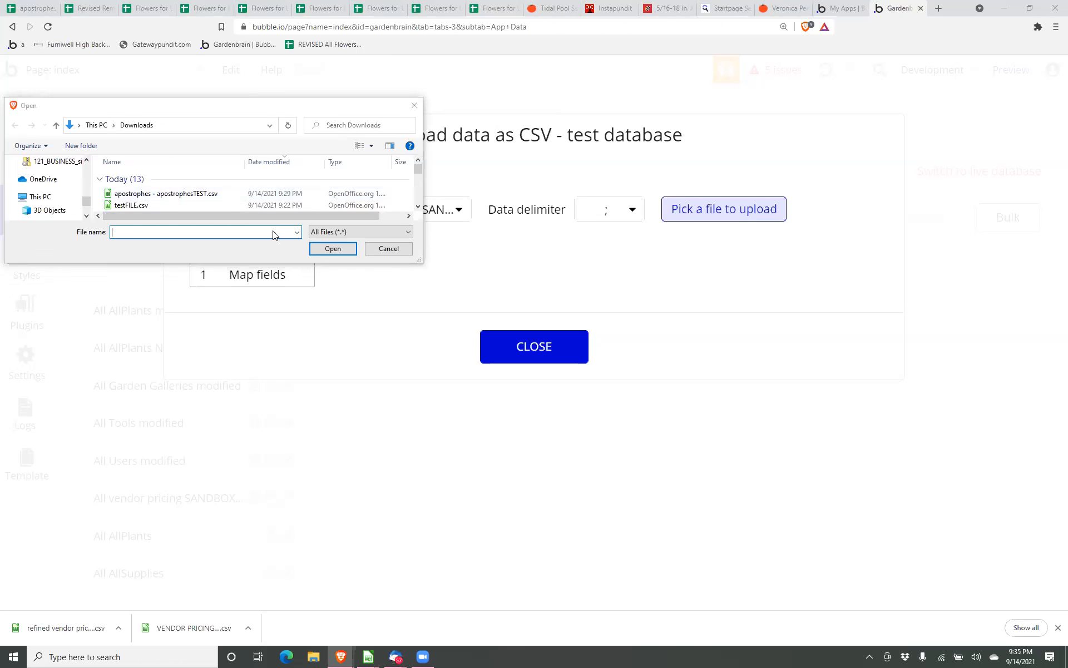
left_click(388, 248)
Switch to the apostrophes spreadsheet in Google Sheets and download the current sheet as CSV, named apostrophes - apostrophesNEW.csv.
left_click(4, 5)
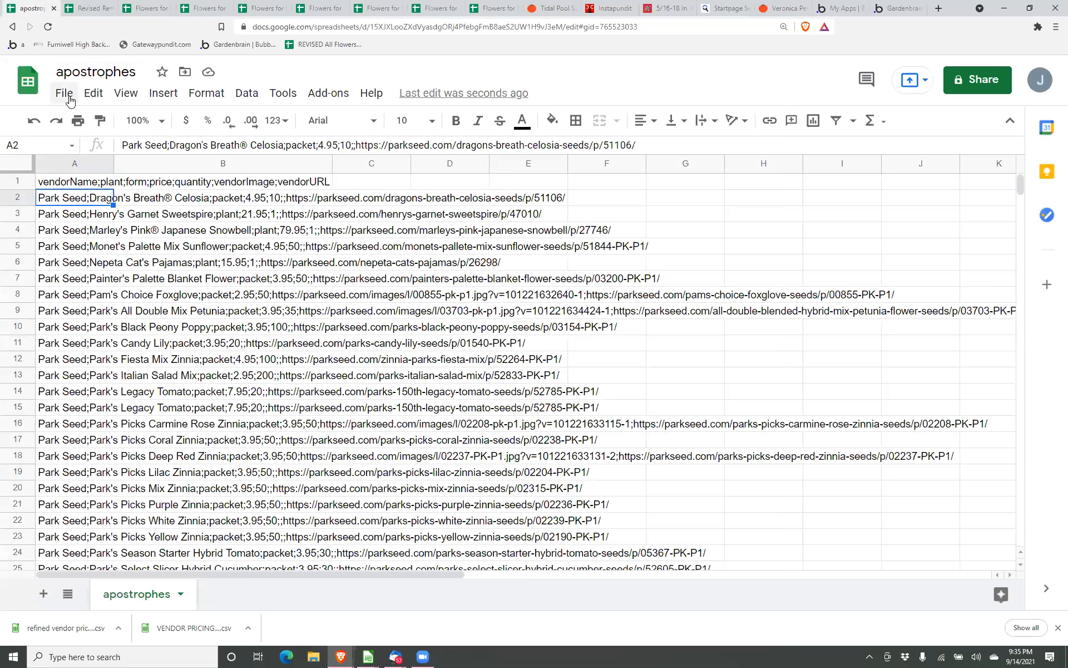
left_click(69, 97)
mouse_move(121, 295)
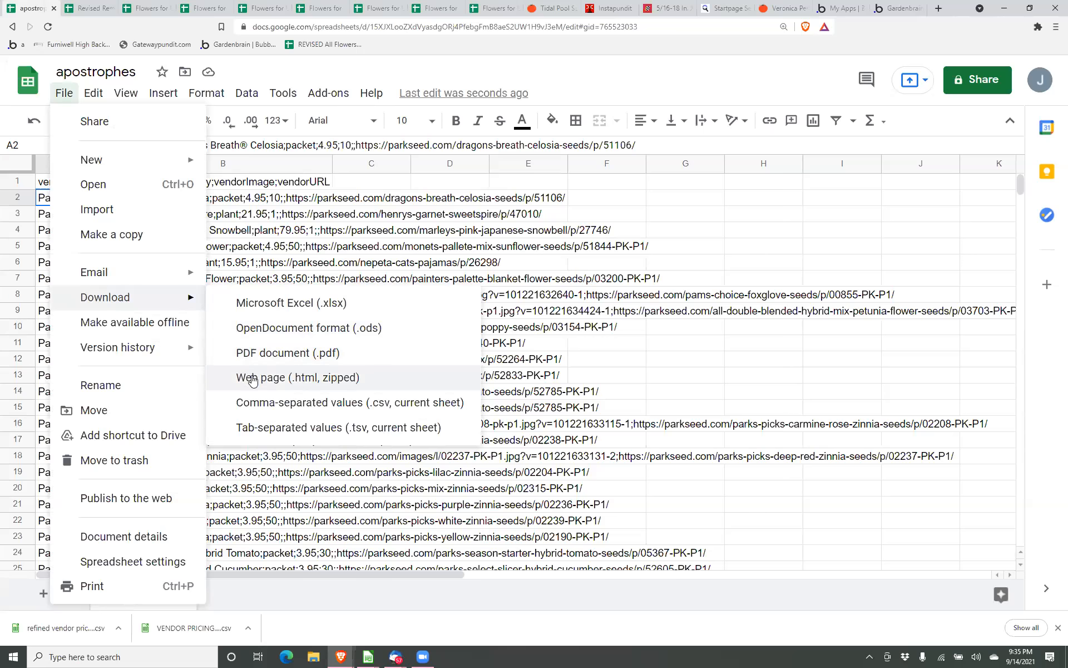
left_click(268, 403)
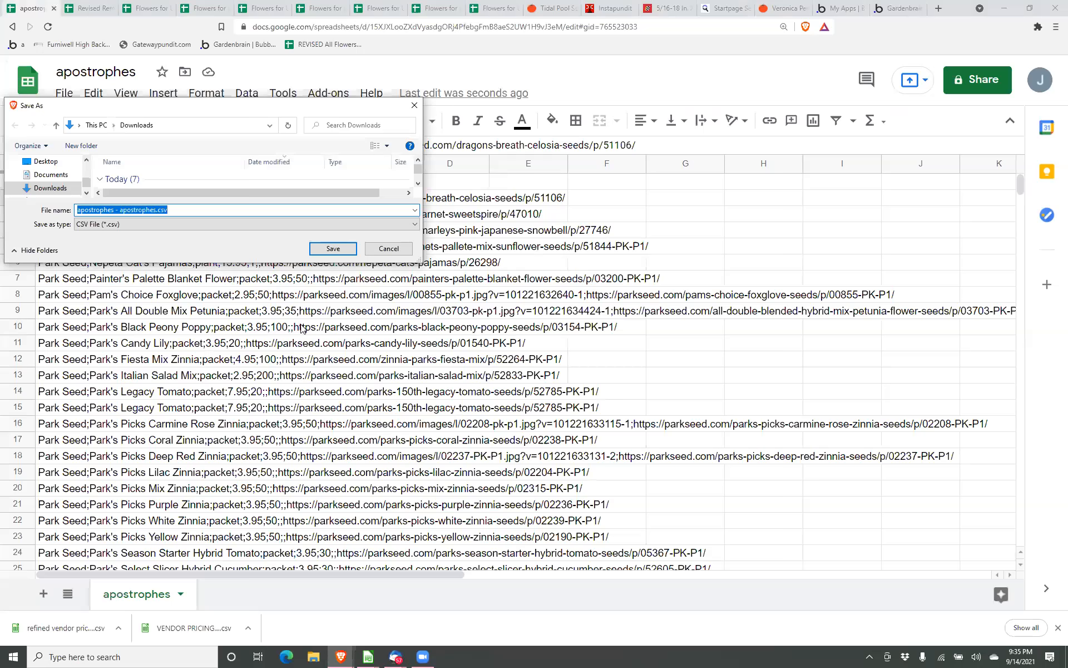
left_click(154, 210)
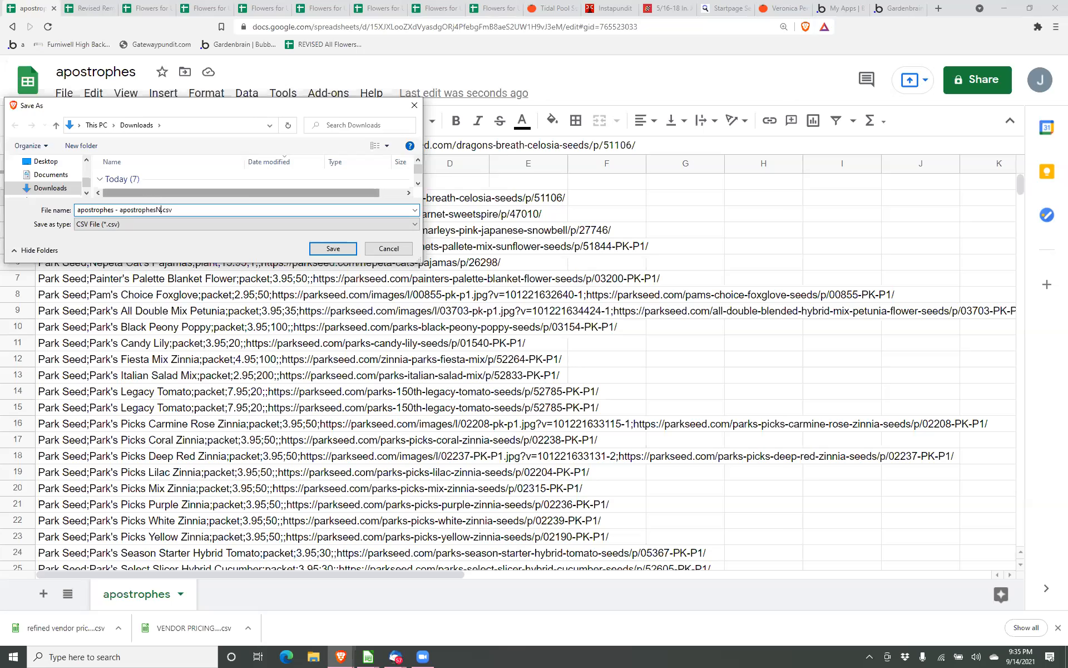
type("NEW")
left_click(320, 248)
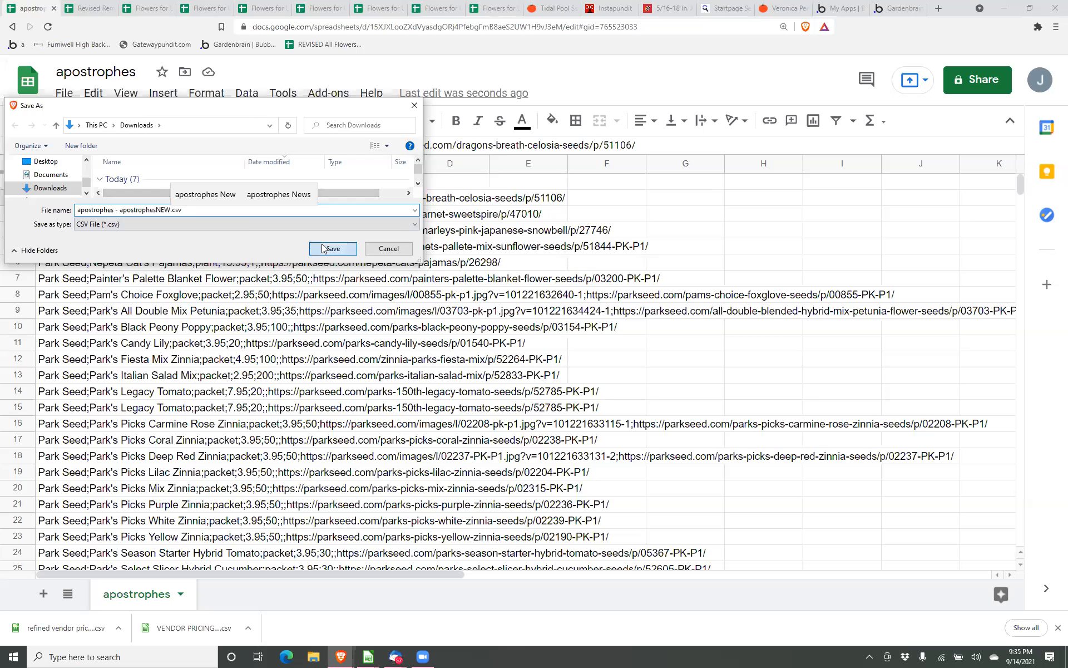
Return to the Bubble upload dialog and choose apostrophes - apostrophesNEW.csv as the file to upload.
left_click(898, 8)
left_click(724, 208)
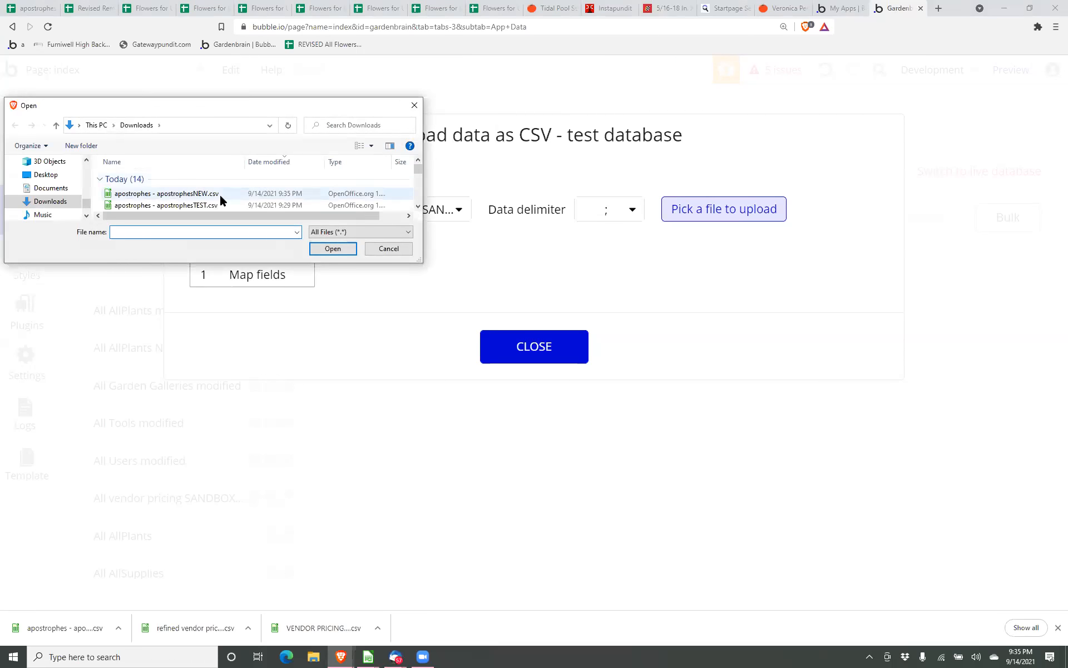
left_click(167, 193)
left_click(344, 248)
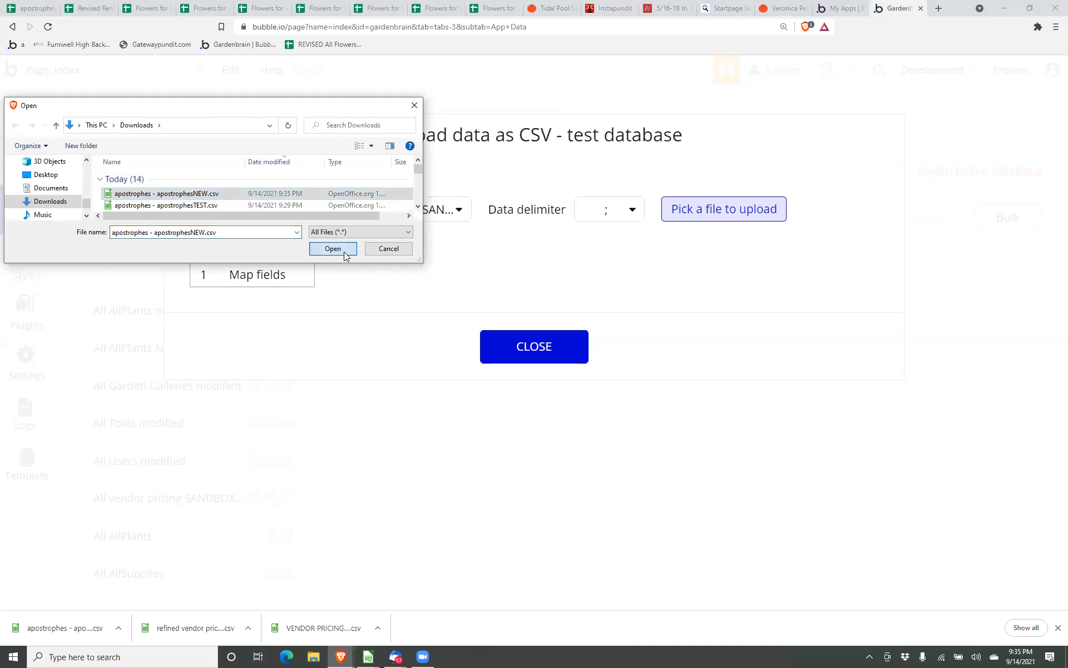
Match the vendorName column on the vendorName field and the plant column on nameCommon.
left_click(642, 296)
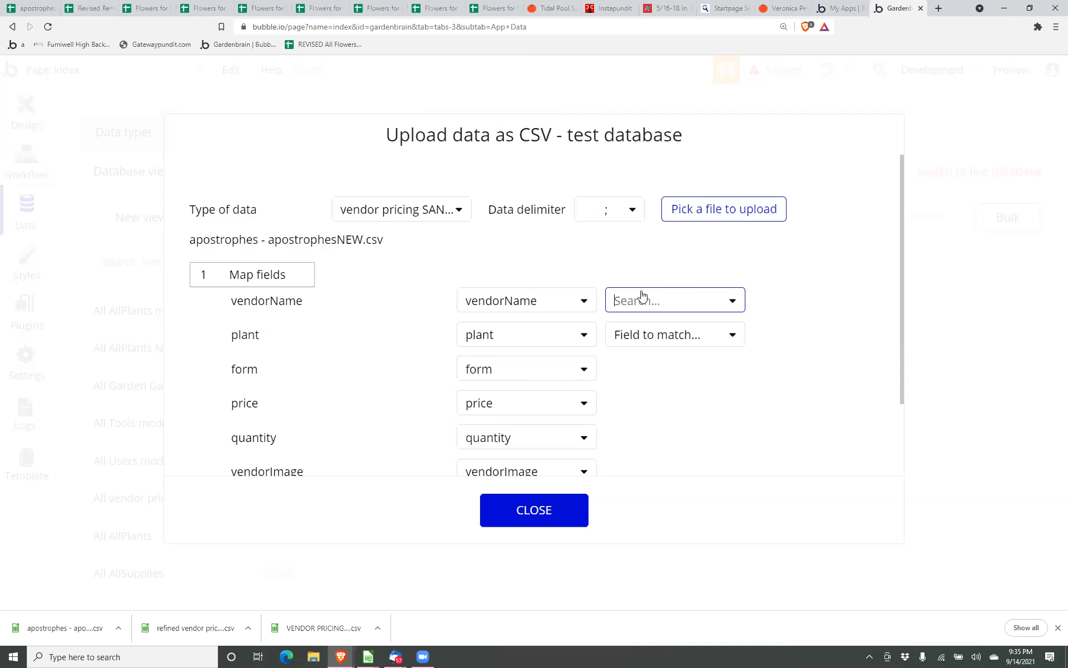
type("vend")
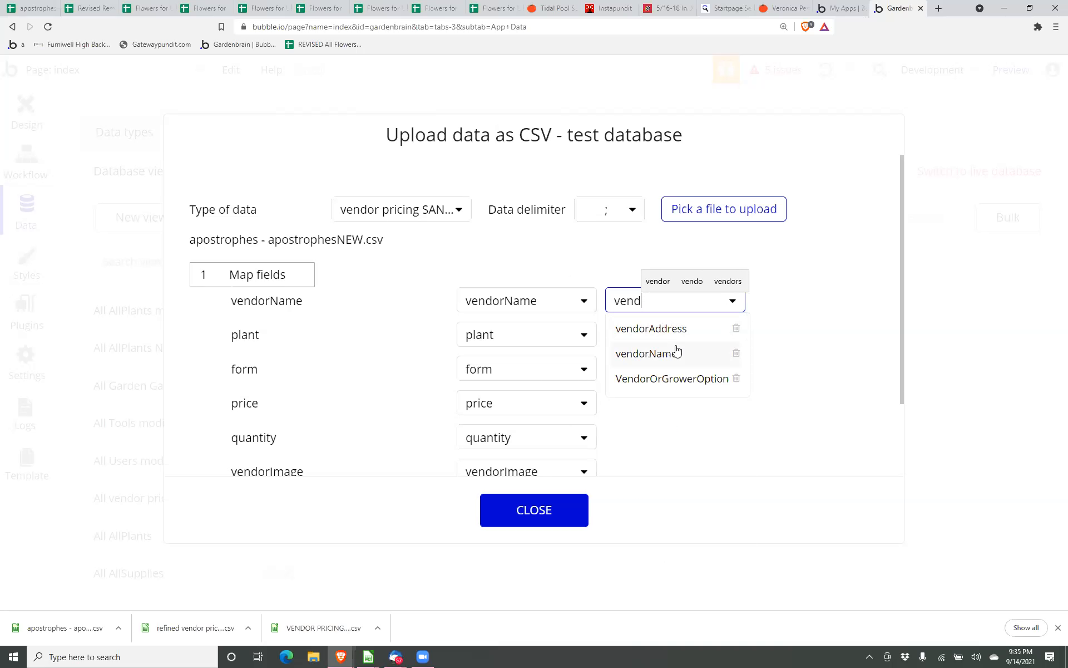
left_click(676, 351)
left_click(673, 333)
type("al")
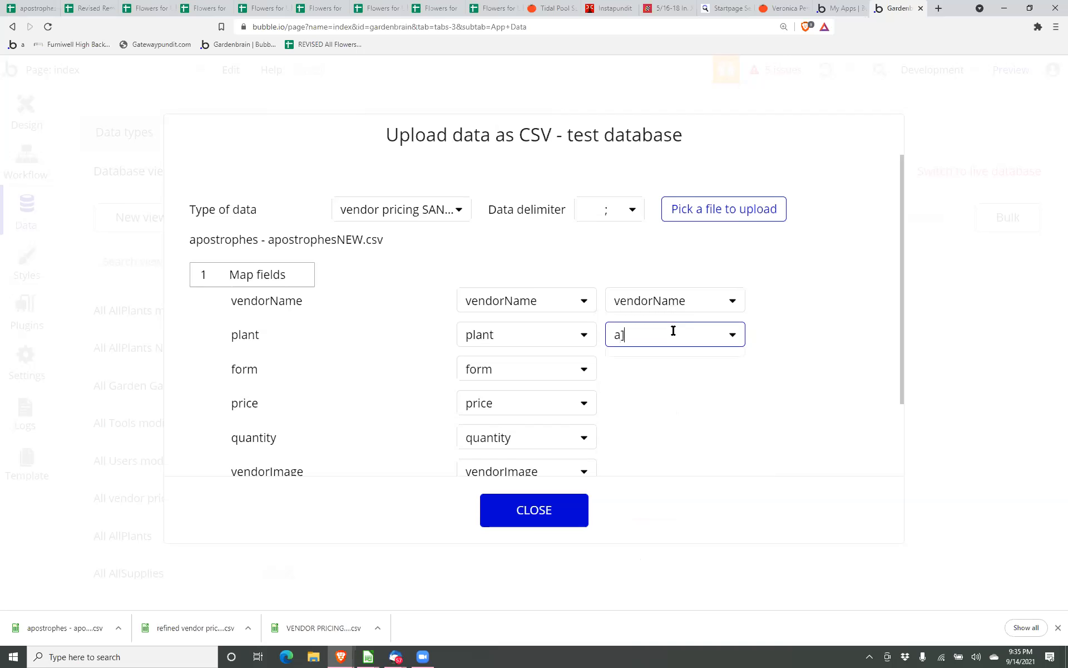
key("BackSpace")
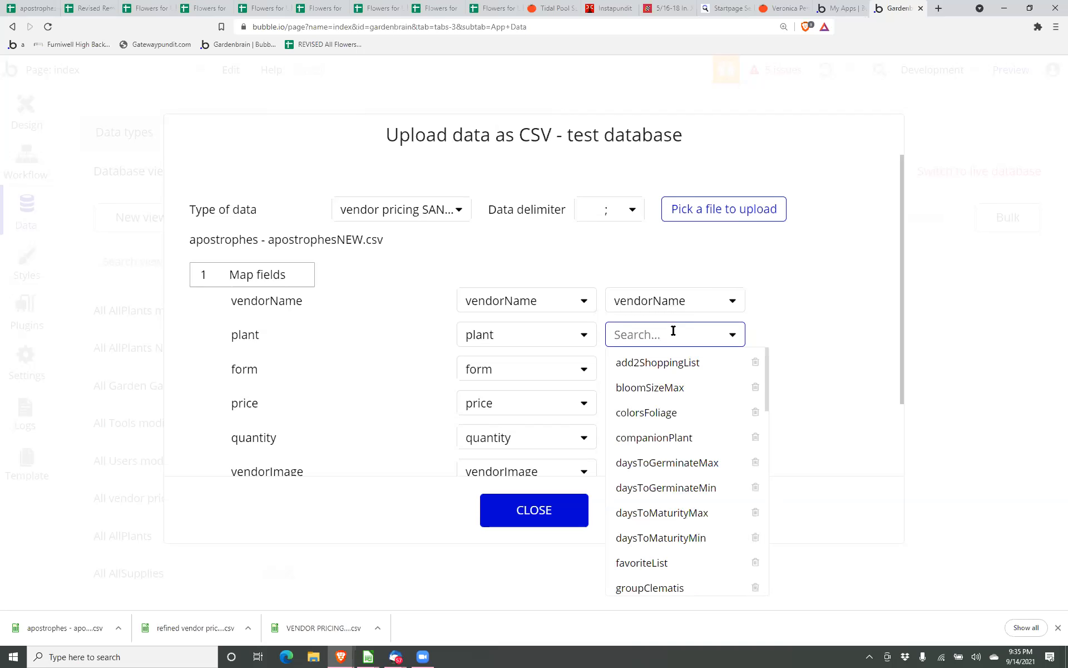
type("namec")
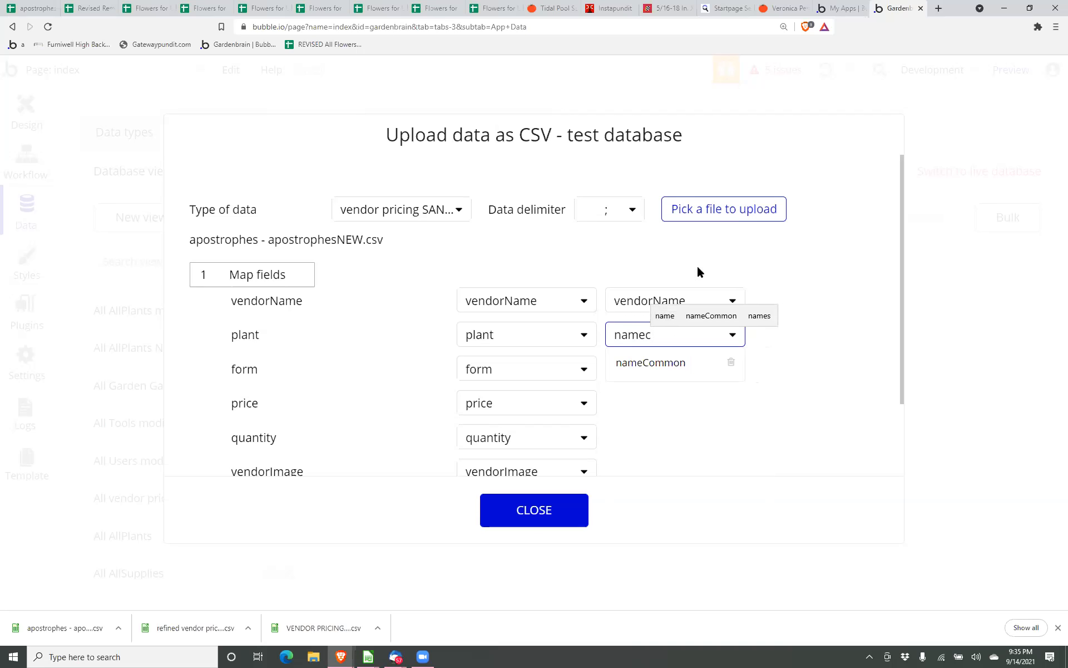
left_click(684, 371)
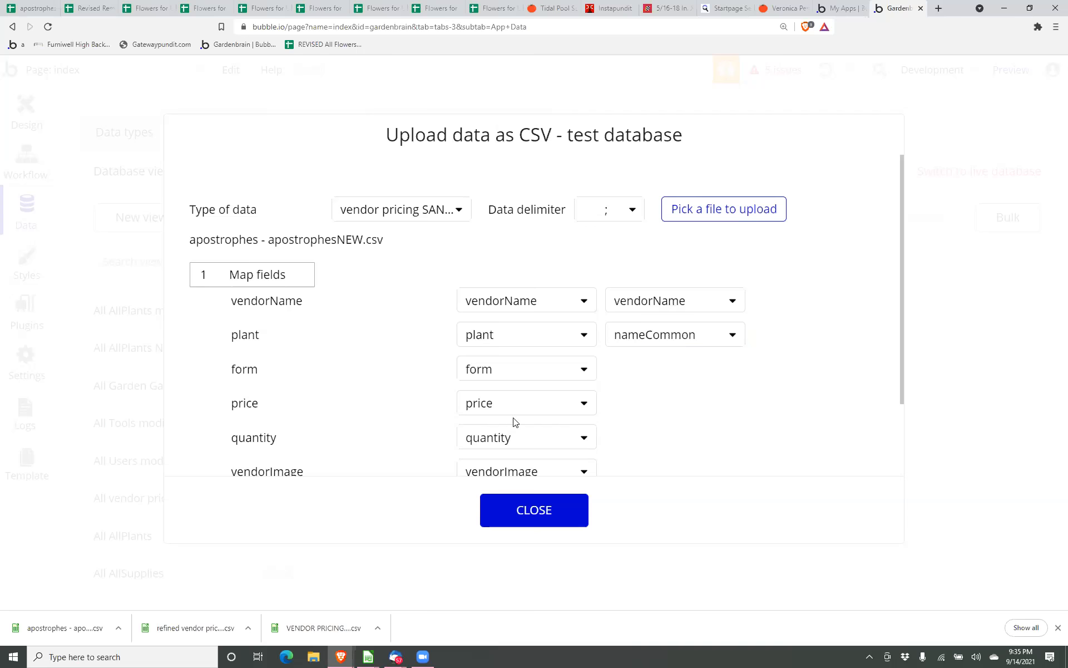
Validate the mapped CSV data and upload it to the test database.
scroll(453, 437, "down", 2)
left_click(301, 463)
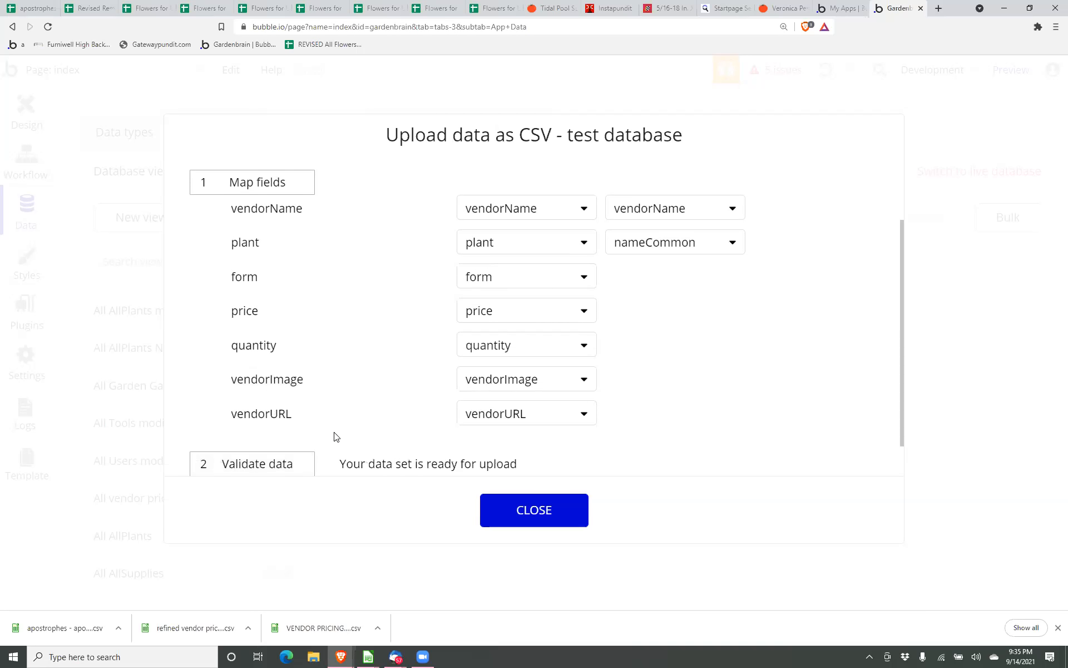
scroll(335, 437, "down", 1)
left_click(303, 461)
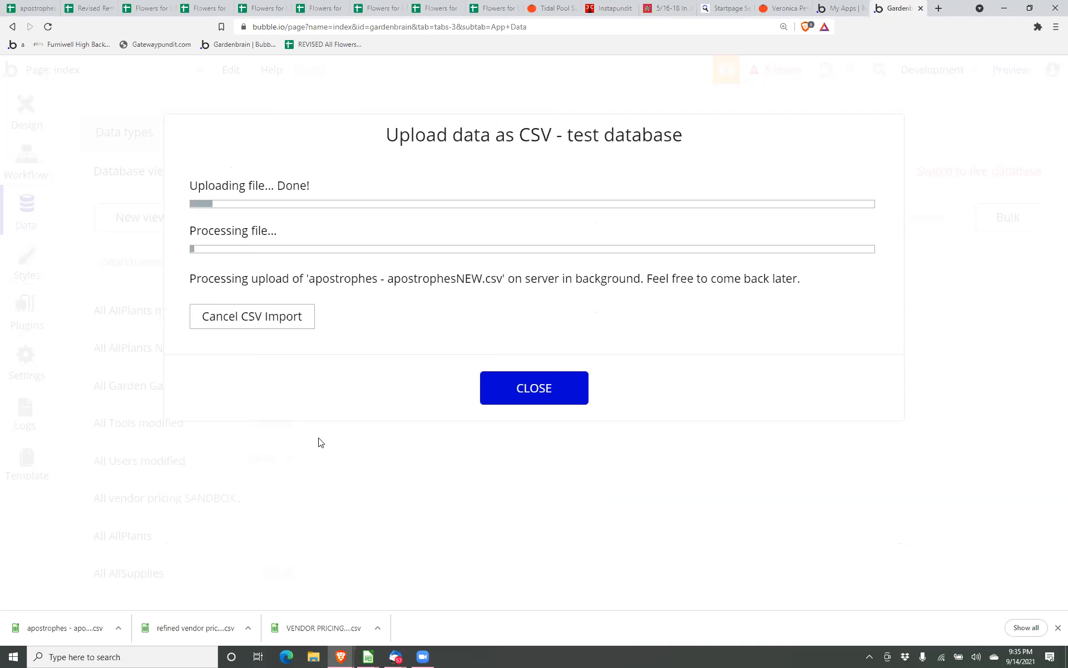
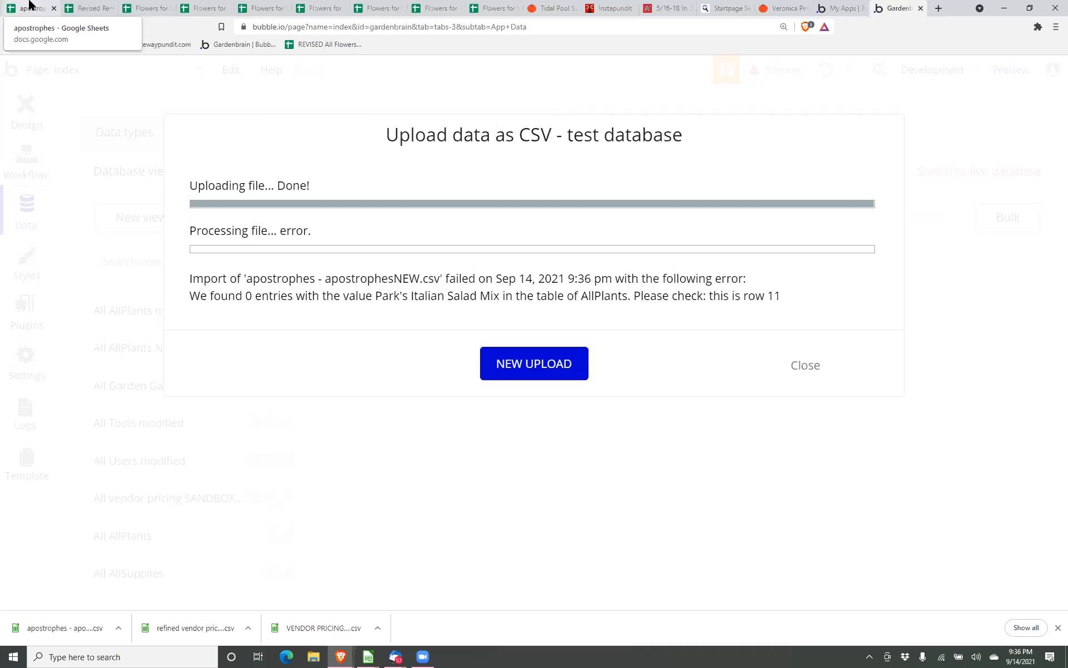
Close the CSV upload dialog, open the All AllPlants modified view and search its entries for "italian".
left_click(839, 9)
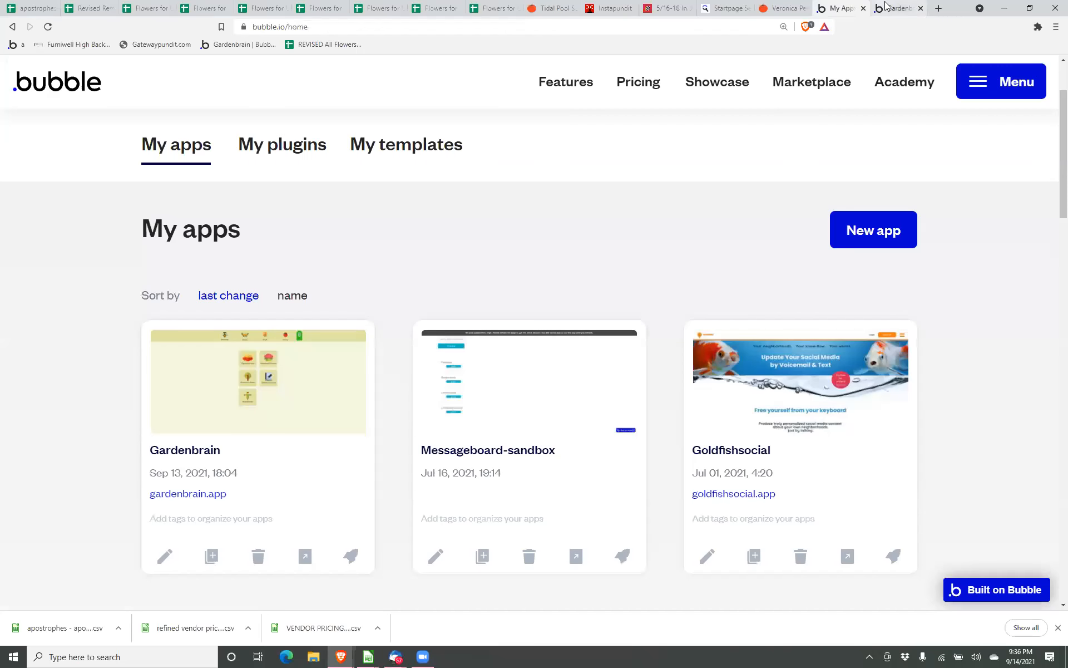
left_click(890, 8)
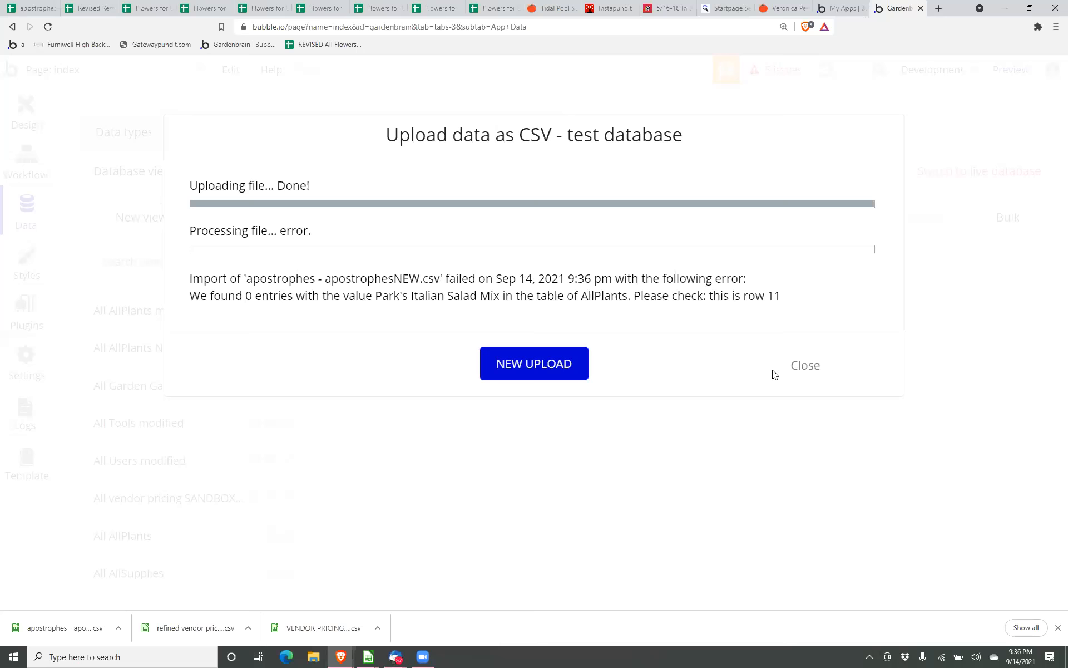
left_click(807, 366)
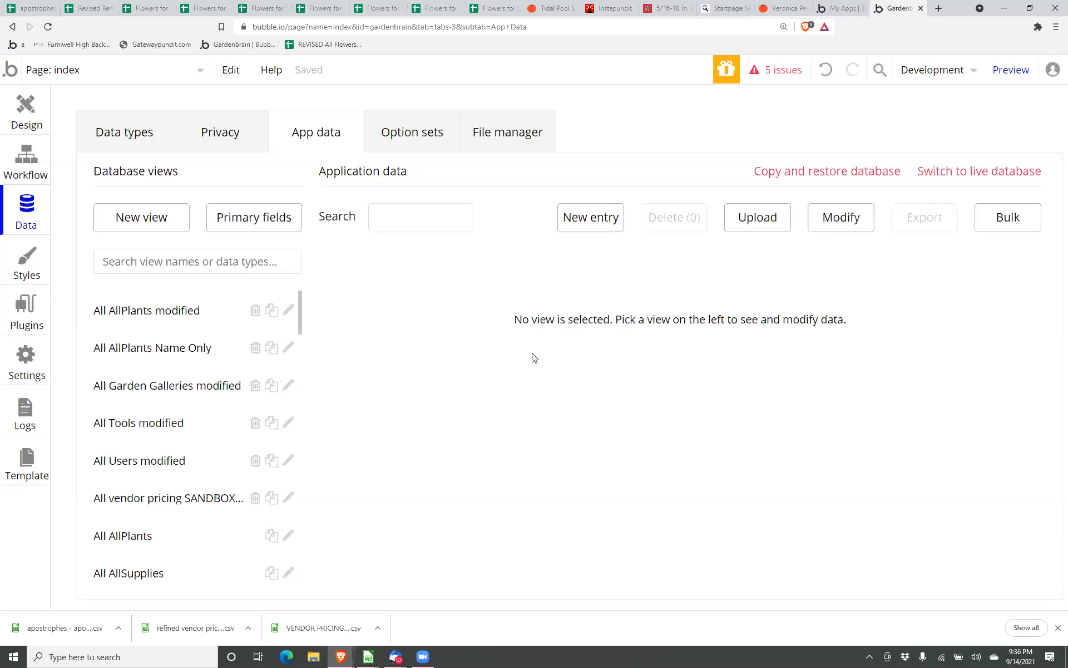
left_click(153, 320)
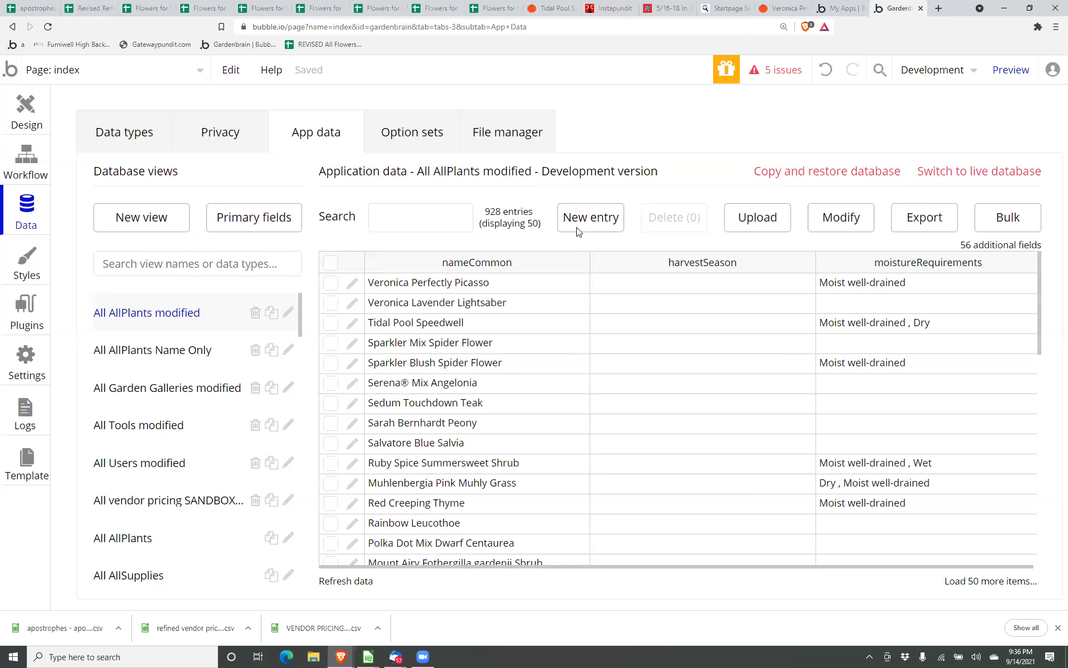
left_click(449, 219)
type("italian")
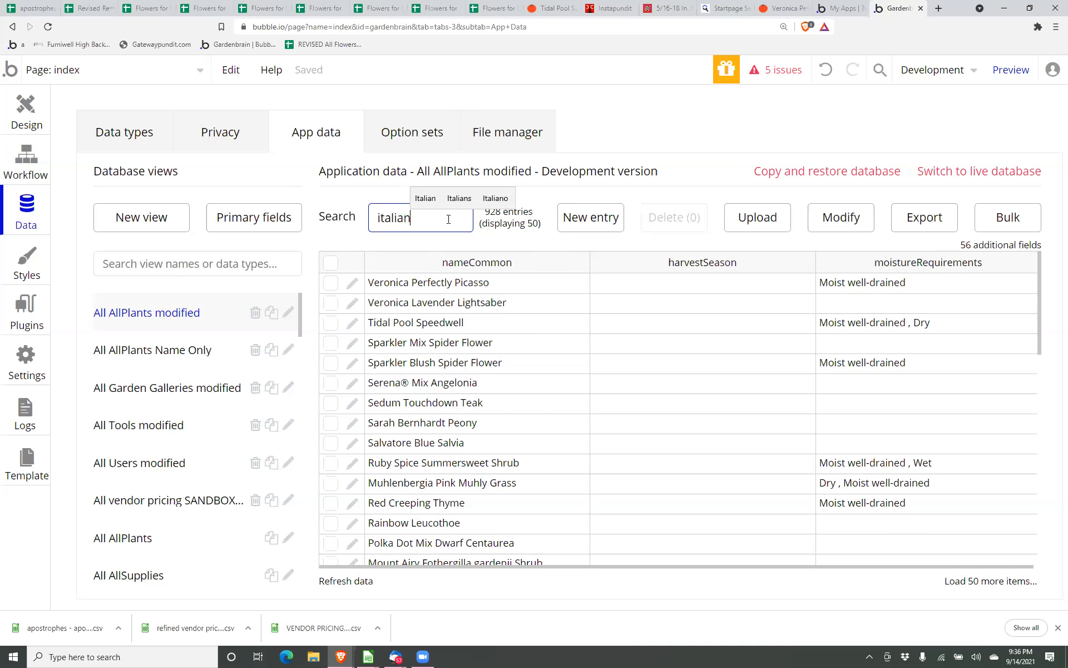
key("Return")
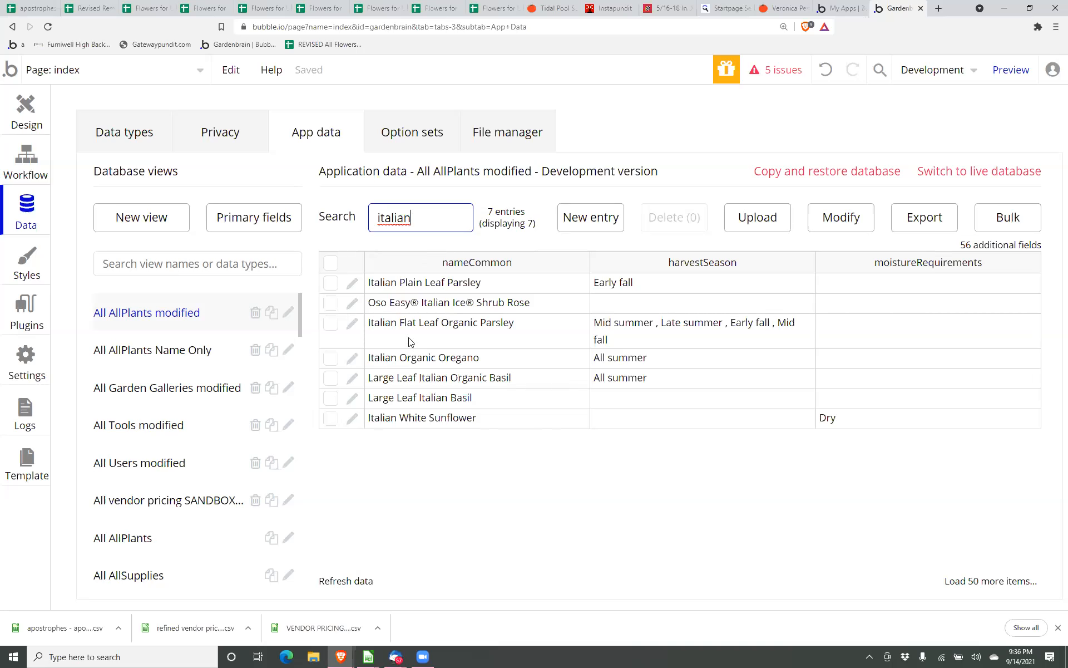
Search the plant entries for "park's", look through the matching nameCommon values for Park's Italian Salad Mix, and clear the search.
double_click(414, 225)
type("parks")
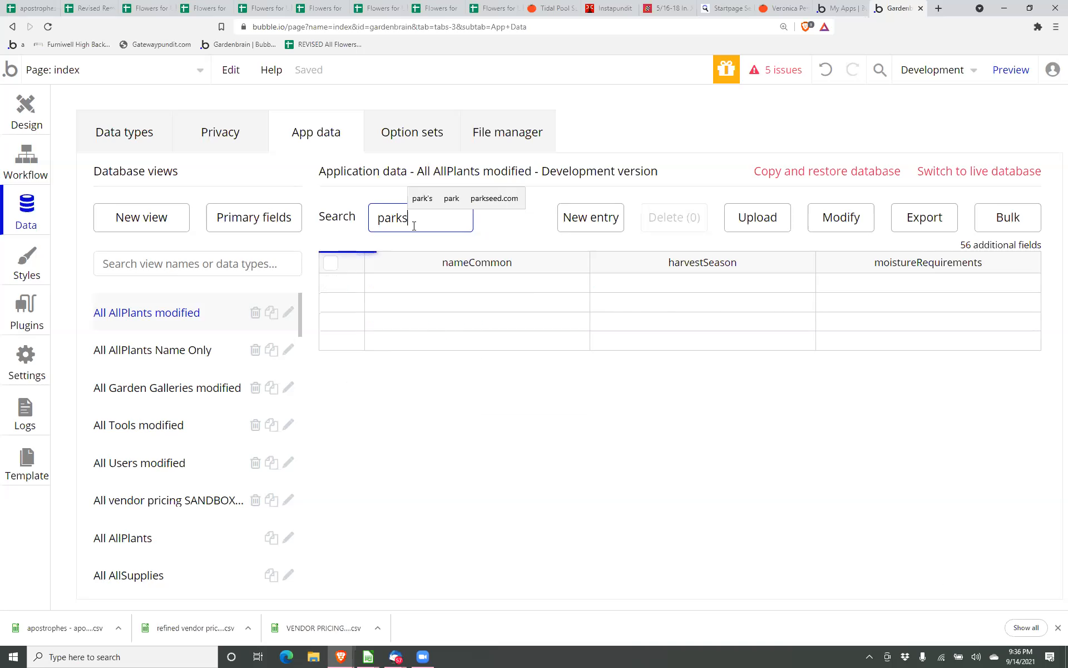
key("BackSpace")
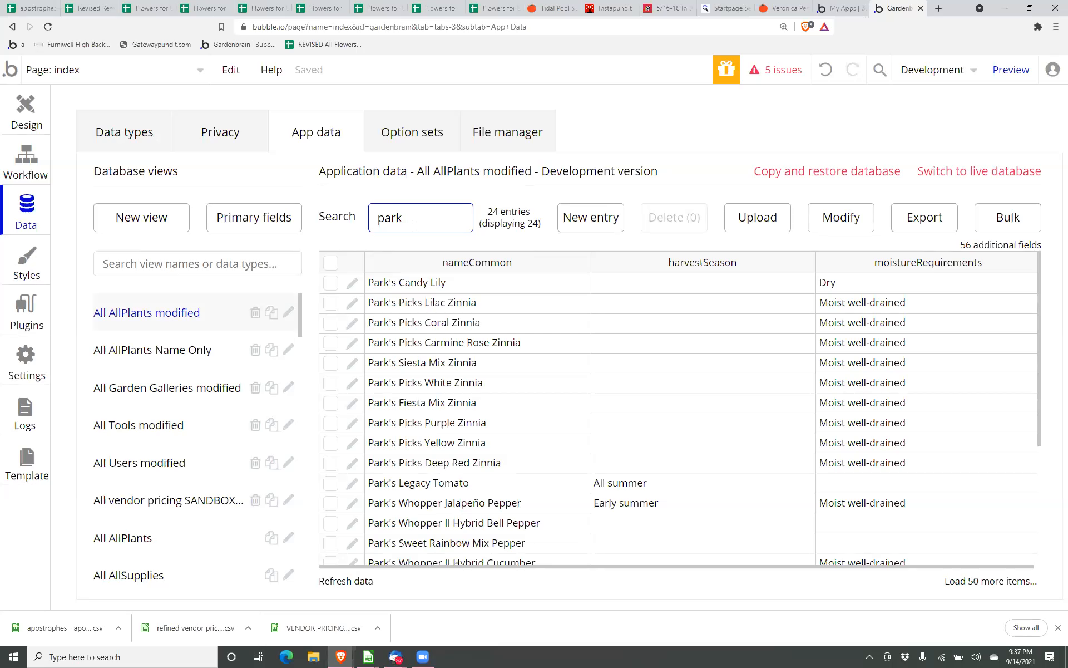
type("'s")
scroll(412, 434, "down", 1)
scroll(412, 434, "up", 1)
scroll(412, 434, "down", 2)
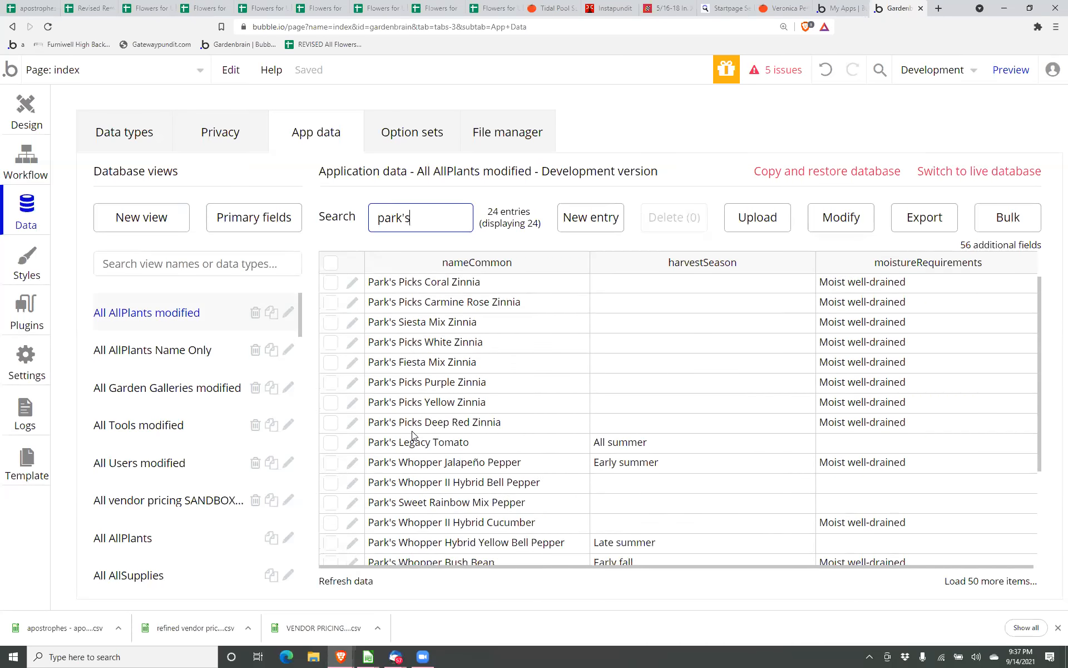
scroll(411, 433, "down", 2)
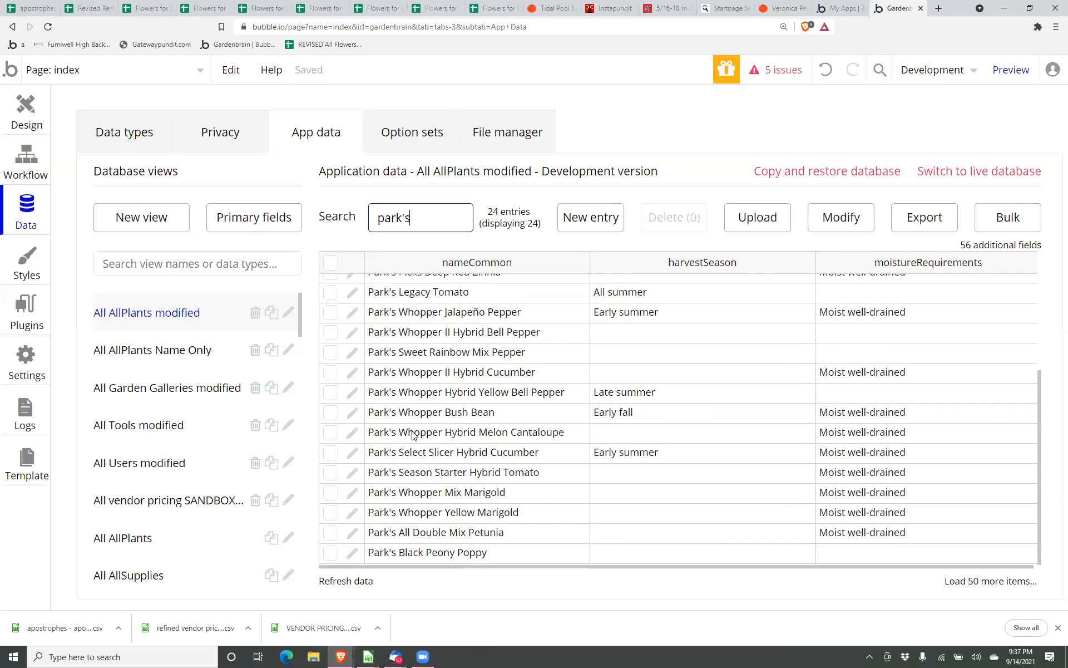
scroll(412, 435, "up", 5)
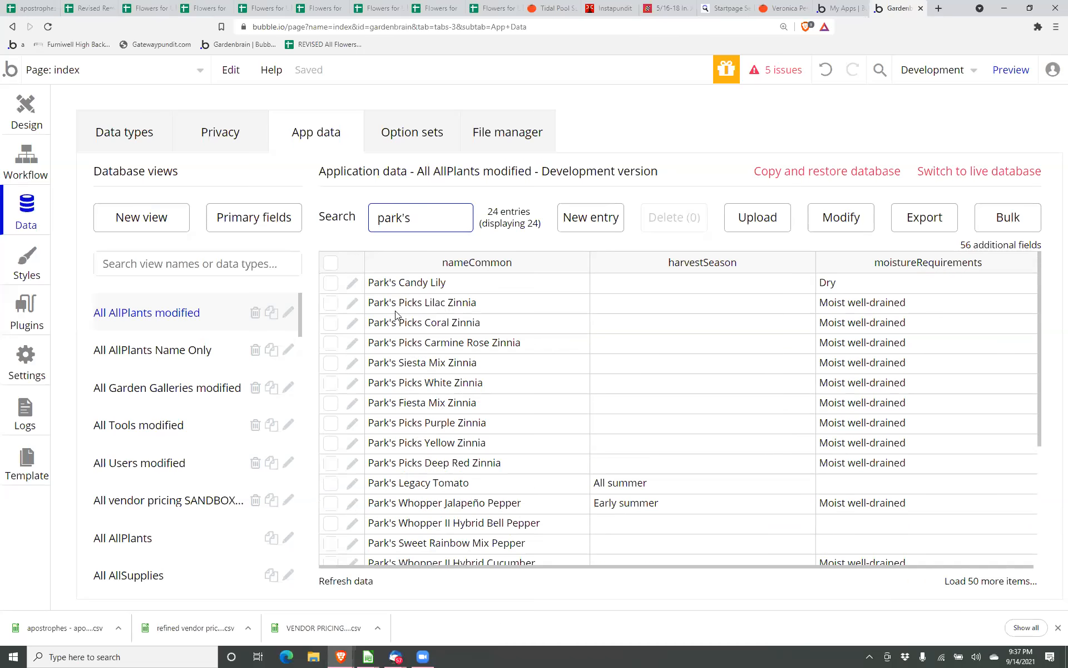
double_click(412, 221)
key("BackSpace")
Switch to LibreOffice Calc and create a new blank spreadsheet.
key("alt+Tab")
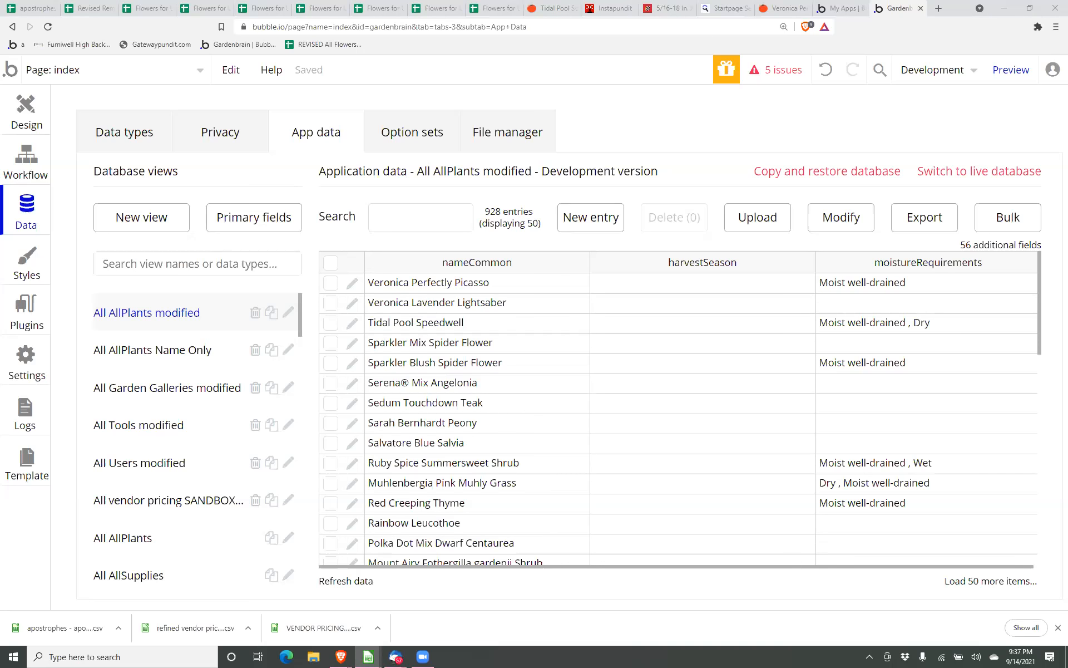
key("alt+Tab")
left_click(285, 281)
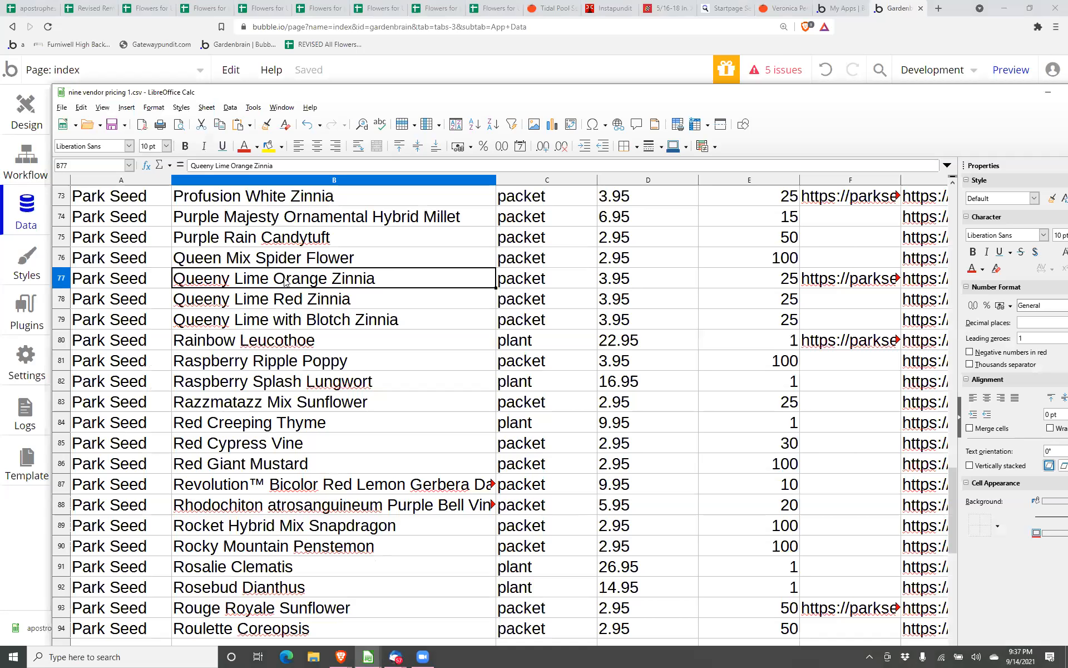
key("ctrl+n")
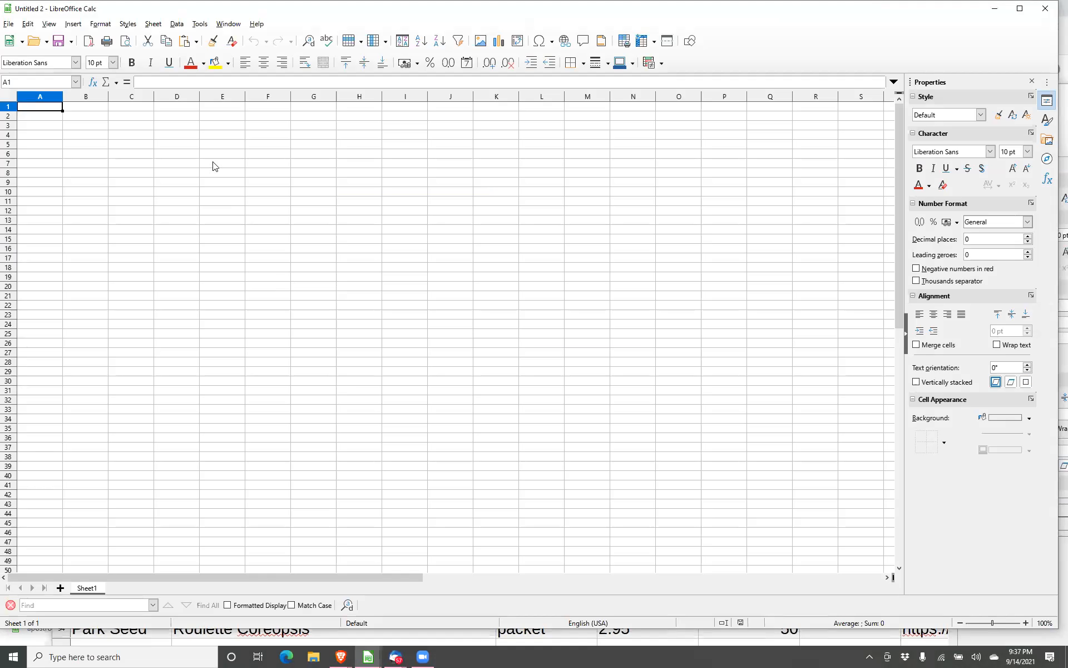
Start saving the blank spreadsheet as Untitled 2.csv in Documents, keeping the Text CSV format, to bring up the text export options.
left_click(27, 23)
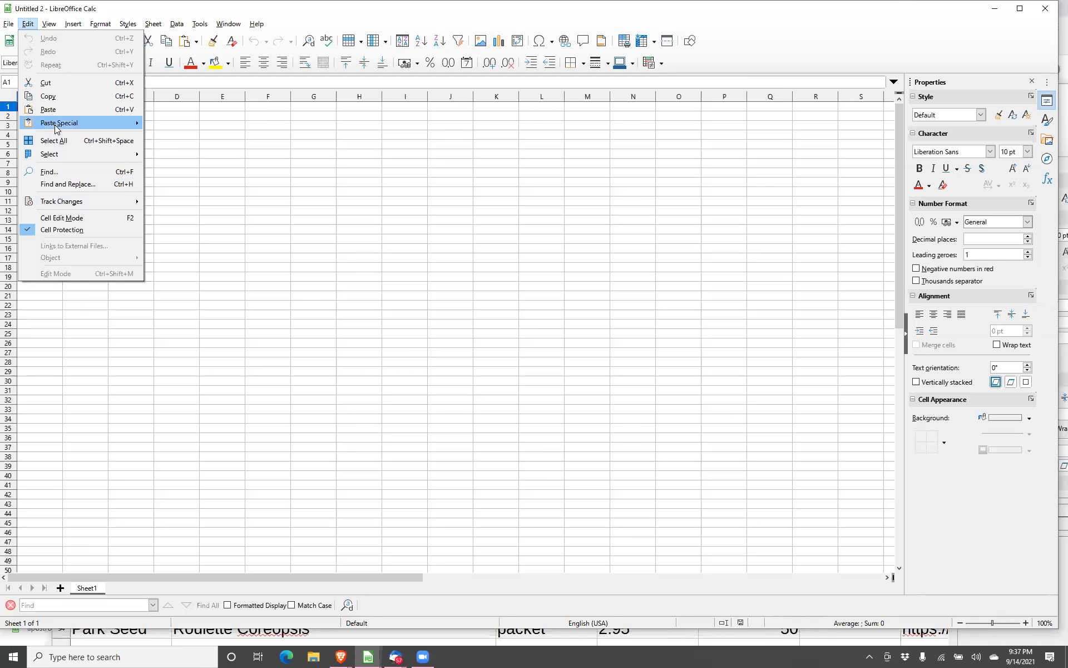
mouse_move(9, 24)
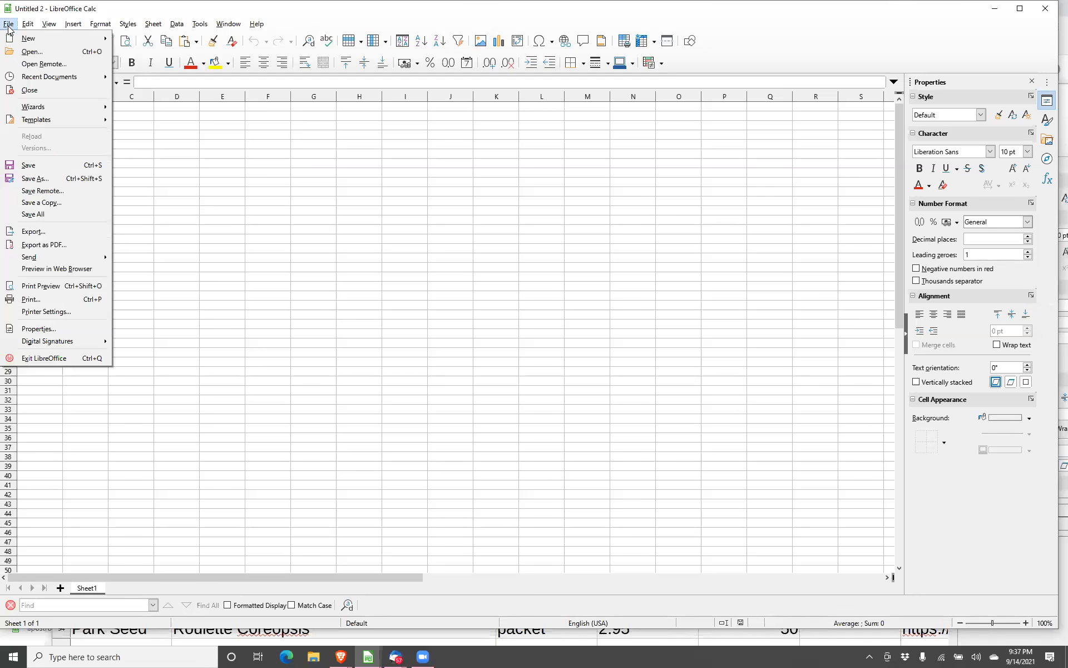
left_click(34, 178)
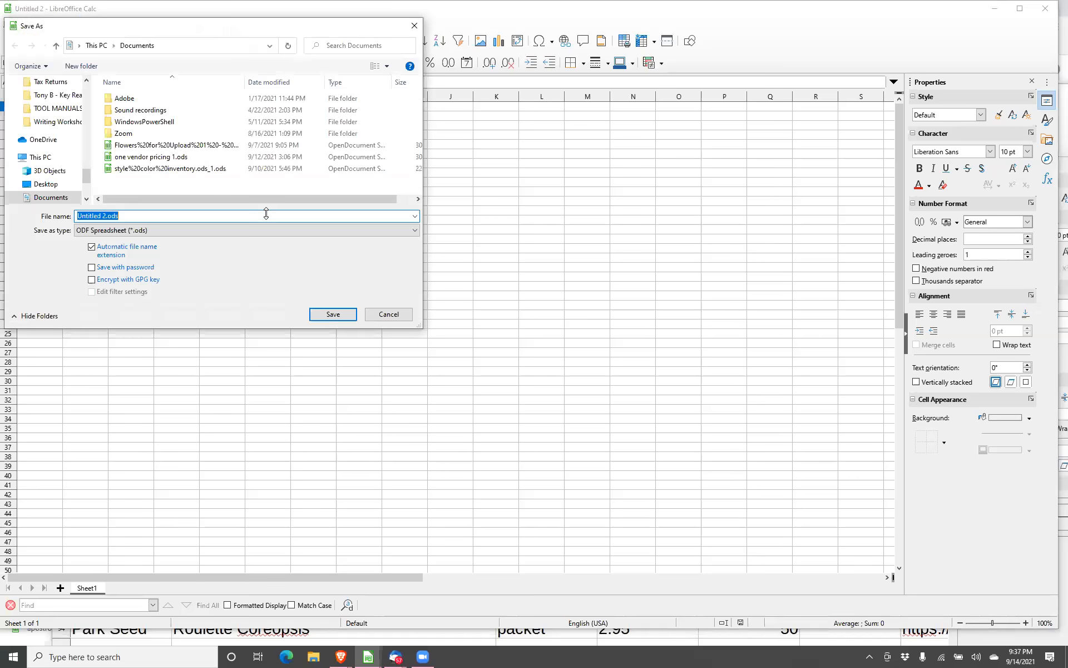
left_click(238, 230)
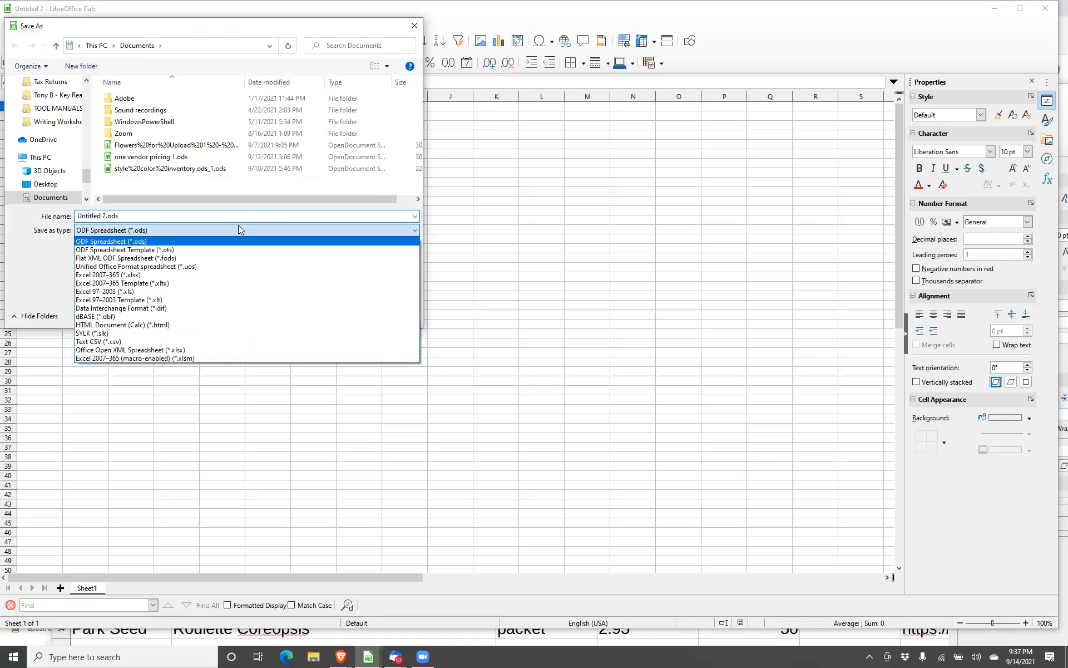
left_click(226, 341)
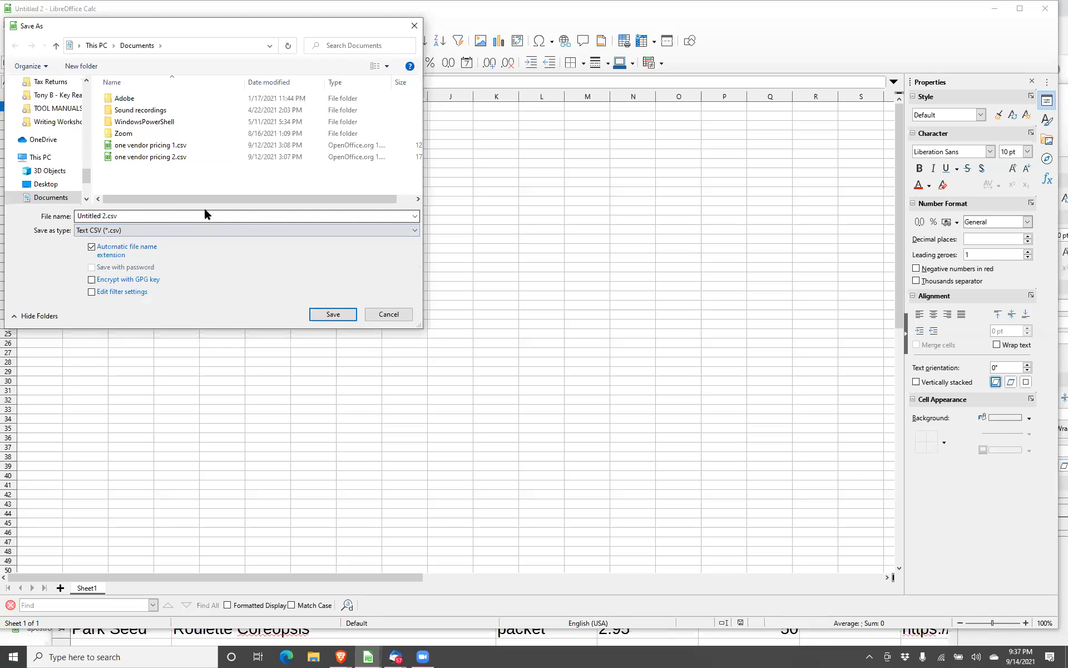
left_click(315, 313)
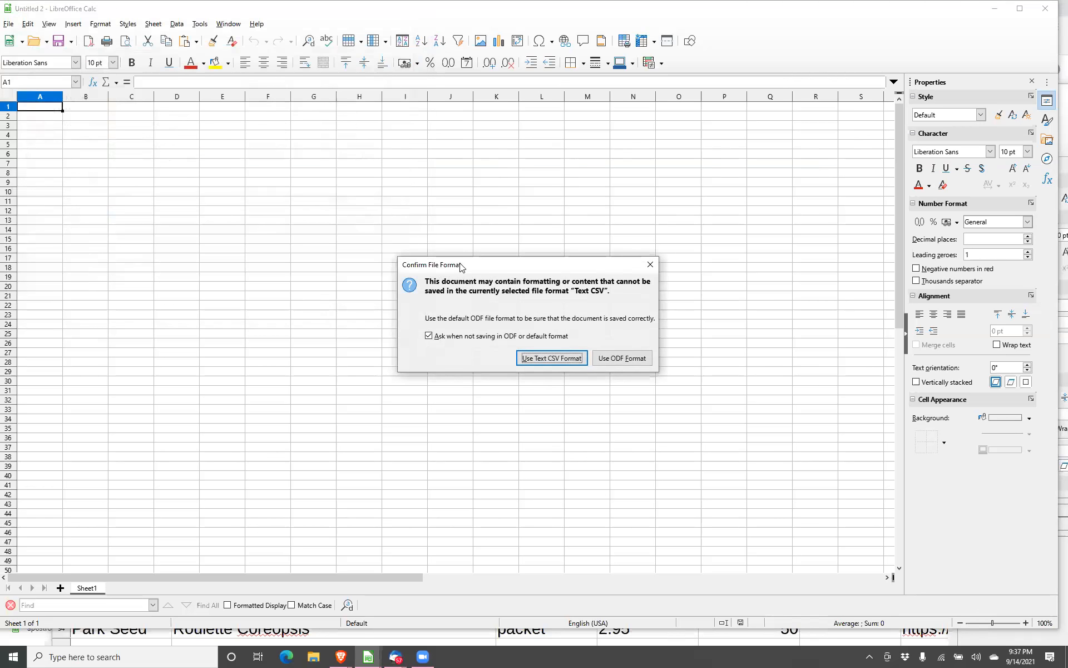
left_click(538, 357)
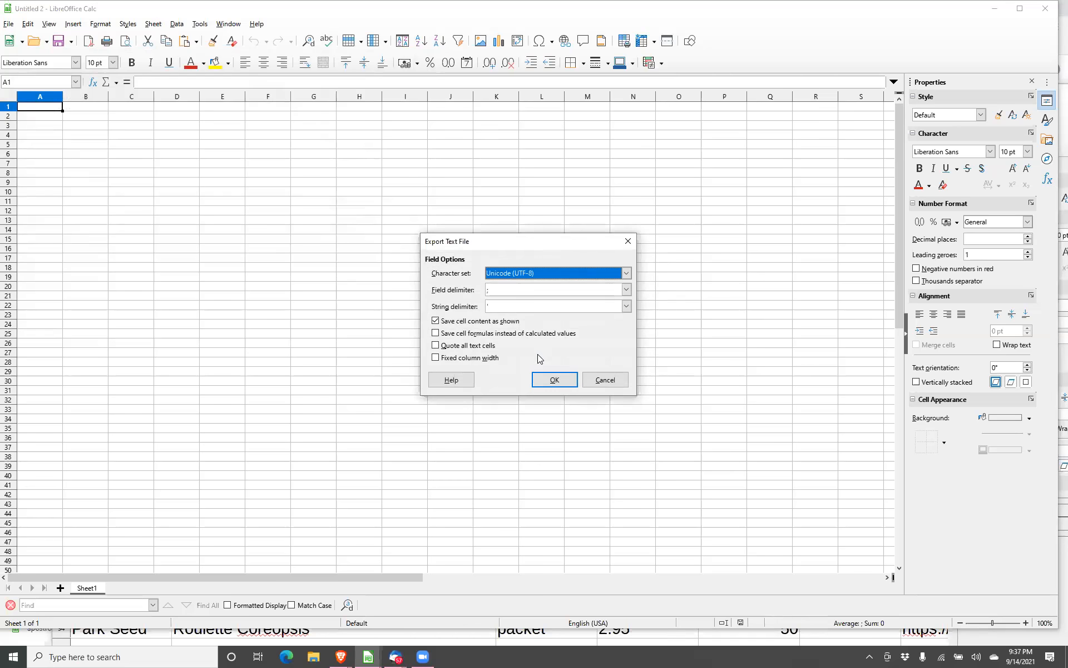
Examine the character set choices in the text export options and close the dialog.
left_click_drag(500, 244, 359, 123)
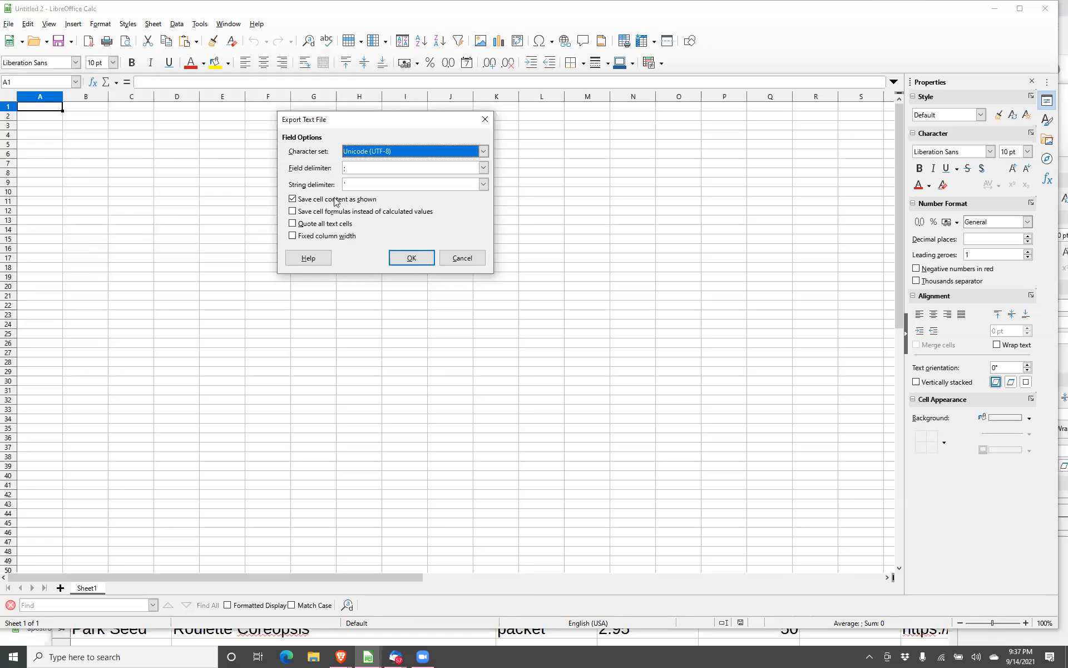
key("Up")
left_click(485, 155)
left_click(437, 248)
Minimize the blank spreadsheet and switch to the Revised spreadsheet in Google Sheets in the browser.
left_click(996, 7)
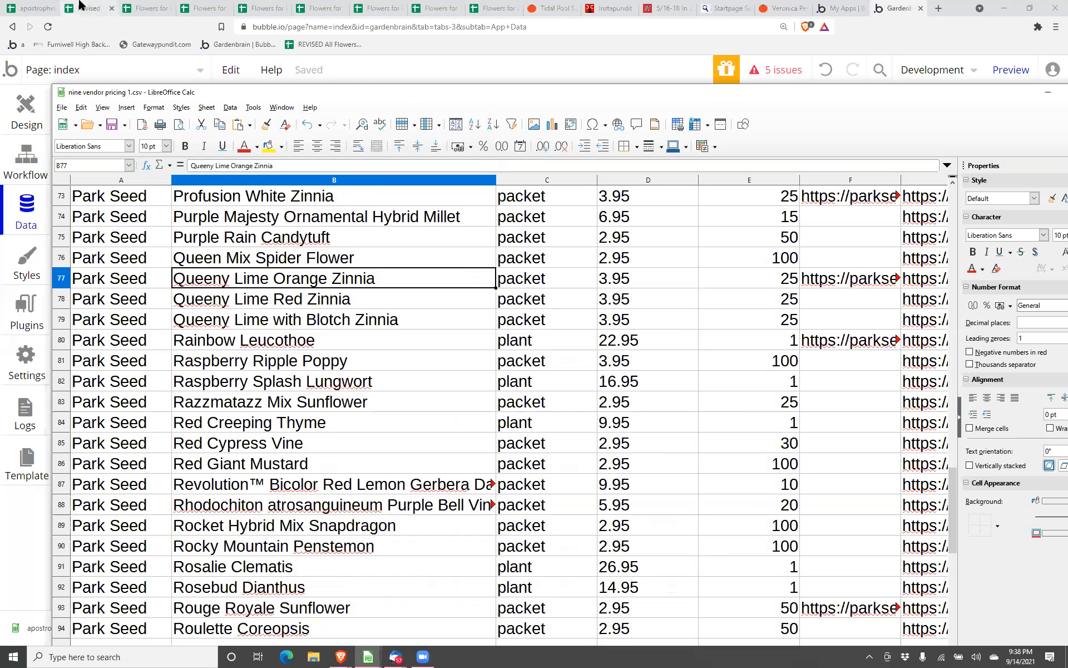
left_click(82, 7)
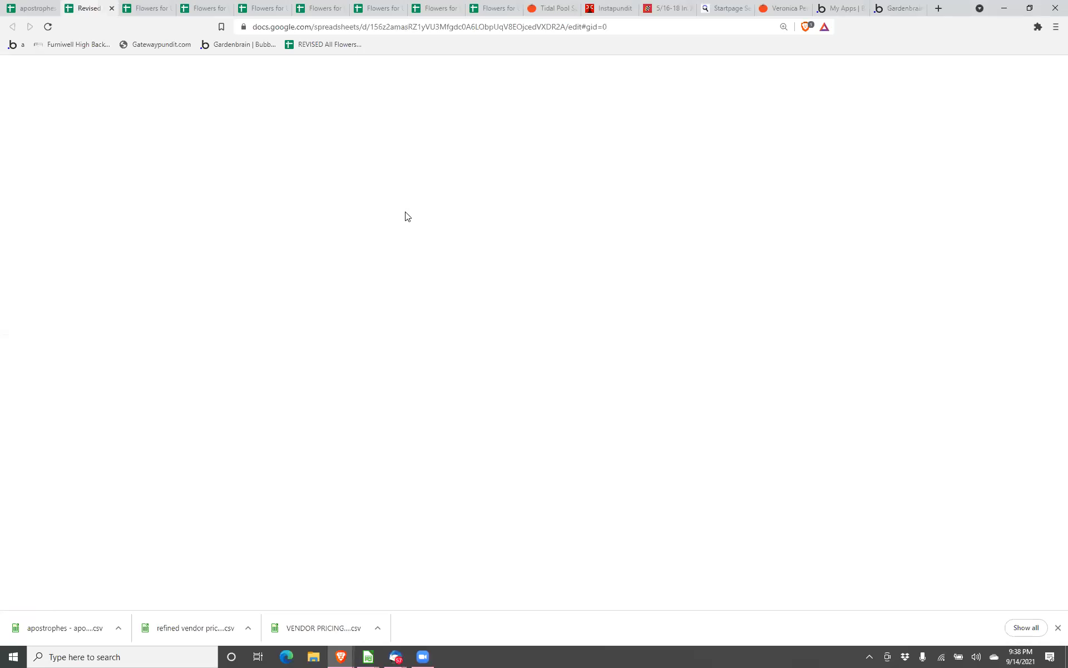